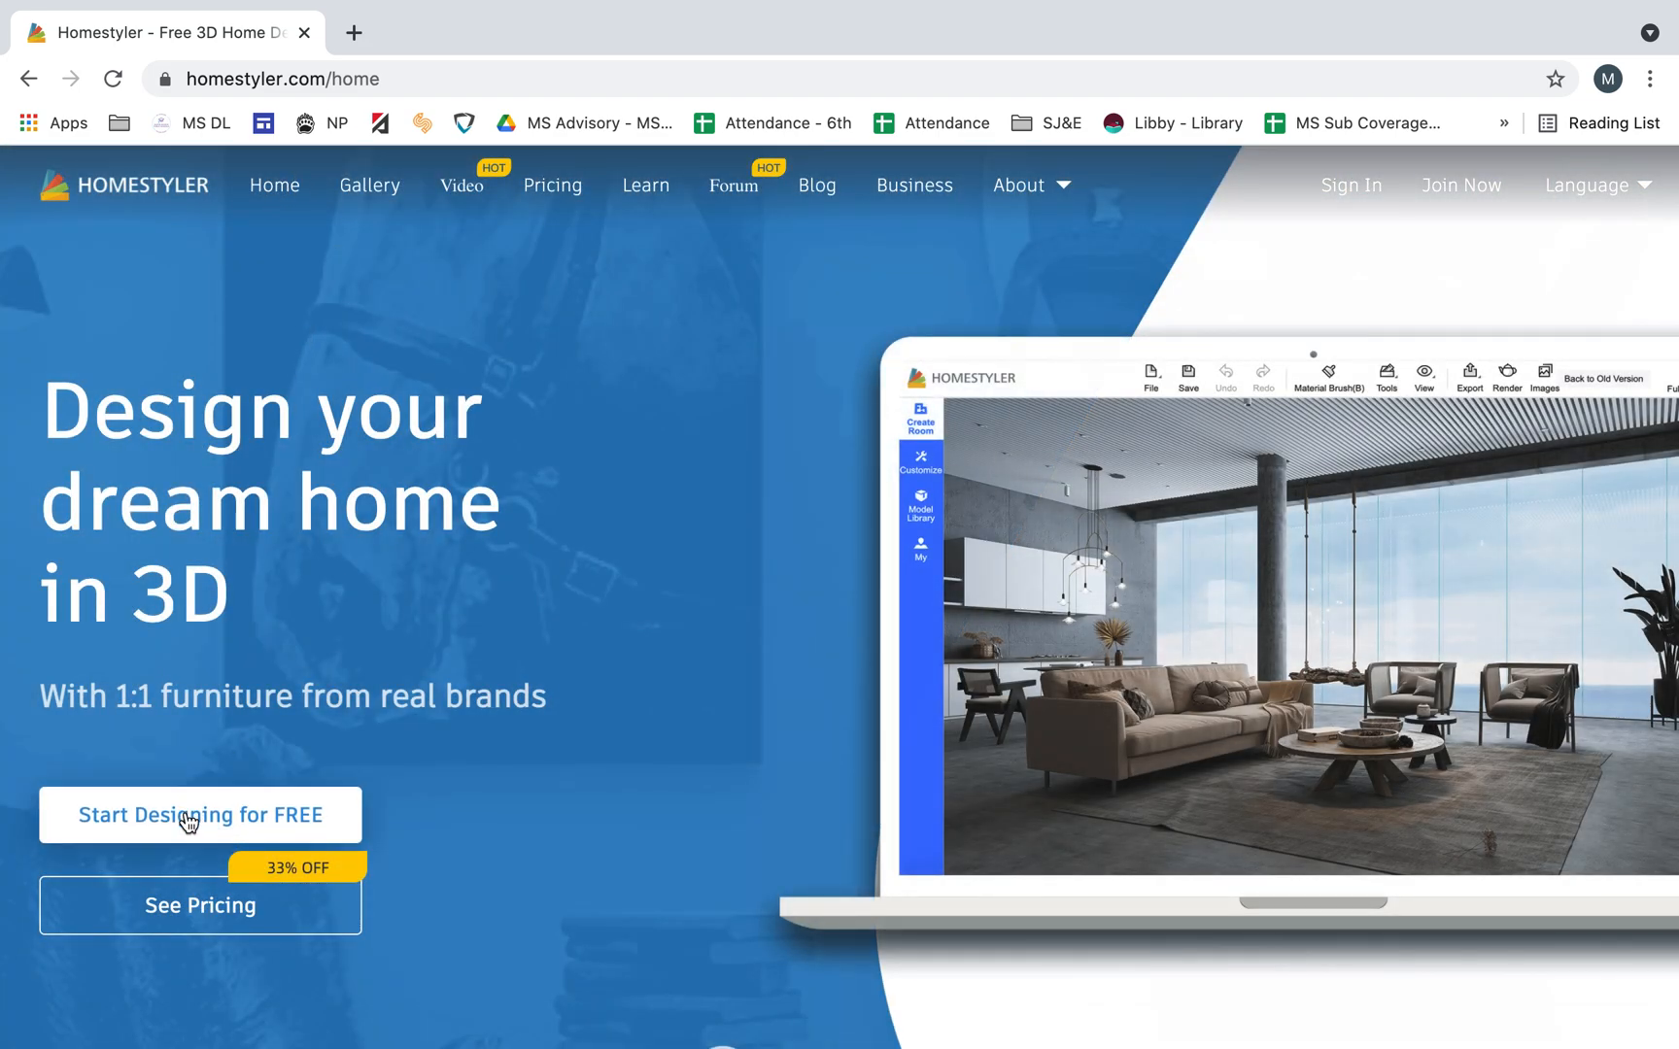
Start a free Homestyler design session and sign in with the school Google account
left_click(187, 821)
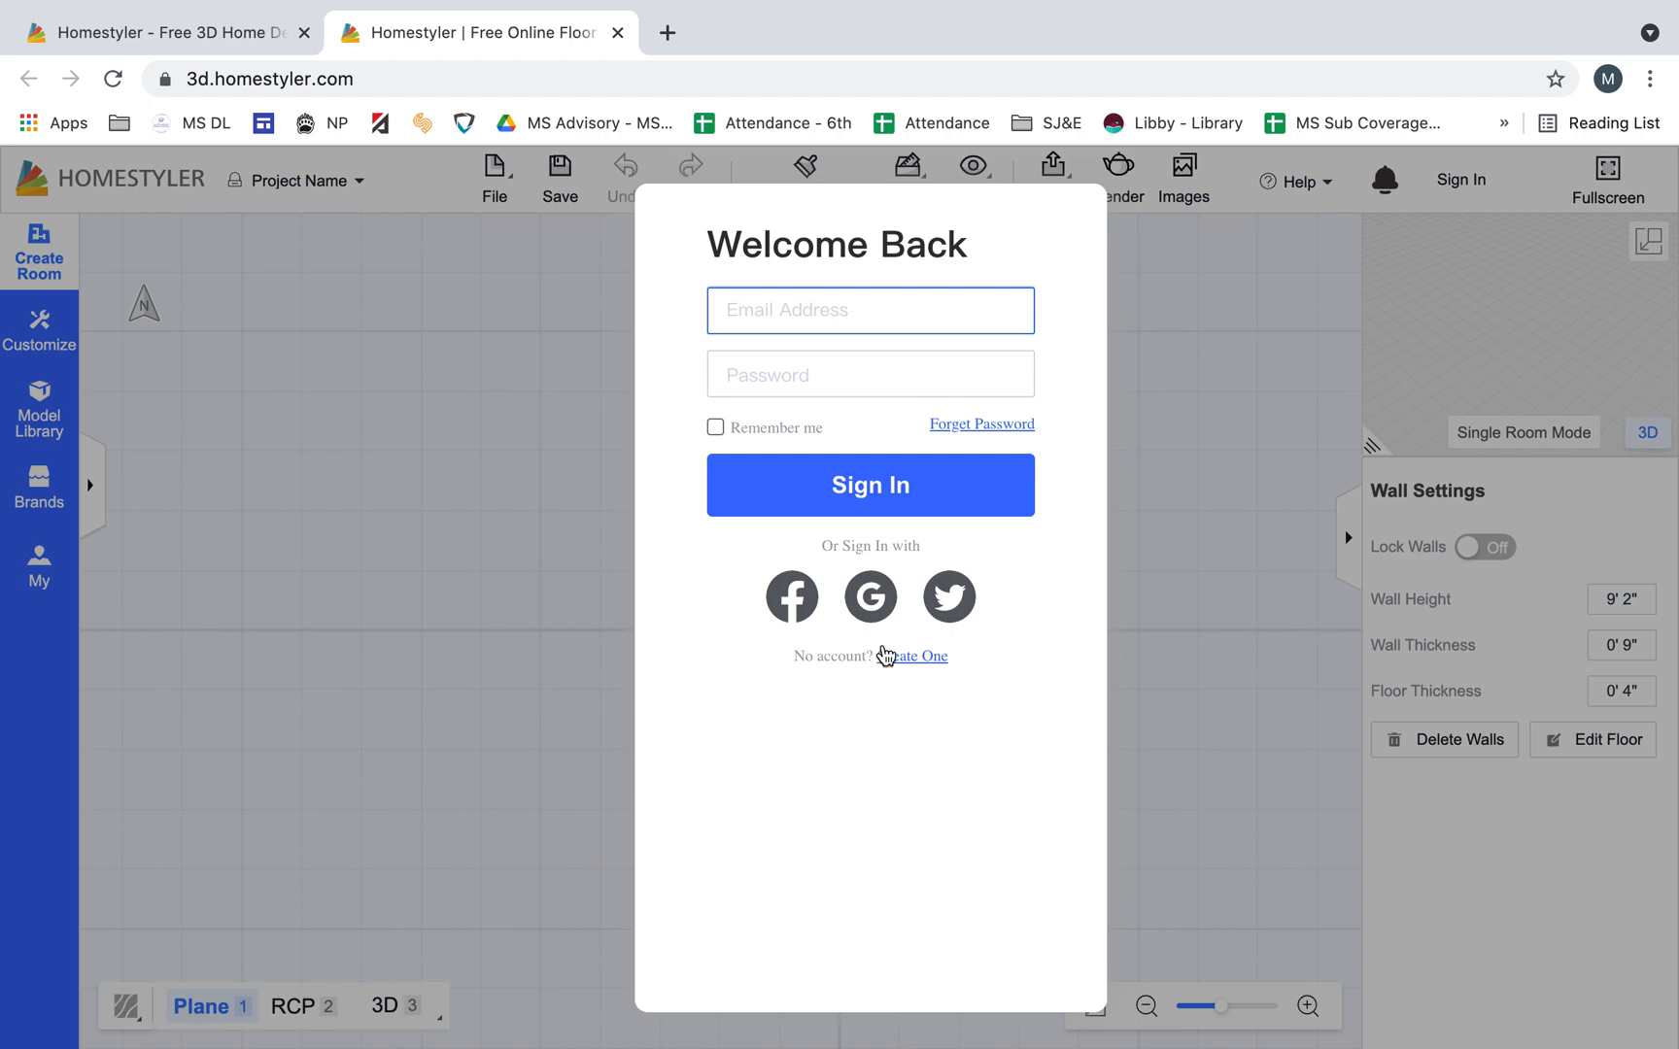
left_click(871, 599)
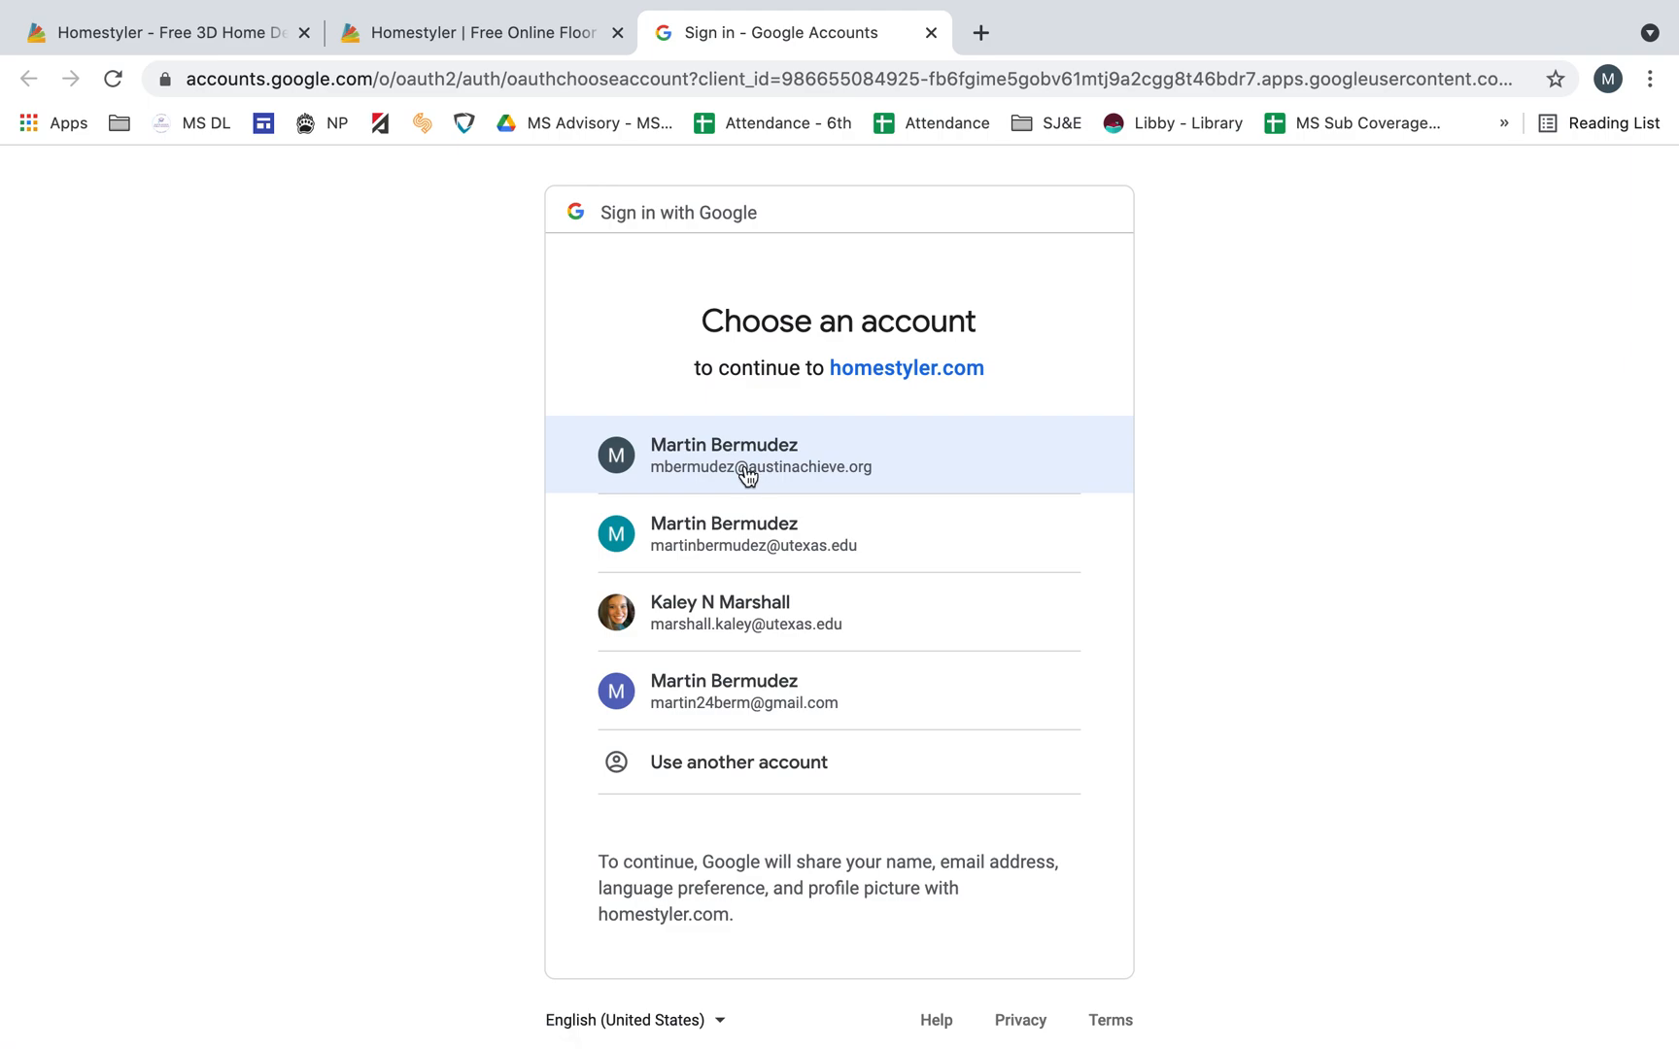
left_click(746, 472)
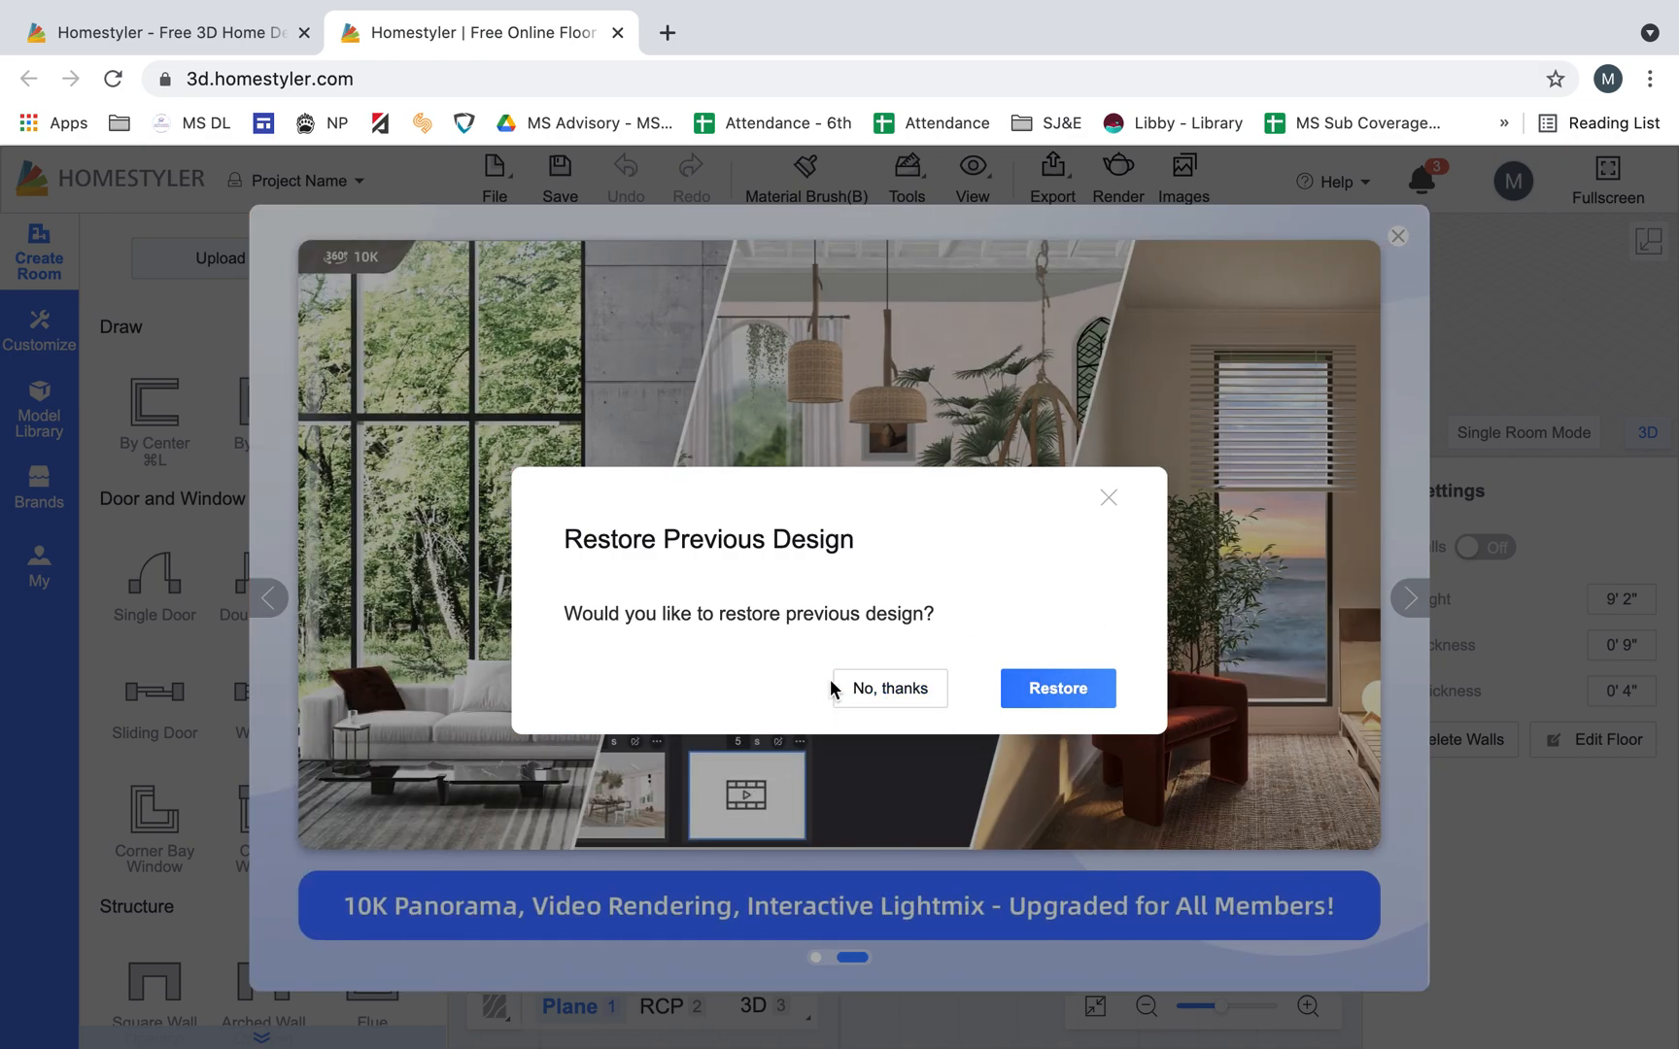
Decline restoring the previous design and dismiss the promotional and welcome dialogs
left_click(865, 690)
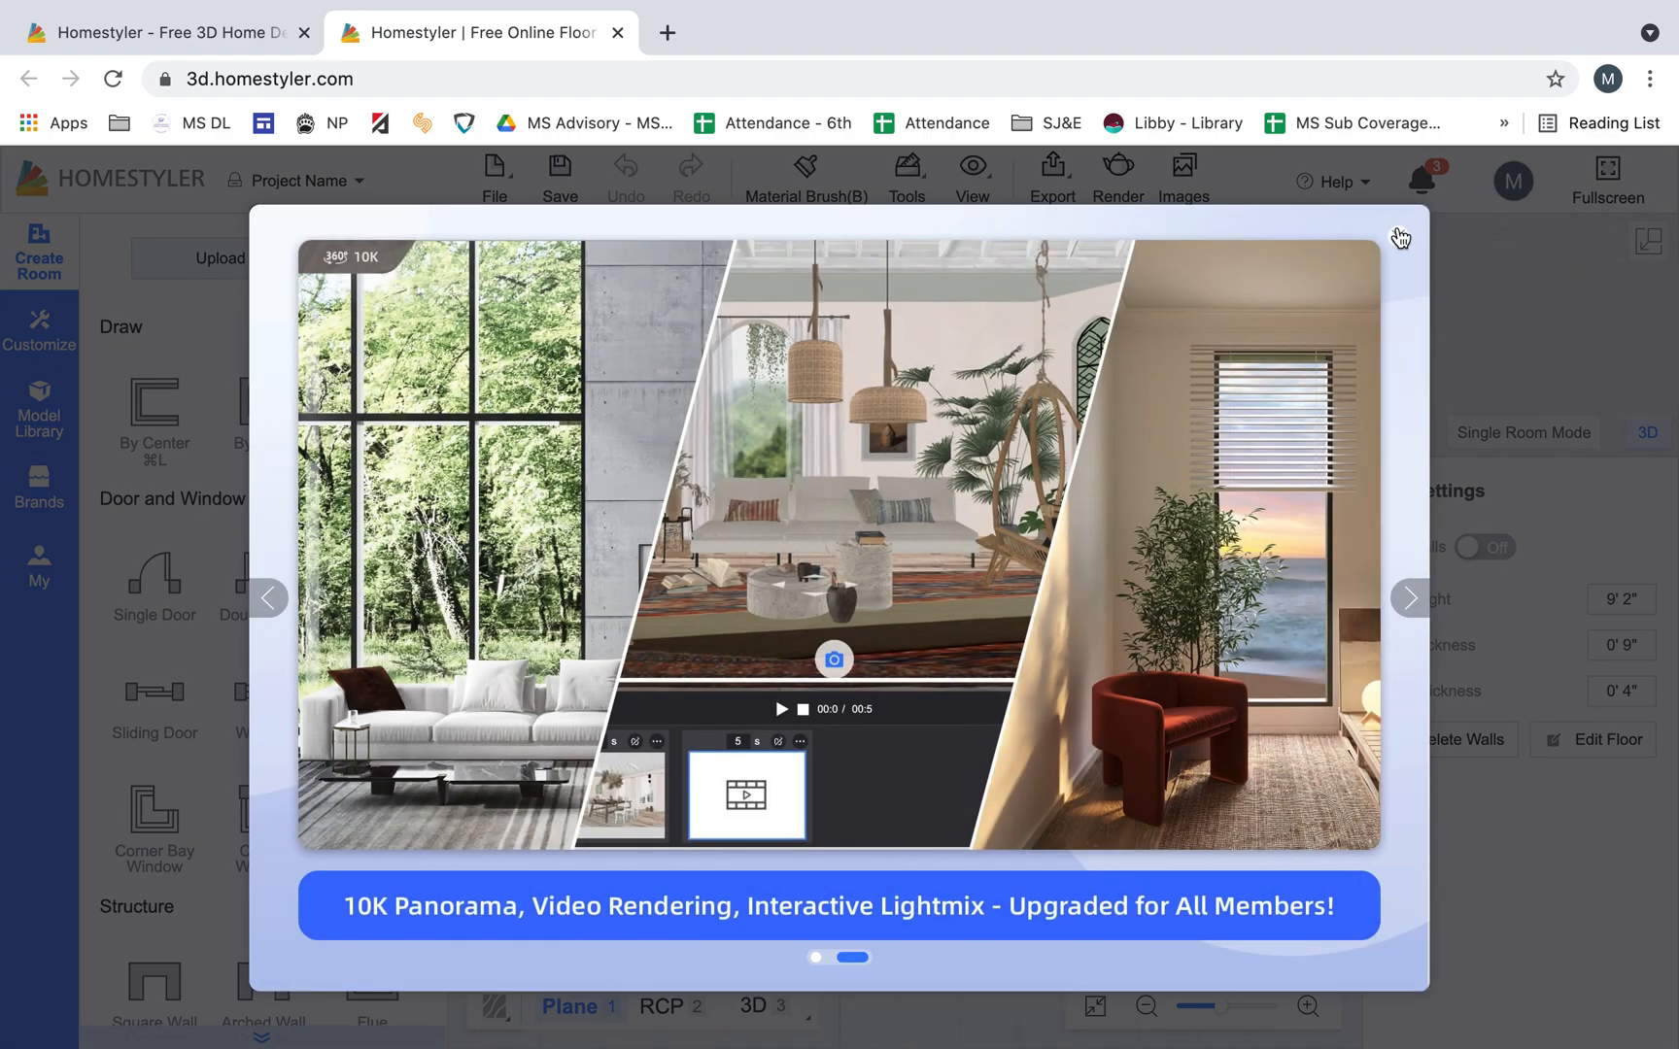
left_click(1400, 238)
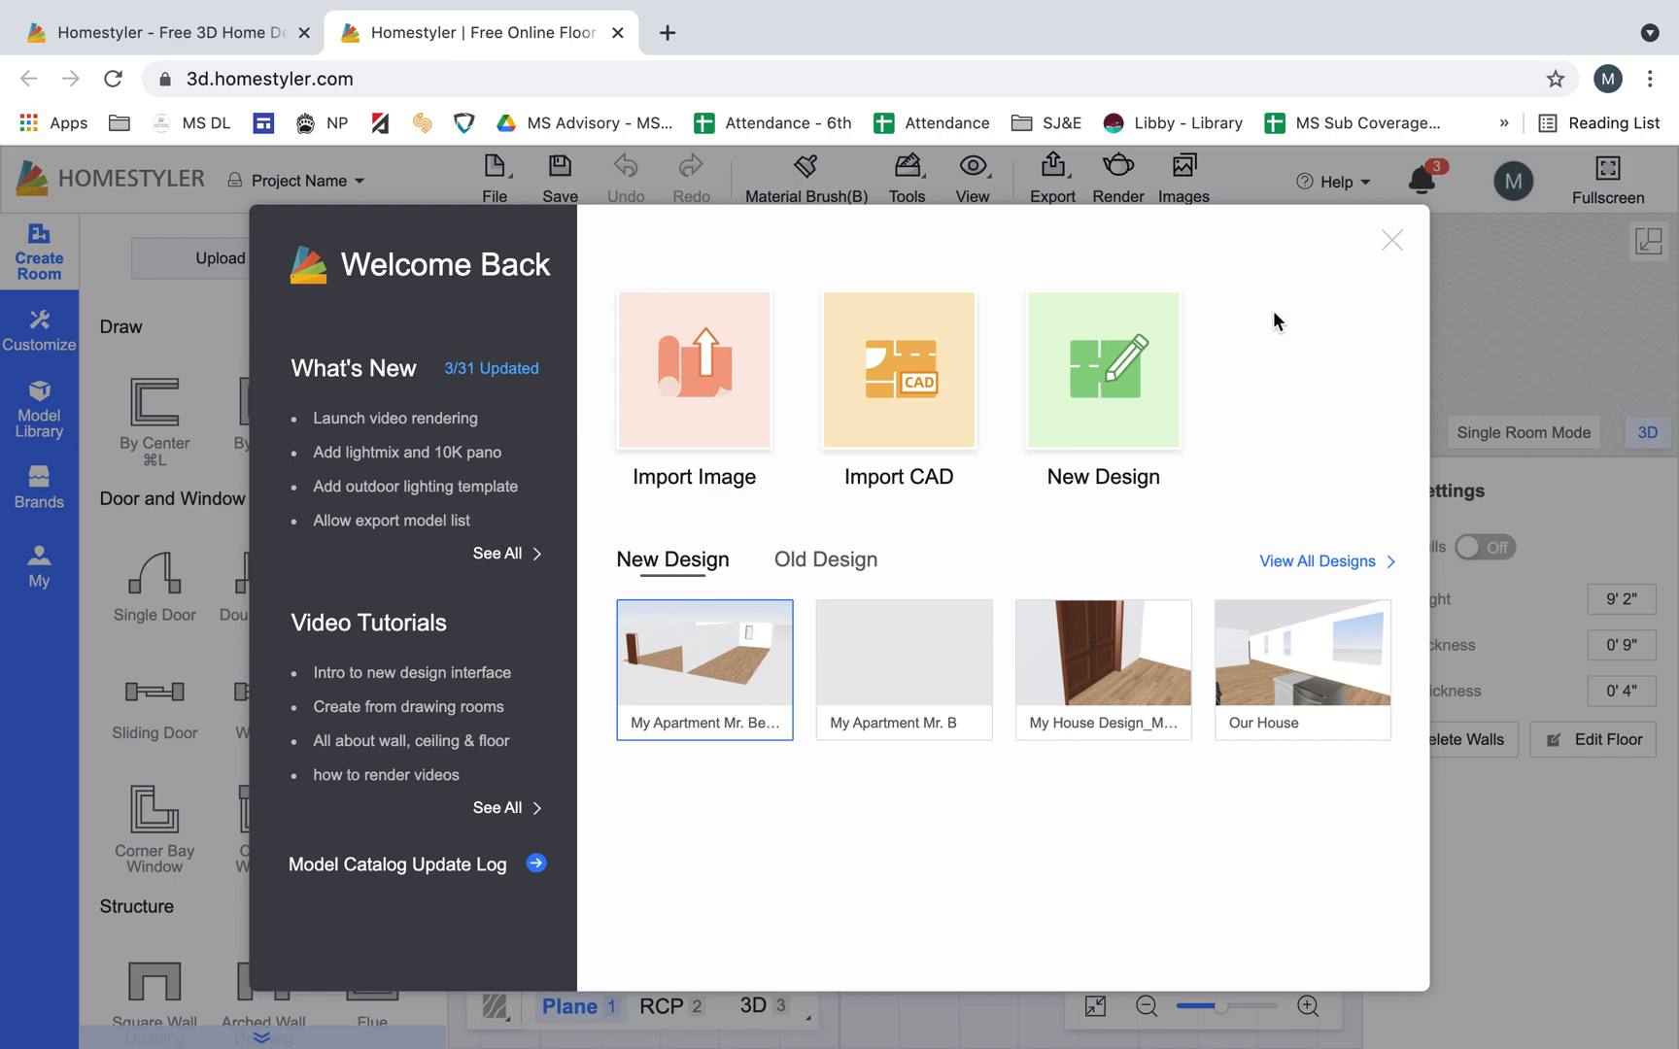
left_click(1391, 240)
Open the most recently edited "My Apartment" project from the saved designs
left_click(494, 185)
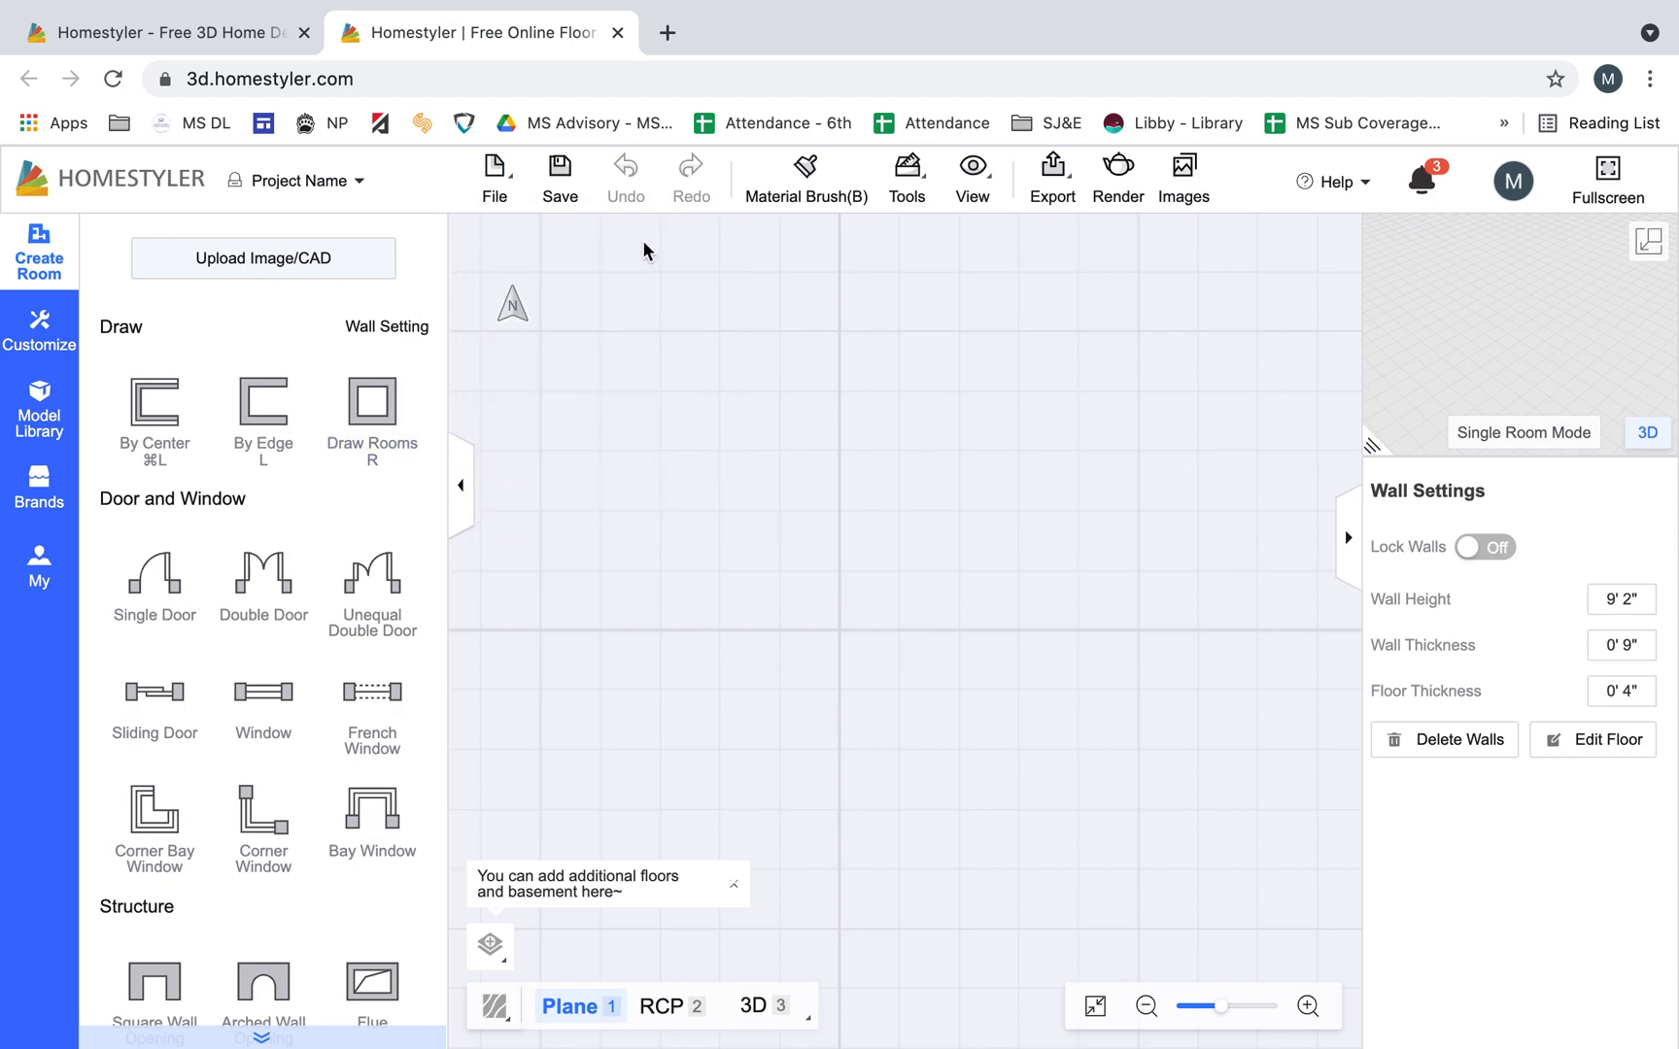
mouse_move(513, 201)
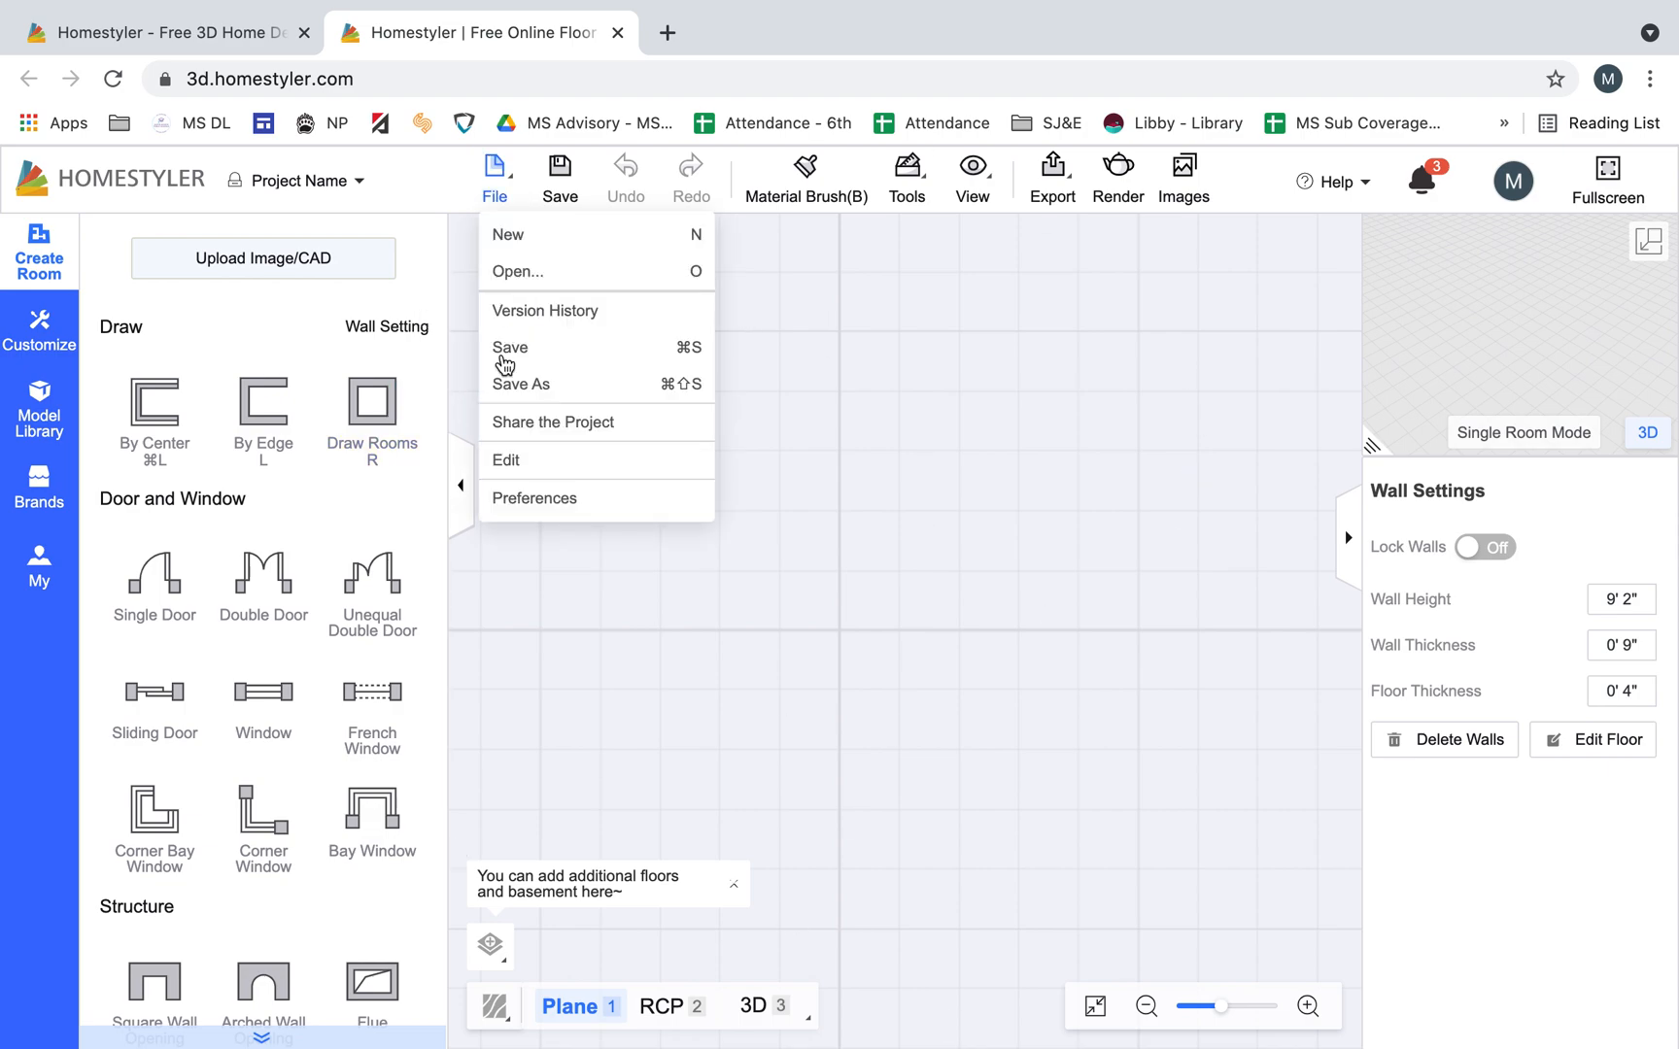
left_click(524, 272)
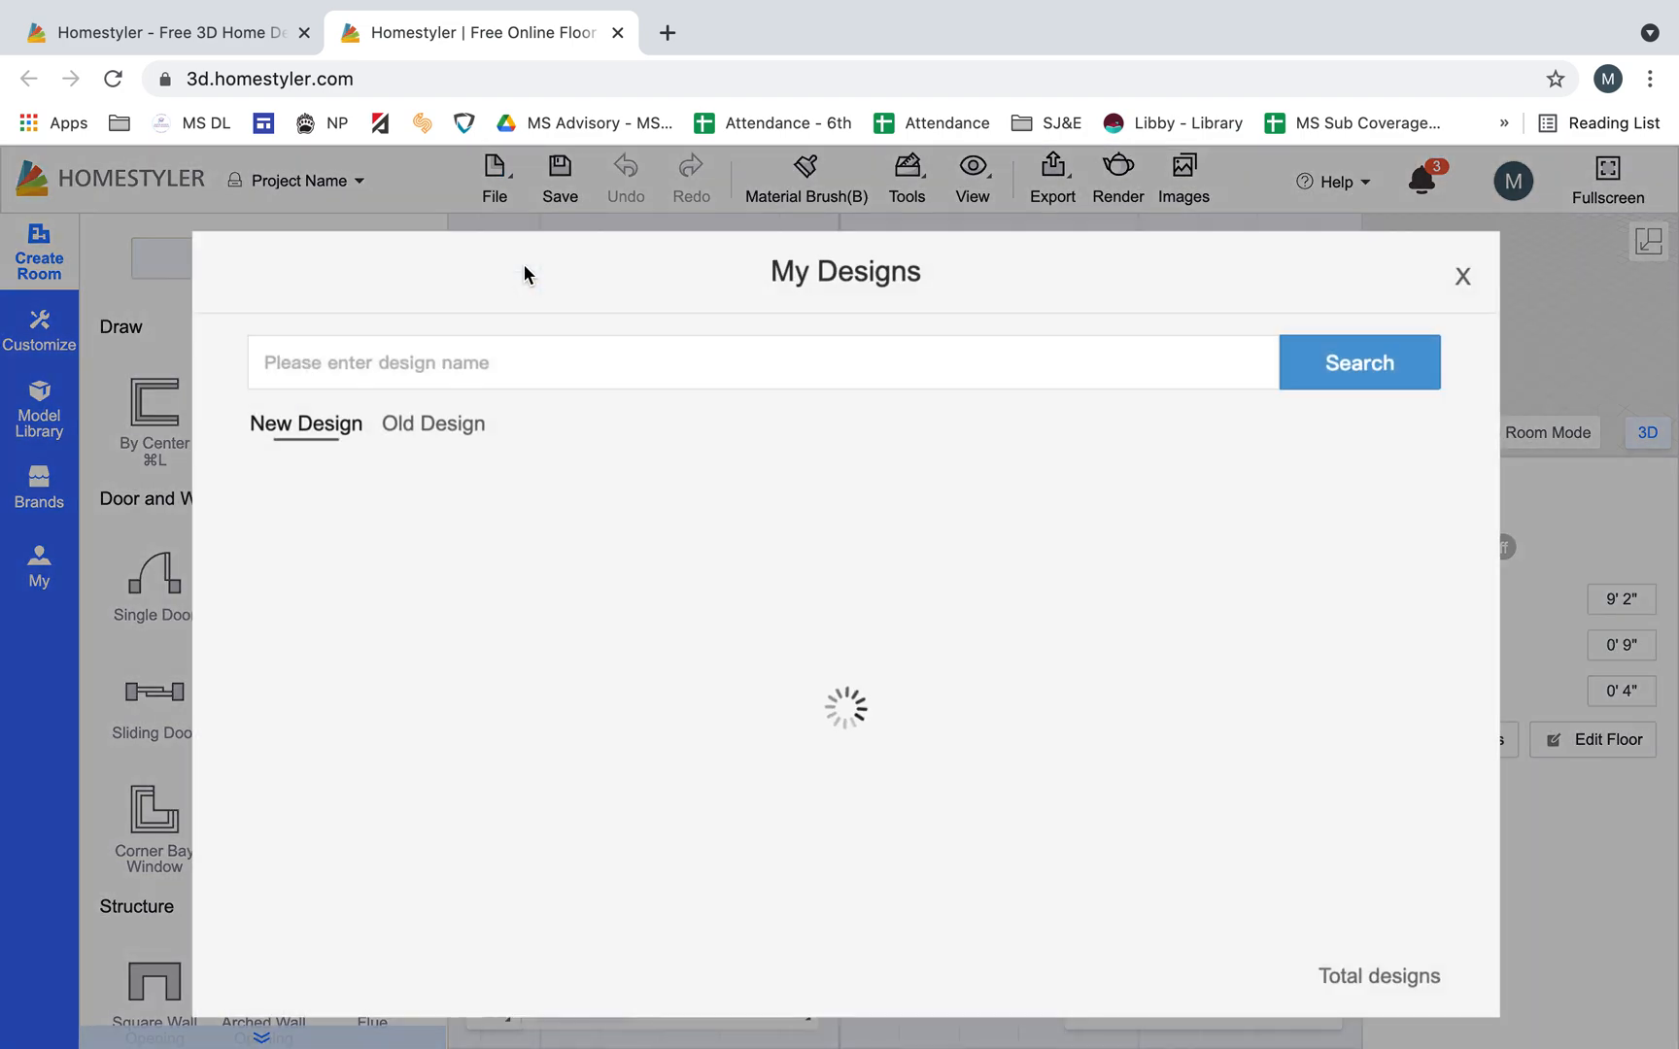
mouse_move(387, 515)
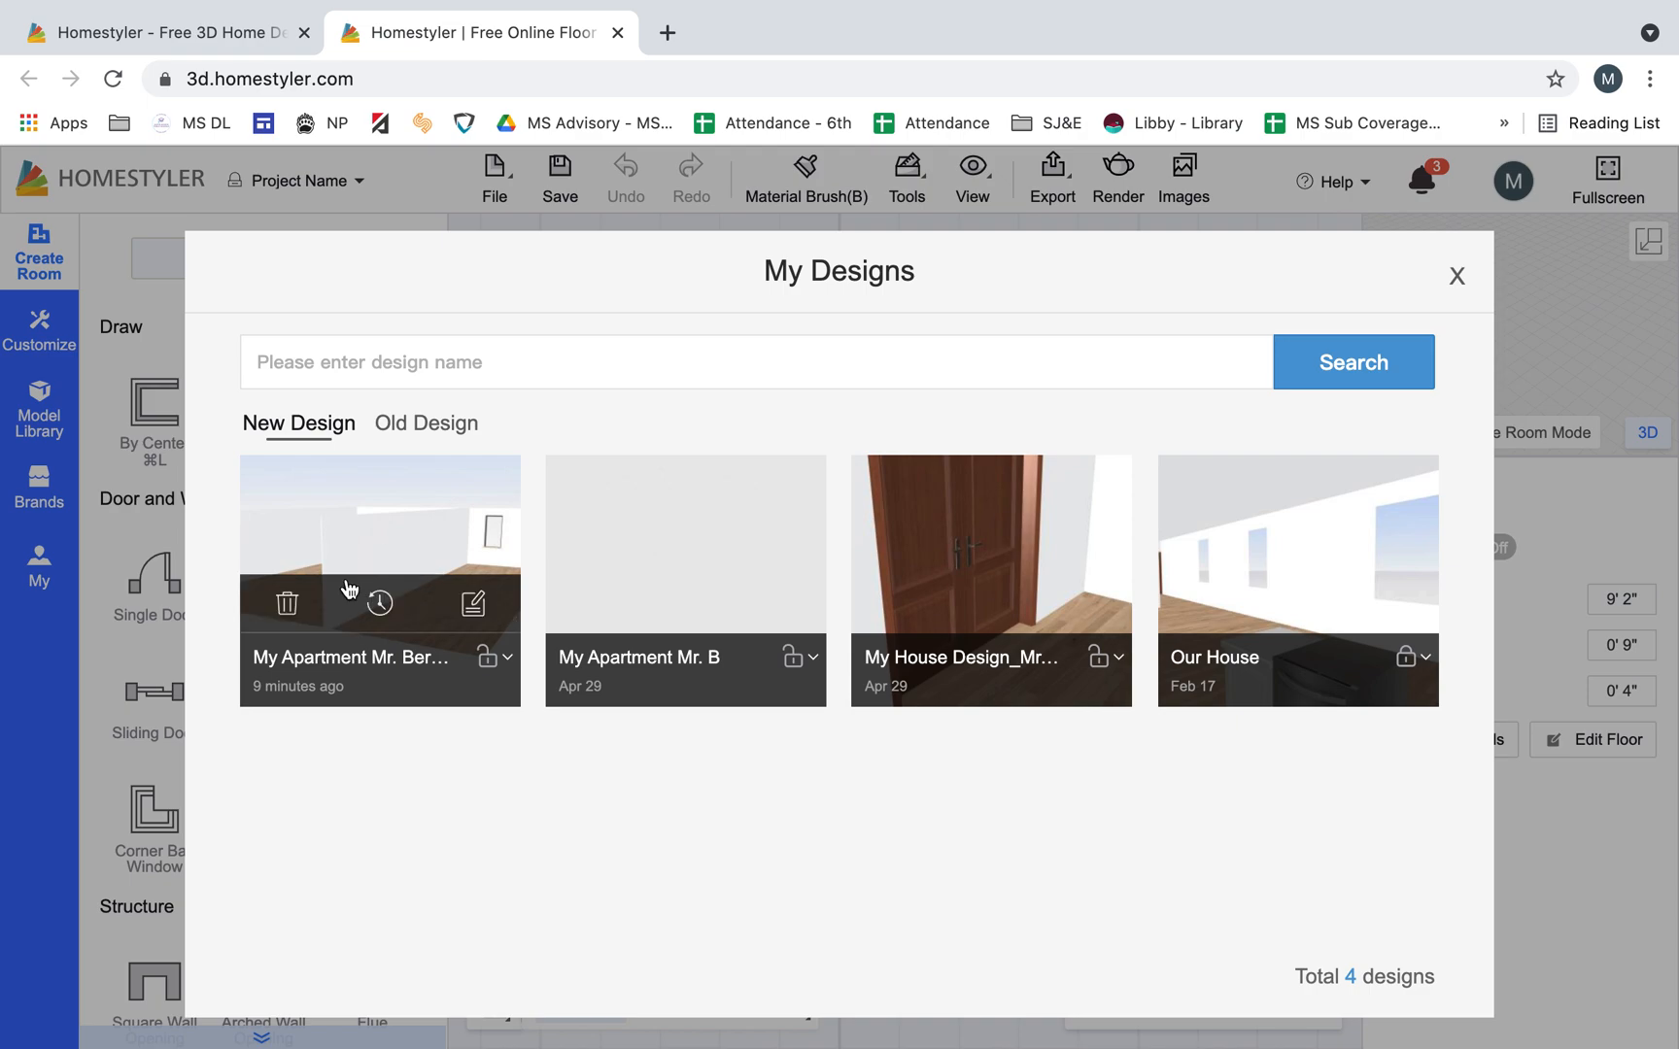
left_click(367, 520)
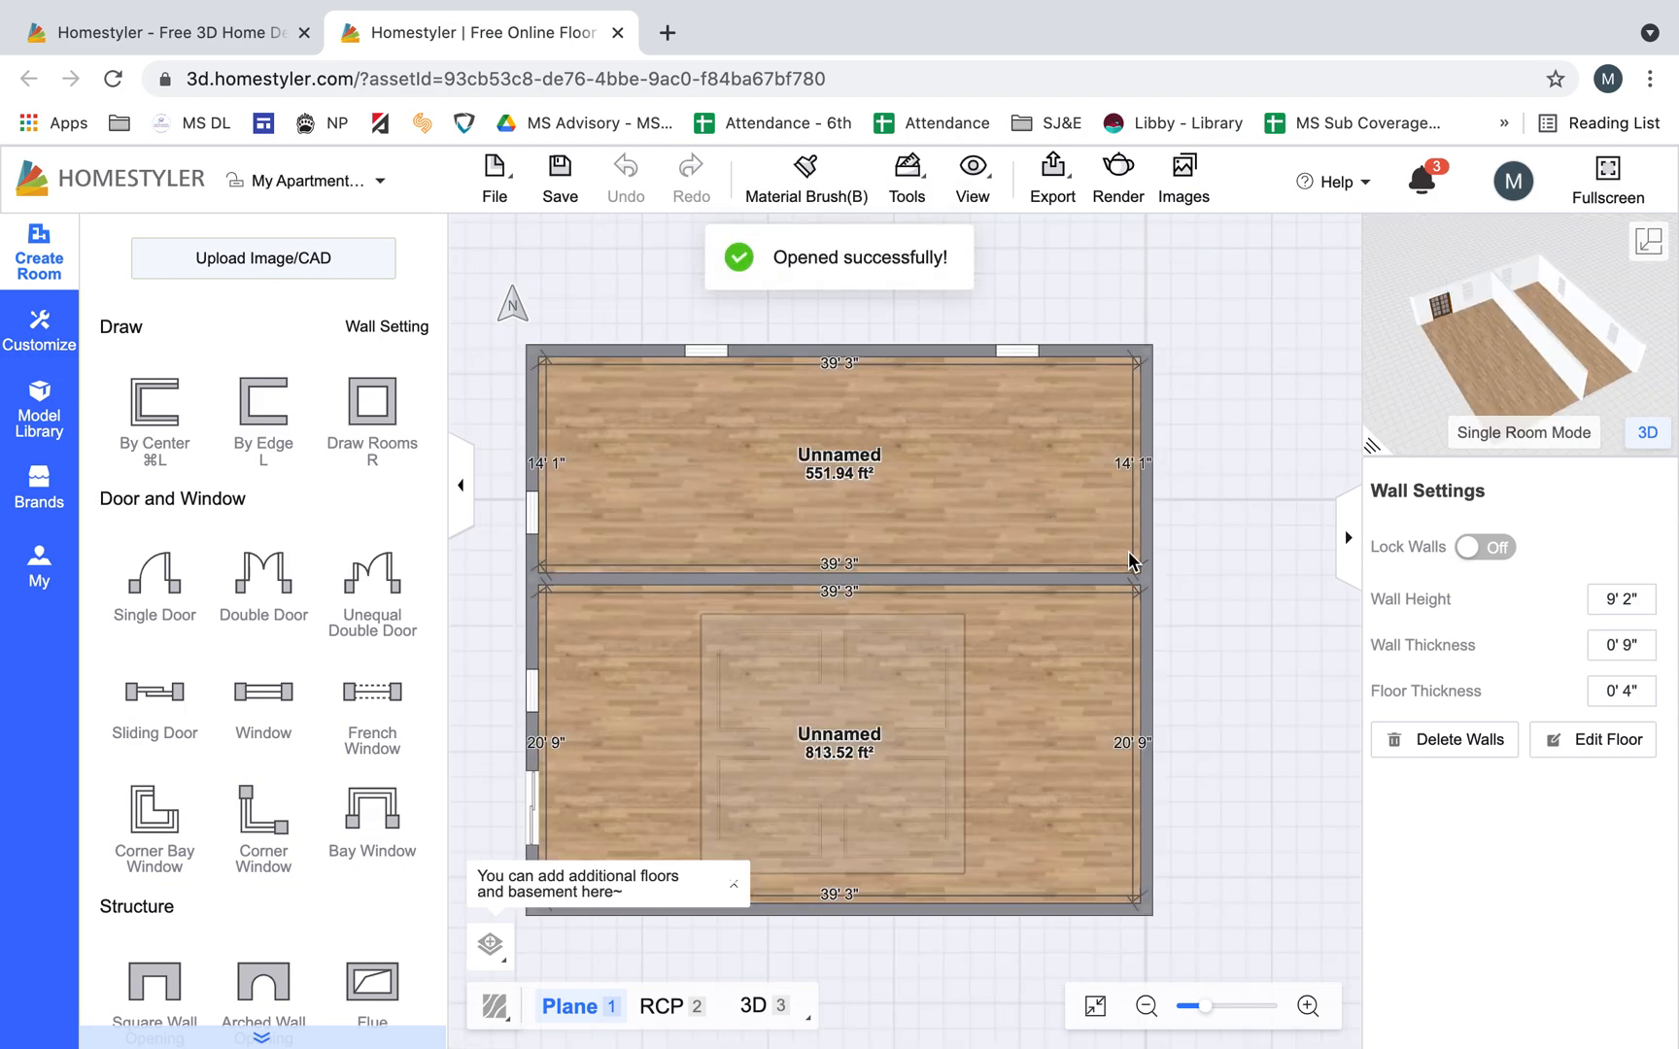
Delete the decorative ceiling panel above the larger room in the 3D view
left_click(923, 713)
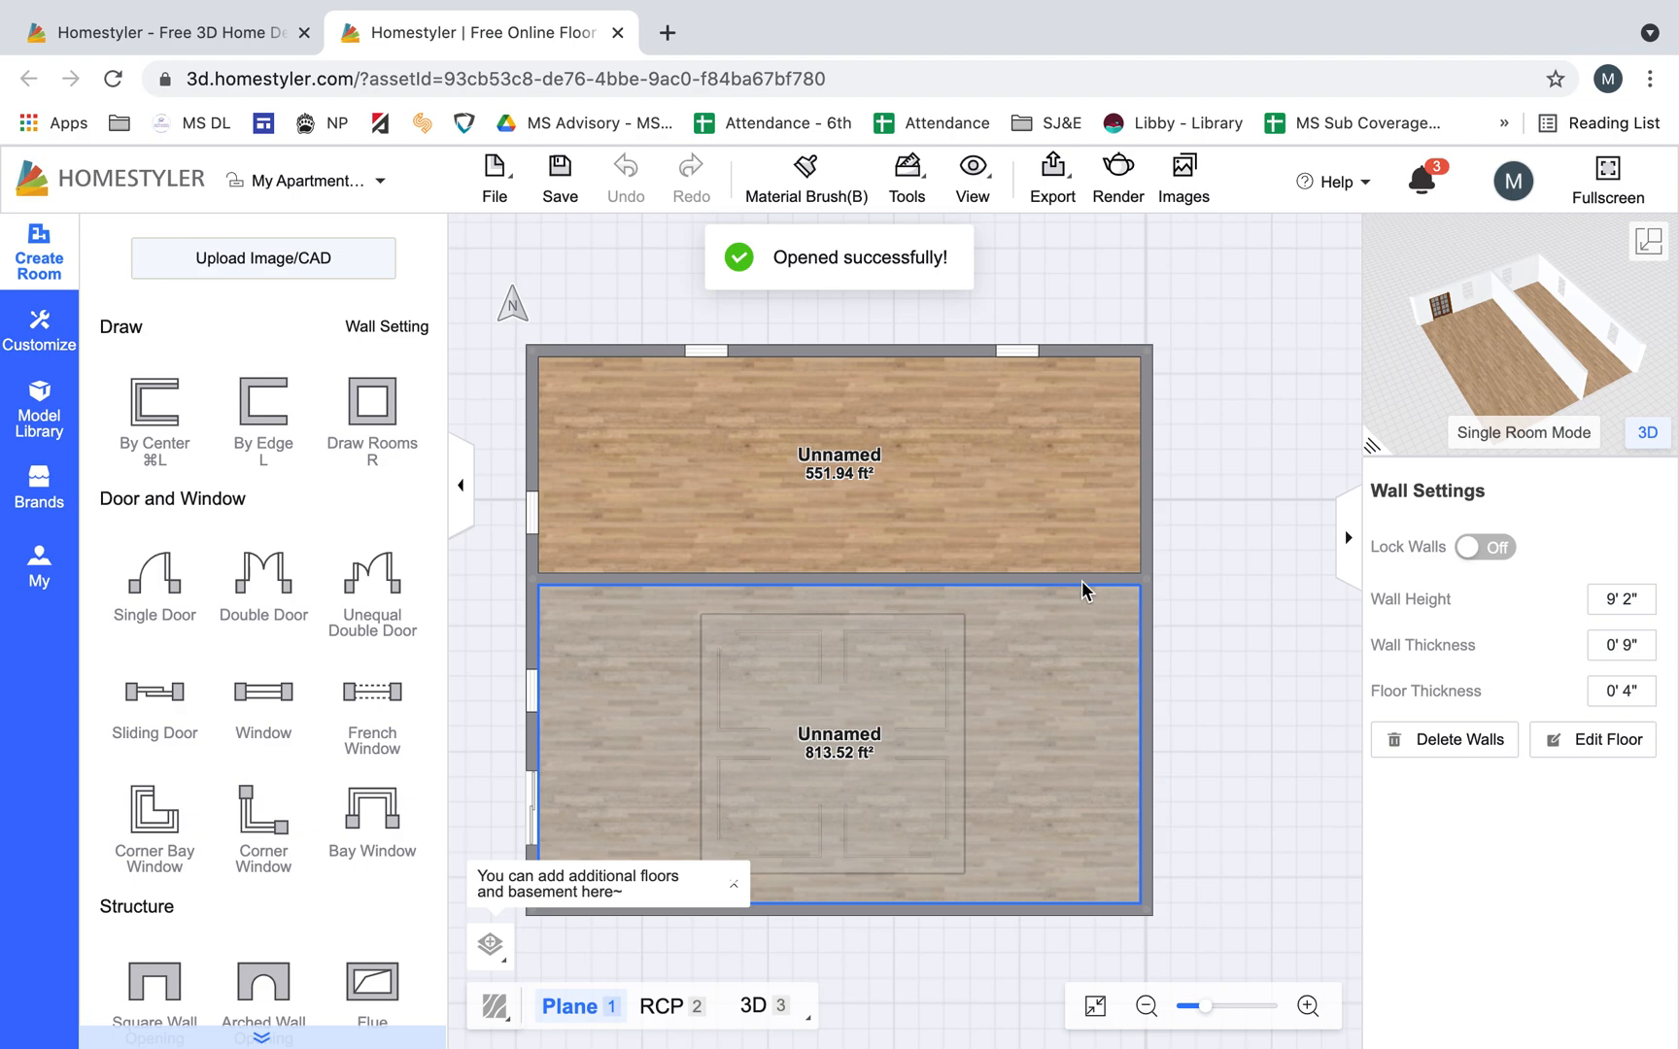
left_click(1649, 240)
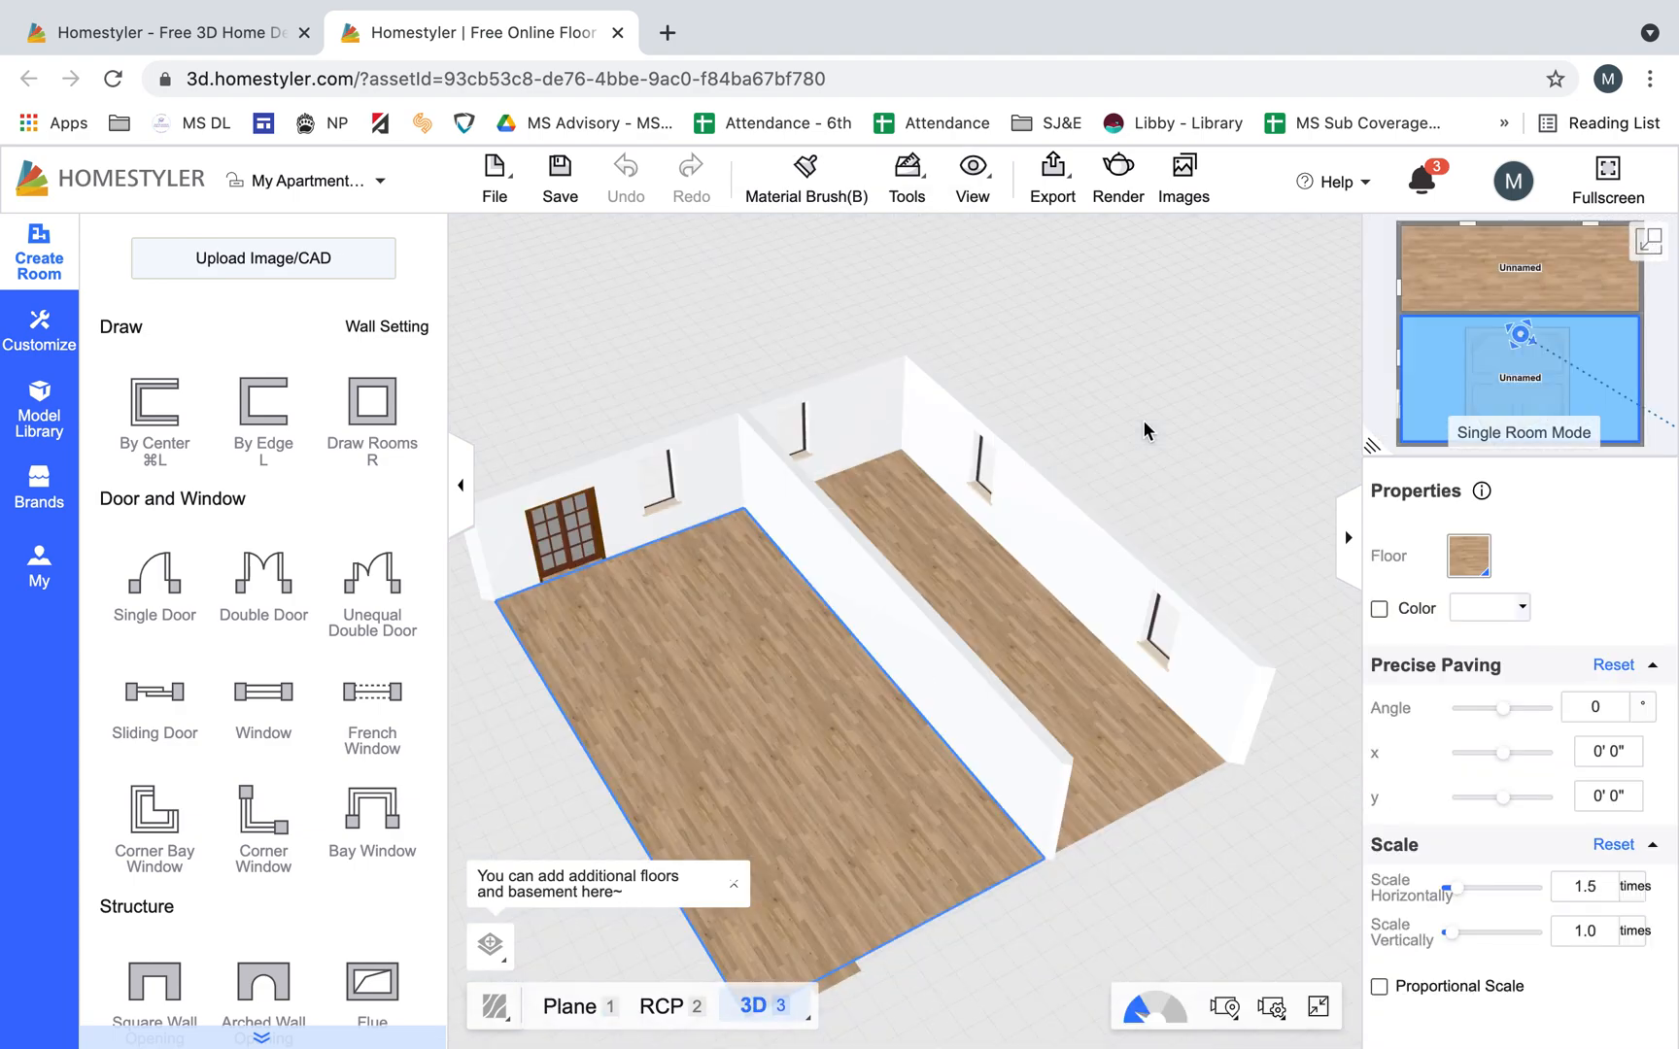
left_click_drag(941, 736, 848, 541)
left_click(844, 538)
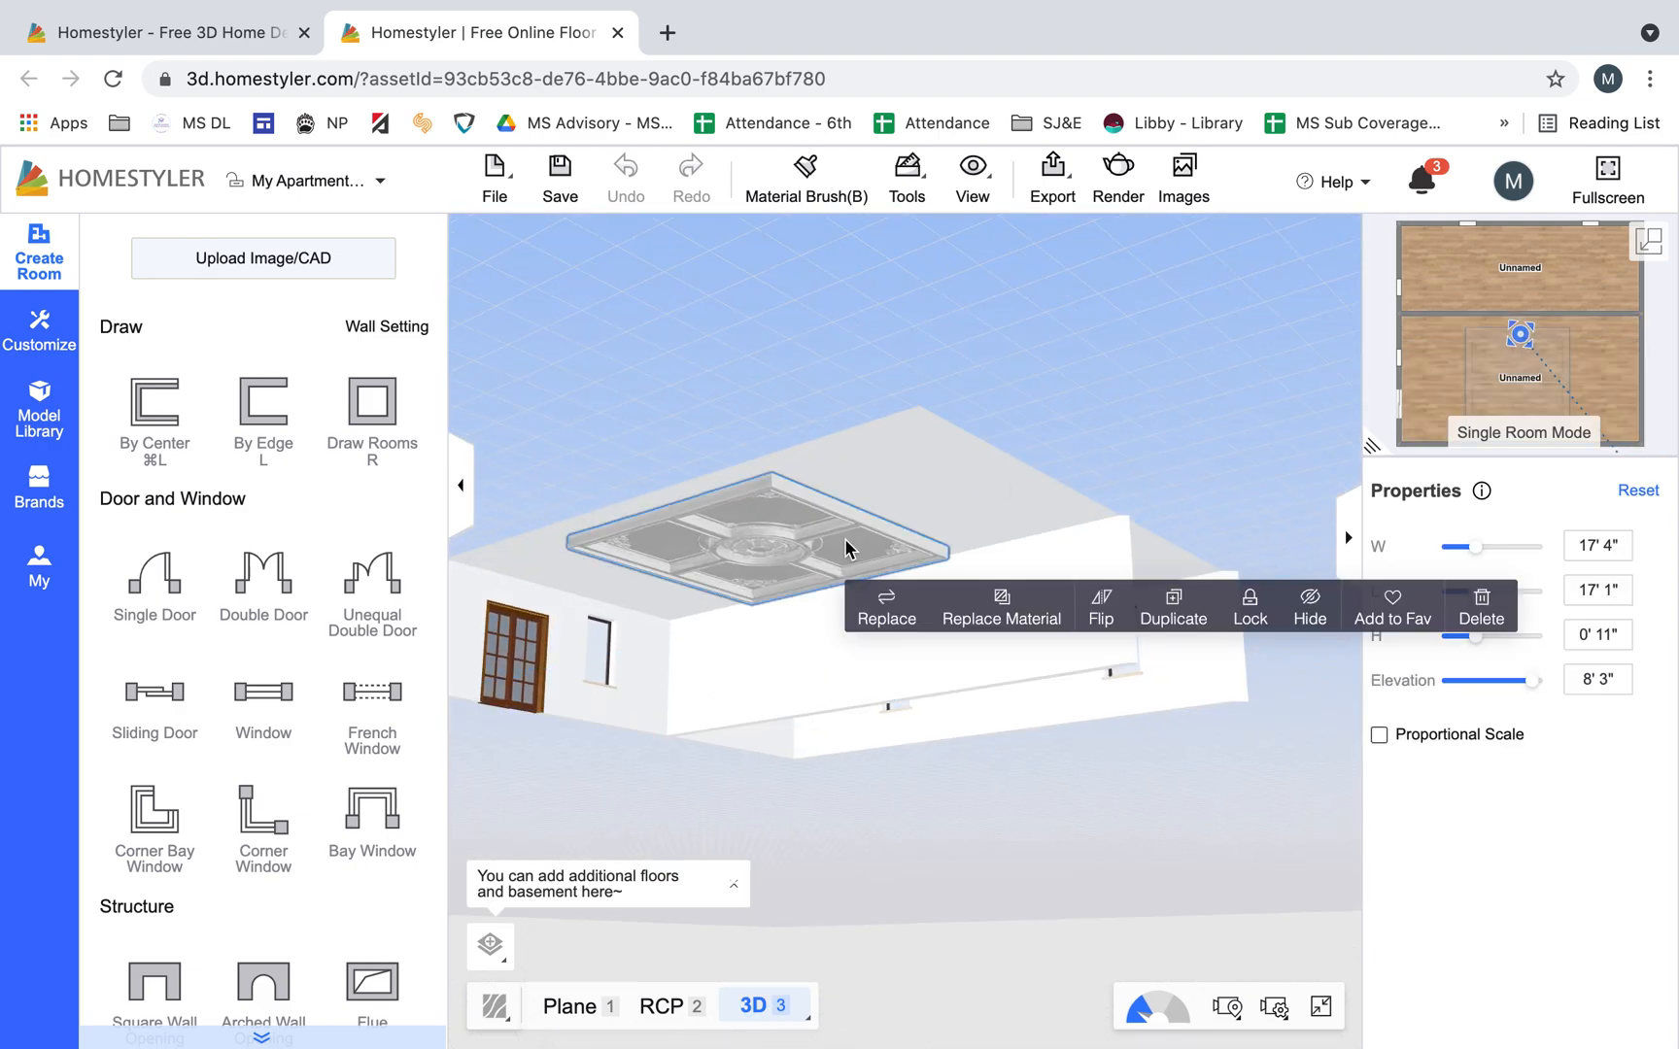
key("Delete")
left_click_drag(1002, 576, 1002, 700)
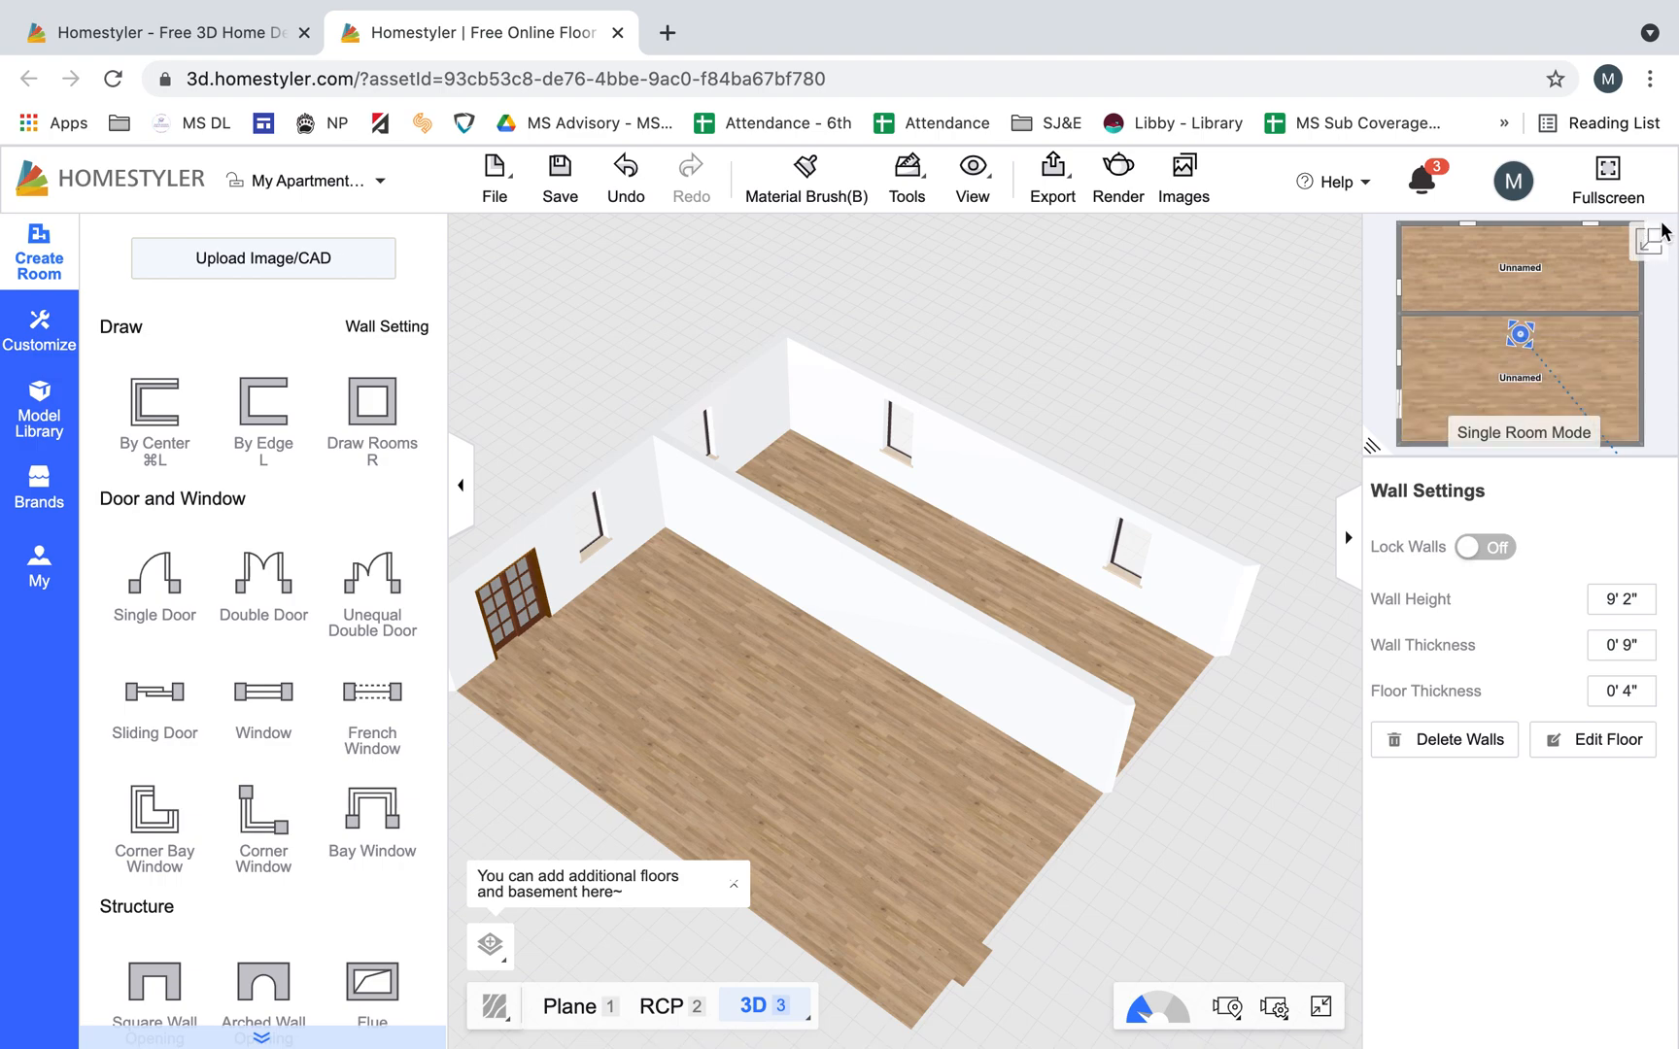
mouse_move(915, 677)
left_mouse_down()
mouse_move(779, 644)
mouse_move(752, 585)
left_mouse_up()
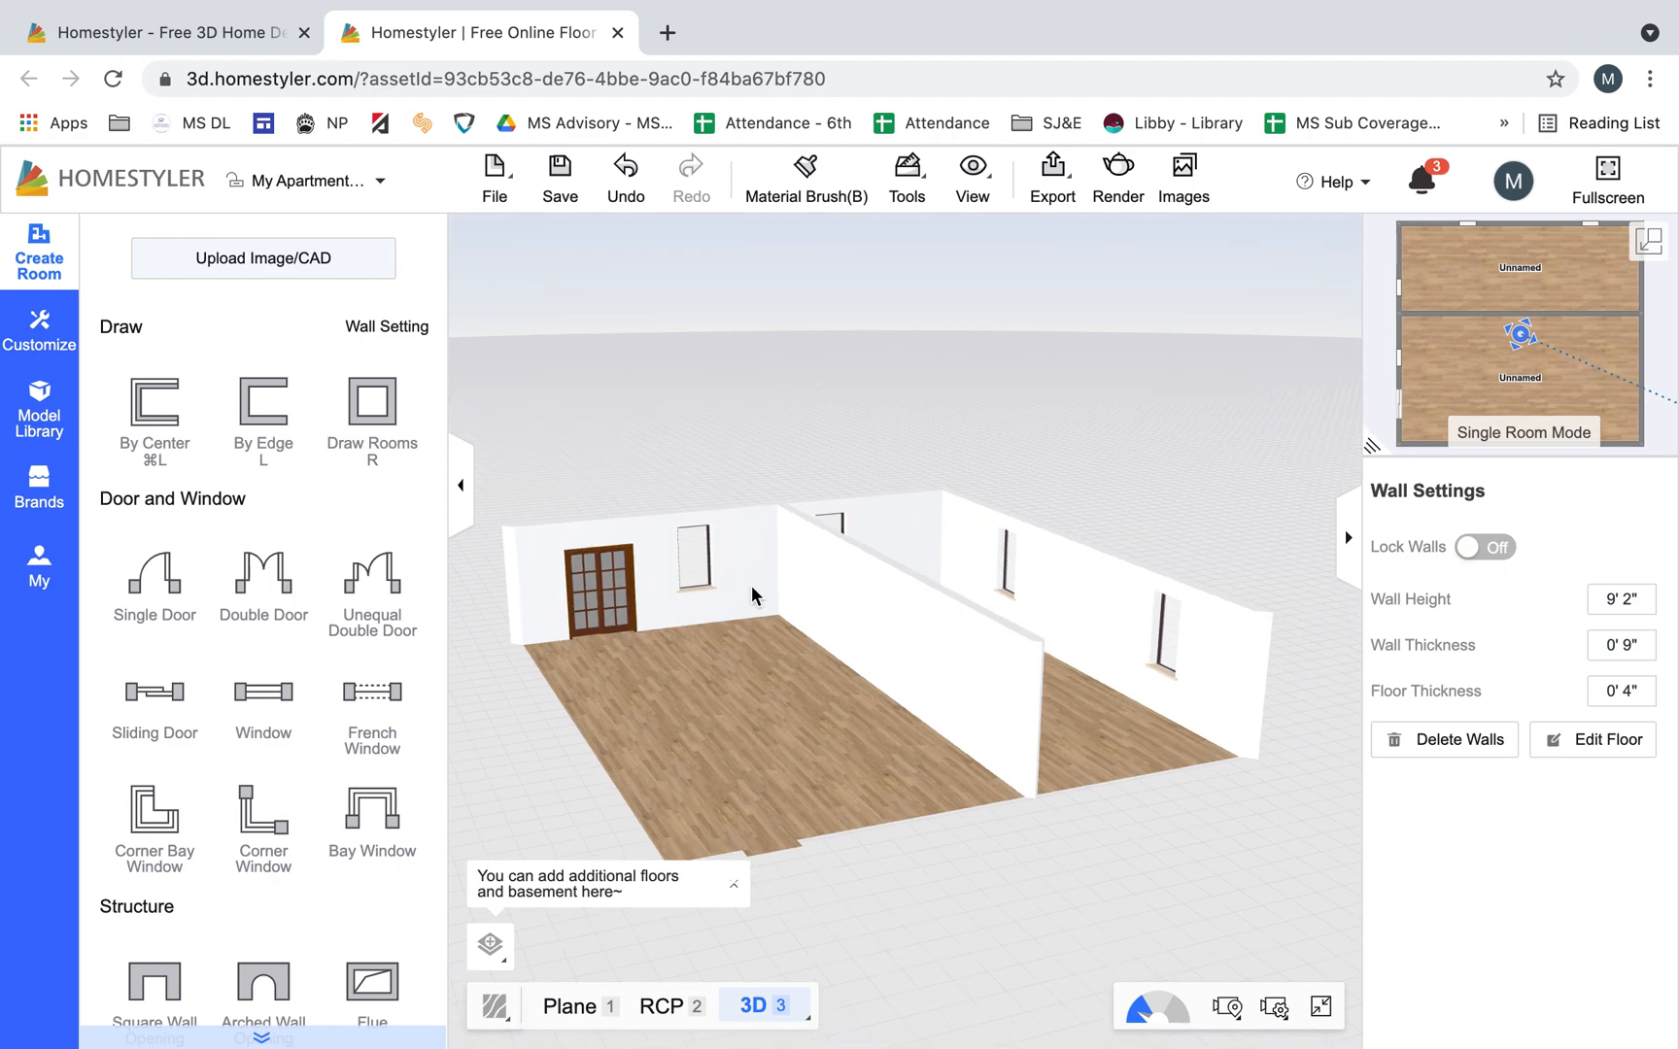
In the plan view, draw a centre-line wall about 14' 10" long across the upper room, between its two top windows
left_click(1648, 241)
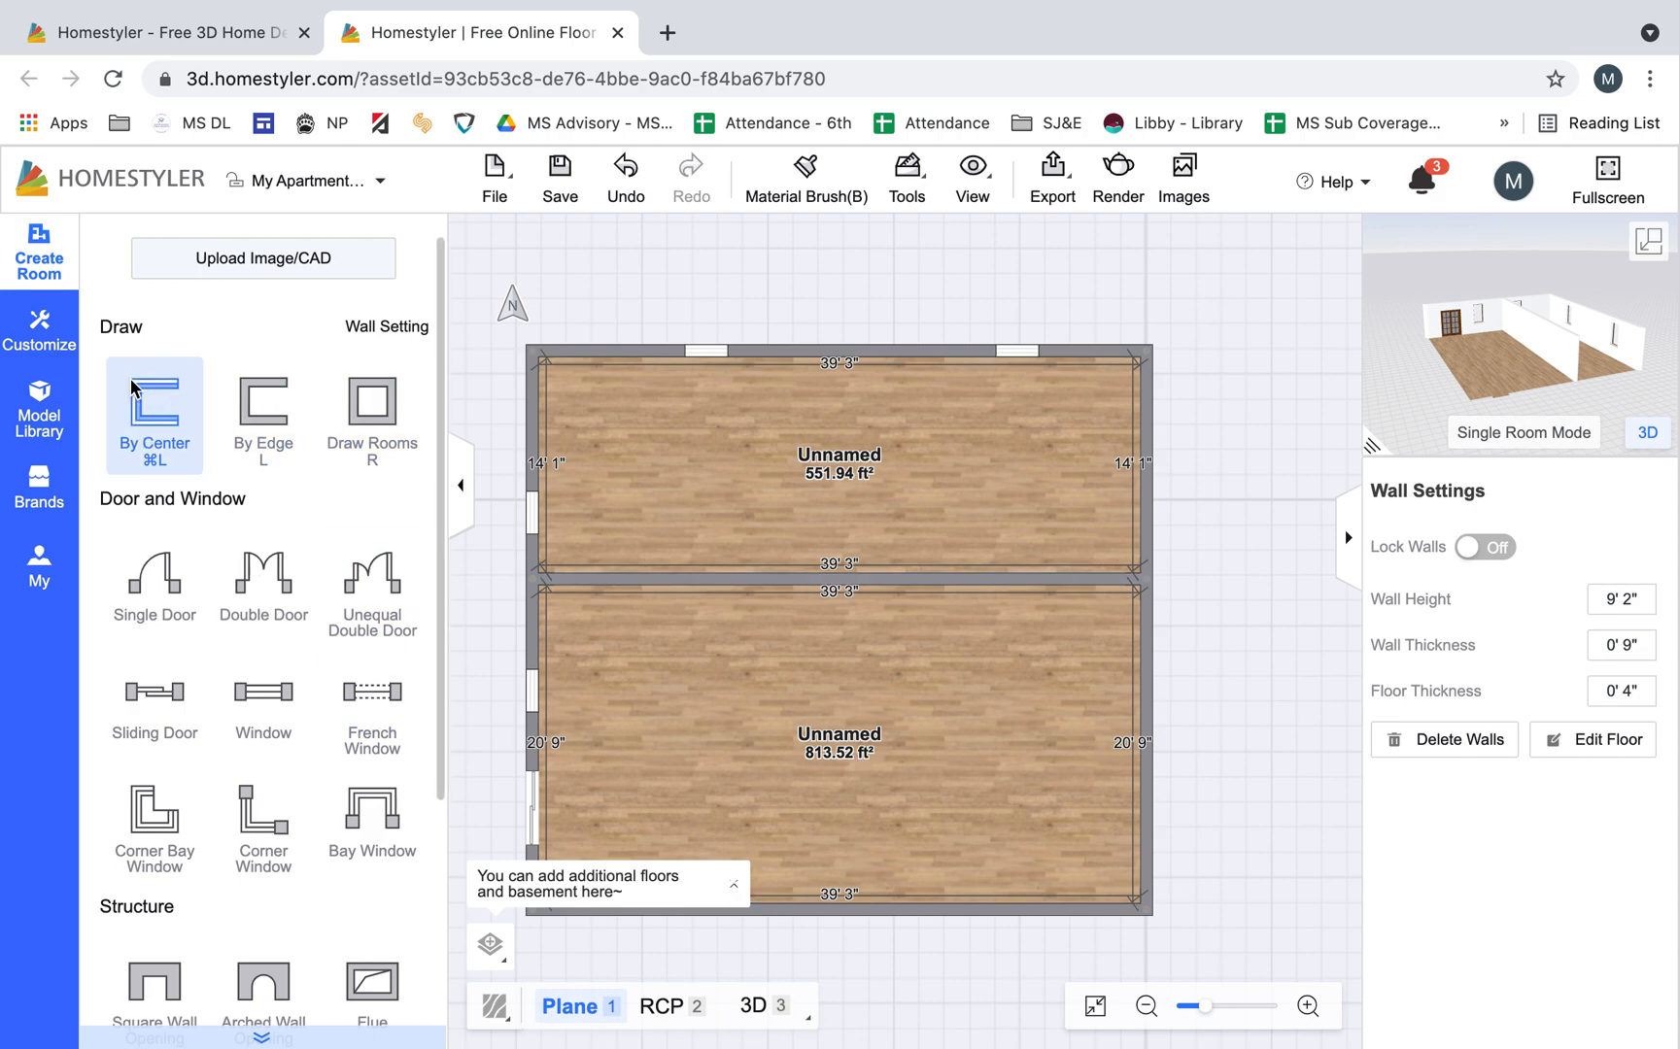
left_click(184, 433)
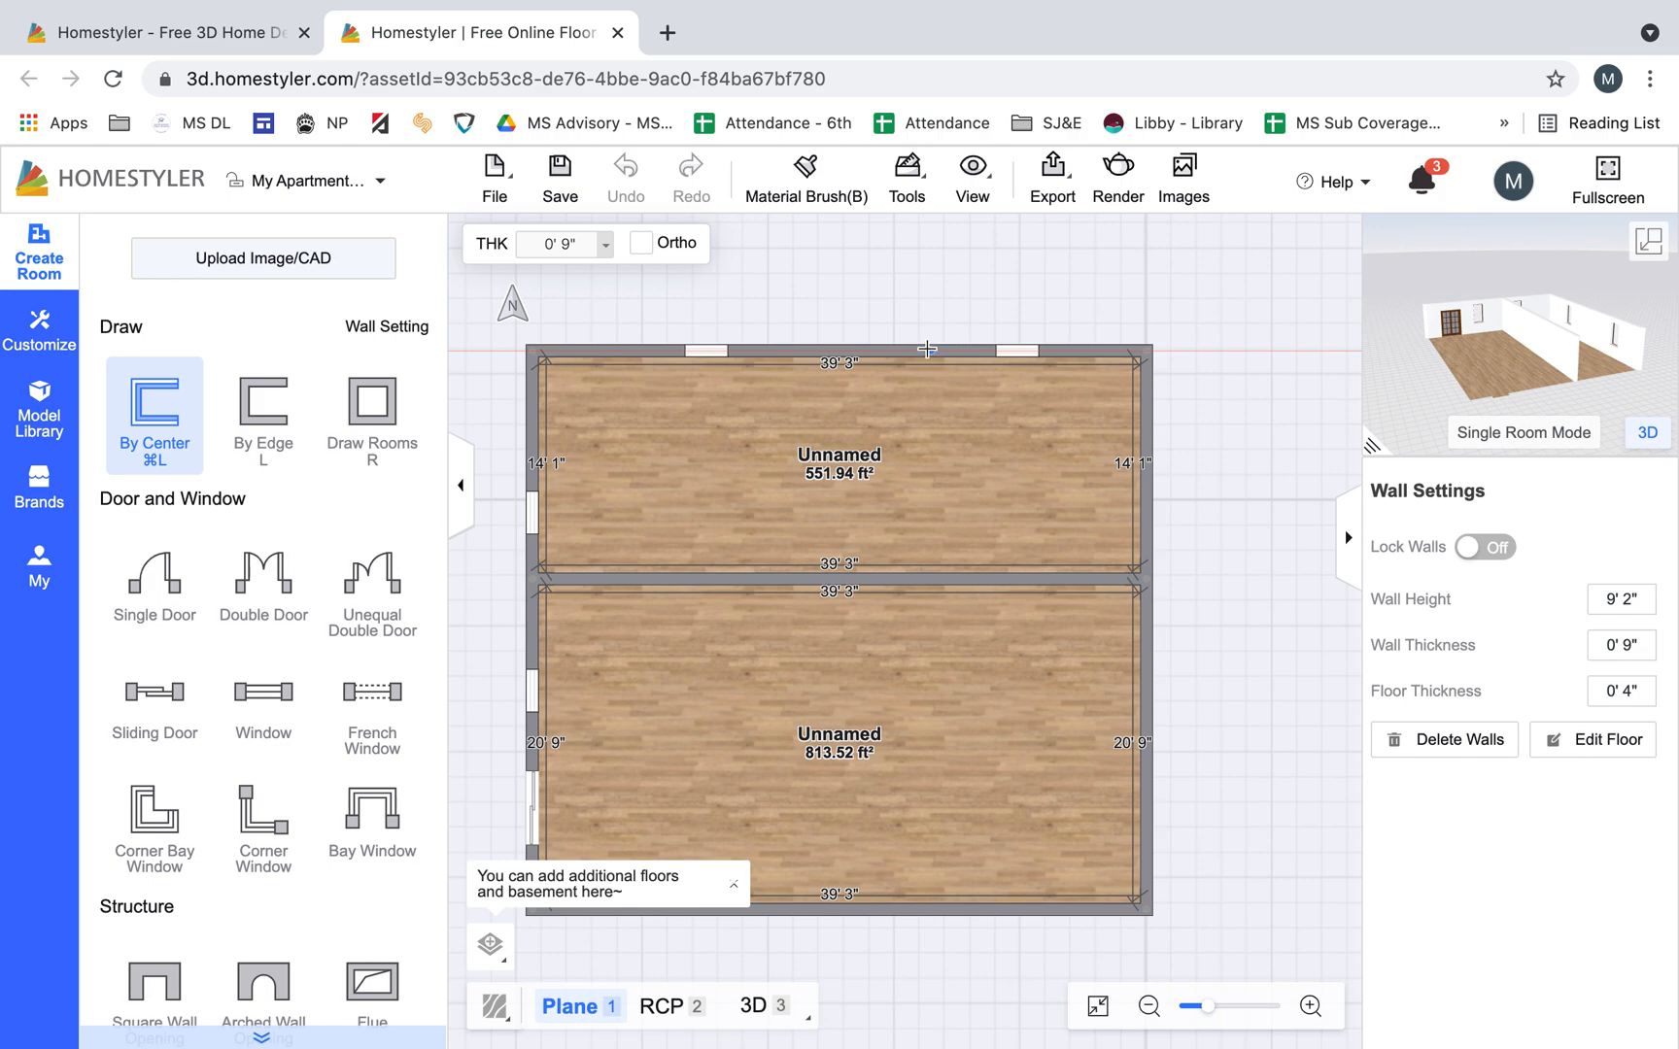
left_click_drag(927, 353, 922, 392)
left_click(922, 392)
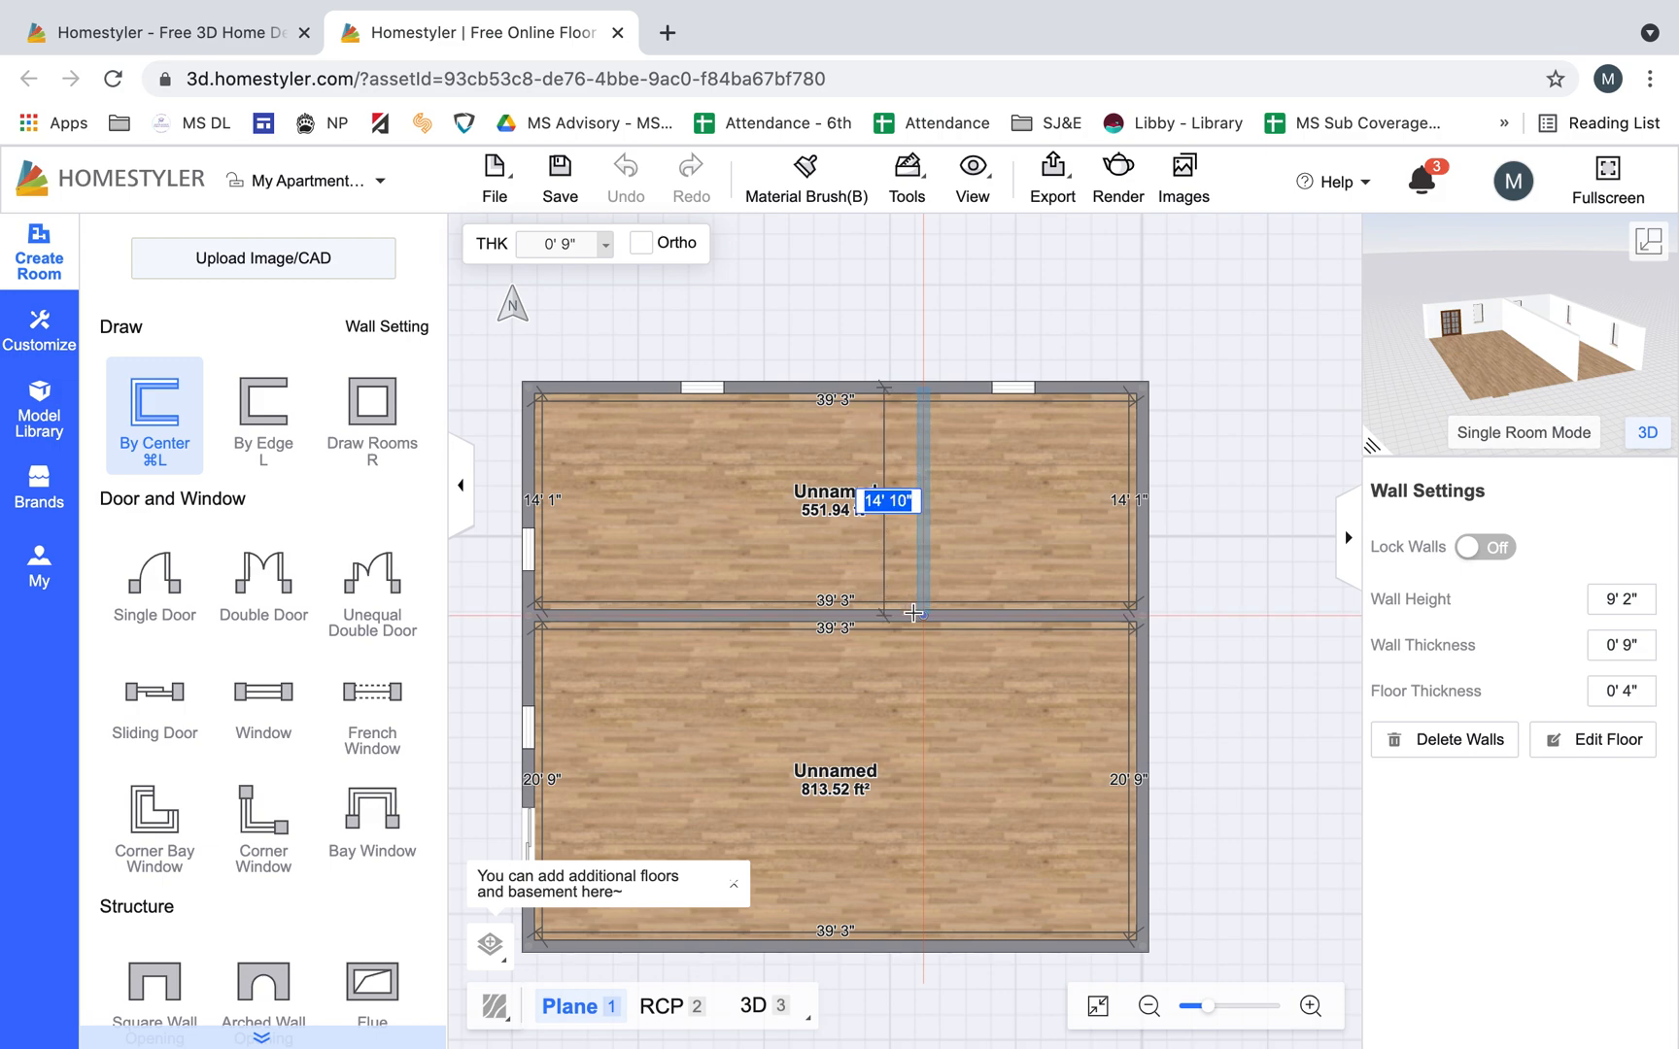
key("Return")
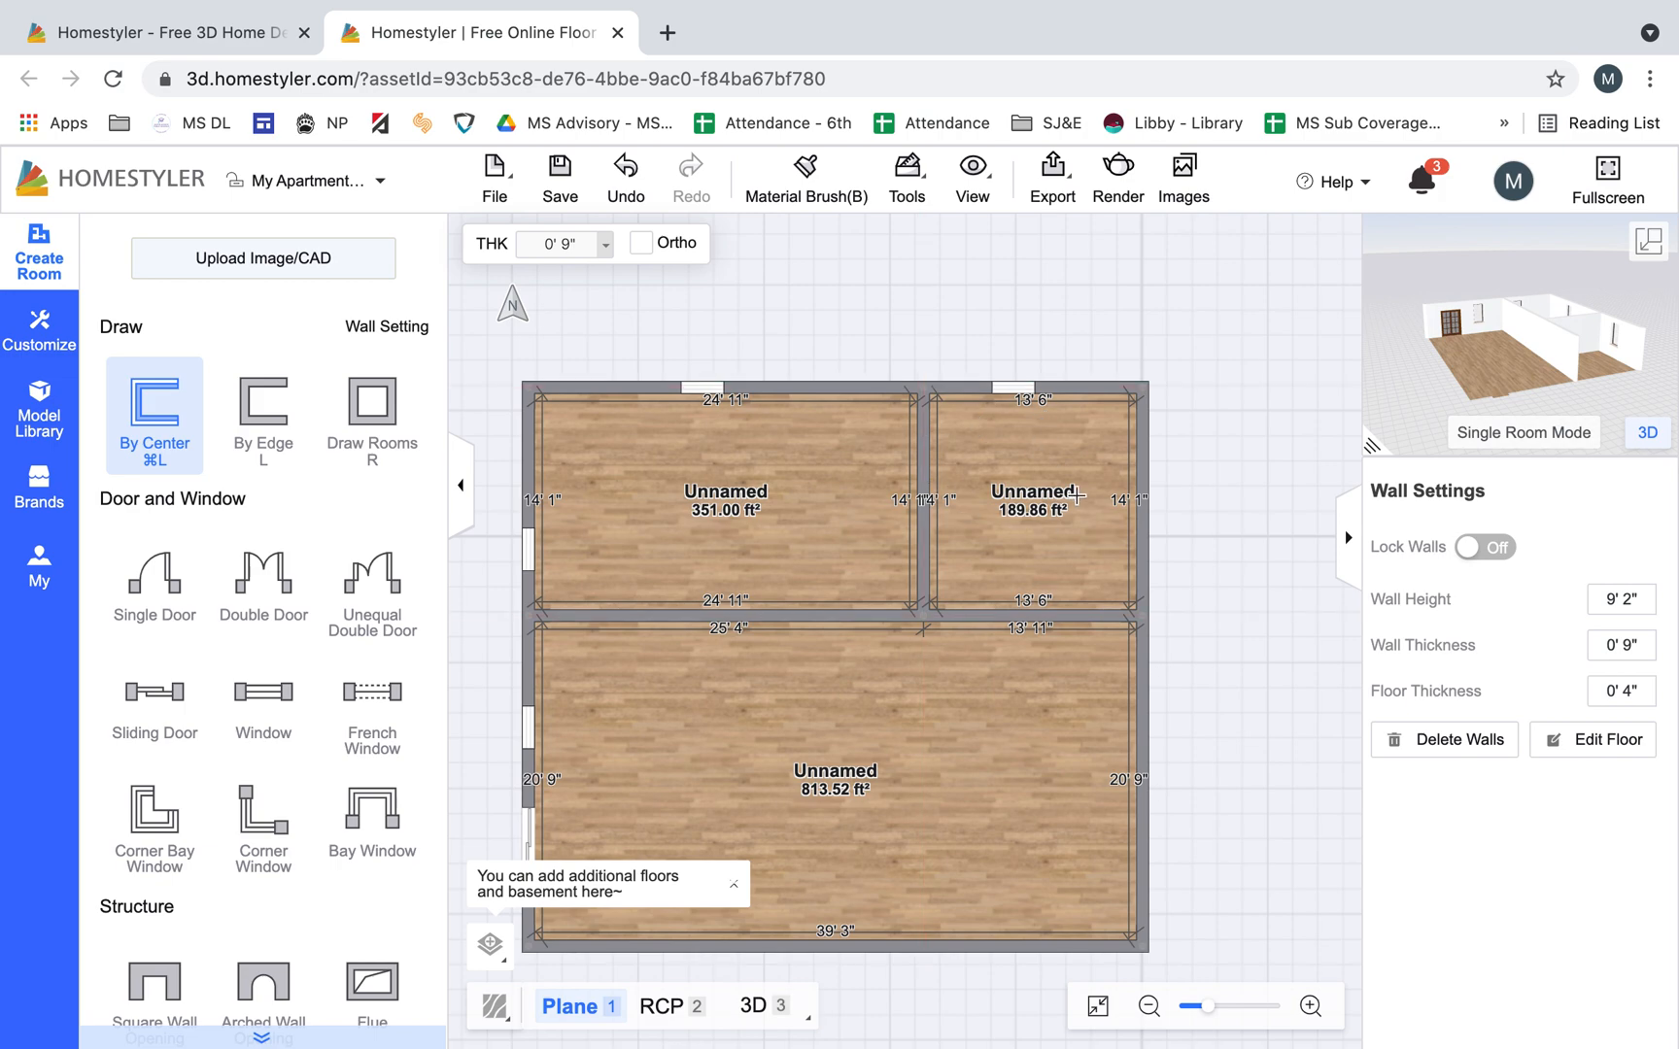
Continue the dividing wall from the middle wall down to the bottom outer wall, splitting the lower room in two
left_click(923, 615)
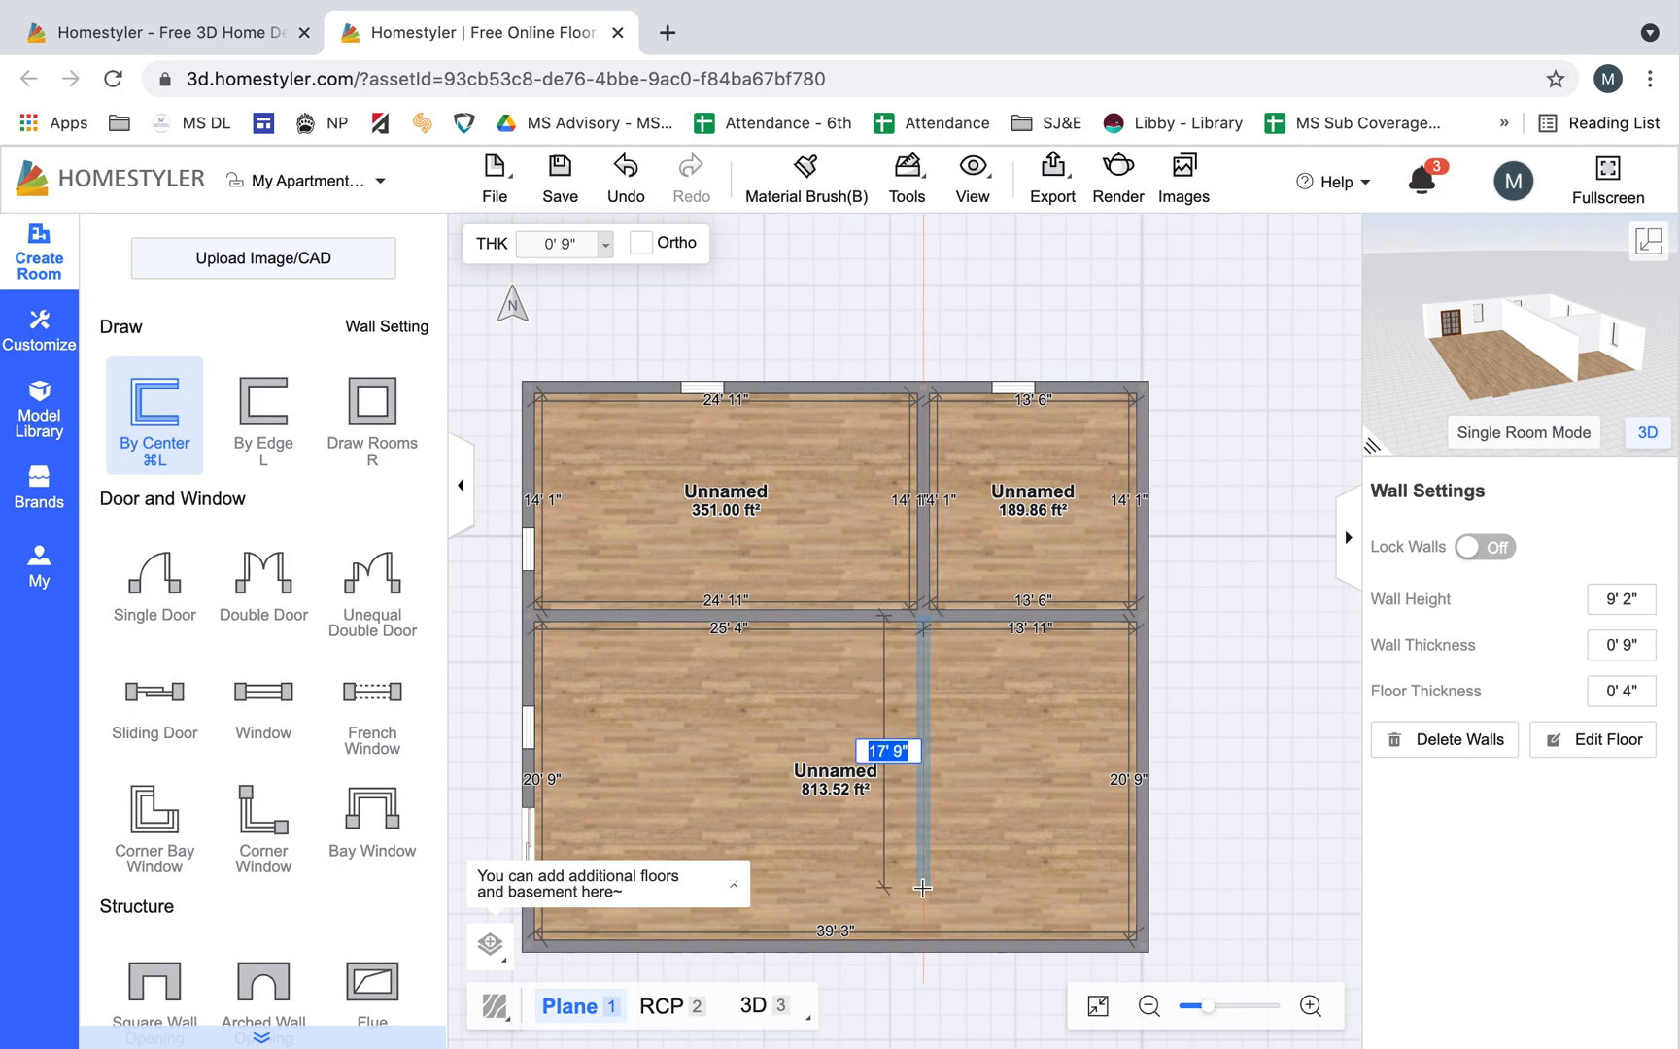
left_click(1032, 867)
scroll(1170, 830, "down", 1)
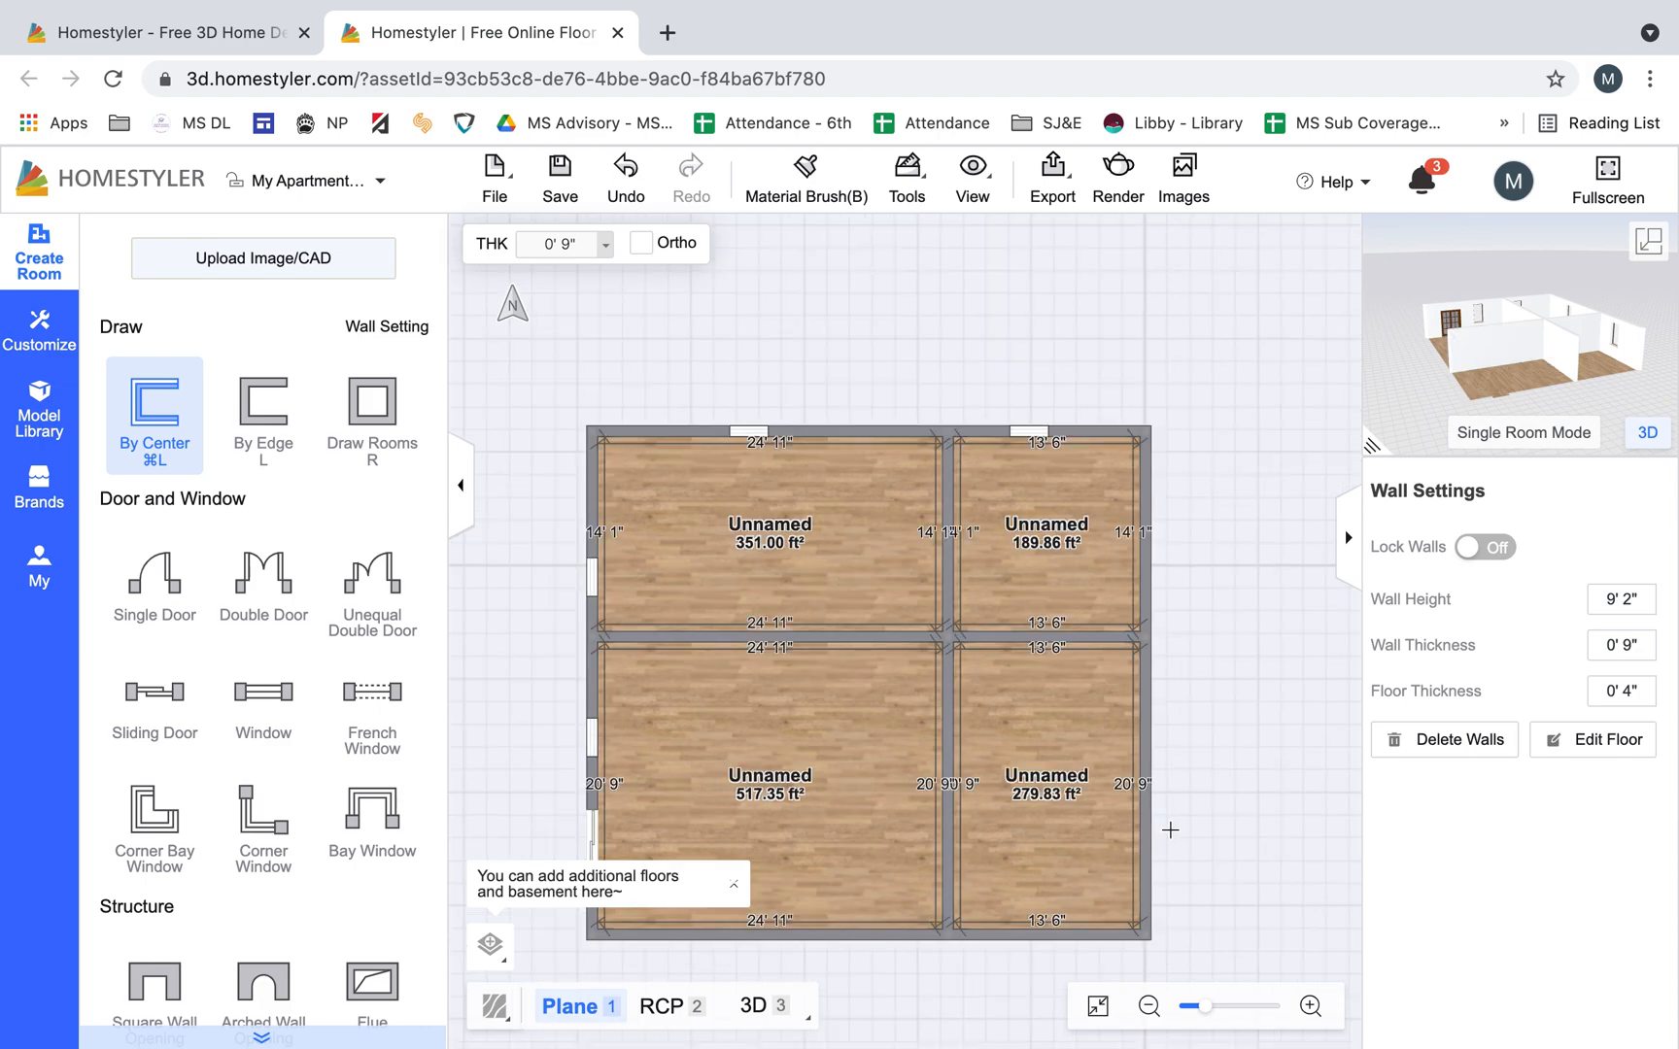
scroll(1170, 830, "up", 1)
left_click_drag(1170, 830, 1181, 740)
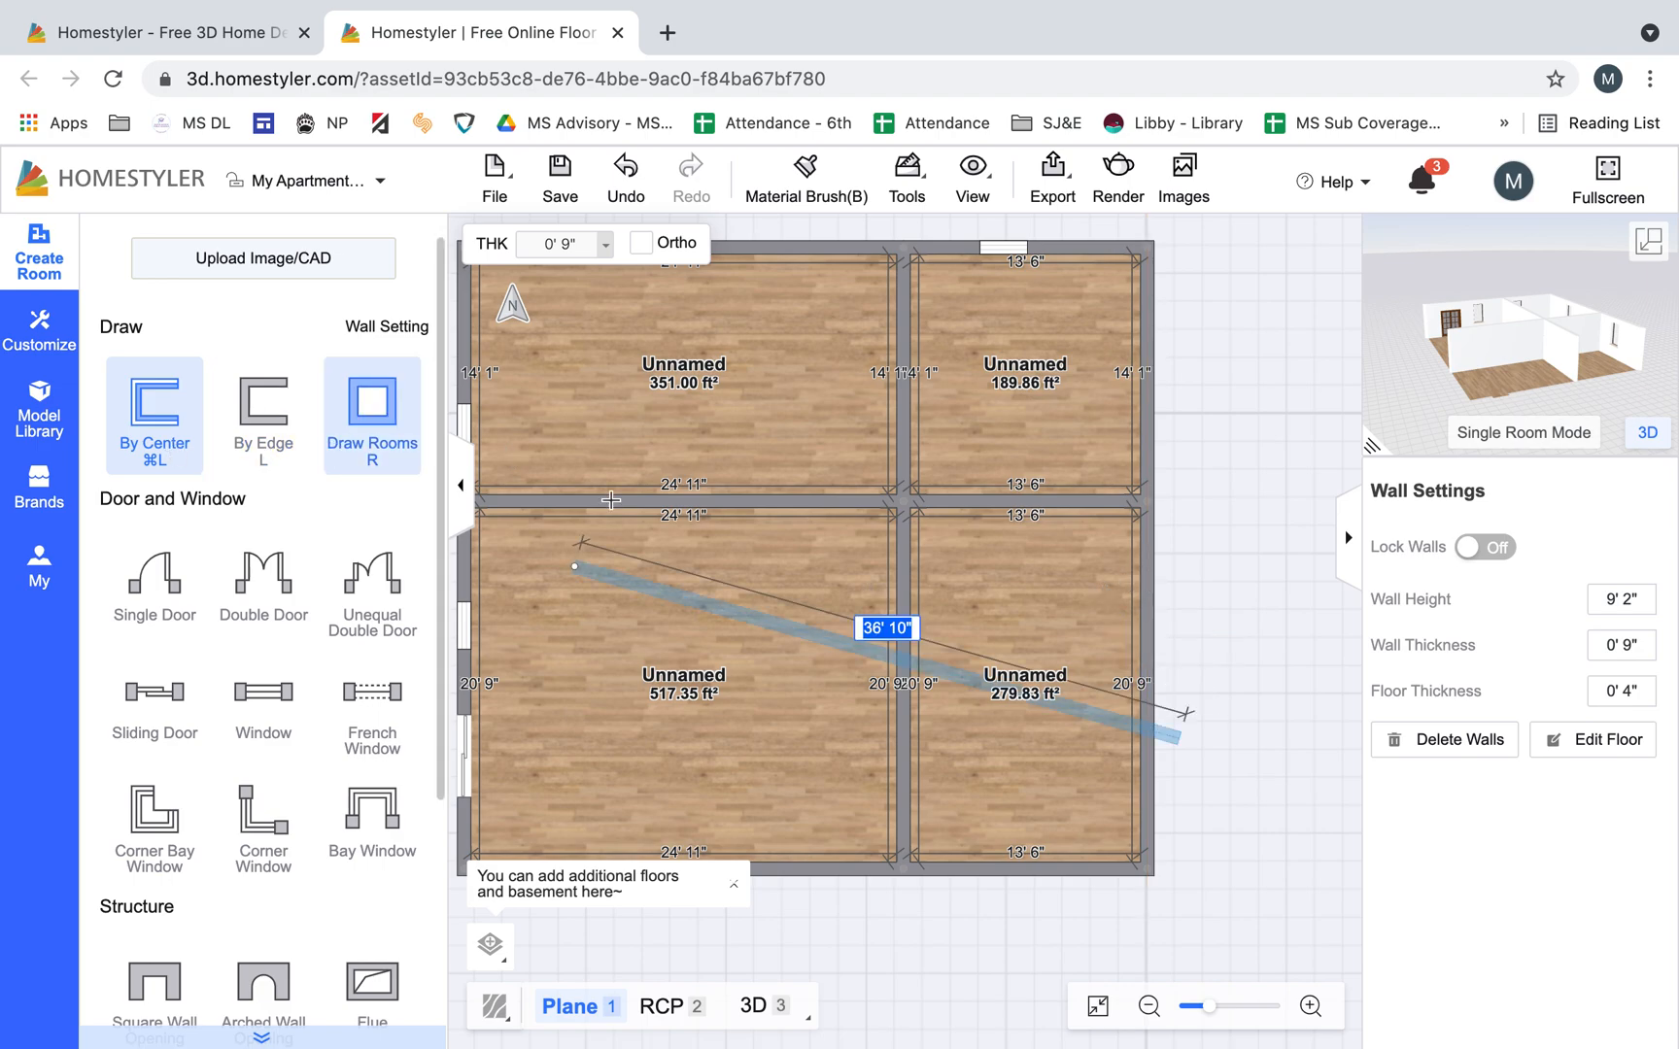
key("Escape")
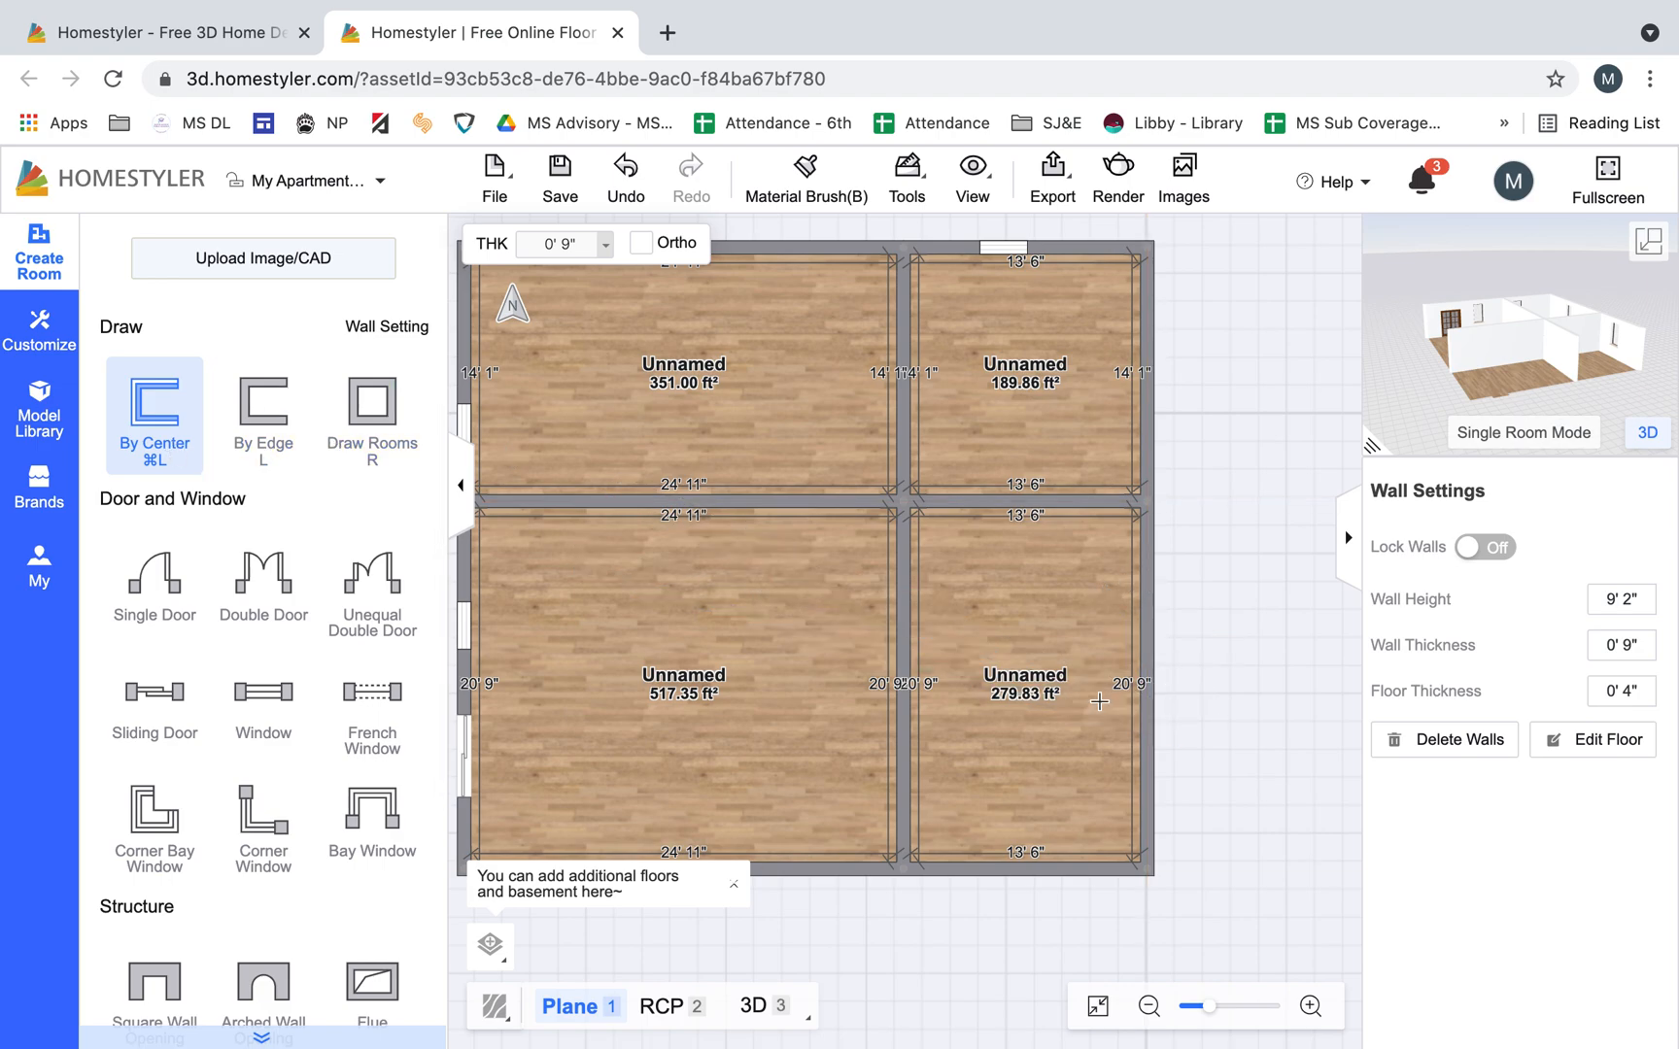
Place a single door near the lower end of the lower-right room's outer wall and check it in the 3D preview
scroll(262, 680, "down", 1)
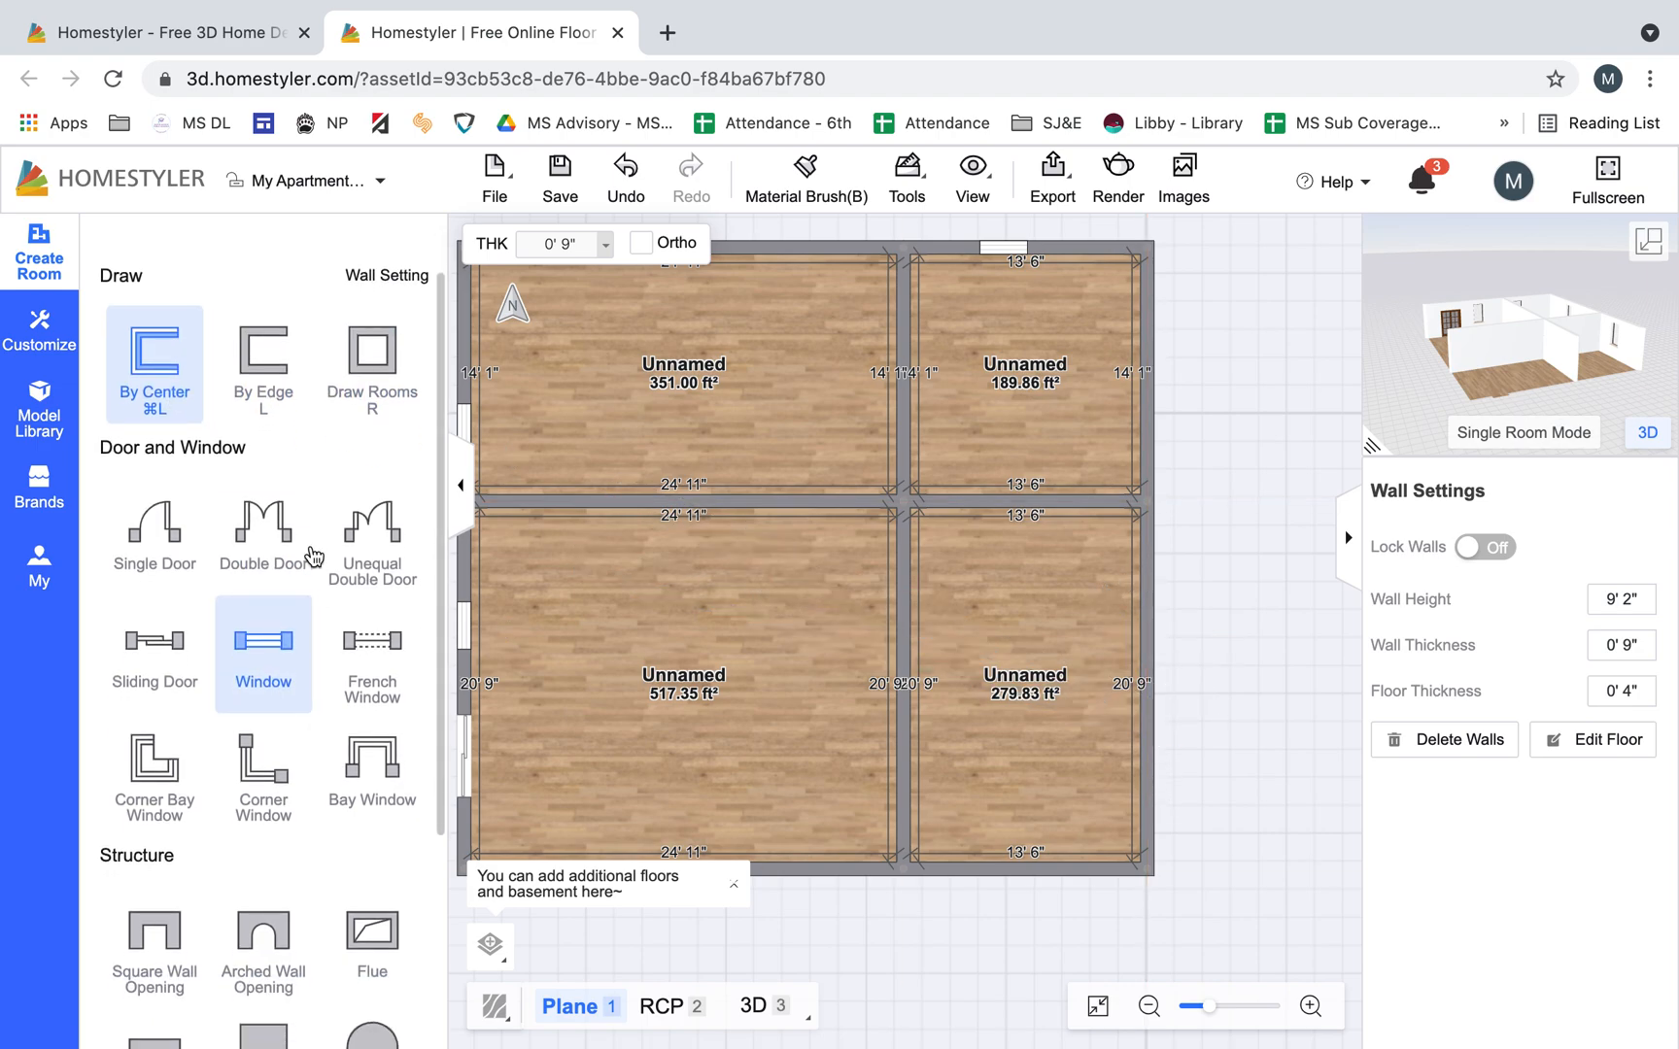
left_click(154, 535)
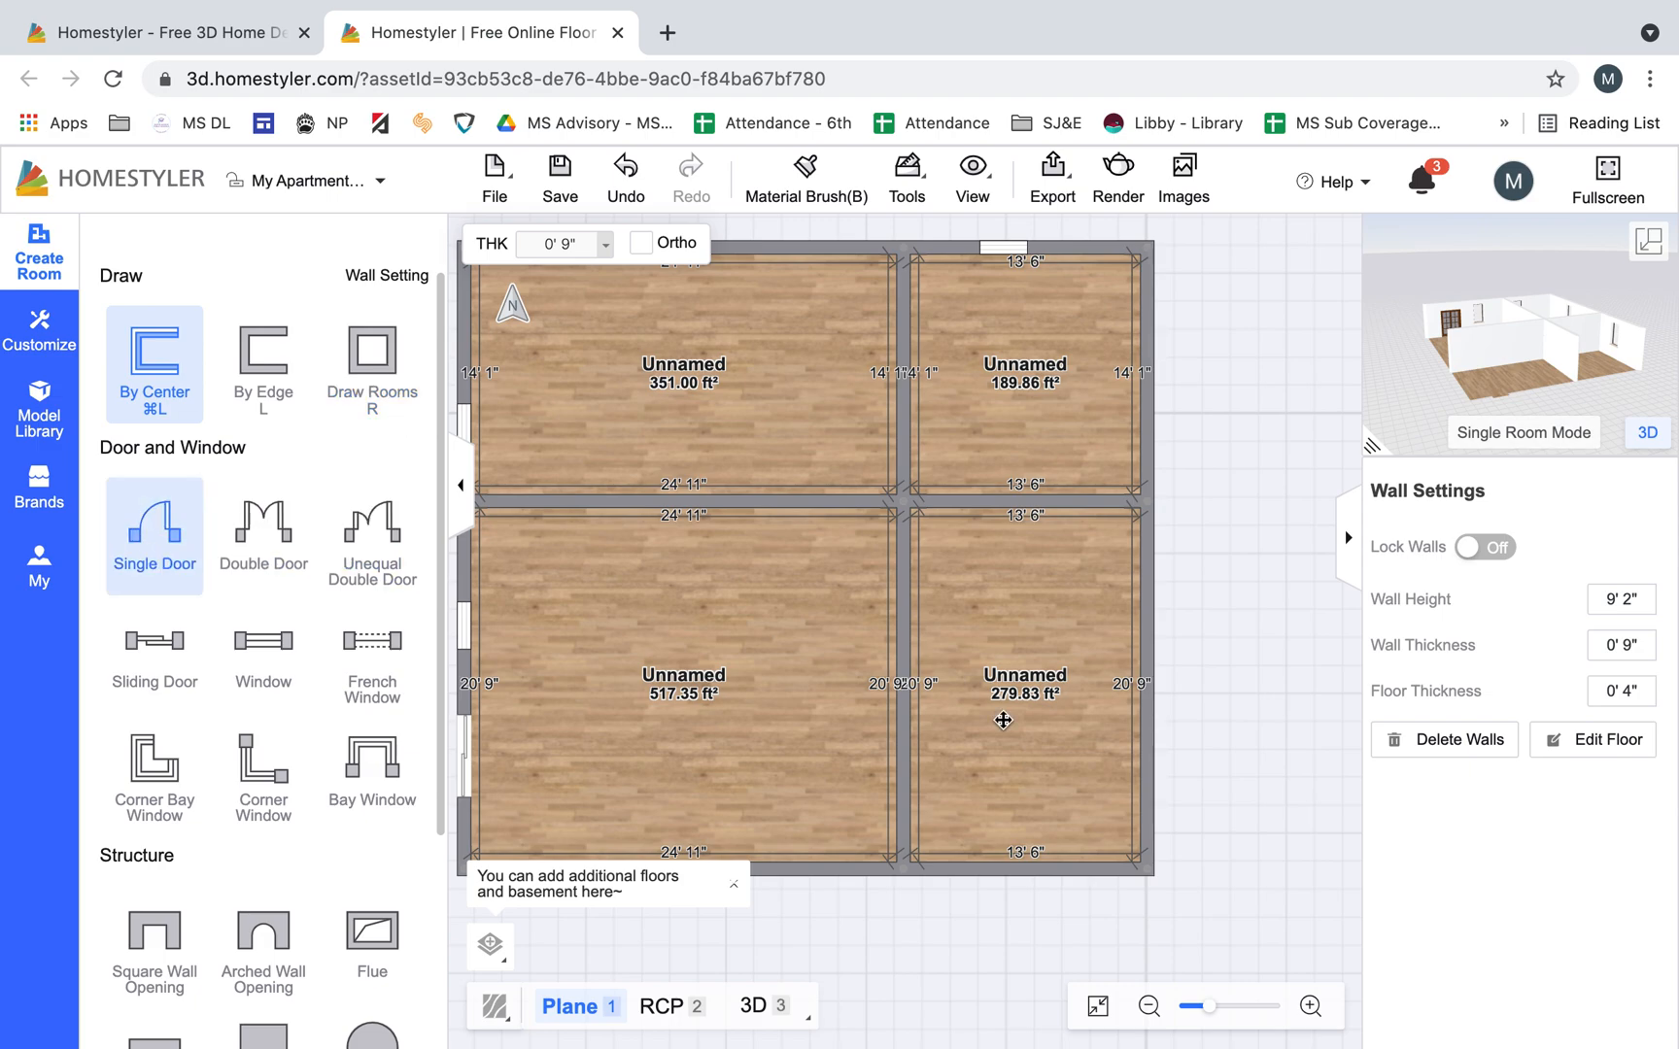
left_click(1151, 780)
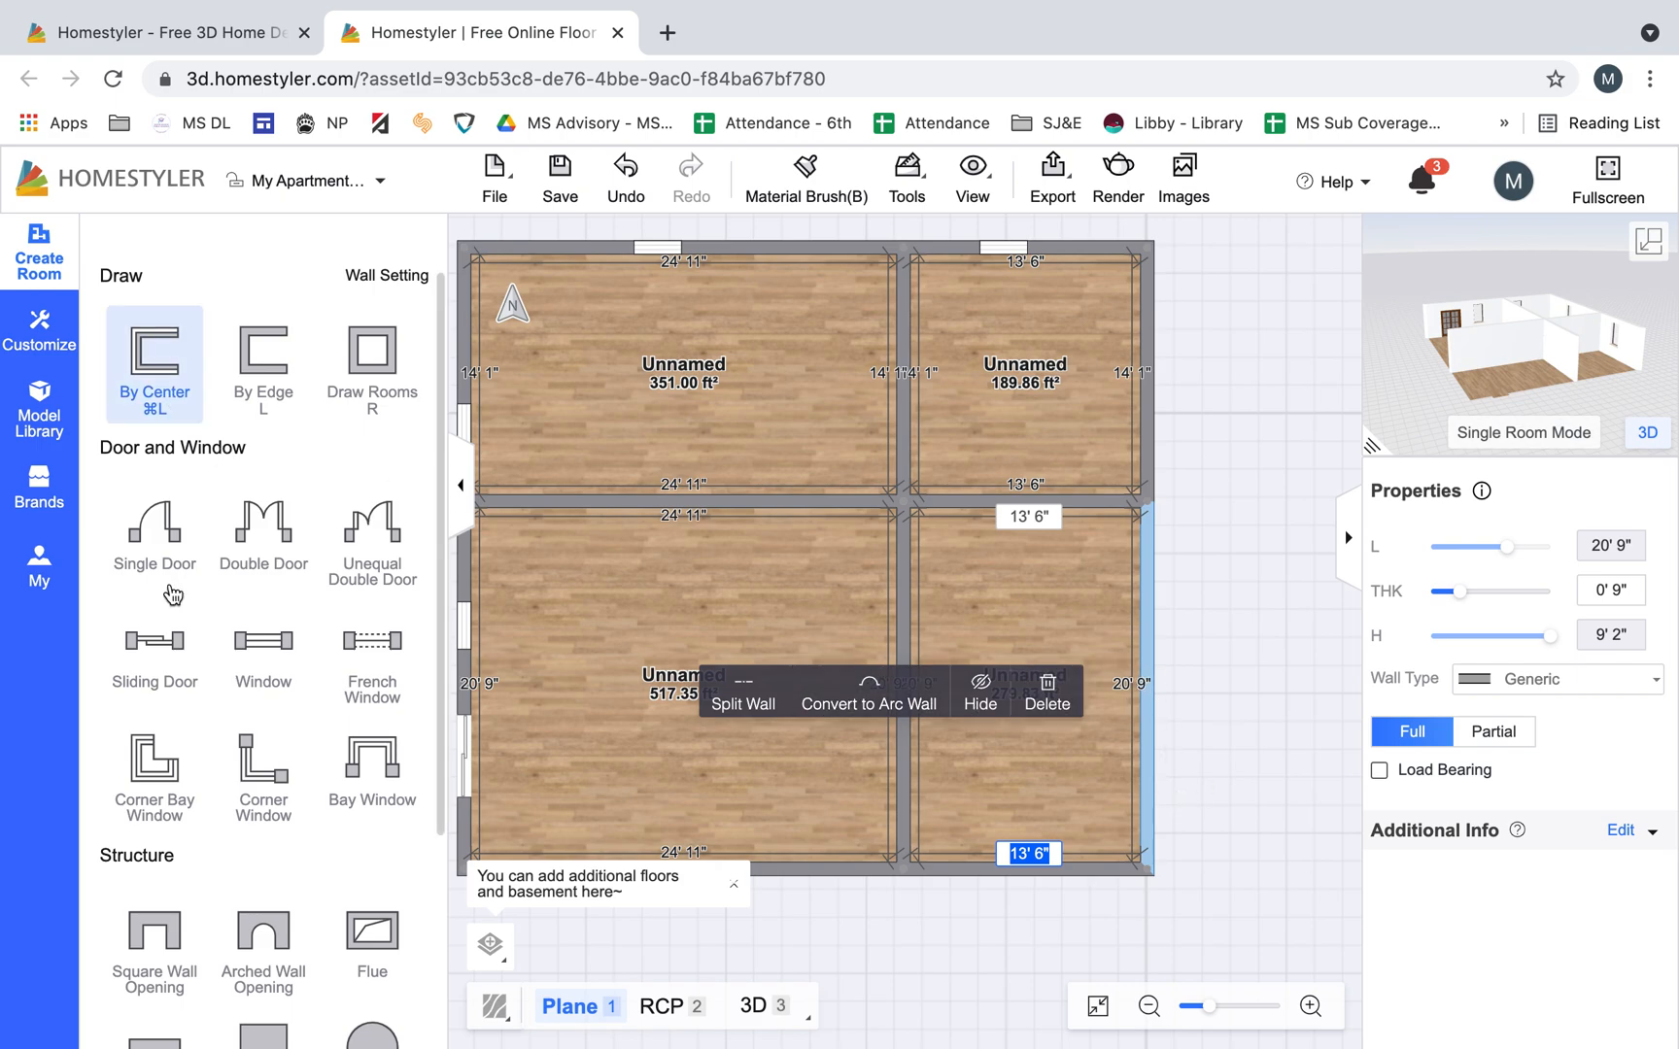
left_click(163, 554)
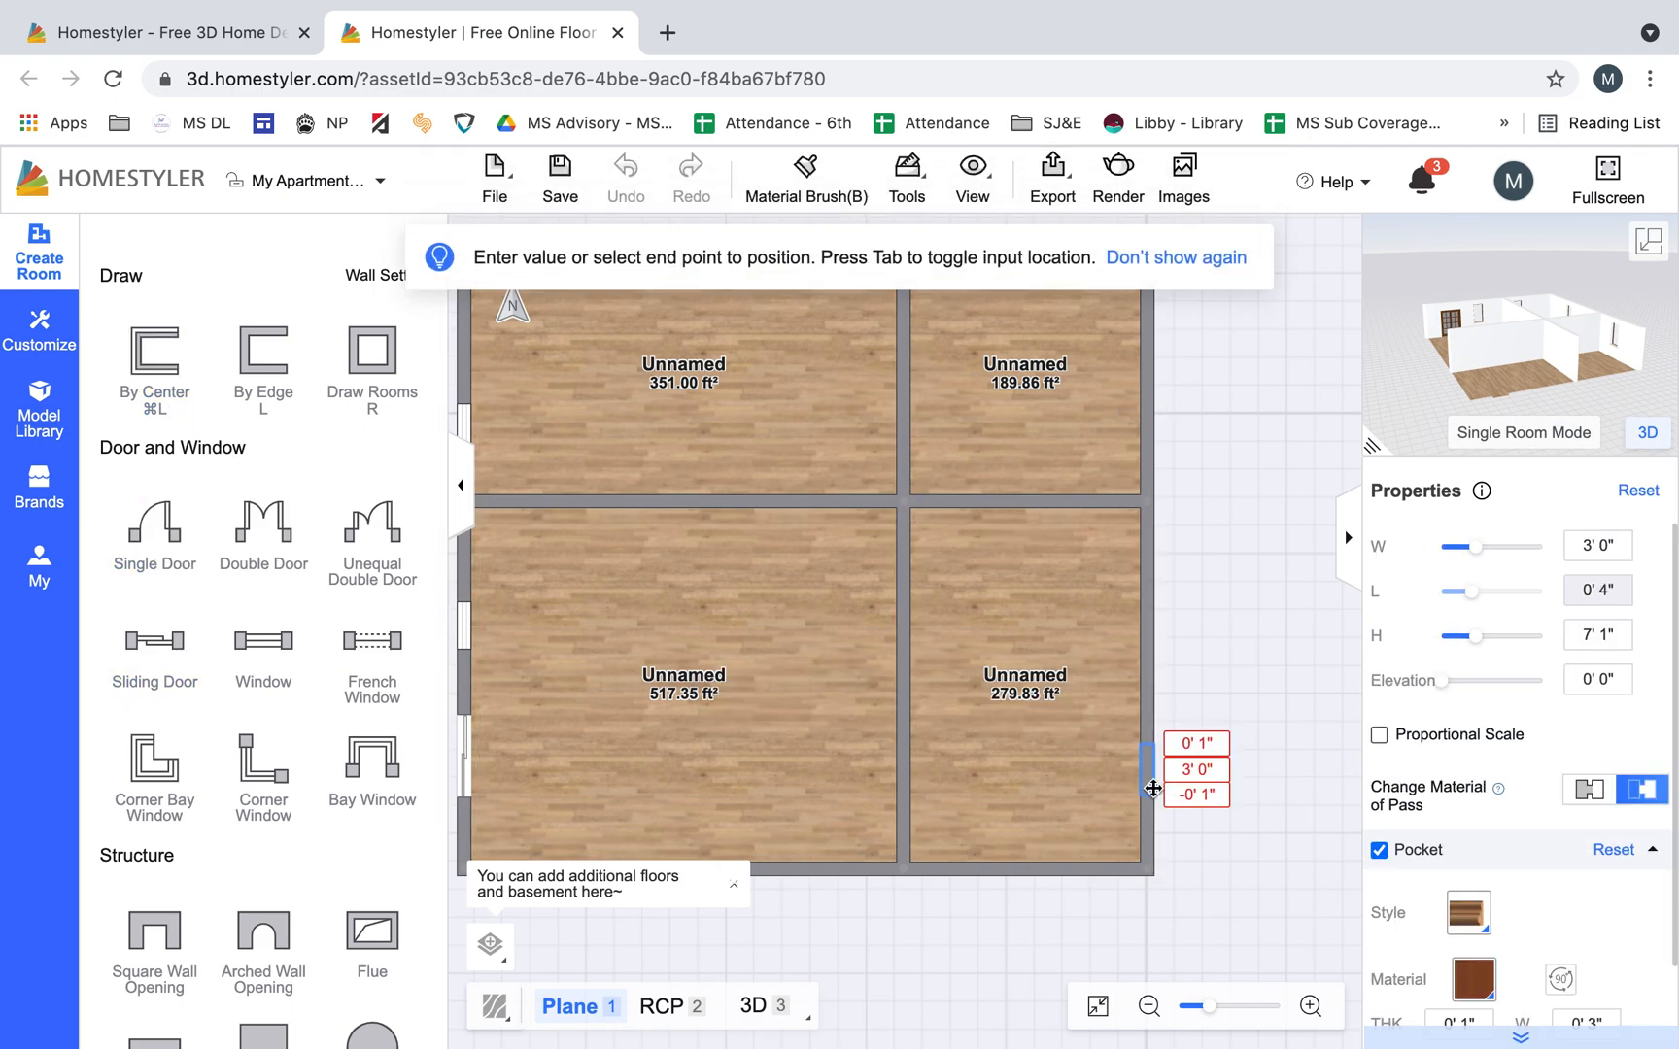
left_click(1149, 792)
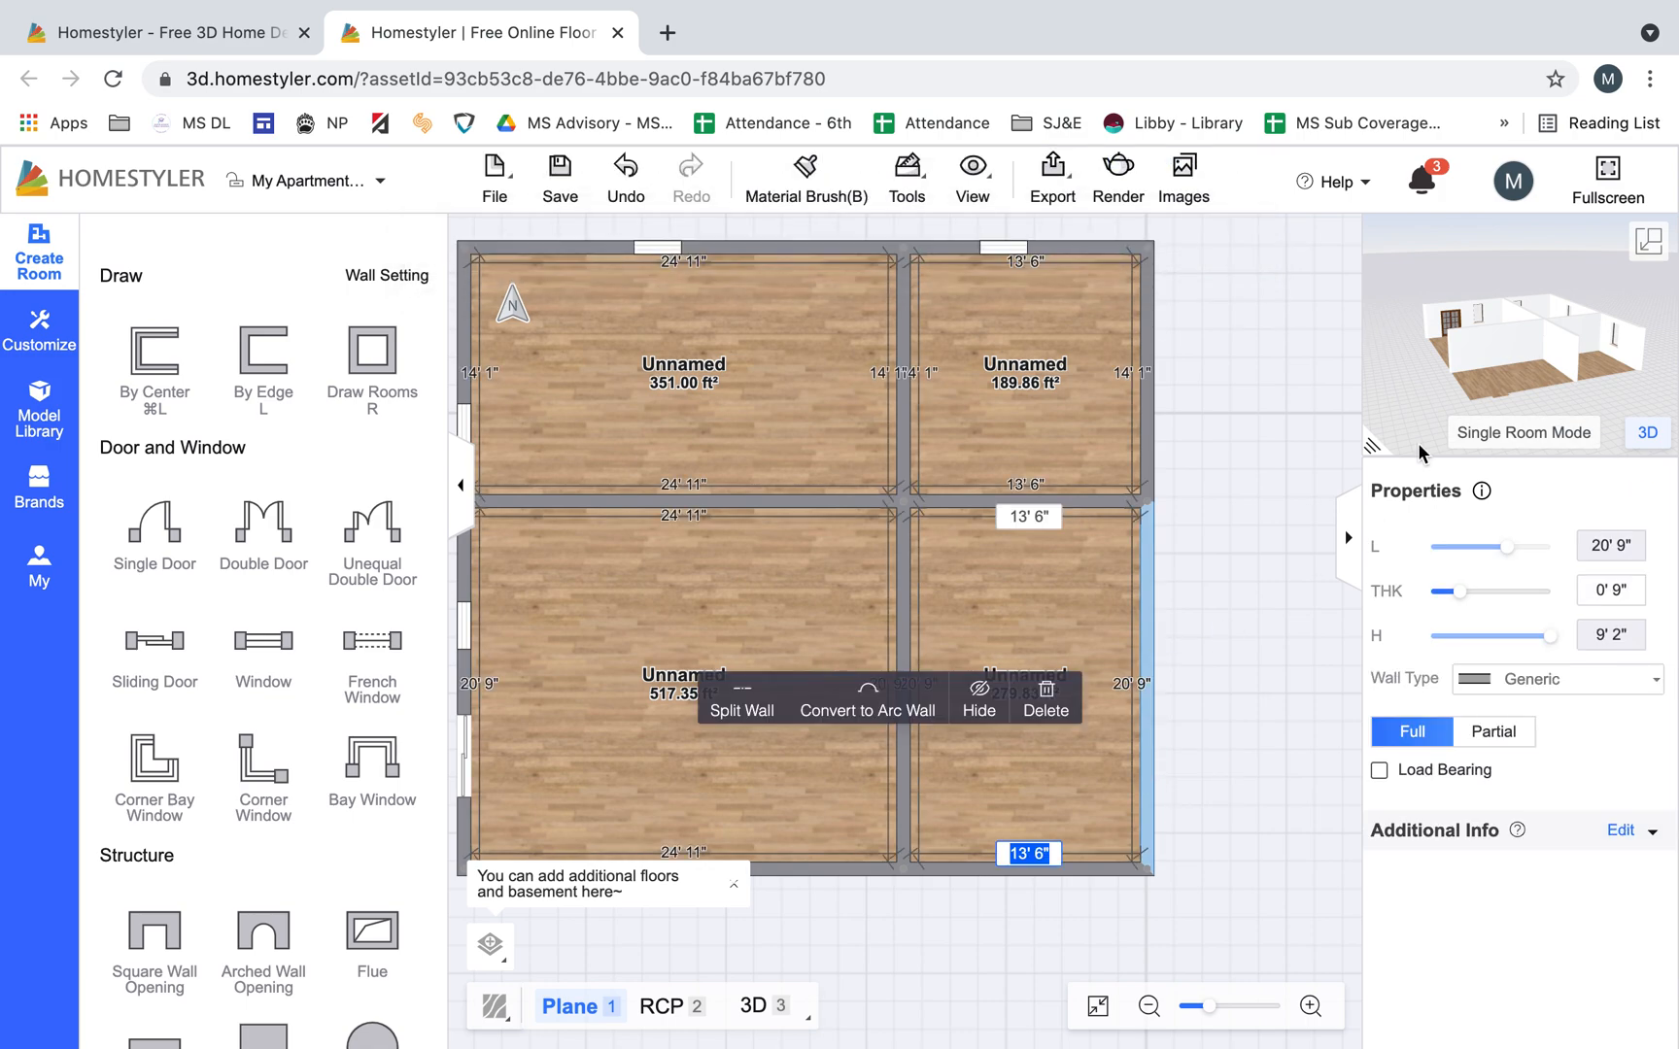
left_click_drag(1499, 384, 1600, 371)
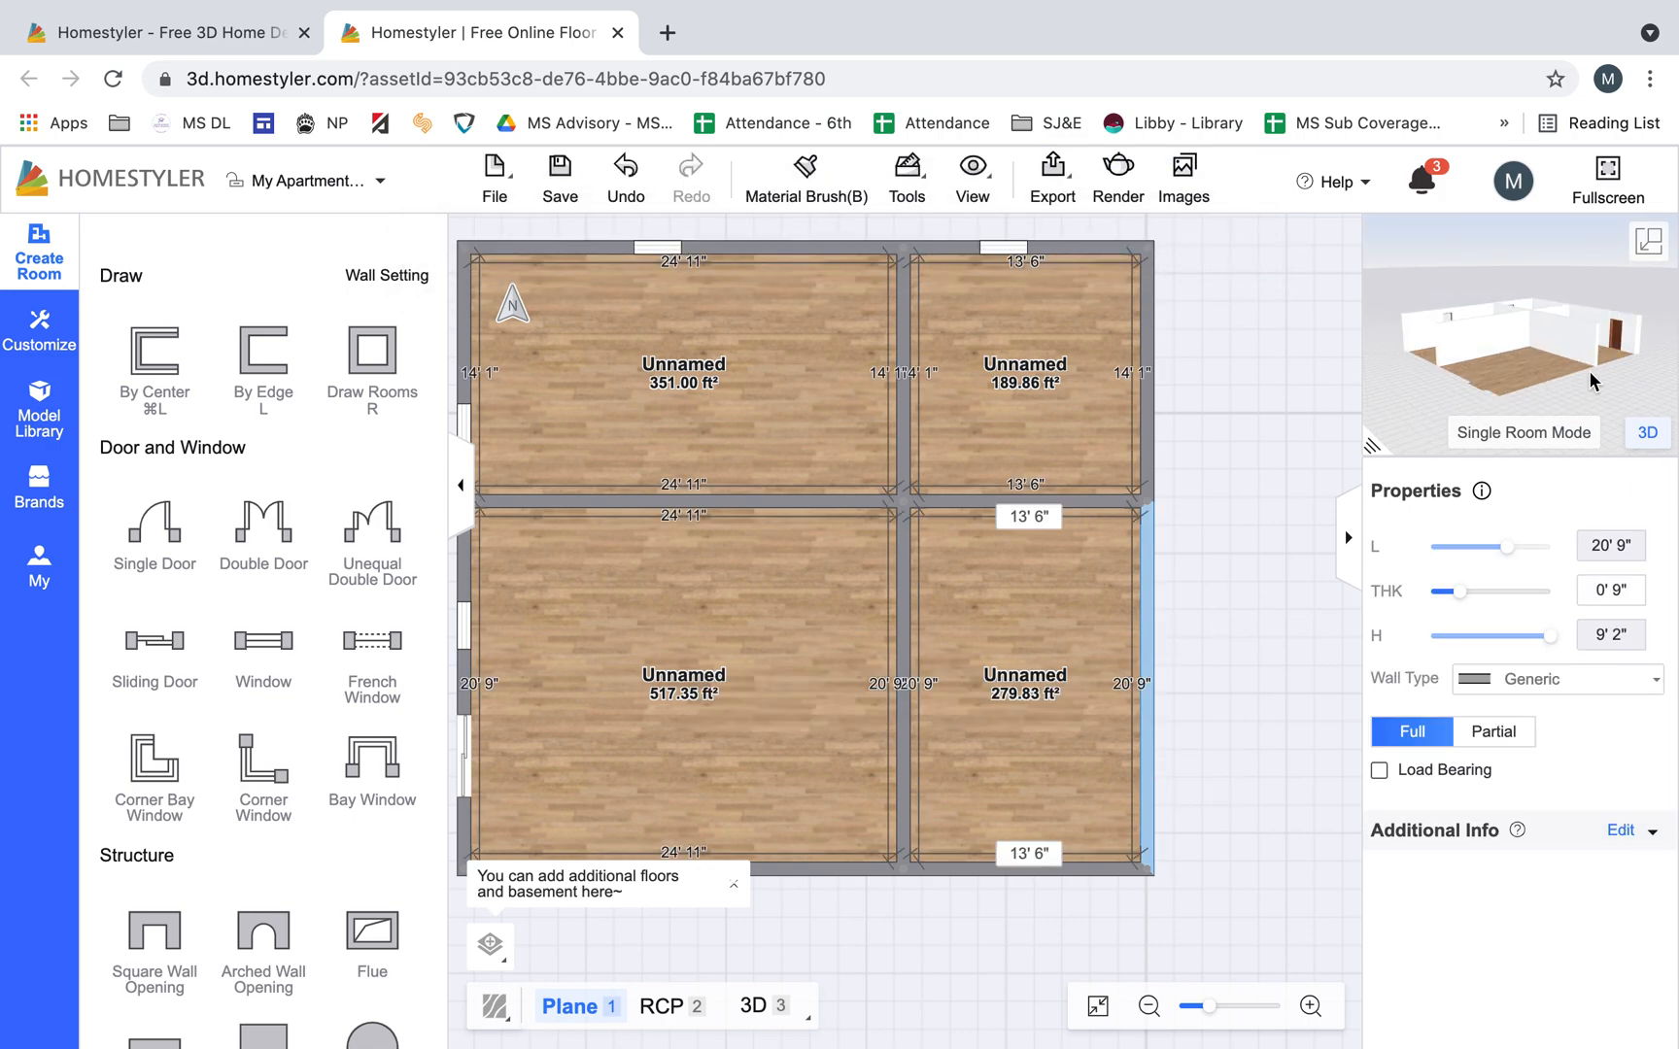
left_click(1224, 682)
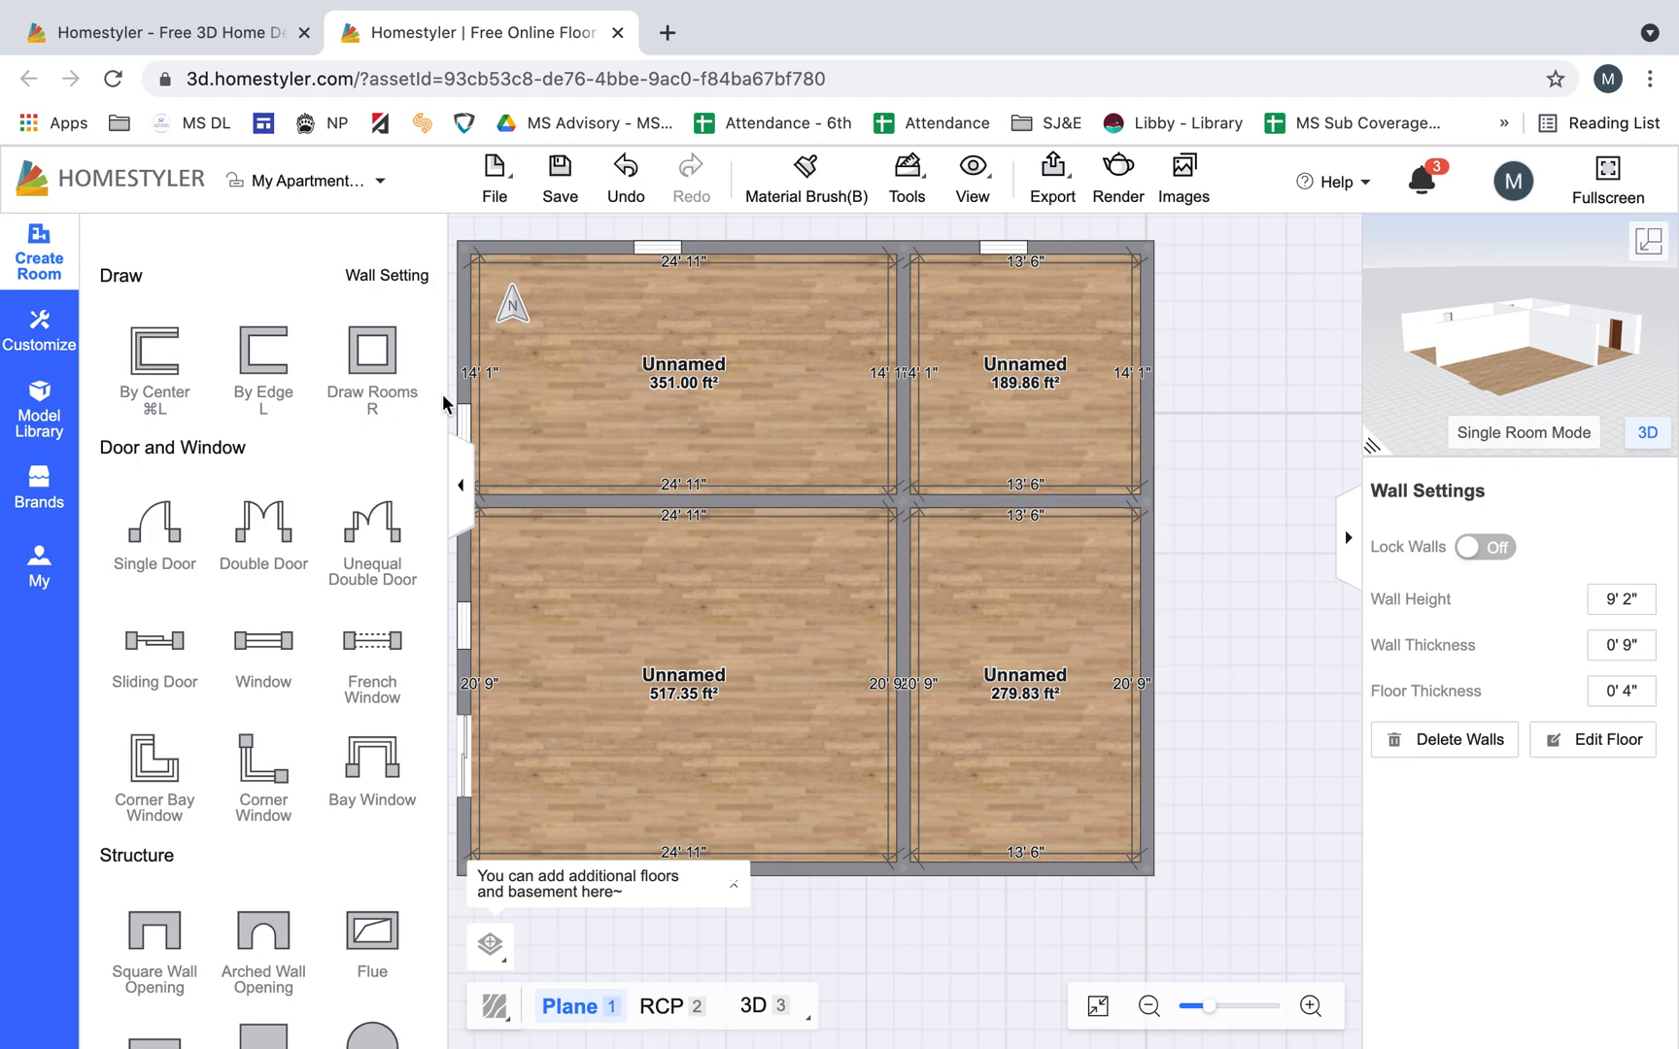
Set the room type of the lower-right room to Kitchen
scroll(1075, 494, "down", 1)
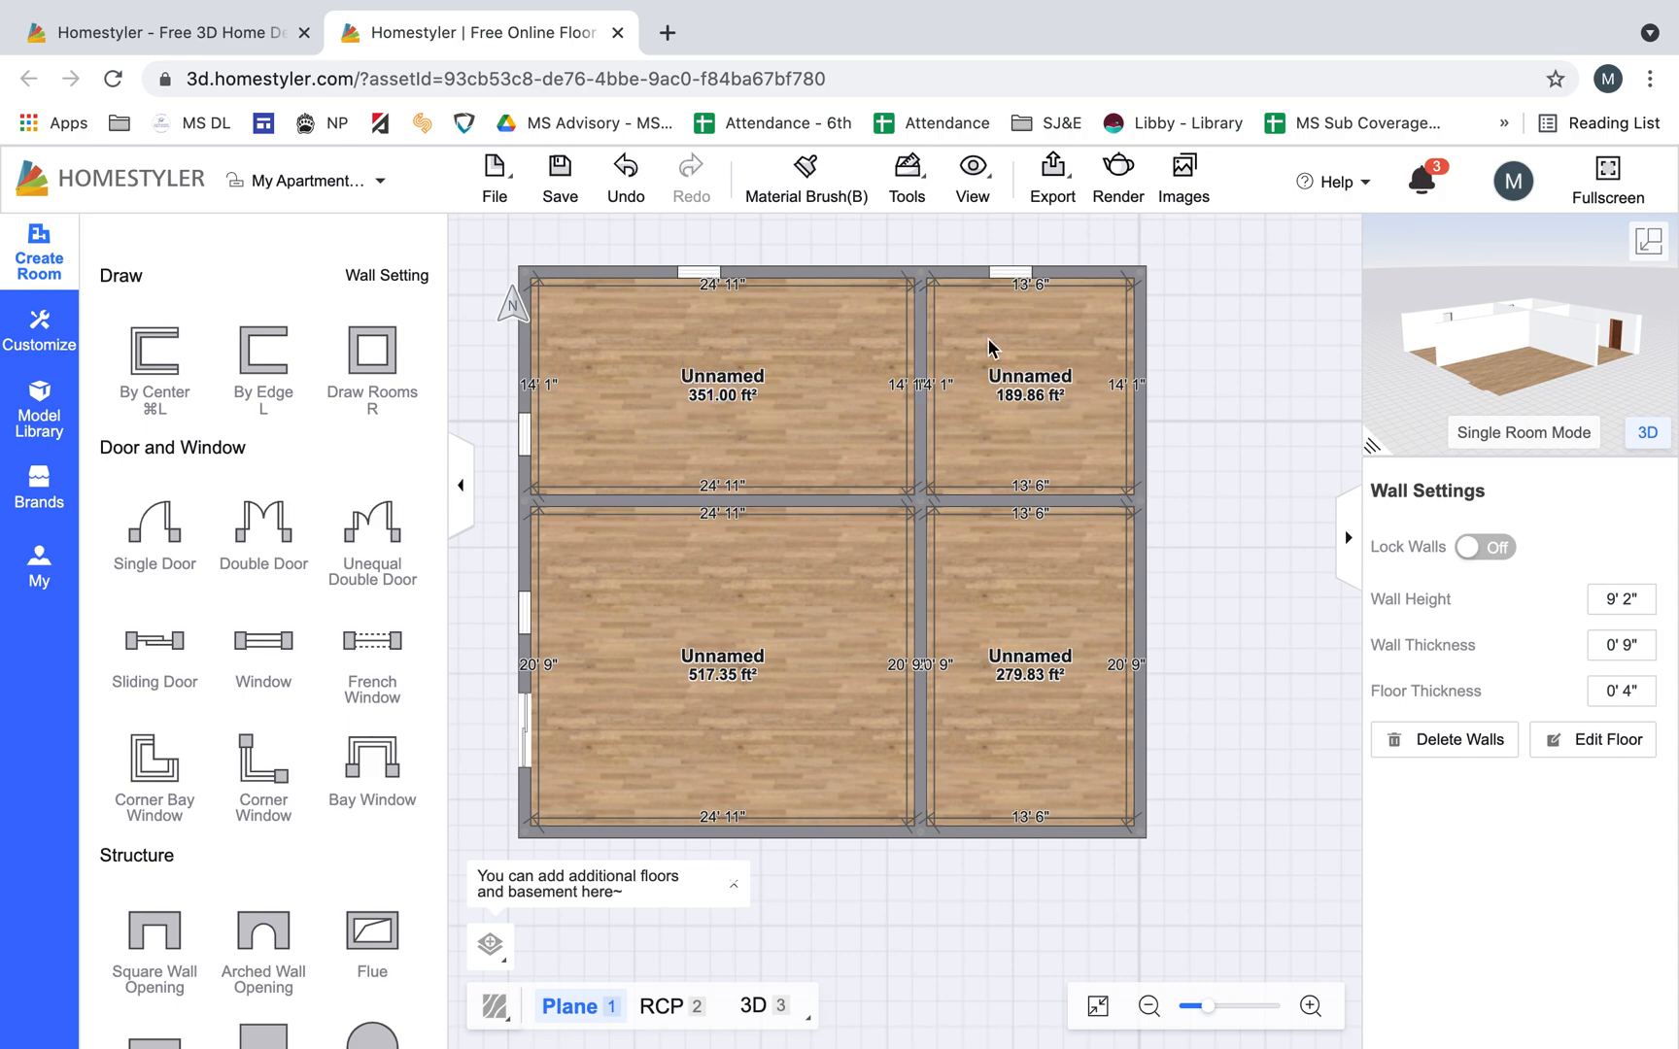
left_click(1038, 673)
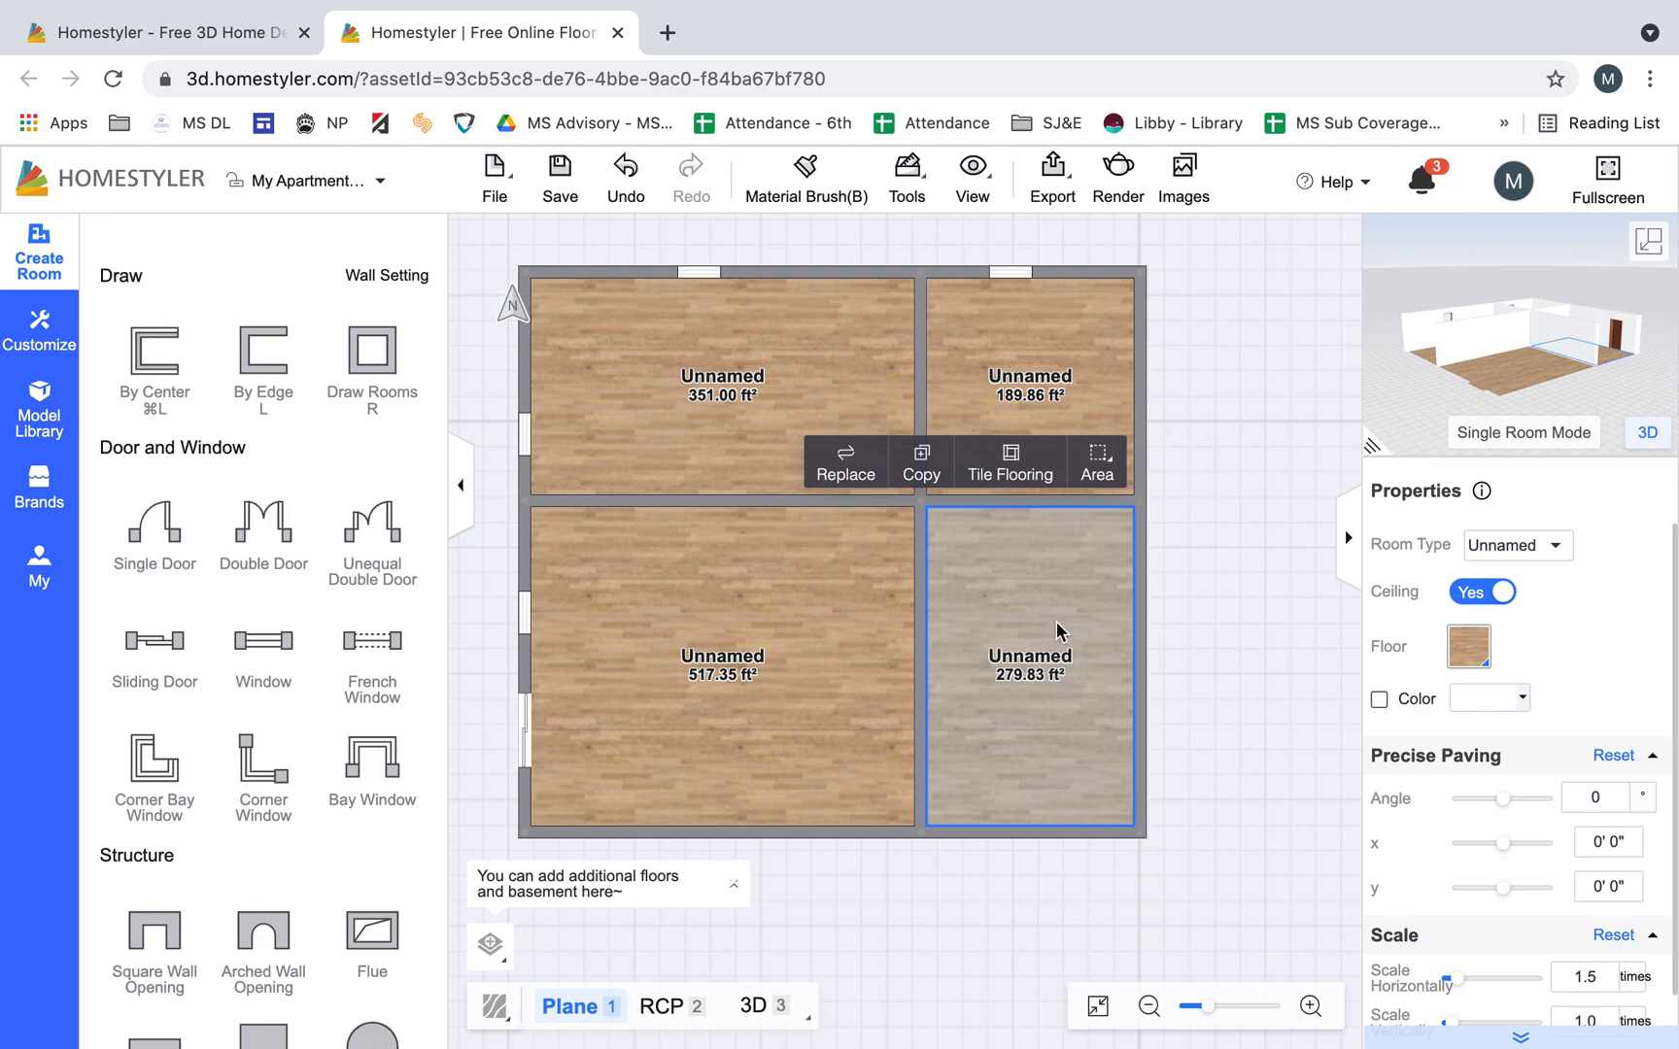
left_click(1544, 552)
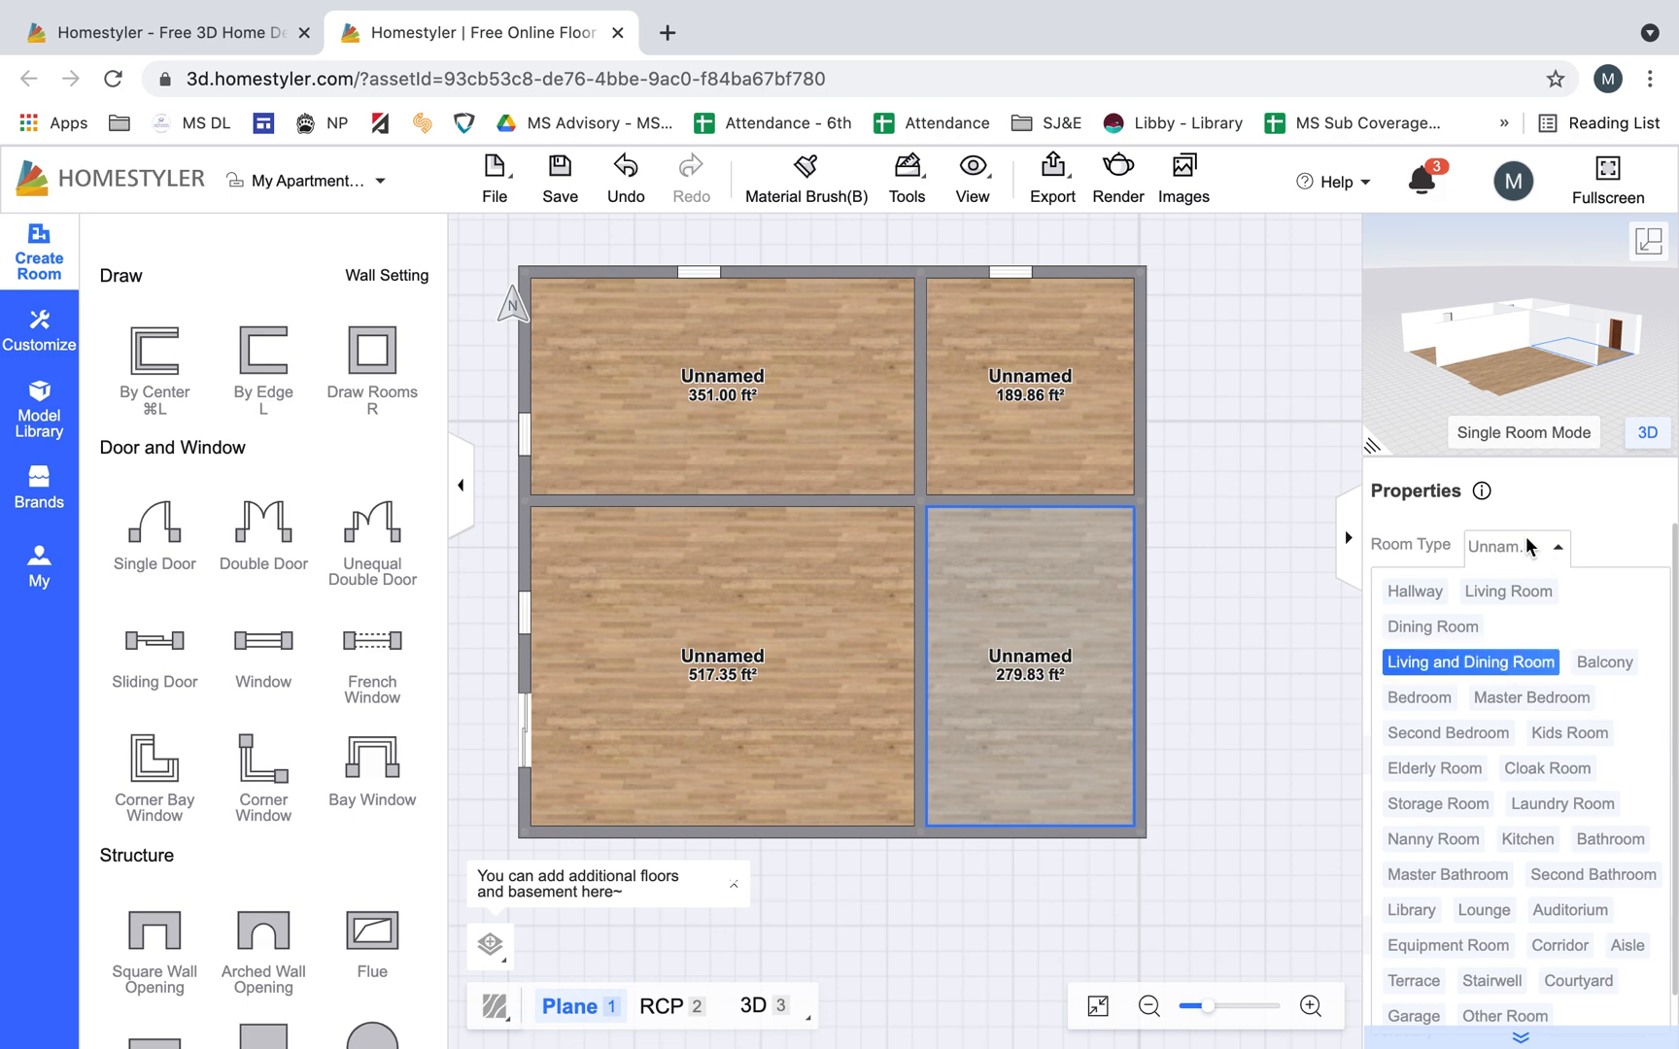
left_click(1526, 840)
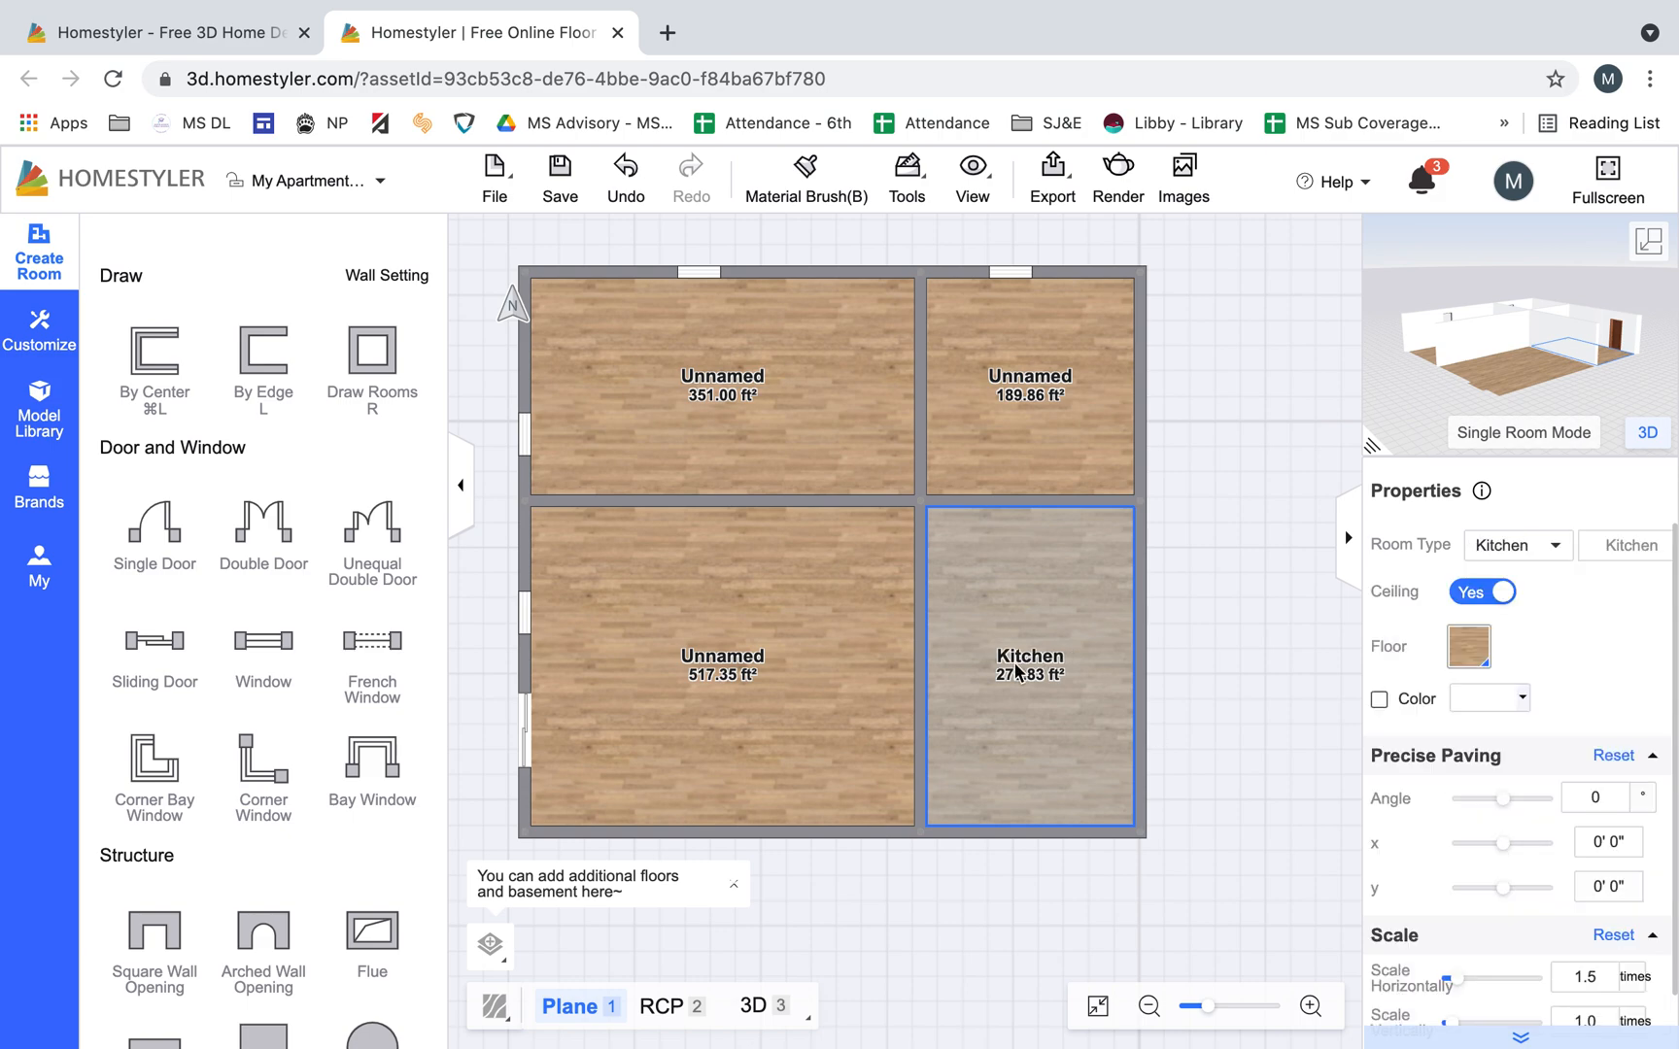
Set the room type of the lower-left room to Living Room
left_click(760, 646)
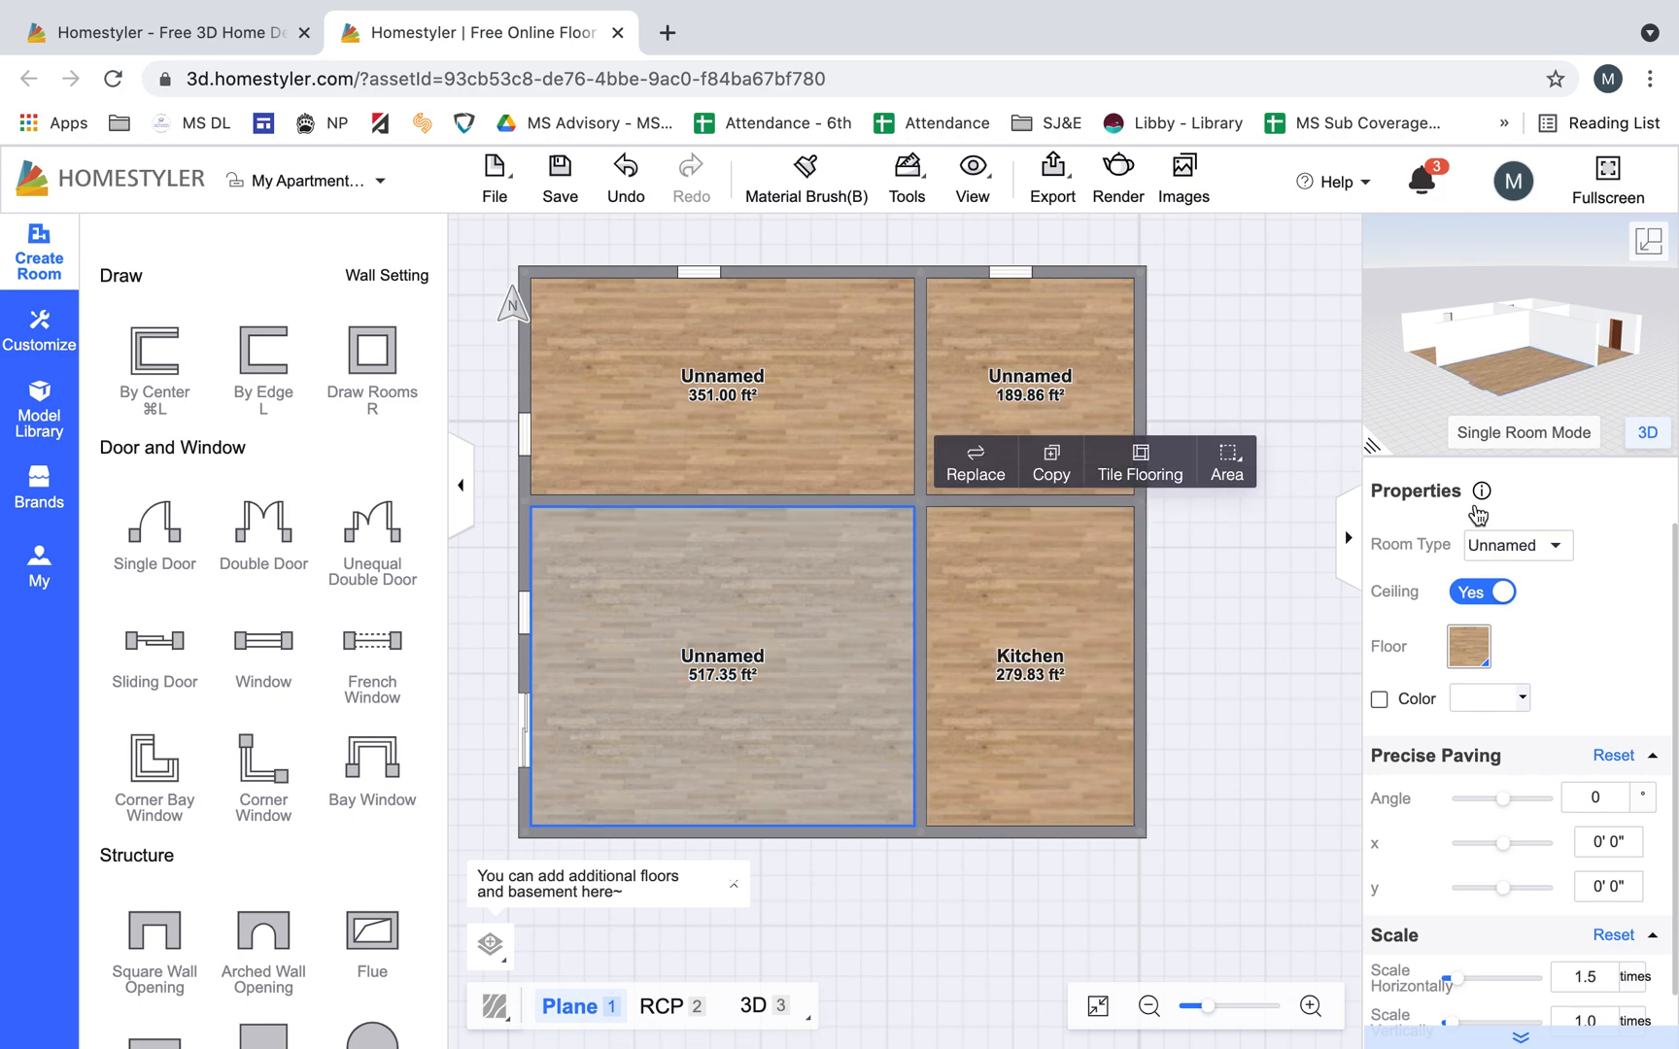
left_click(1556, 552)
left_click(1489, 603)
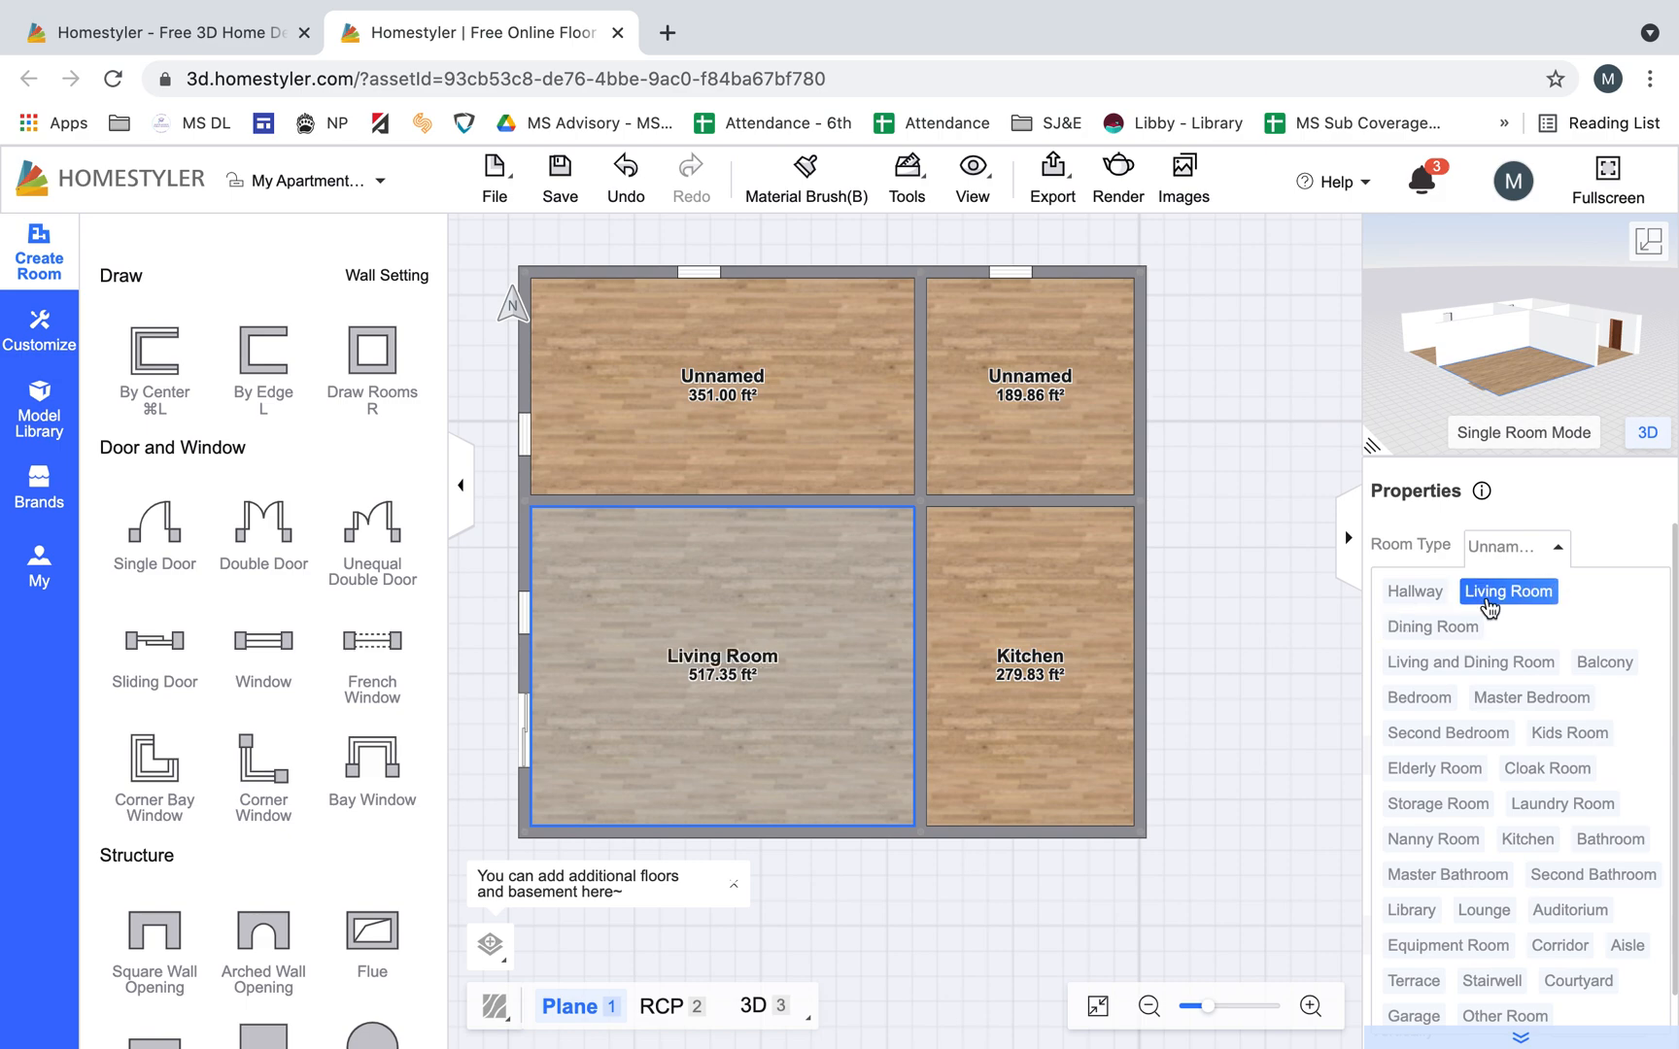
Set the room type of the upper-left room to Bedroom
left_click(747, 382)
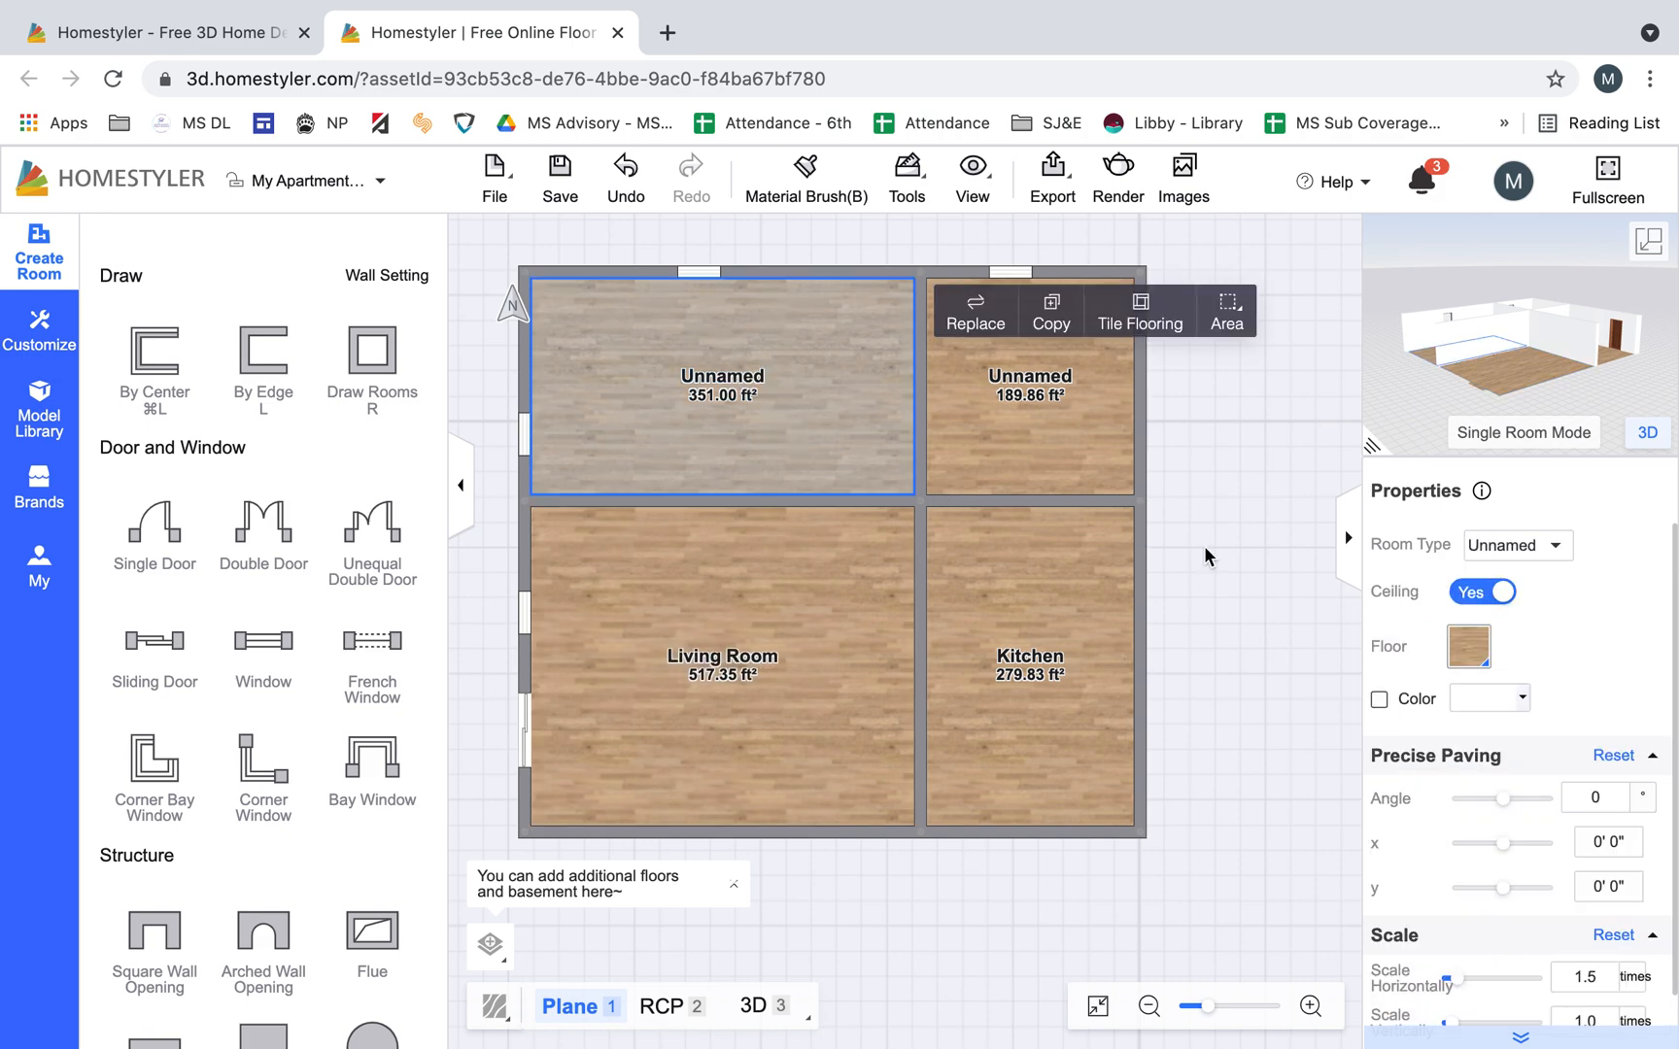
left_click(1533, 552)
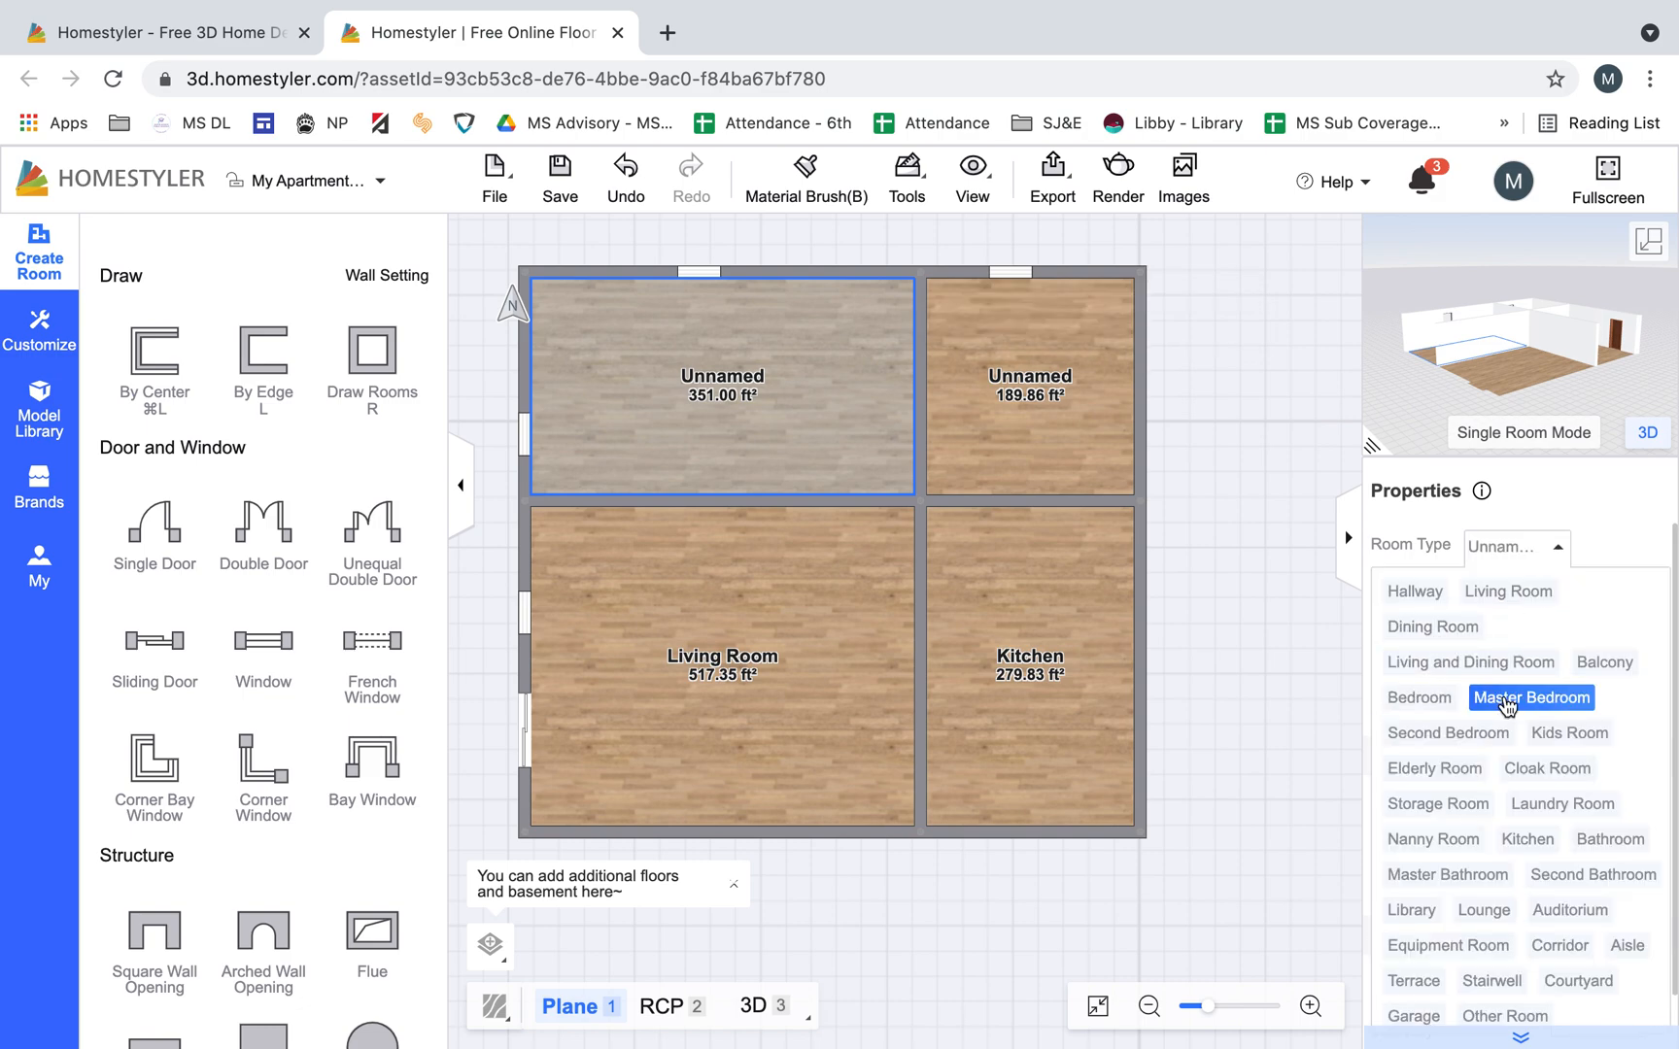
left_click(1450, 712)
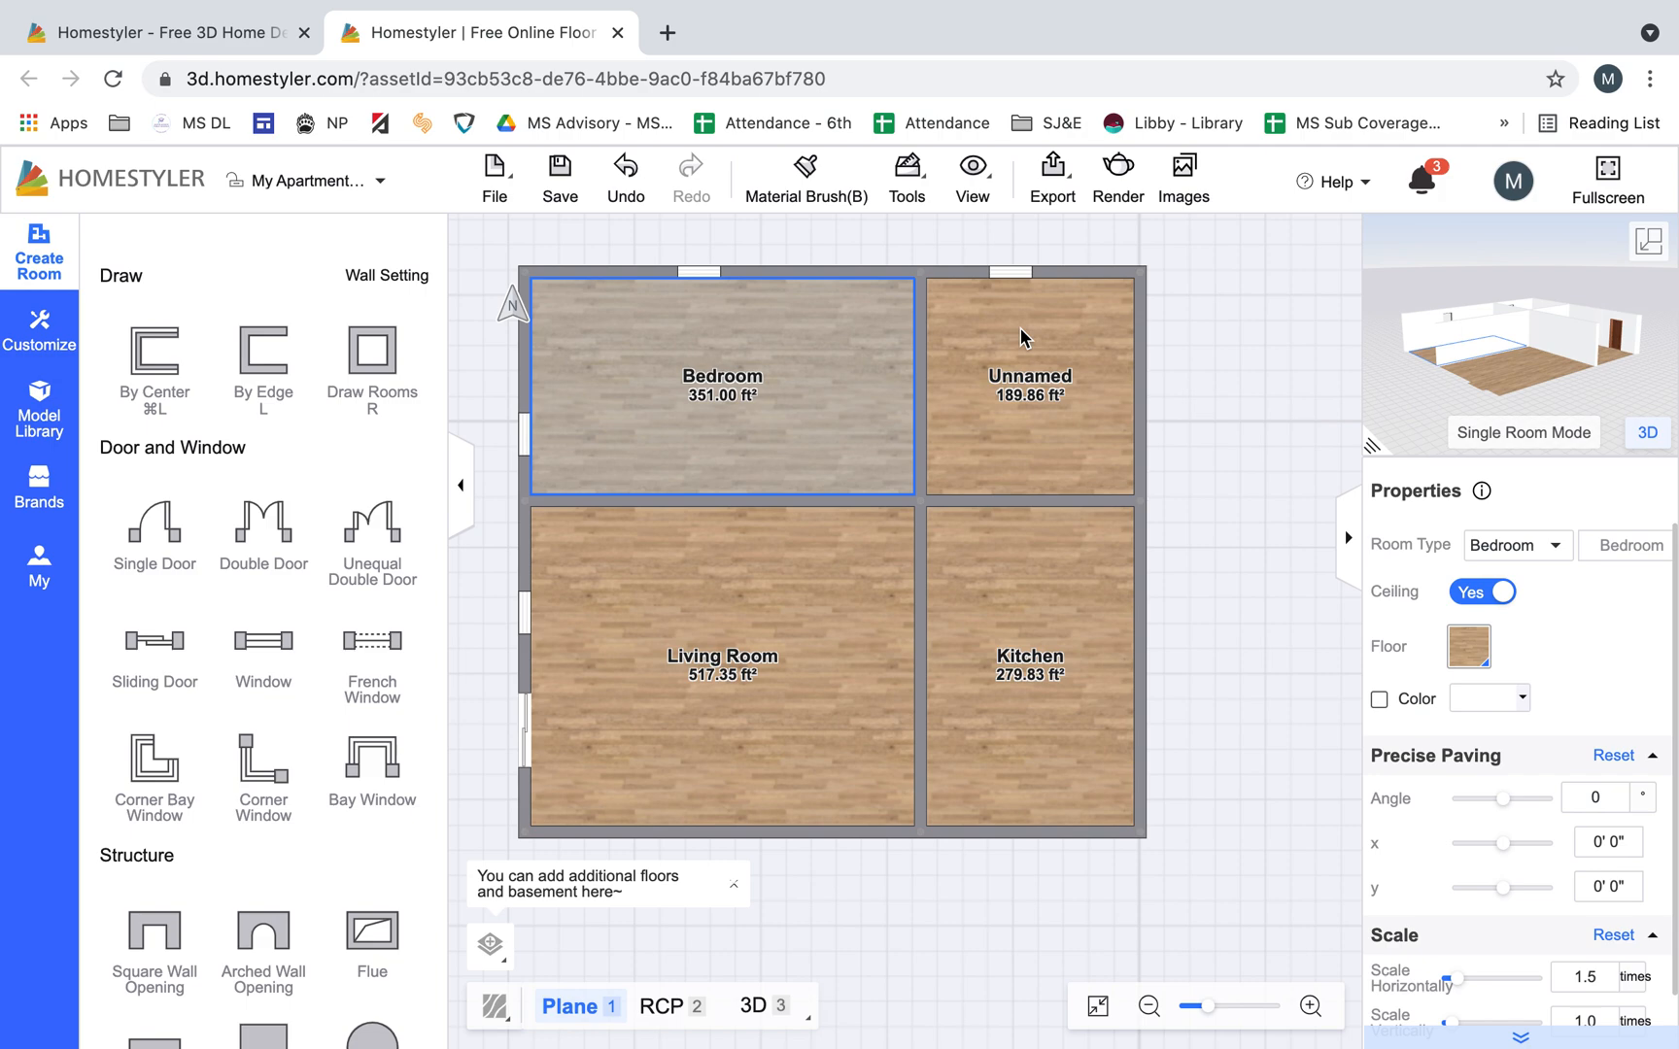
Set the room type of the upper-right room to Bathroom
left_click(1057, 353)
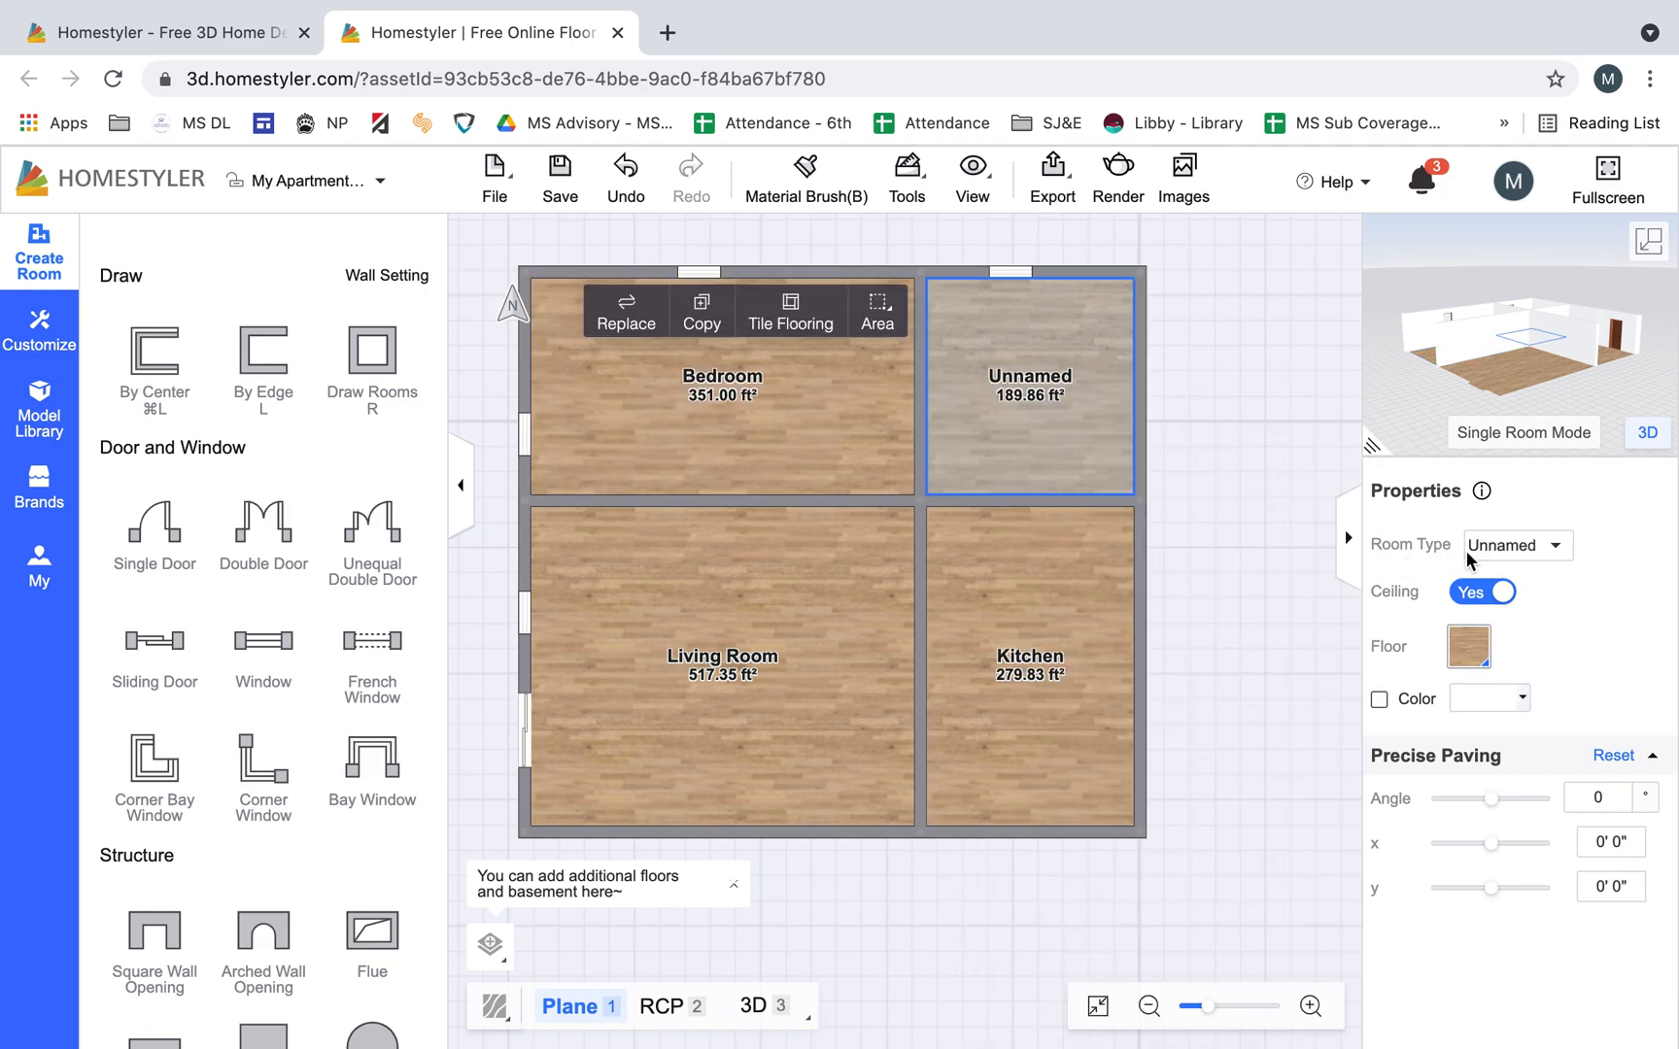
left_click(1521, 547)
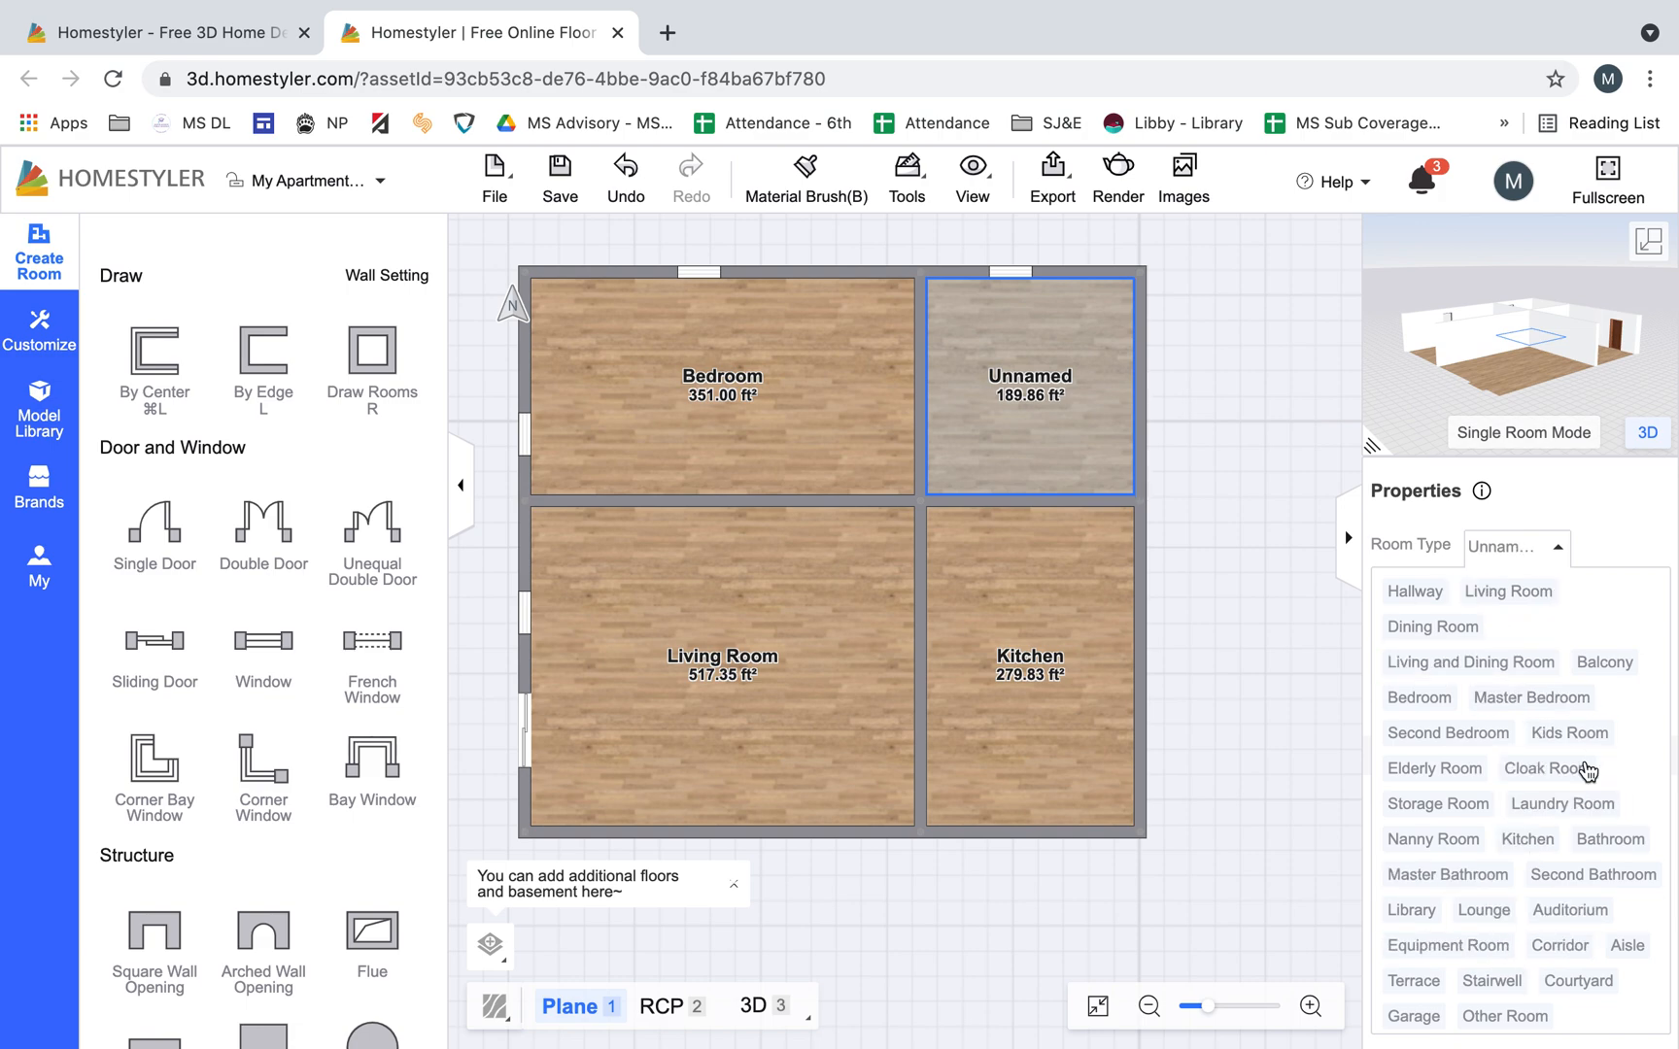
left_click(1615, 857)
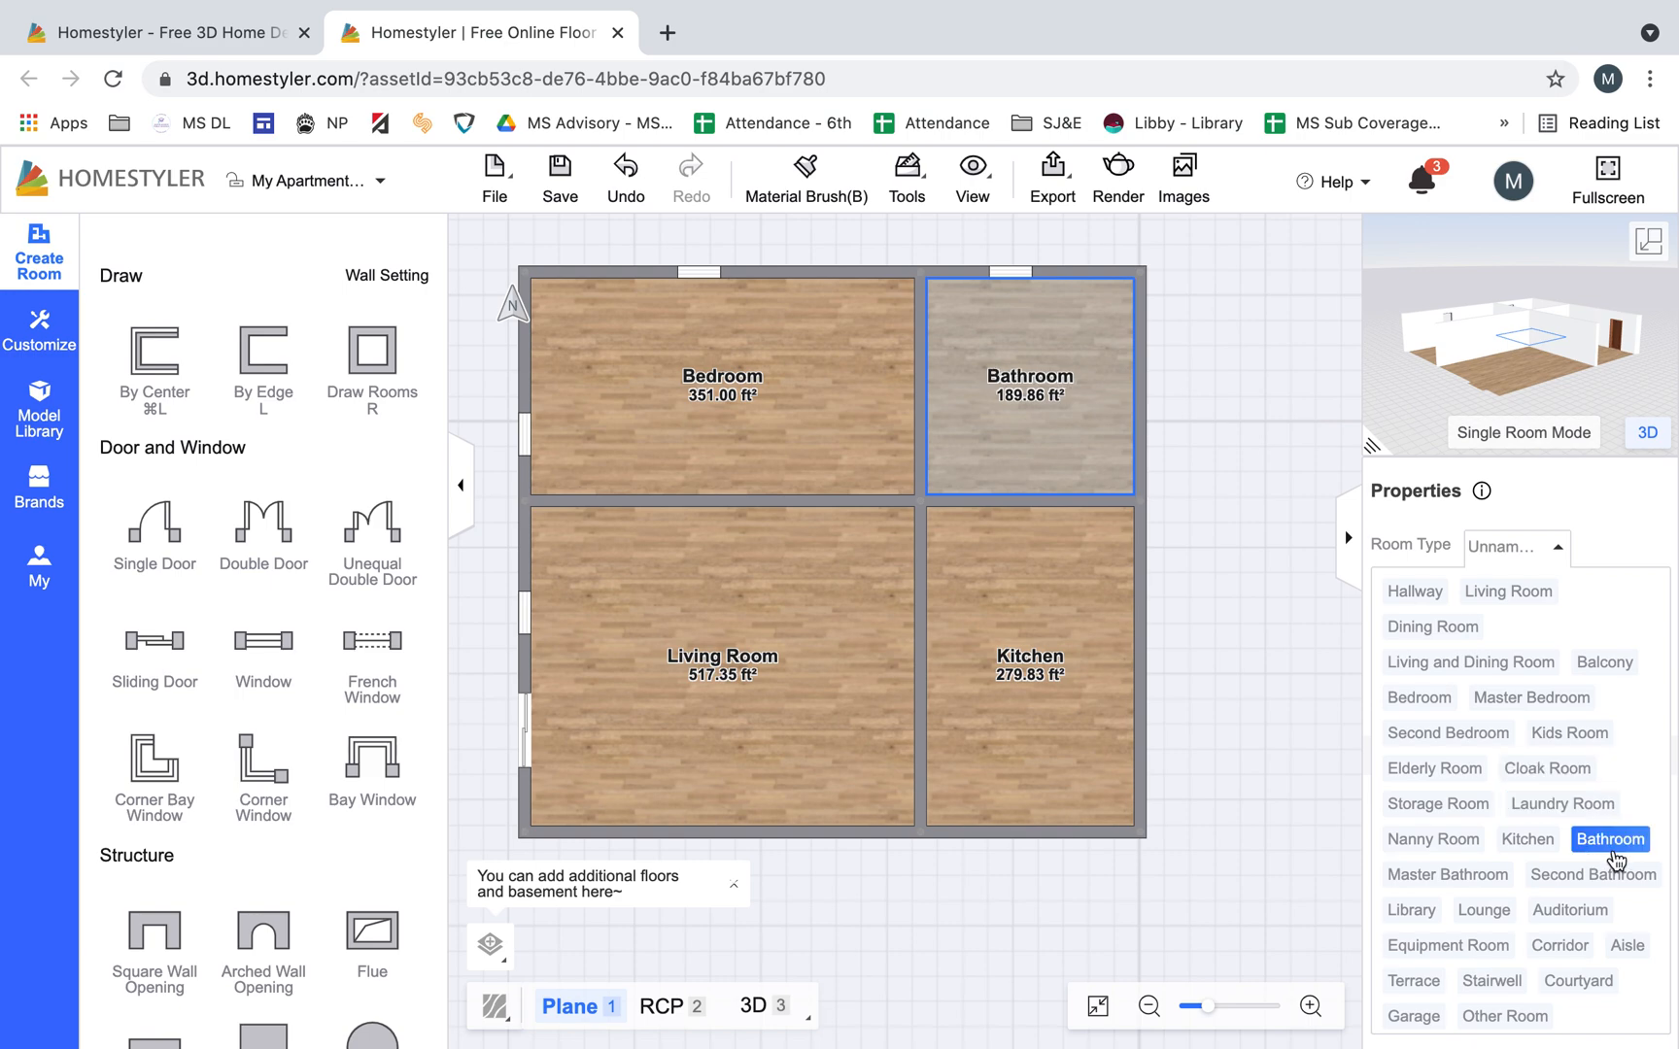
left_click(1613, 840)
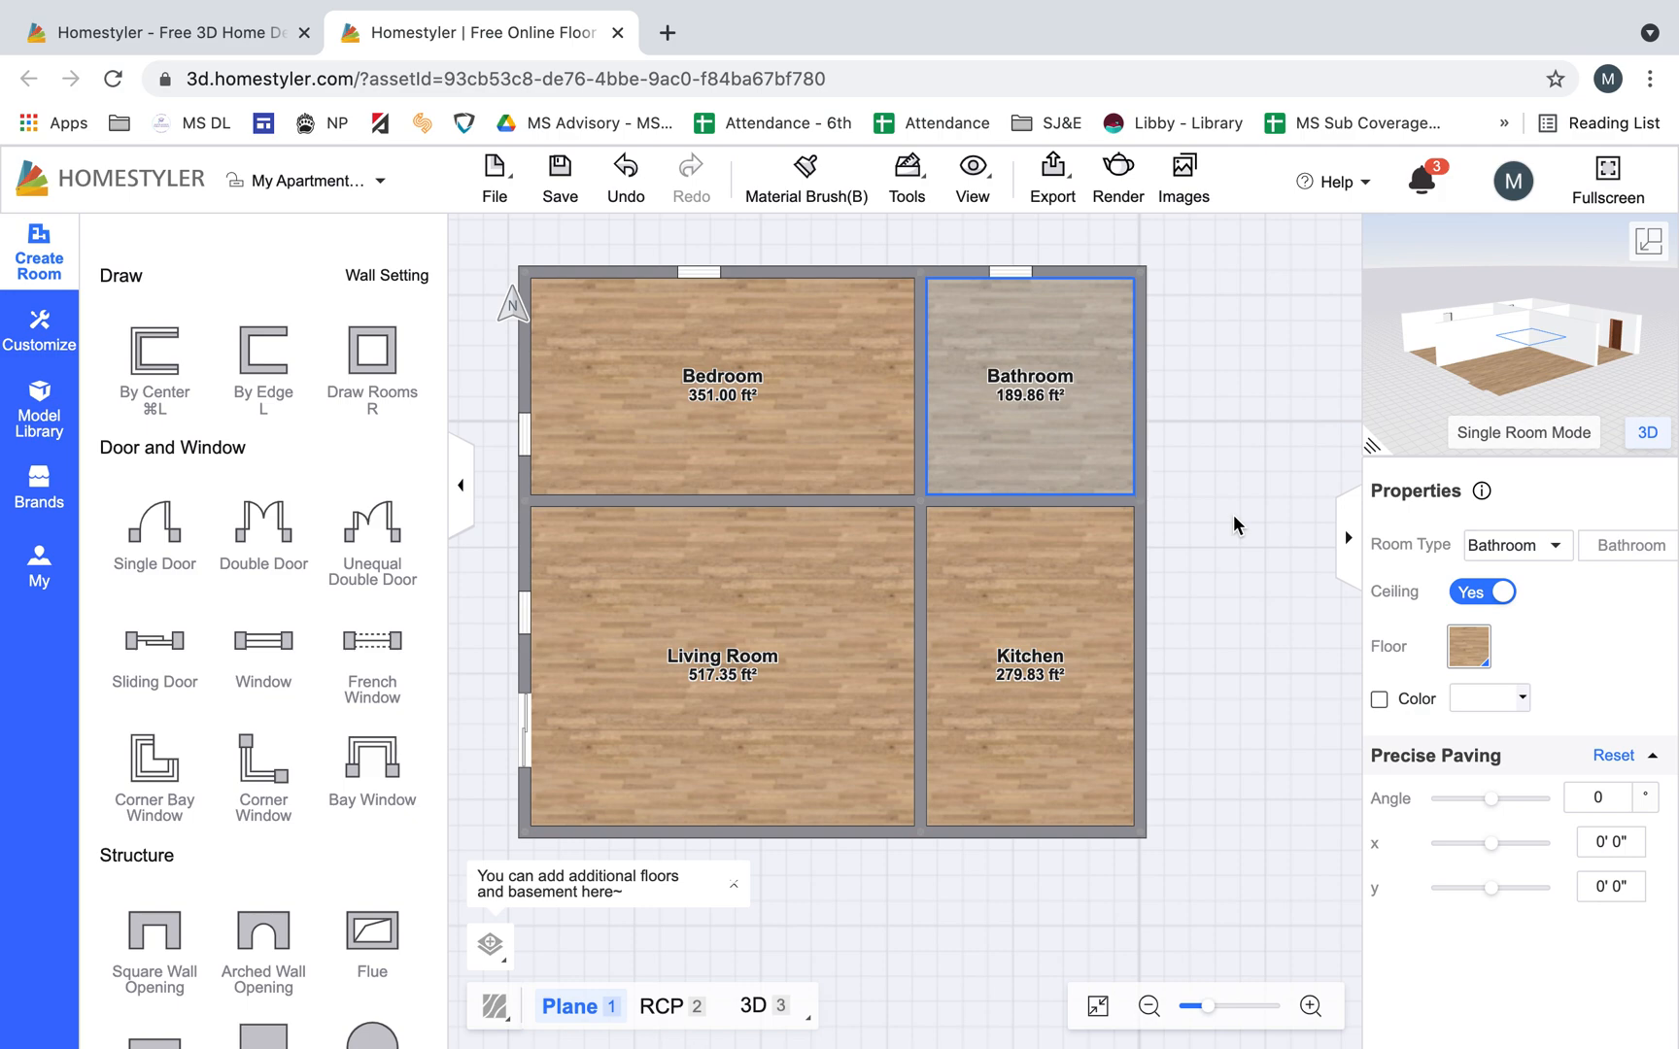
Move the top outer walls of the bedroom and bathroom outward by about 3' 0", keeping them aligned at 17' 6" deep
scroll(1191, 424, "down", 3)
left_click_drag(1221, 424, 1223, 538)
scroll(1078, 583, "up", 3)
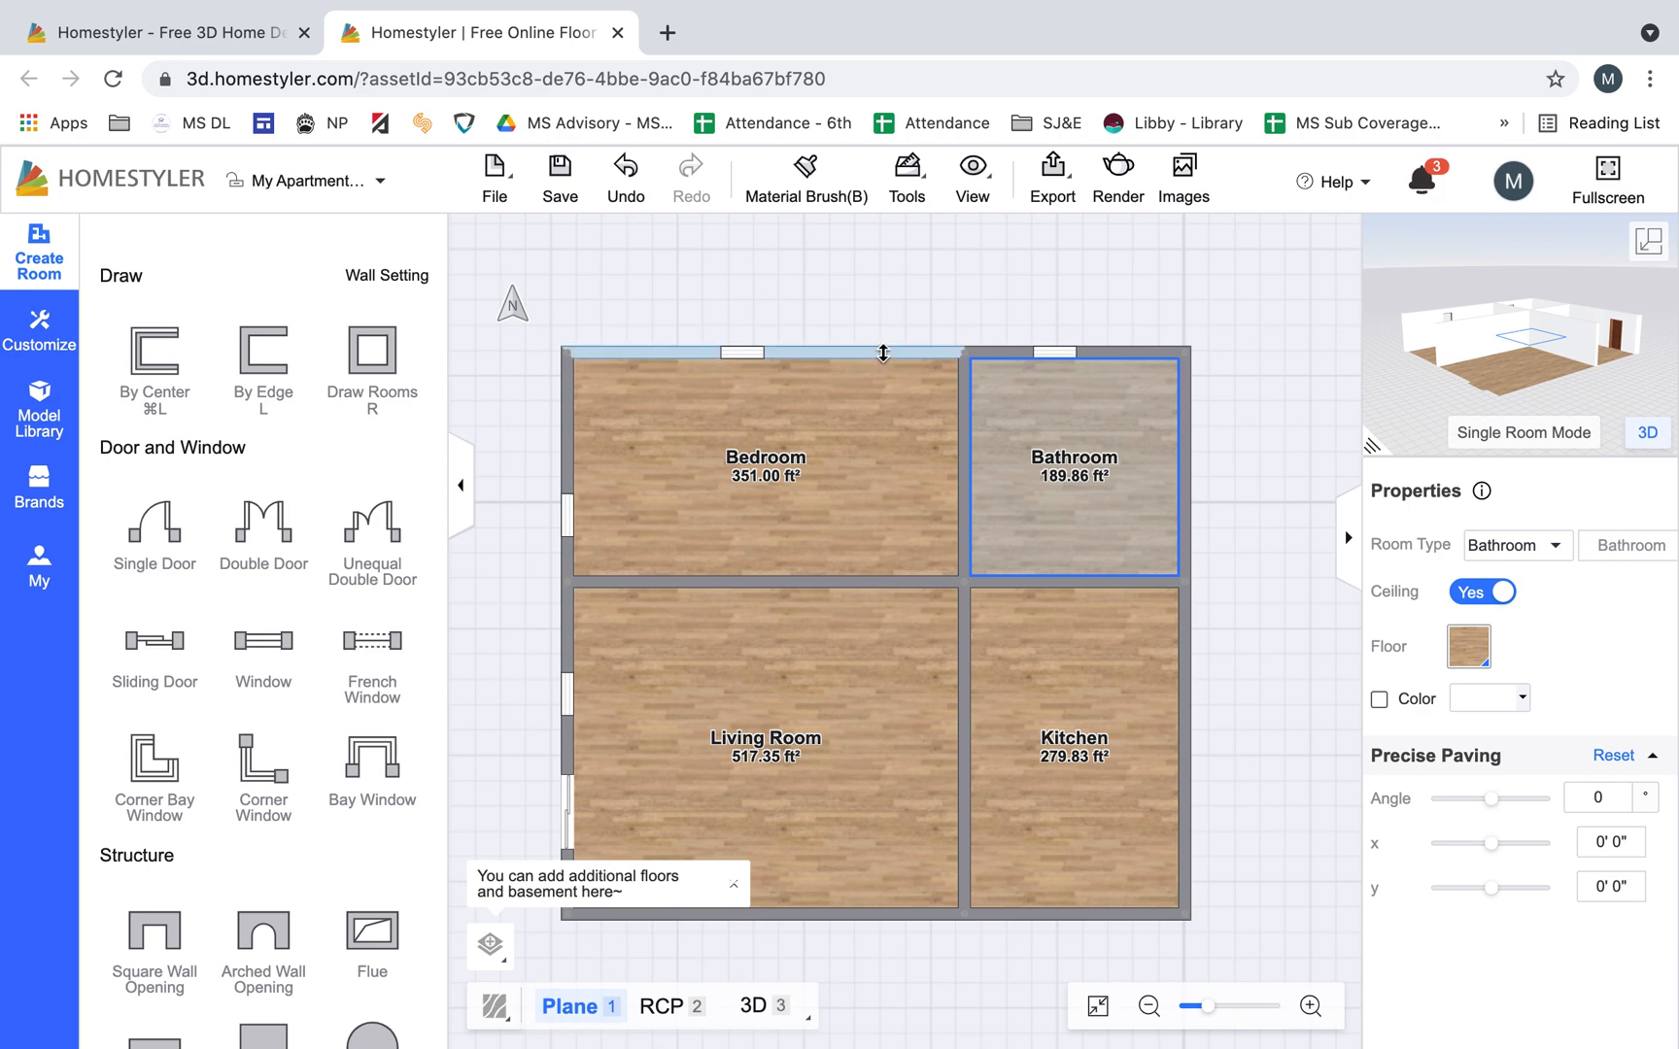
left_click_drag(883, 351, 869, 301)
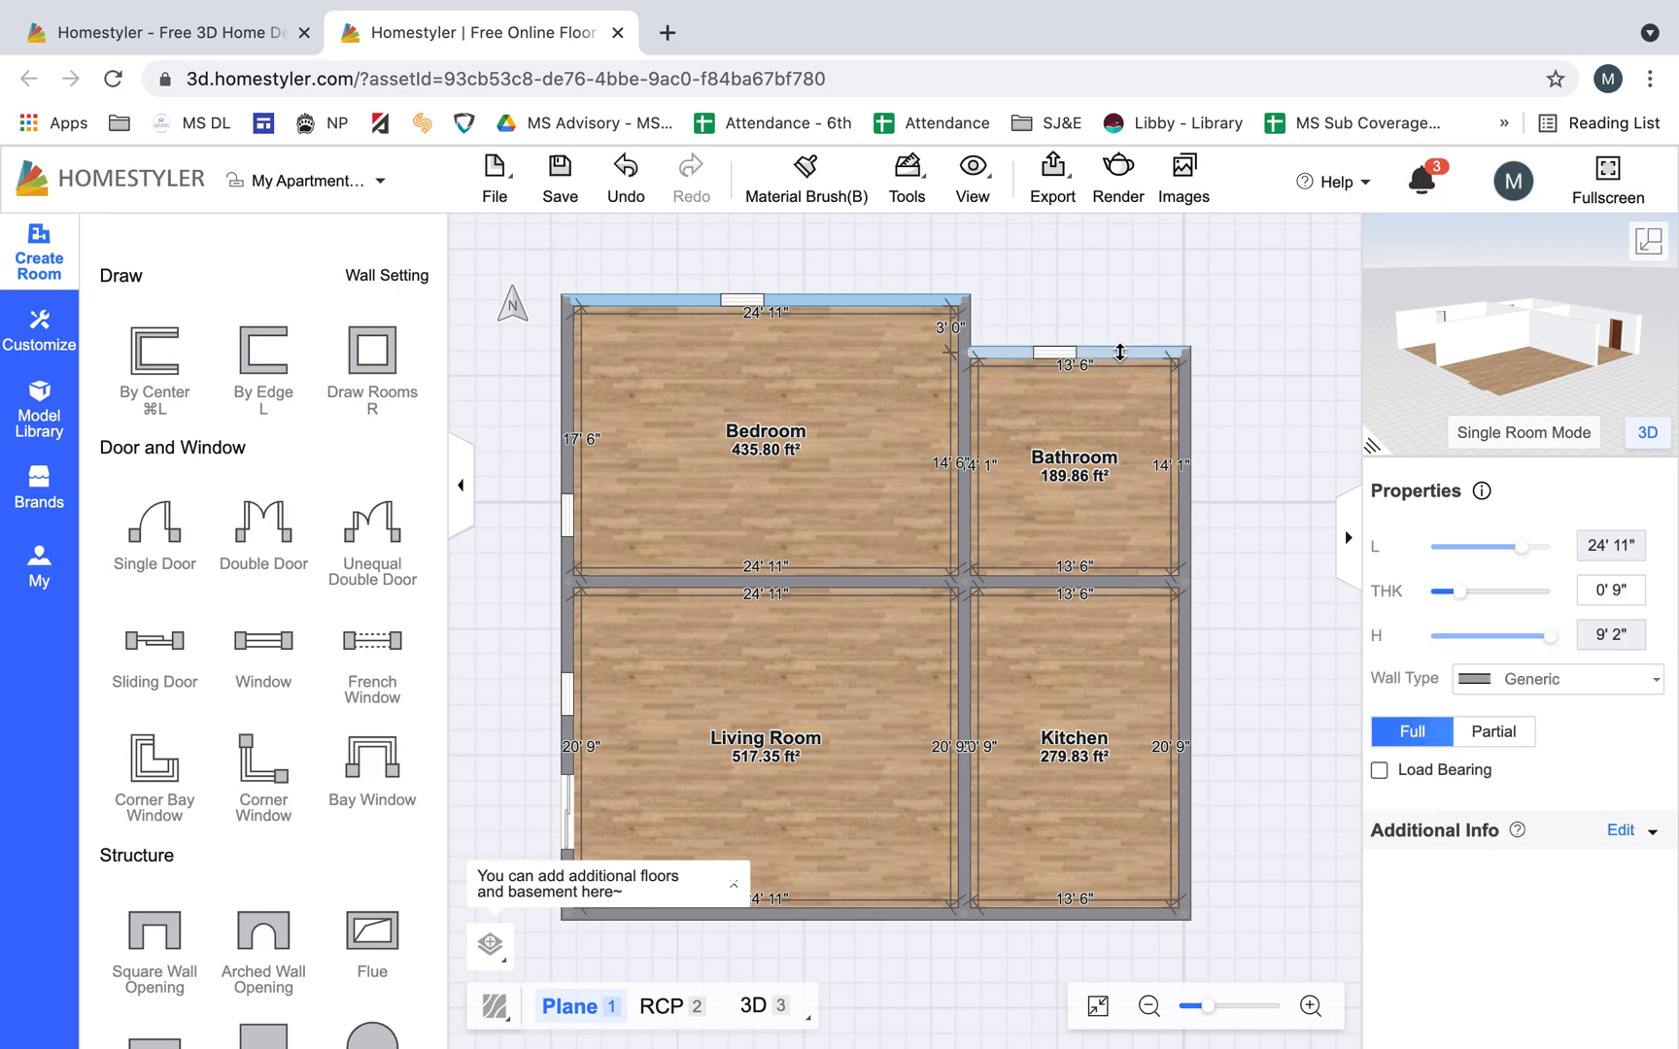
left_click_drag(1119, 352, 1109, 314)
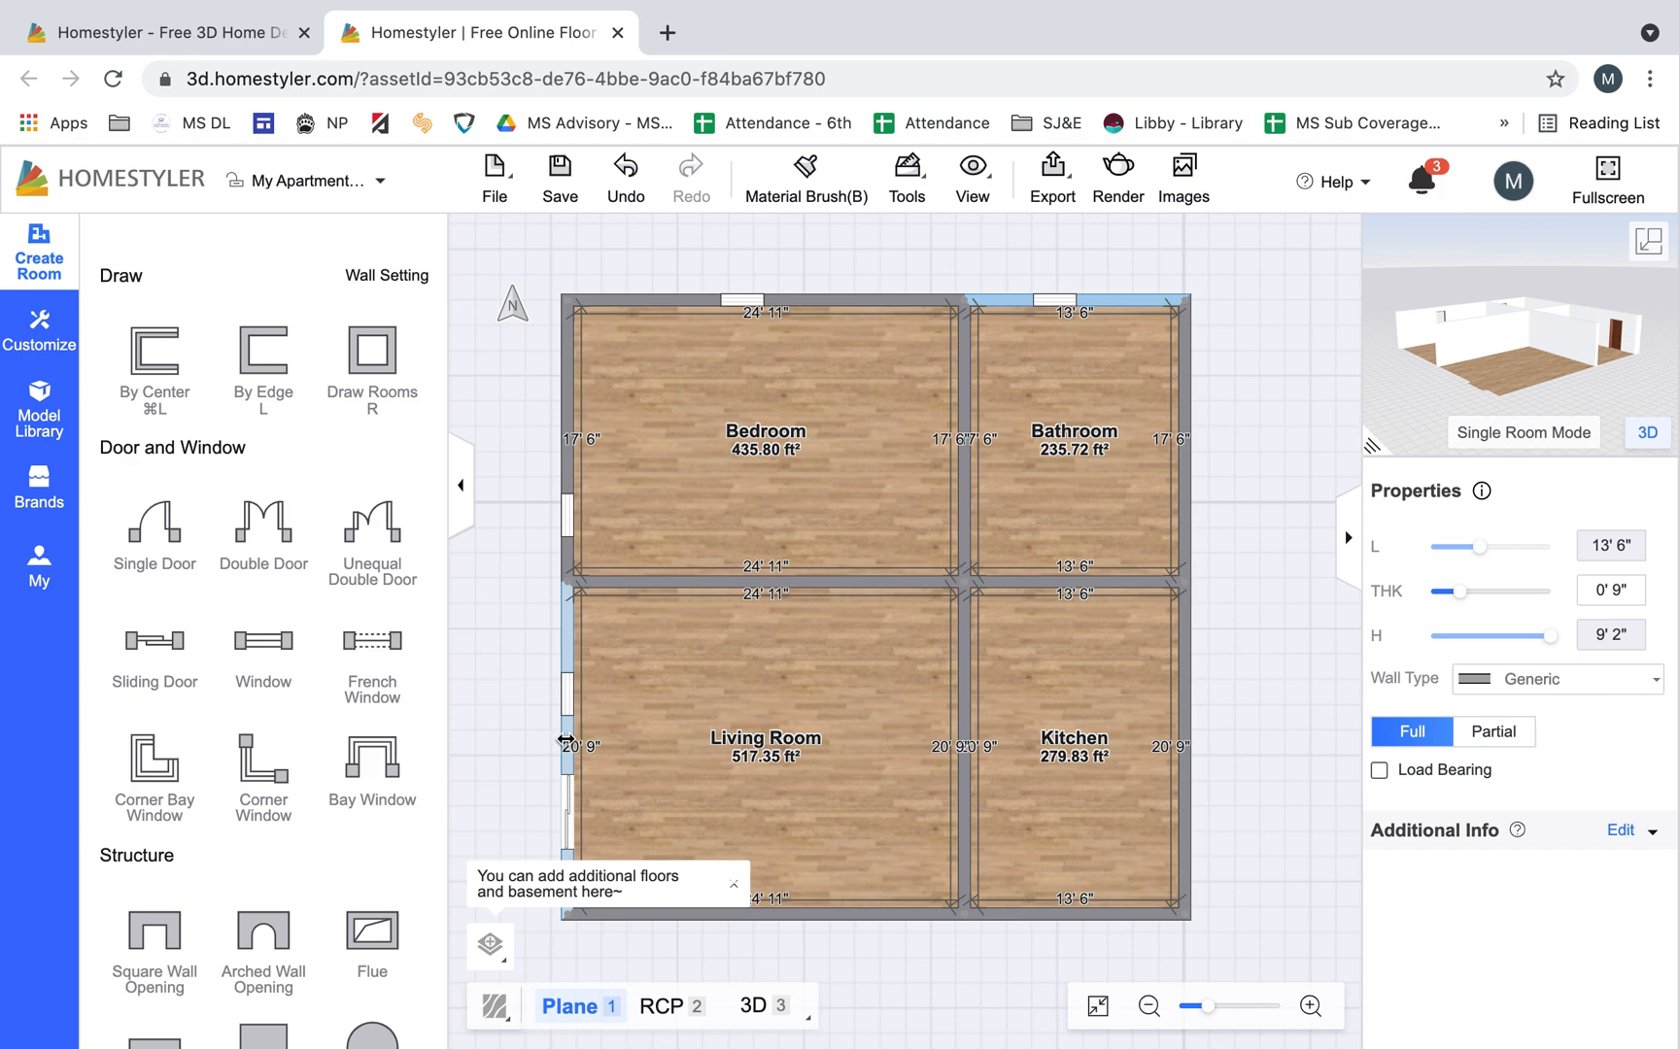
Move the living room's left outer wall outward by about 5' 8"
left_click_drag(569, 646, 475, 648)
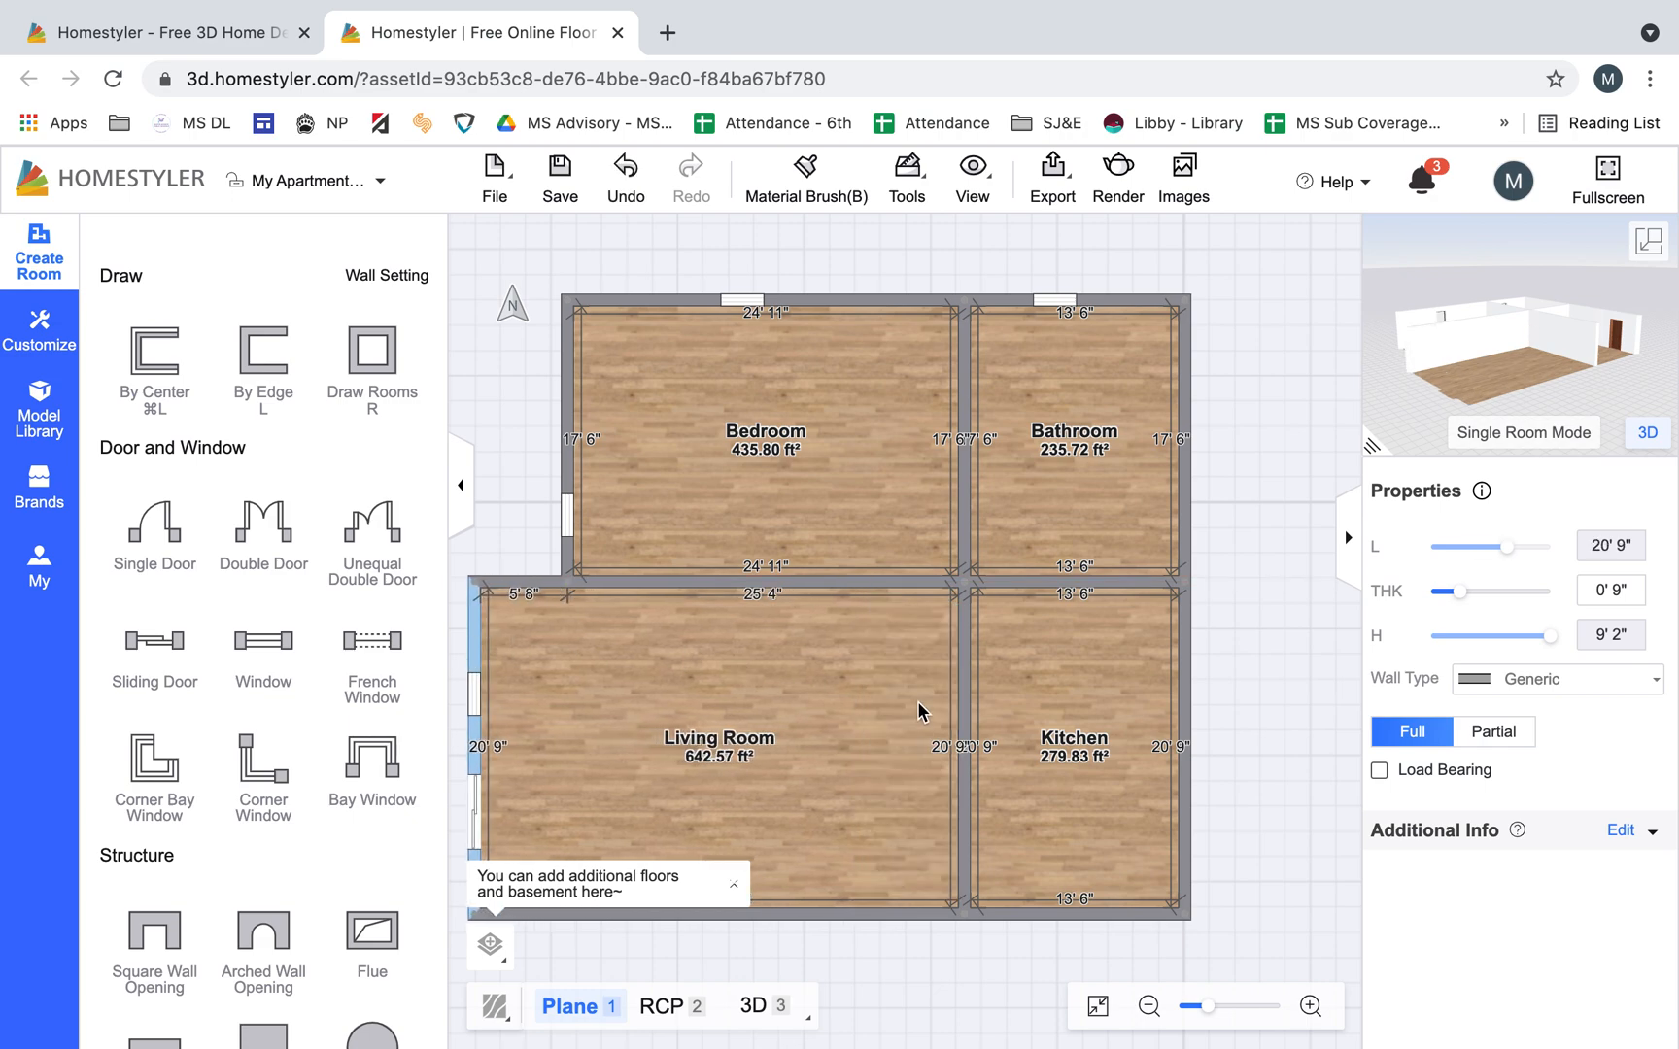
scroll(975, 776, "down", 1)
left_click_drag(995, 920, 1071, 753)
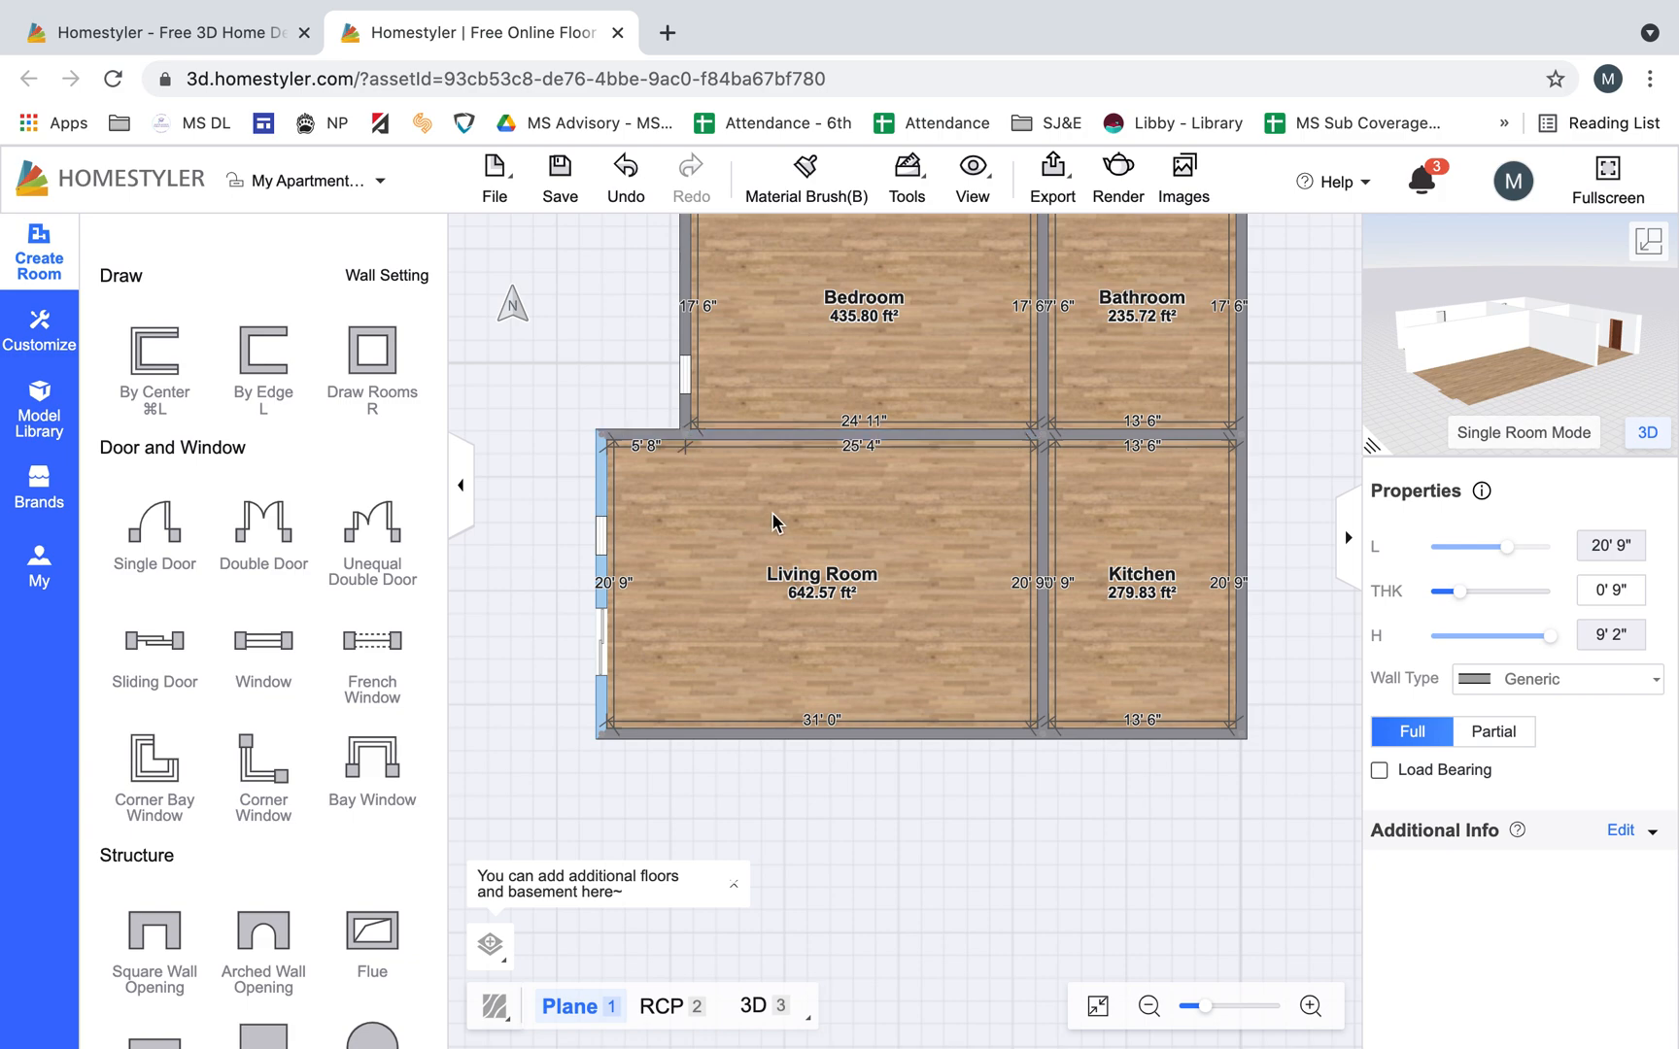
left_click_drag(753, 487, 775, 584)
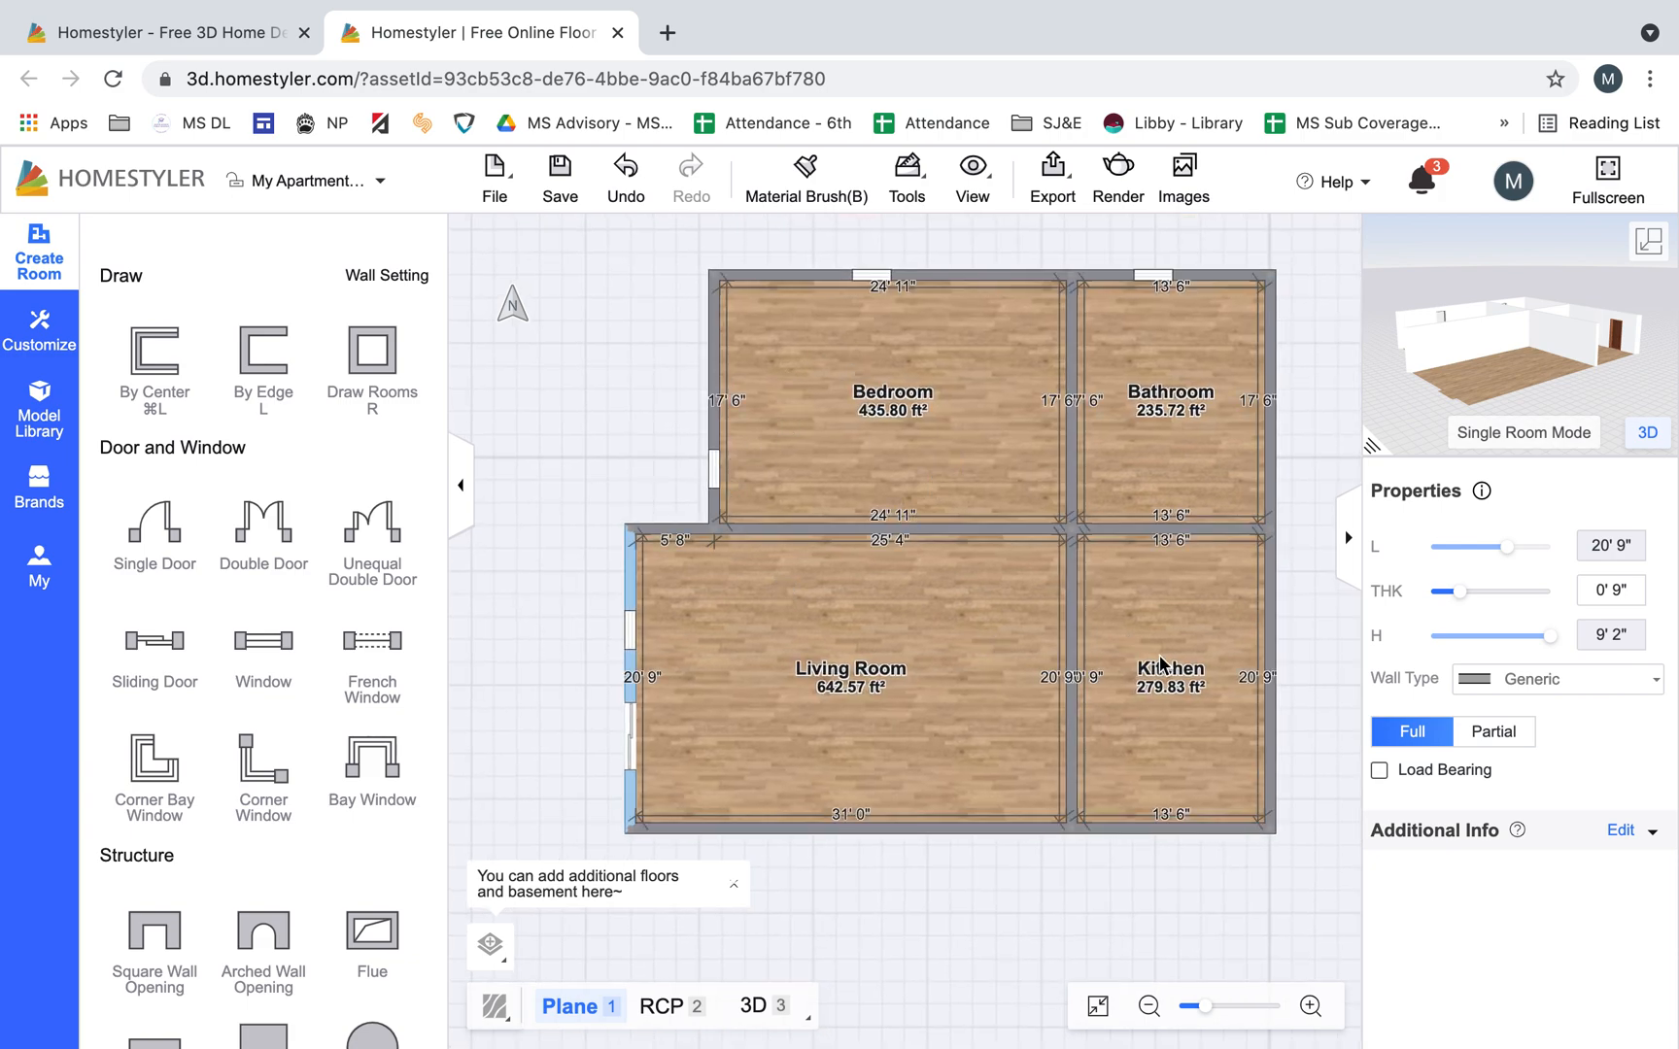
Place a square wall opening in the wall between the living room and kitchen, about 8' 3" from its upper end
scroll(1074, 659, "up", 2)
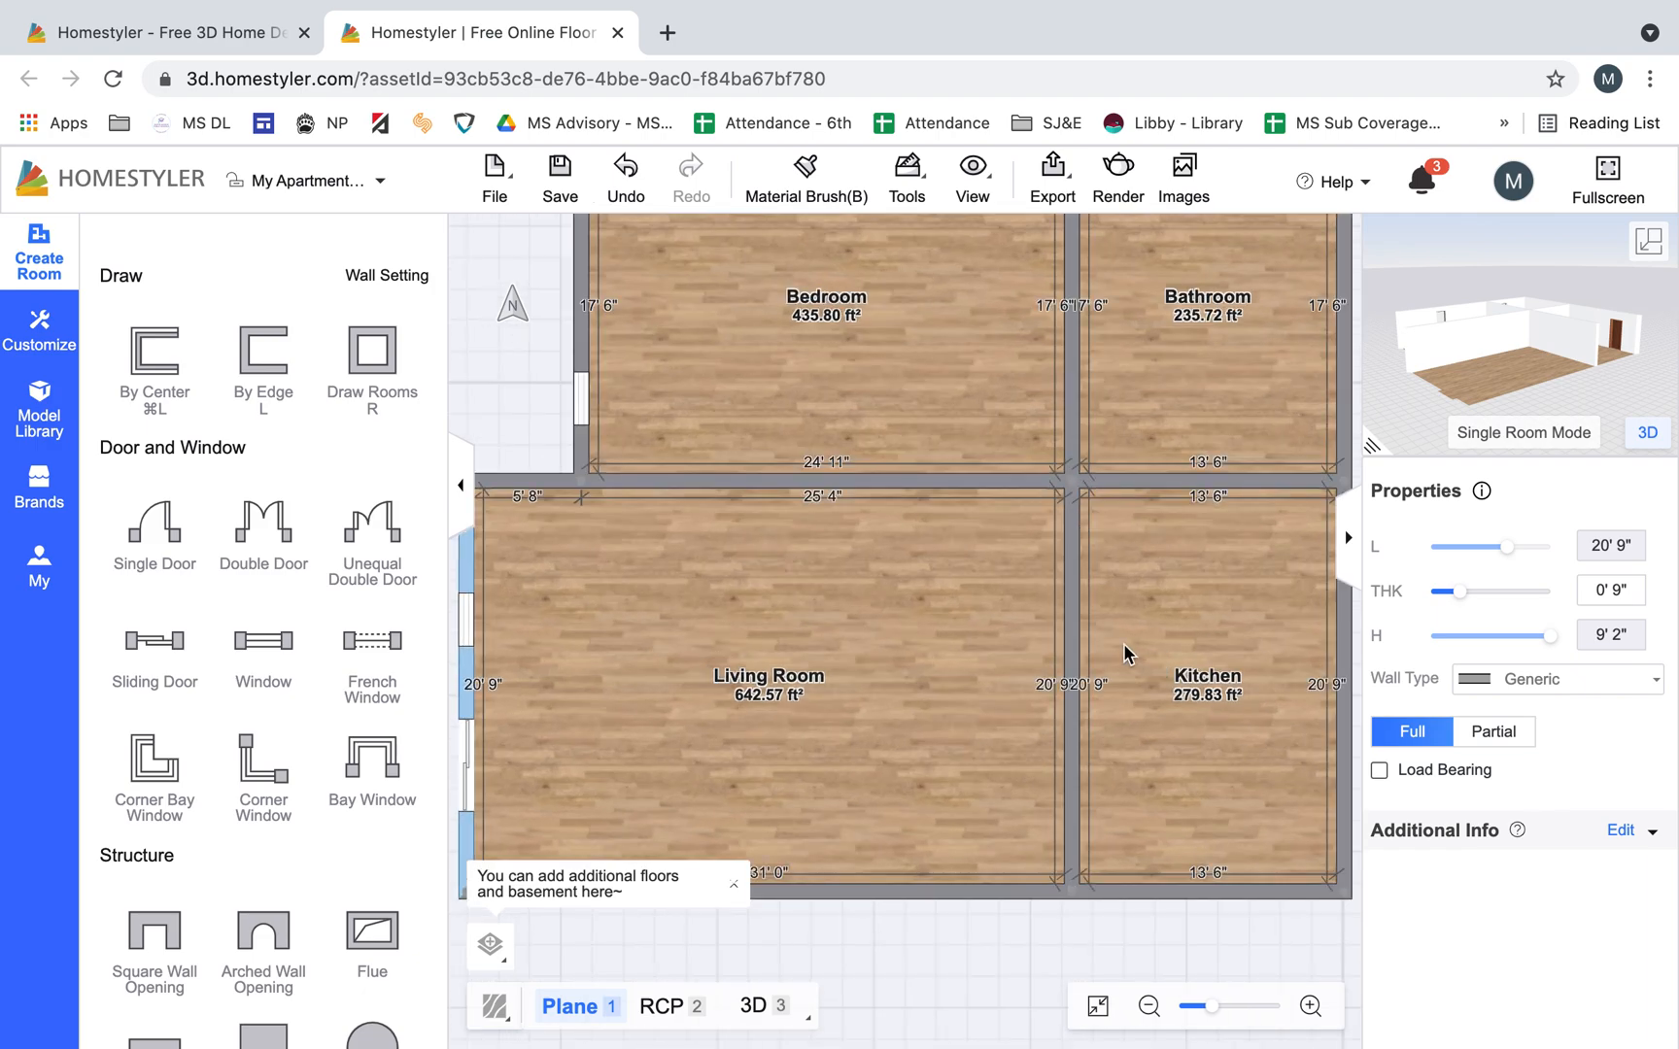
left_click_drag(1123, 643, 1031, 531)
left_click(982, 525)
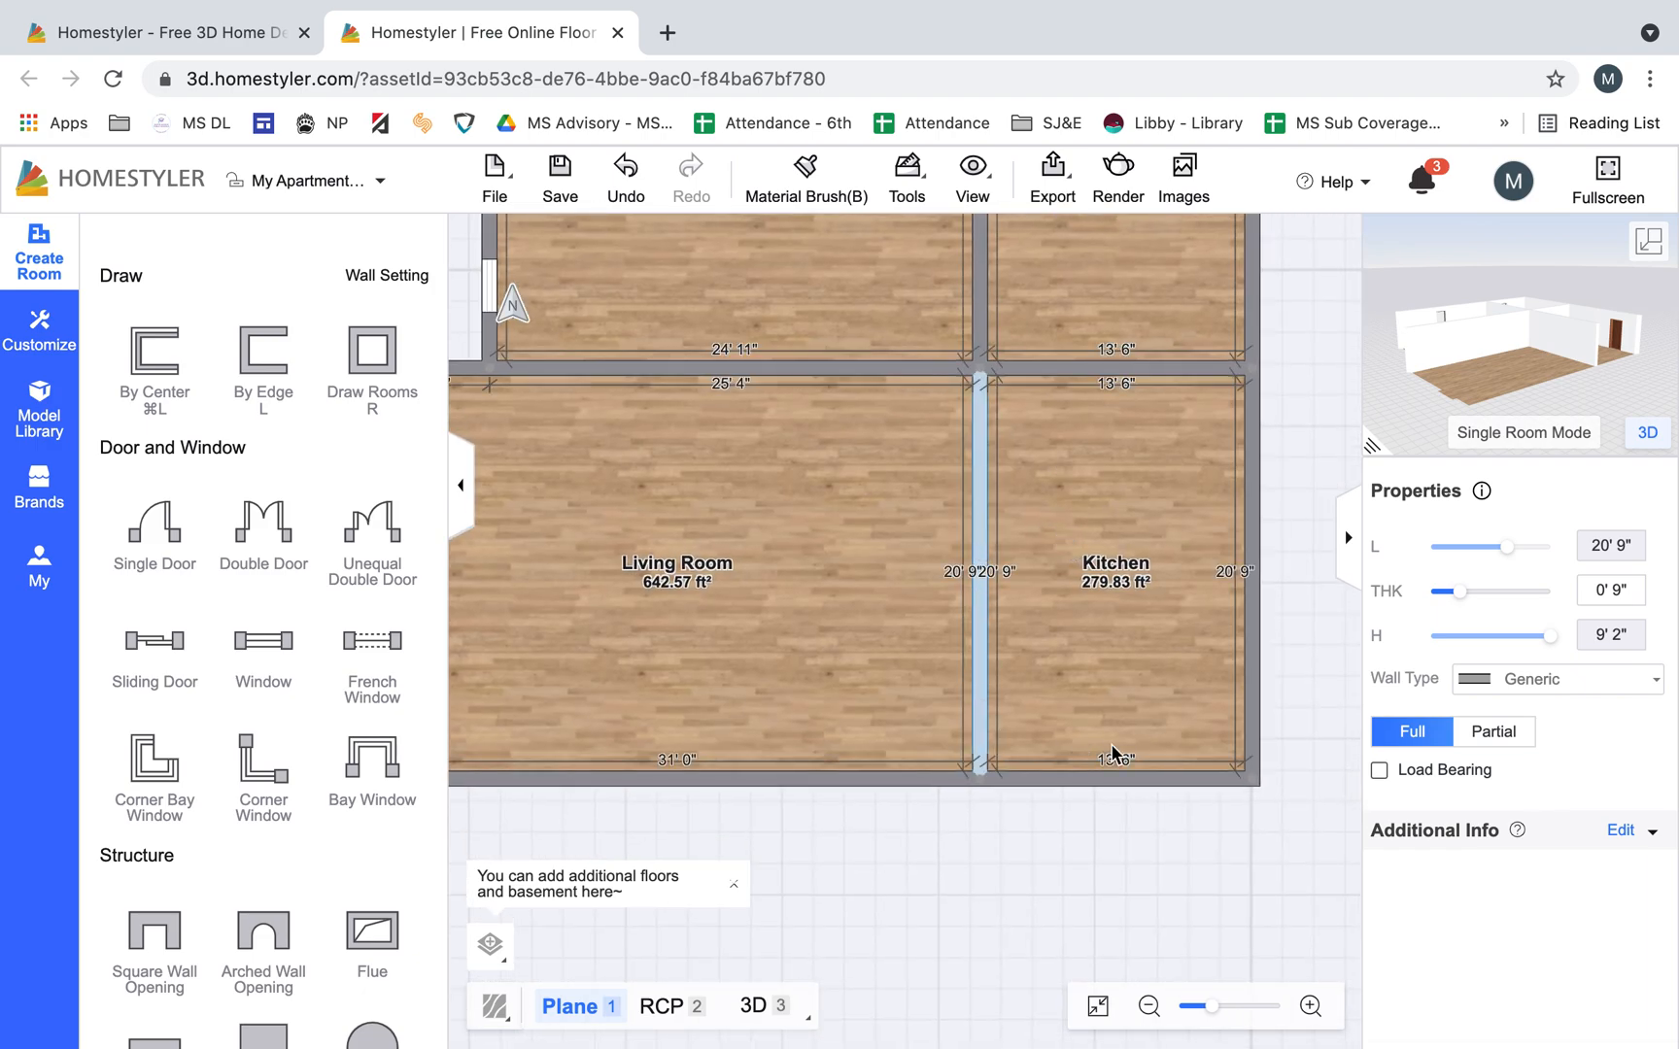
left_click(637, 615)
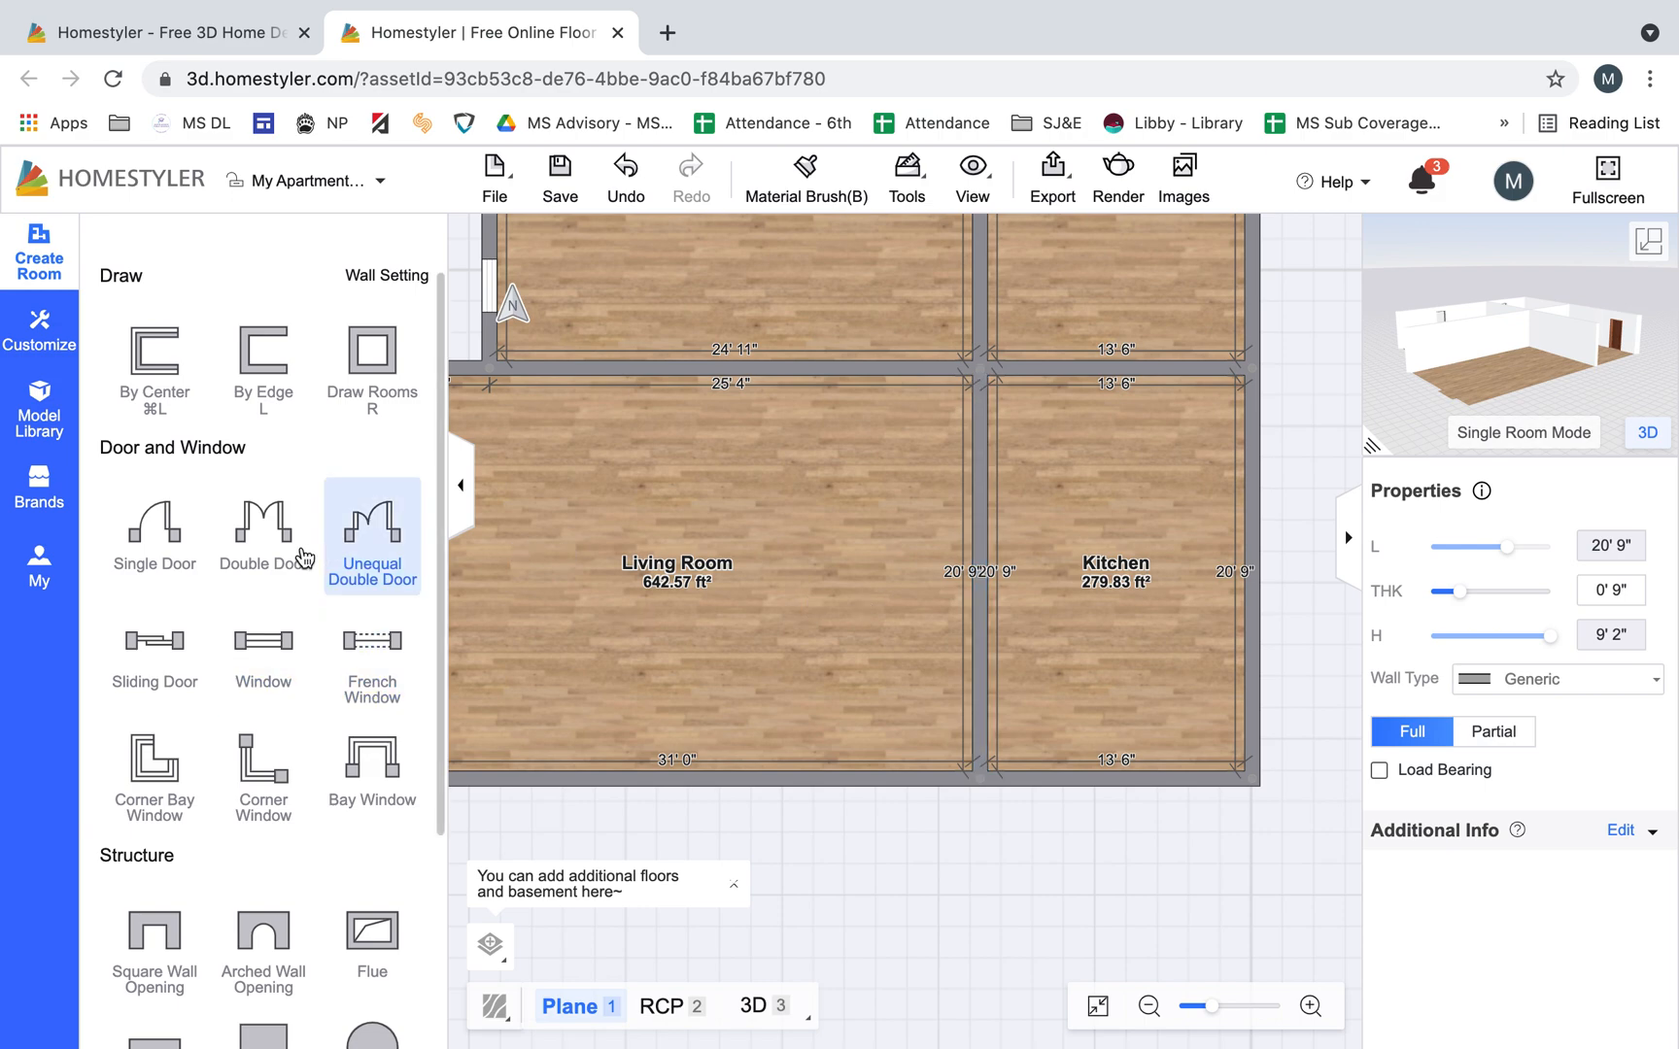
scroll(243, 686, "down", 2)
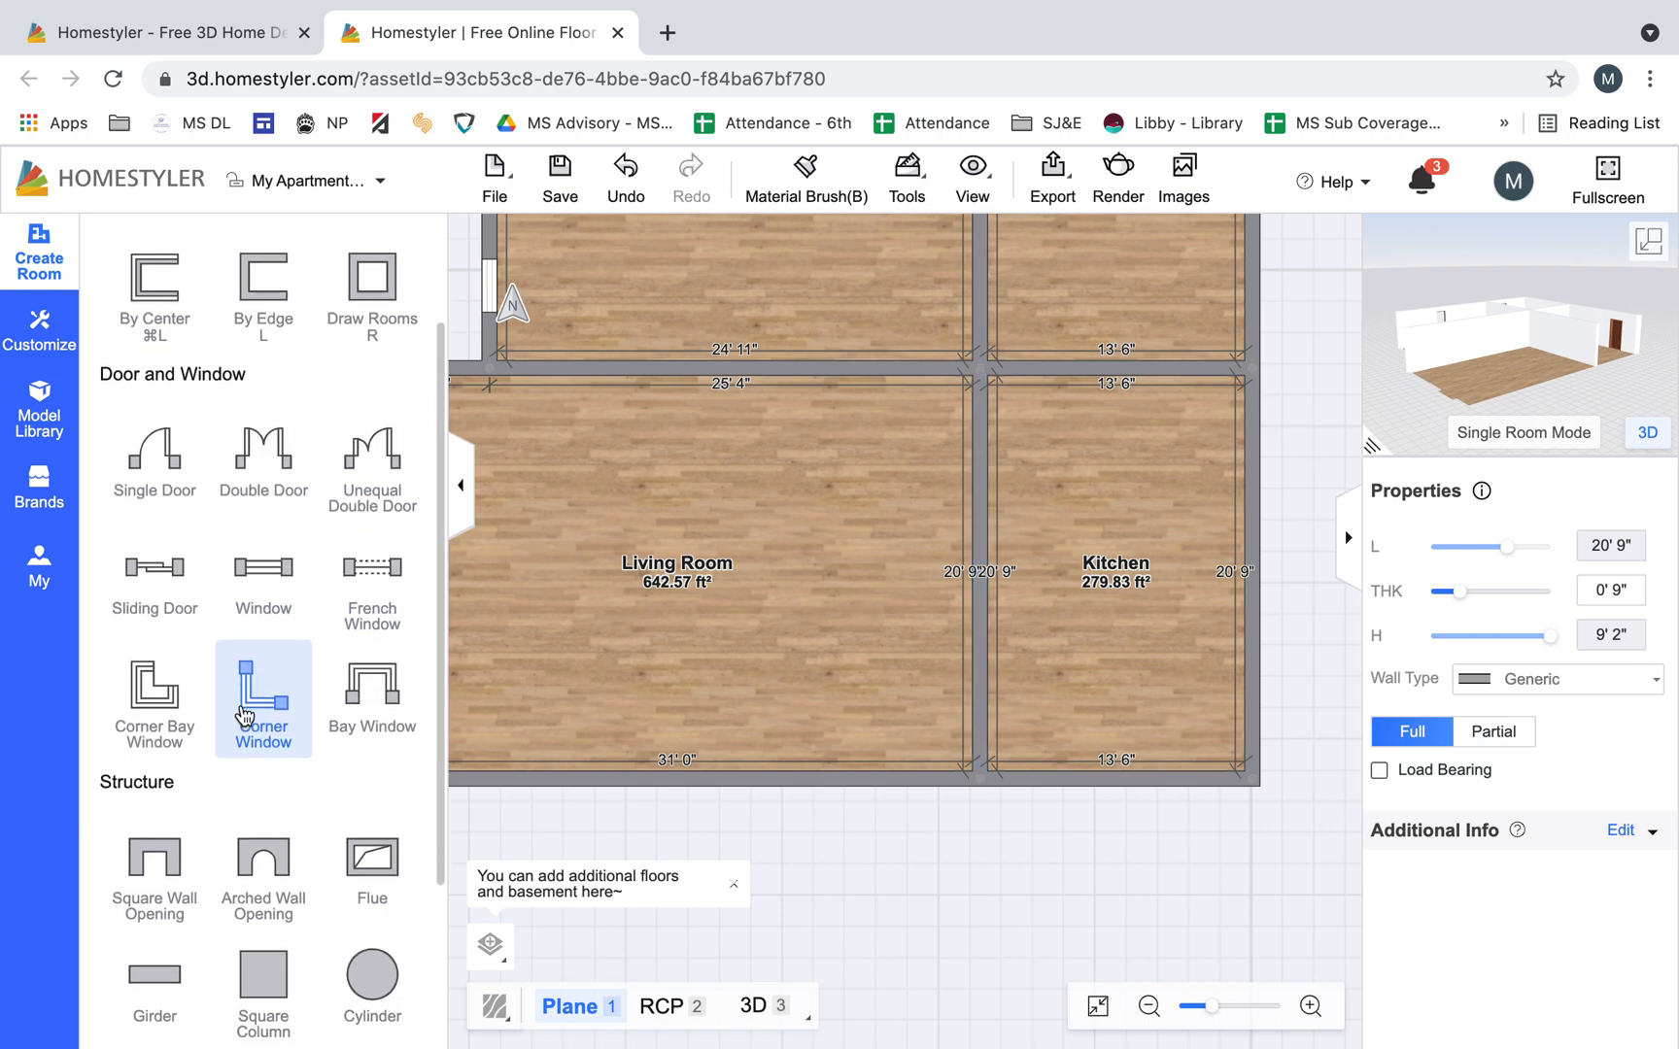
left_click(171, 842)
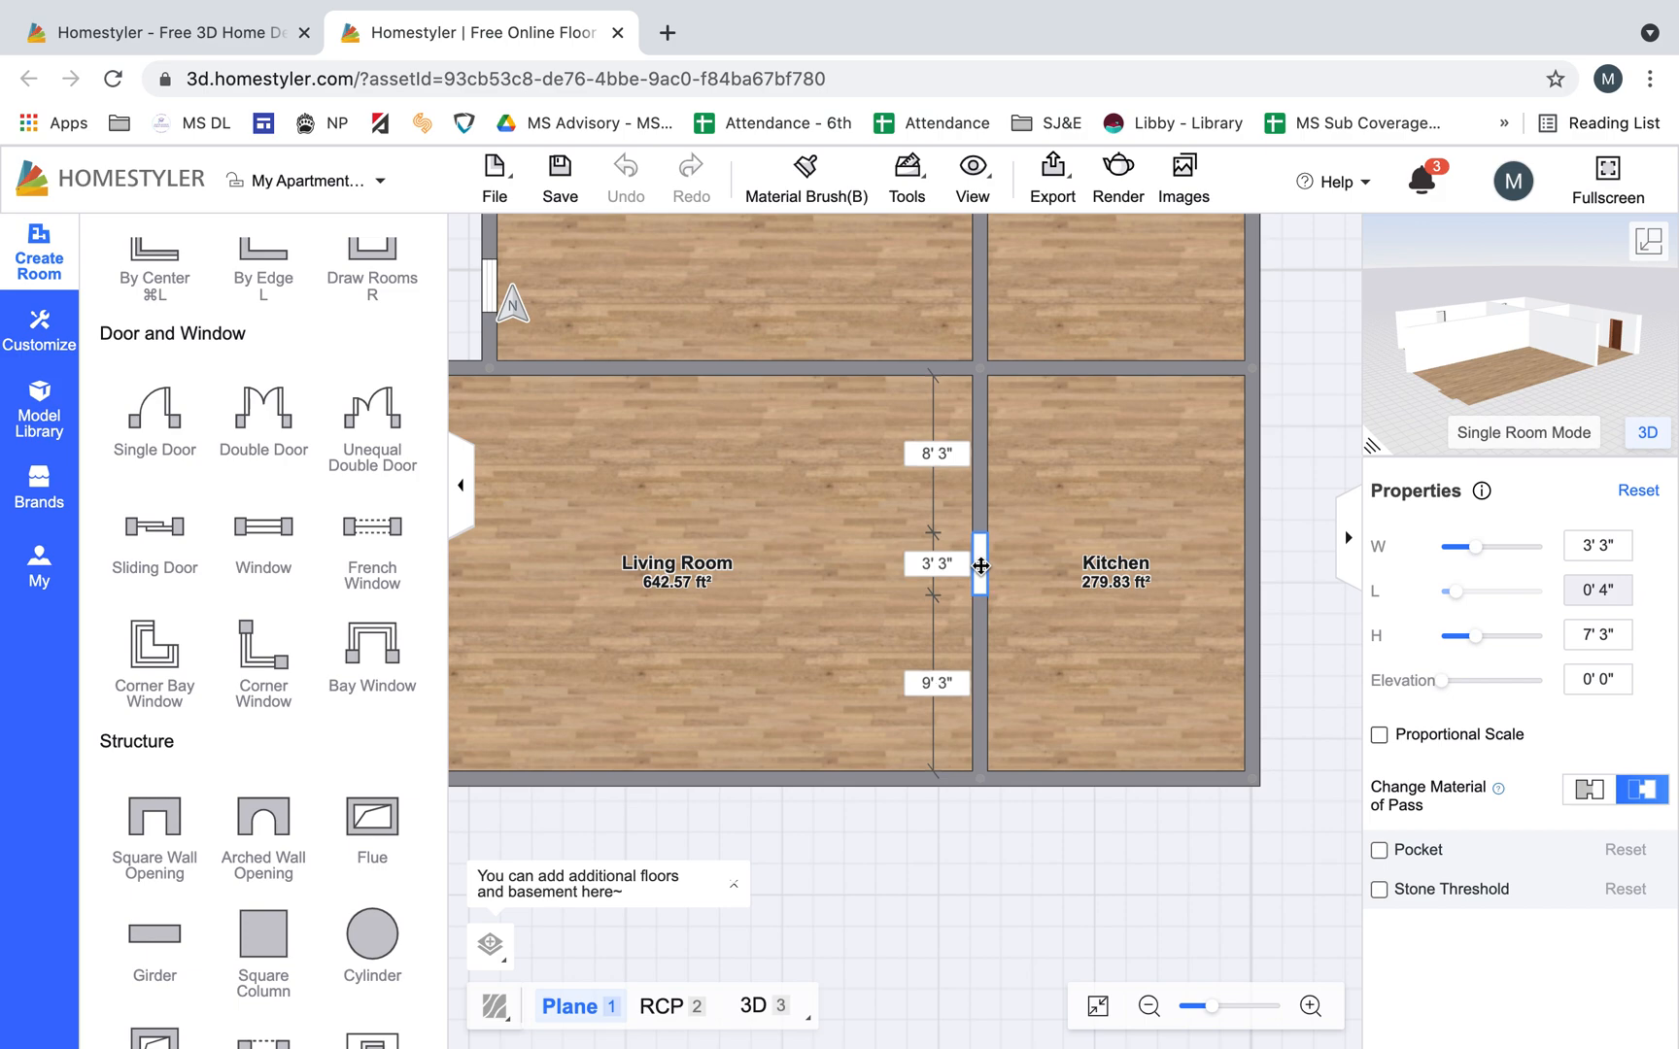
left_click(981, 566)
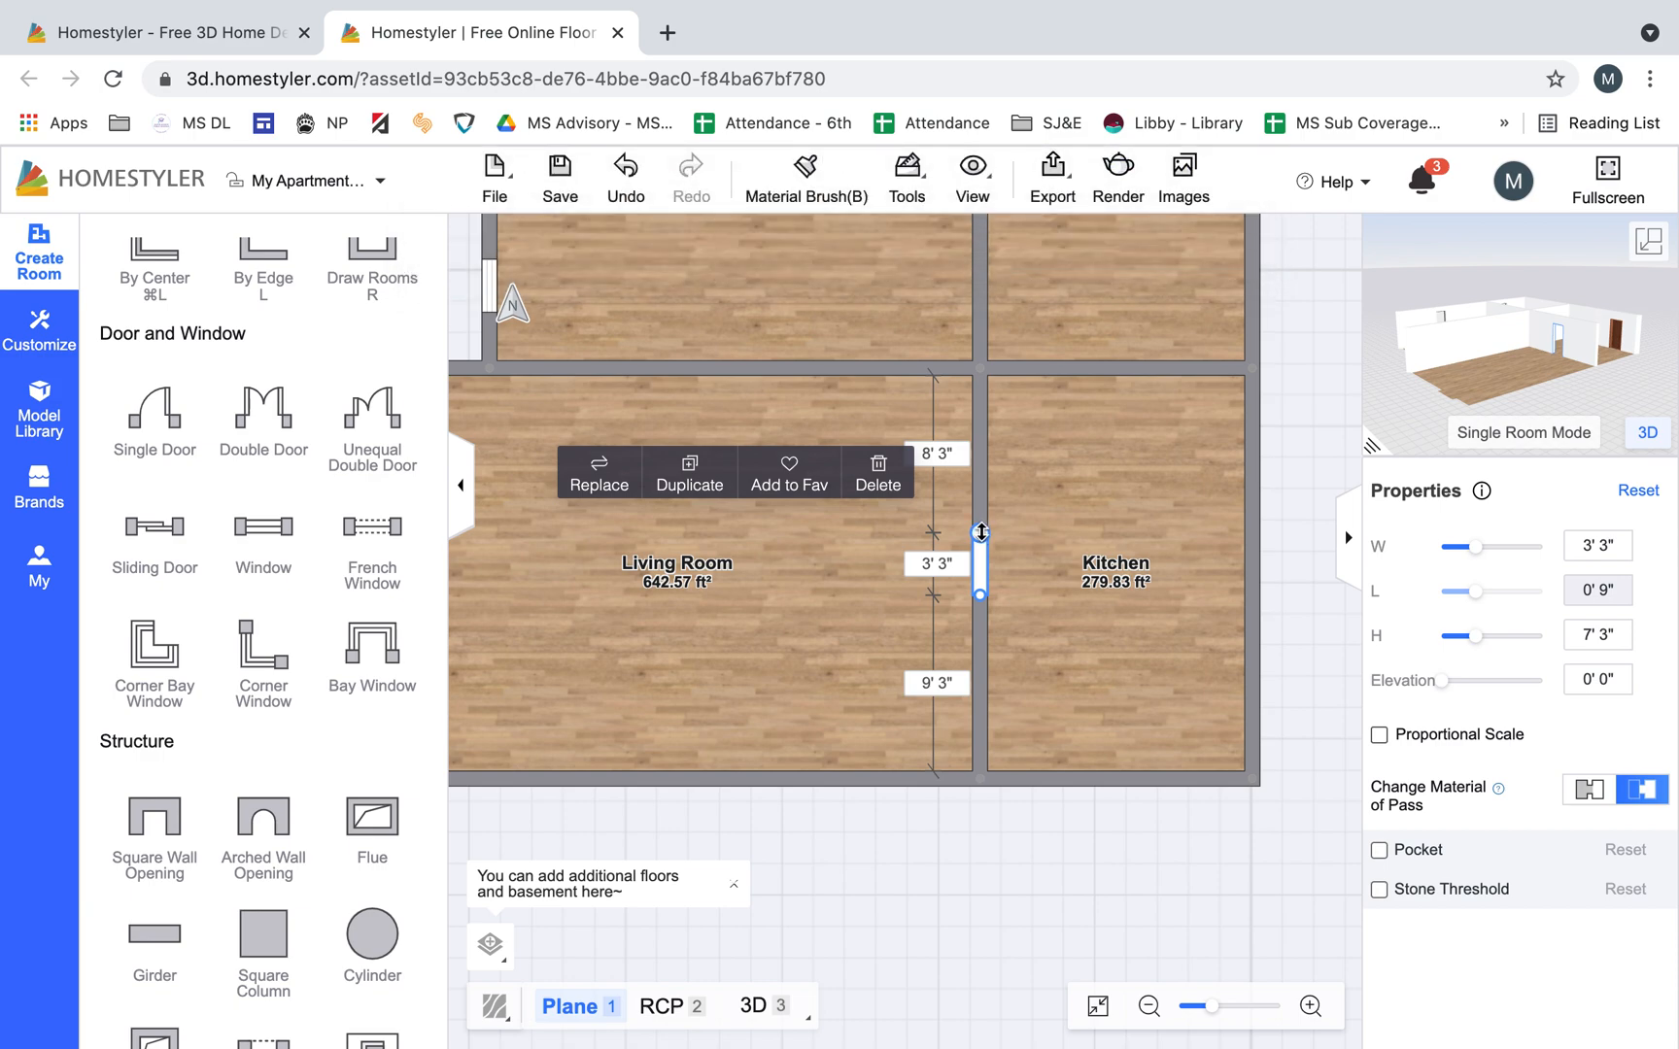
Widen the living room–kitchen opening in both directions to about 13' 10"
left_click_drag(982, 532, 979, 436)
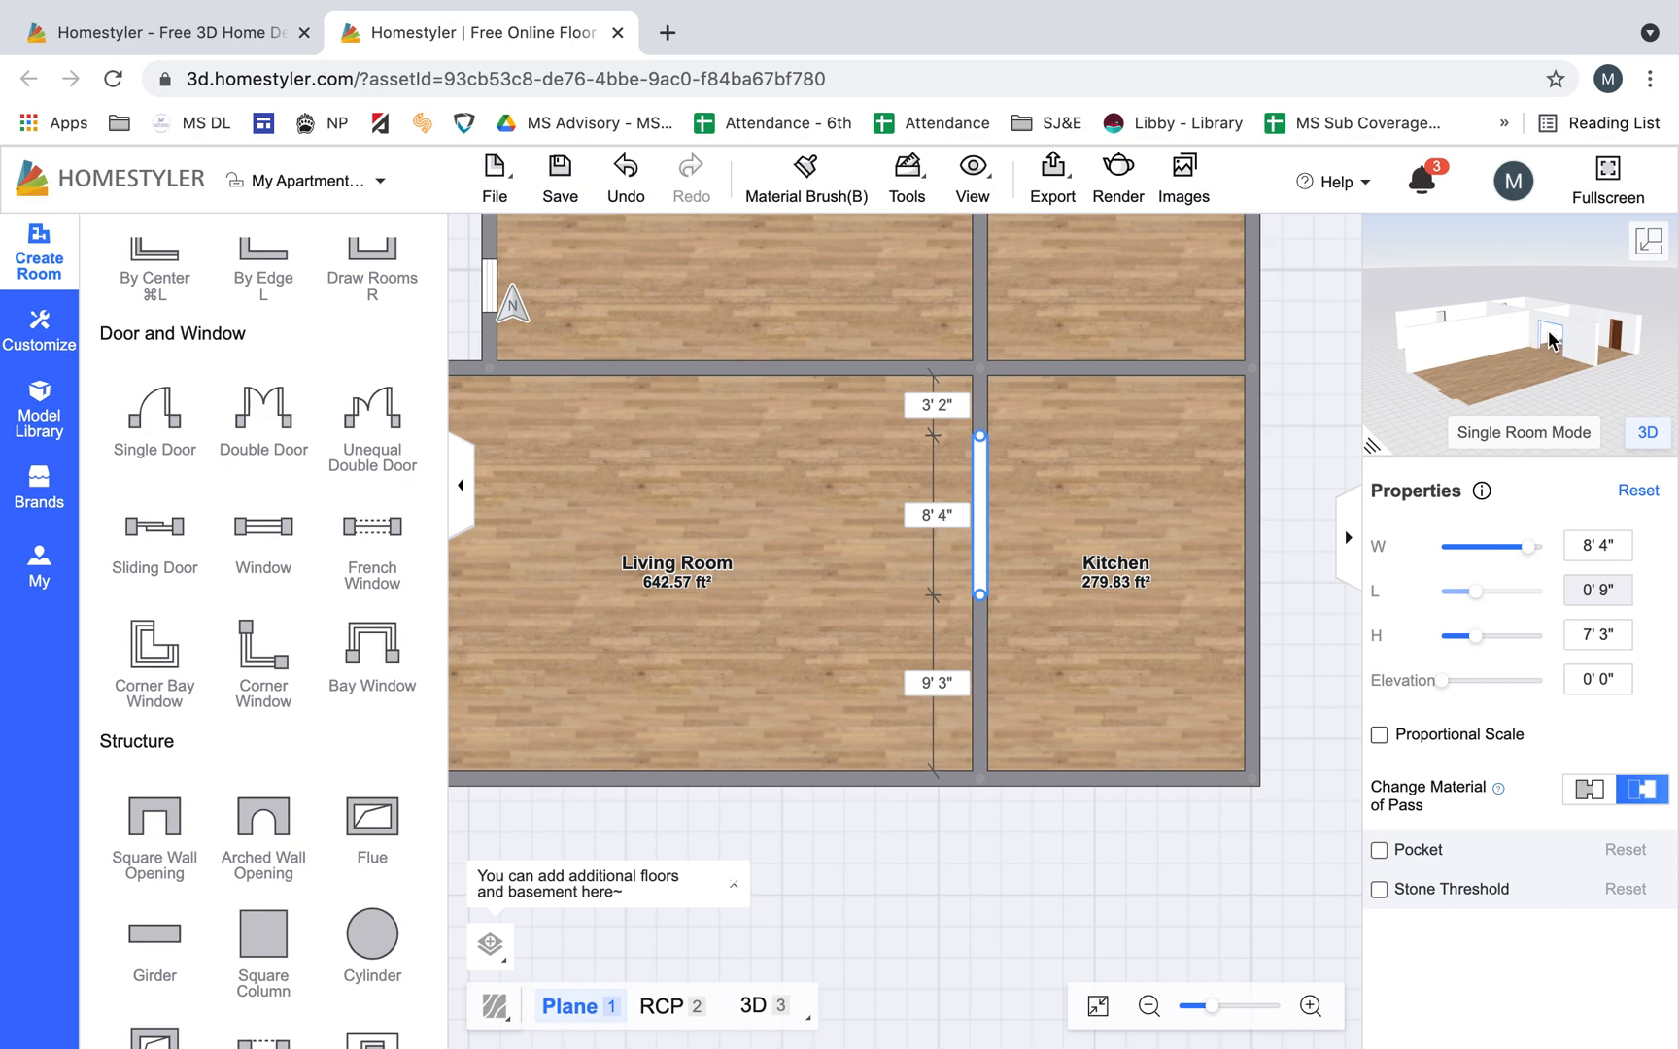
scroll(1548, 335, "up", 3)
scroll(1587, 351, "up", 2)
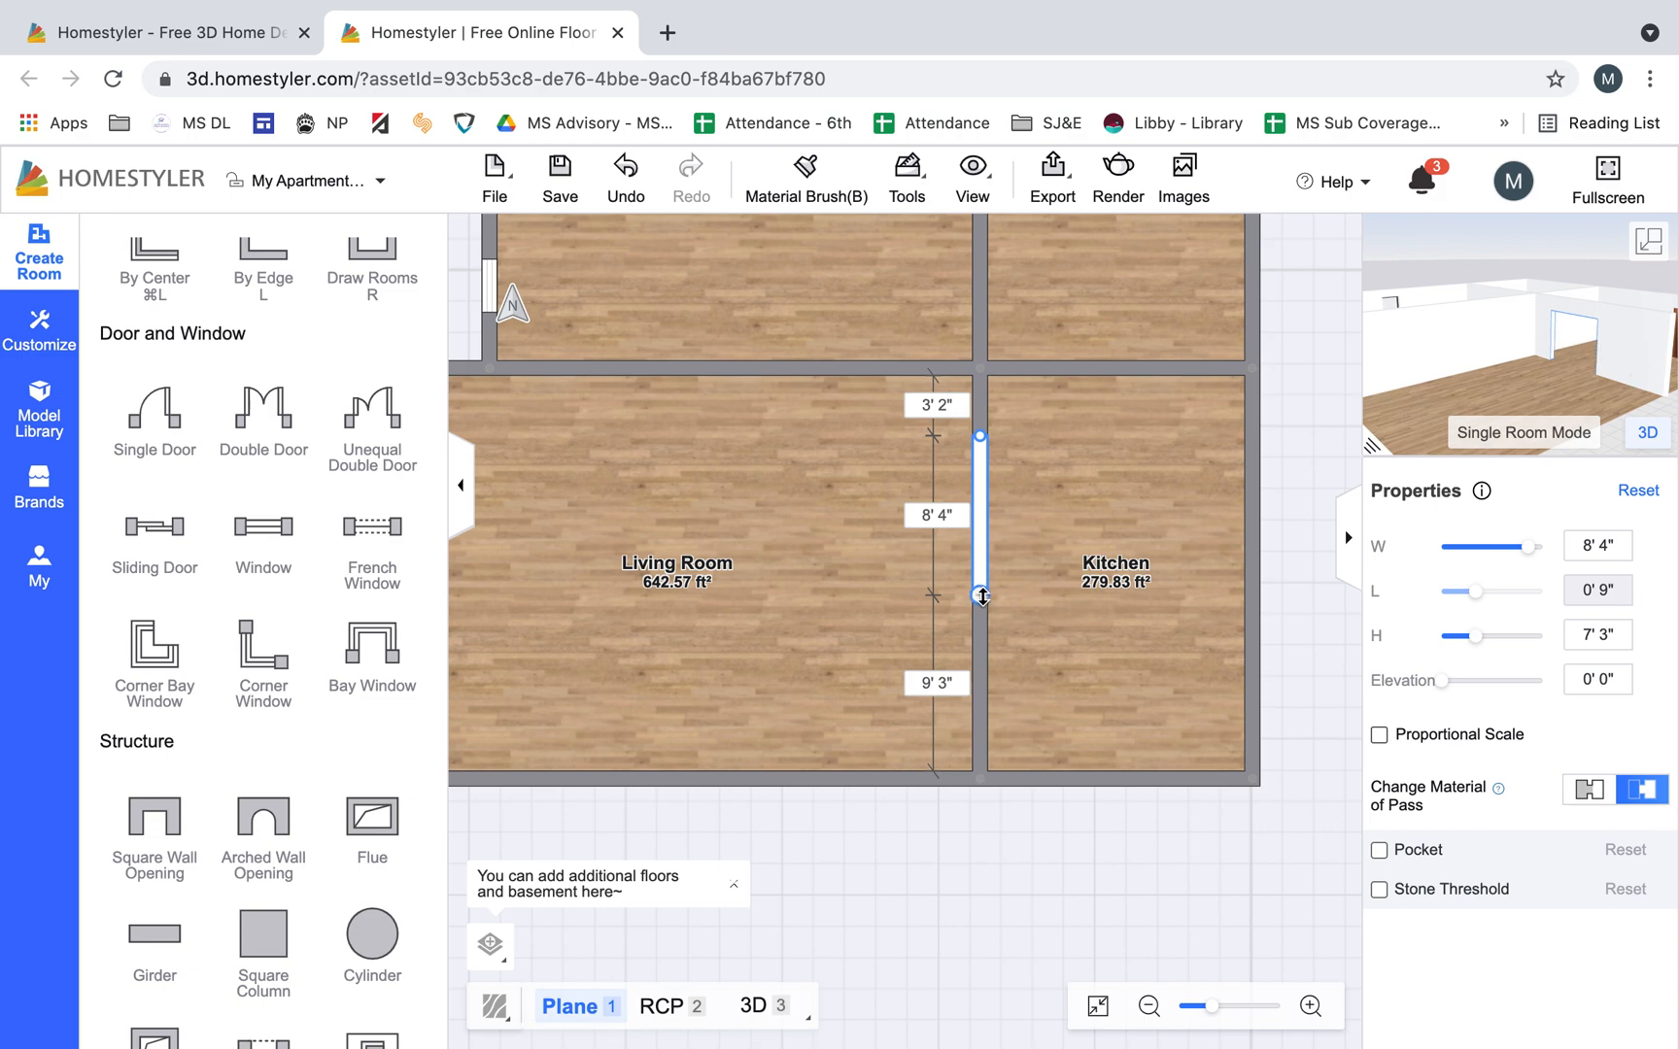
left_click_drag(981, 596, 985, 702)
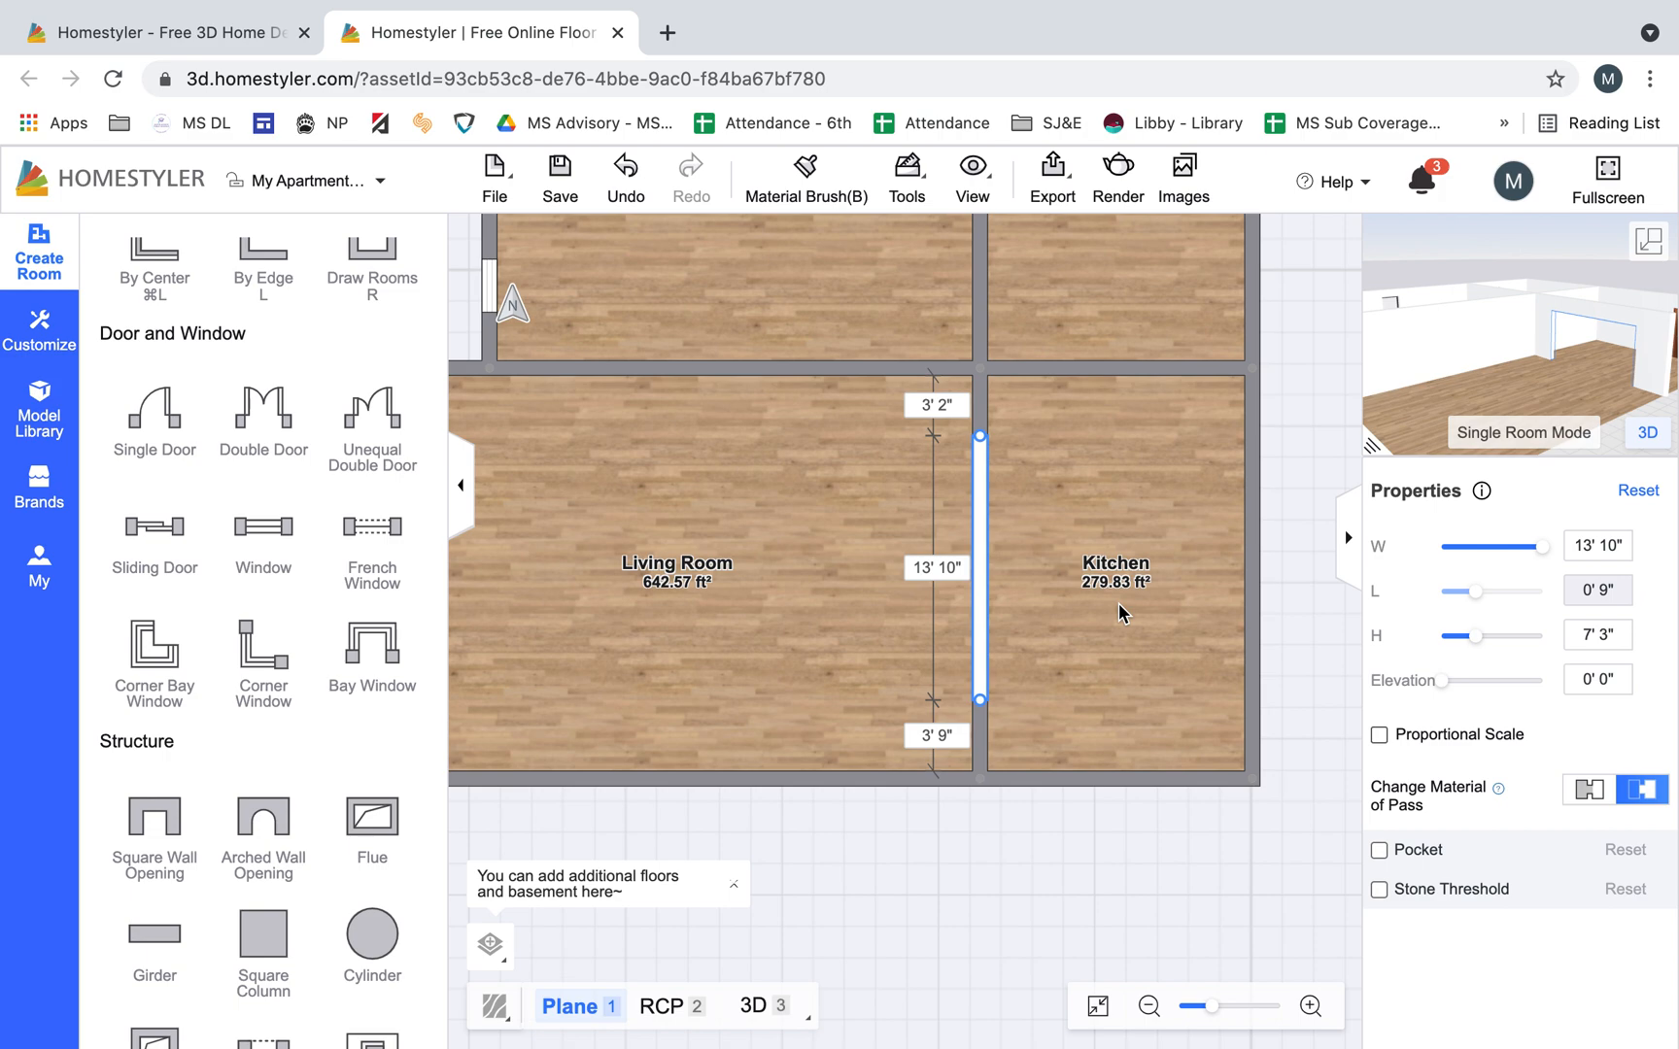
Stretch the opening along the entire living room–kitchen wall, about 20' 9" wide, and view it in the 3D preview
left_click_drag(979, 700, 983, 748)
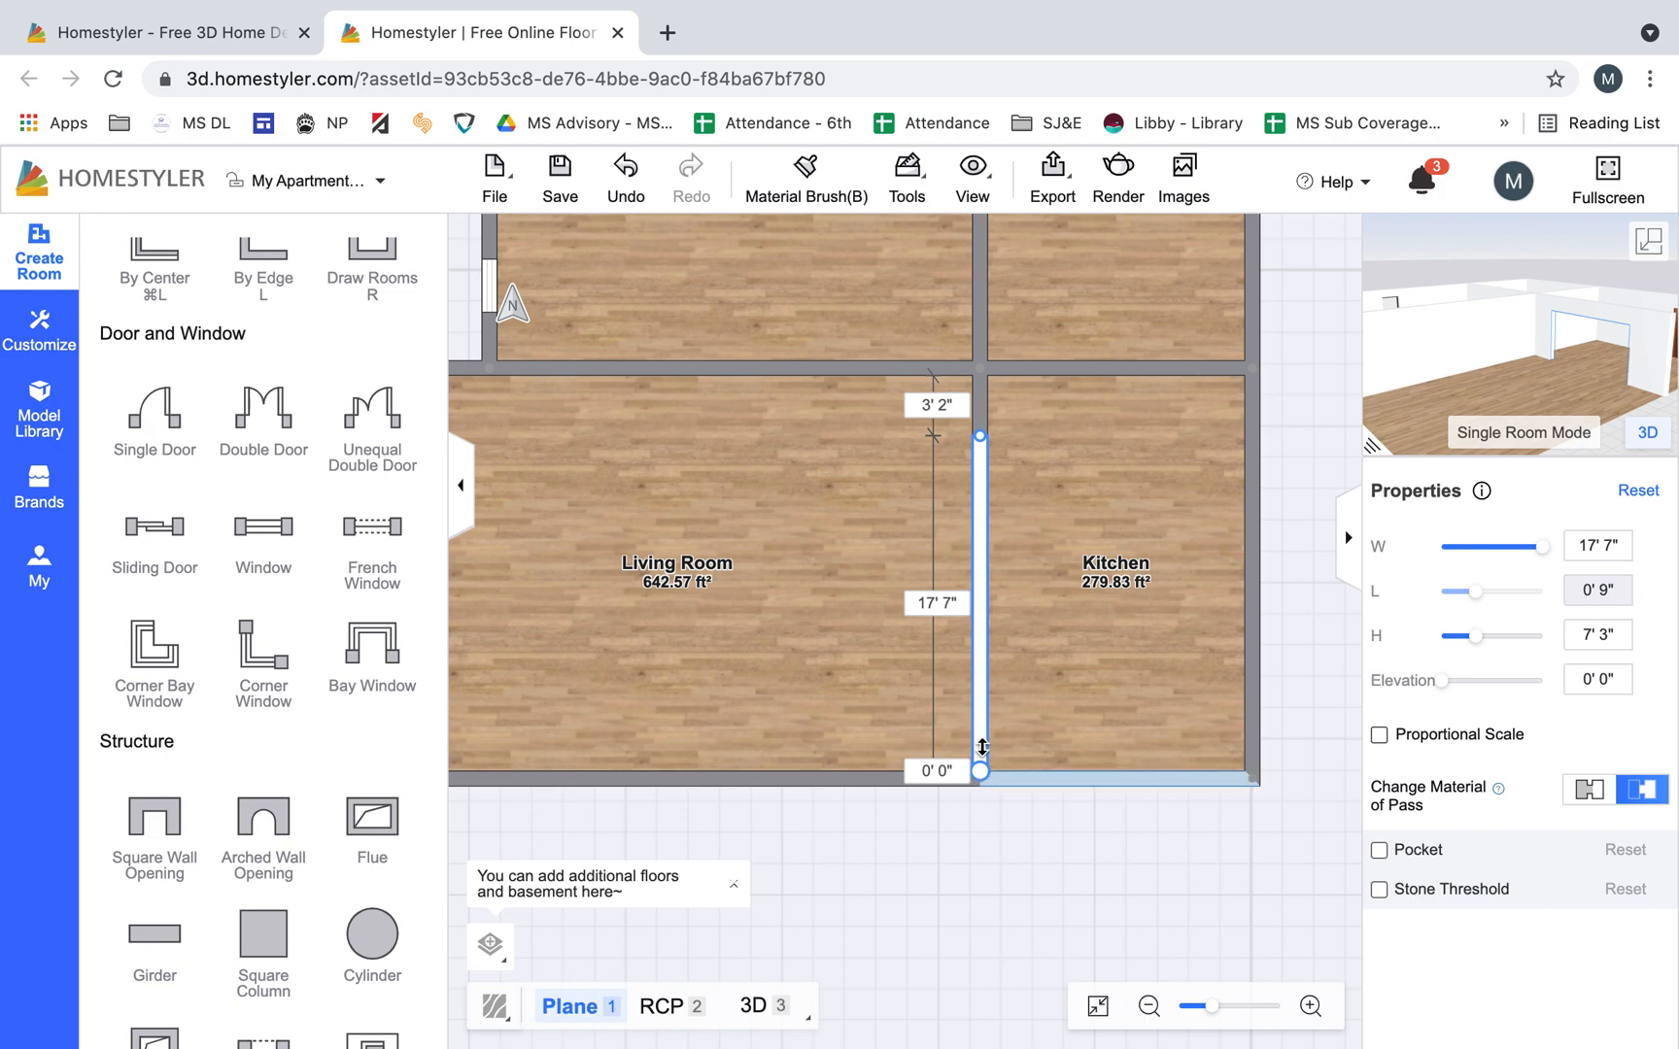
left_click_drag(979, 436, 984, 372)
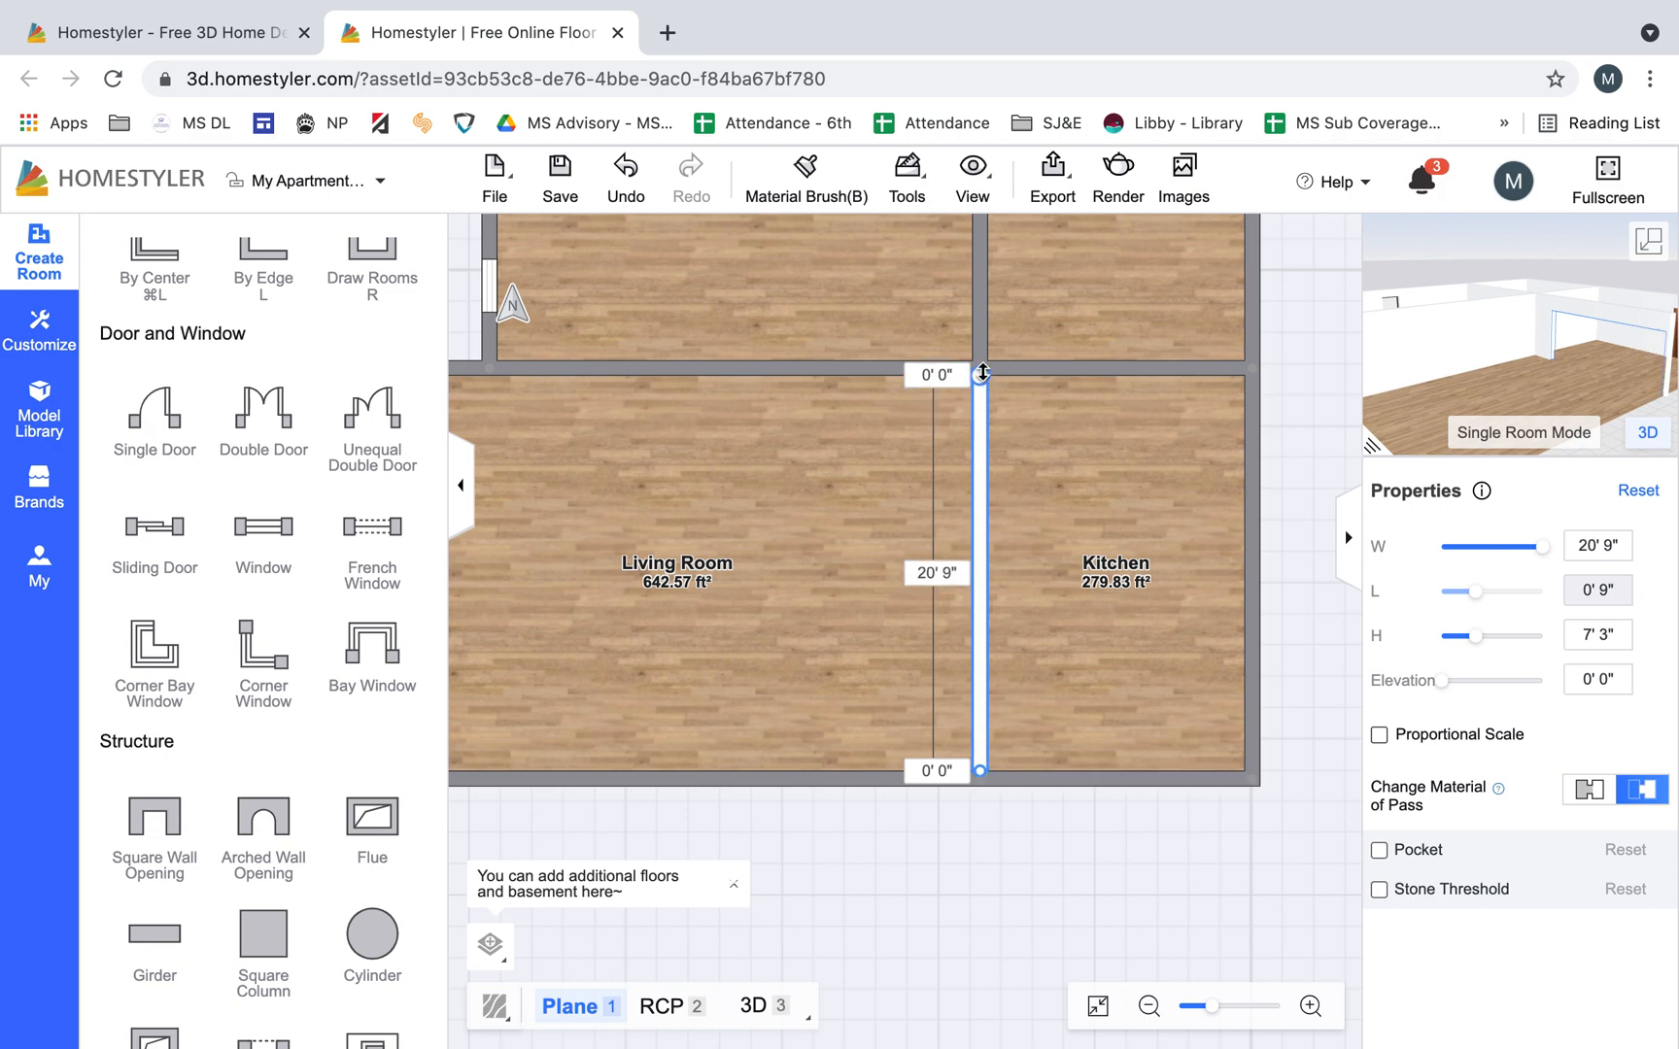
left_click_drag(1585, 354, 1506, 371)
Narrow the opening to about 13' 5", leaving about 3' 9" of wall above it and 3' 7" below
left_click_drag(983, 381, 990, 492)
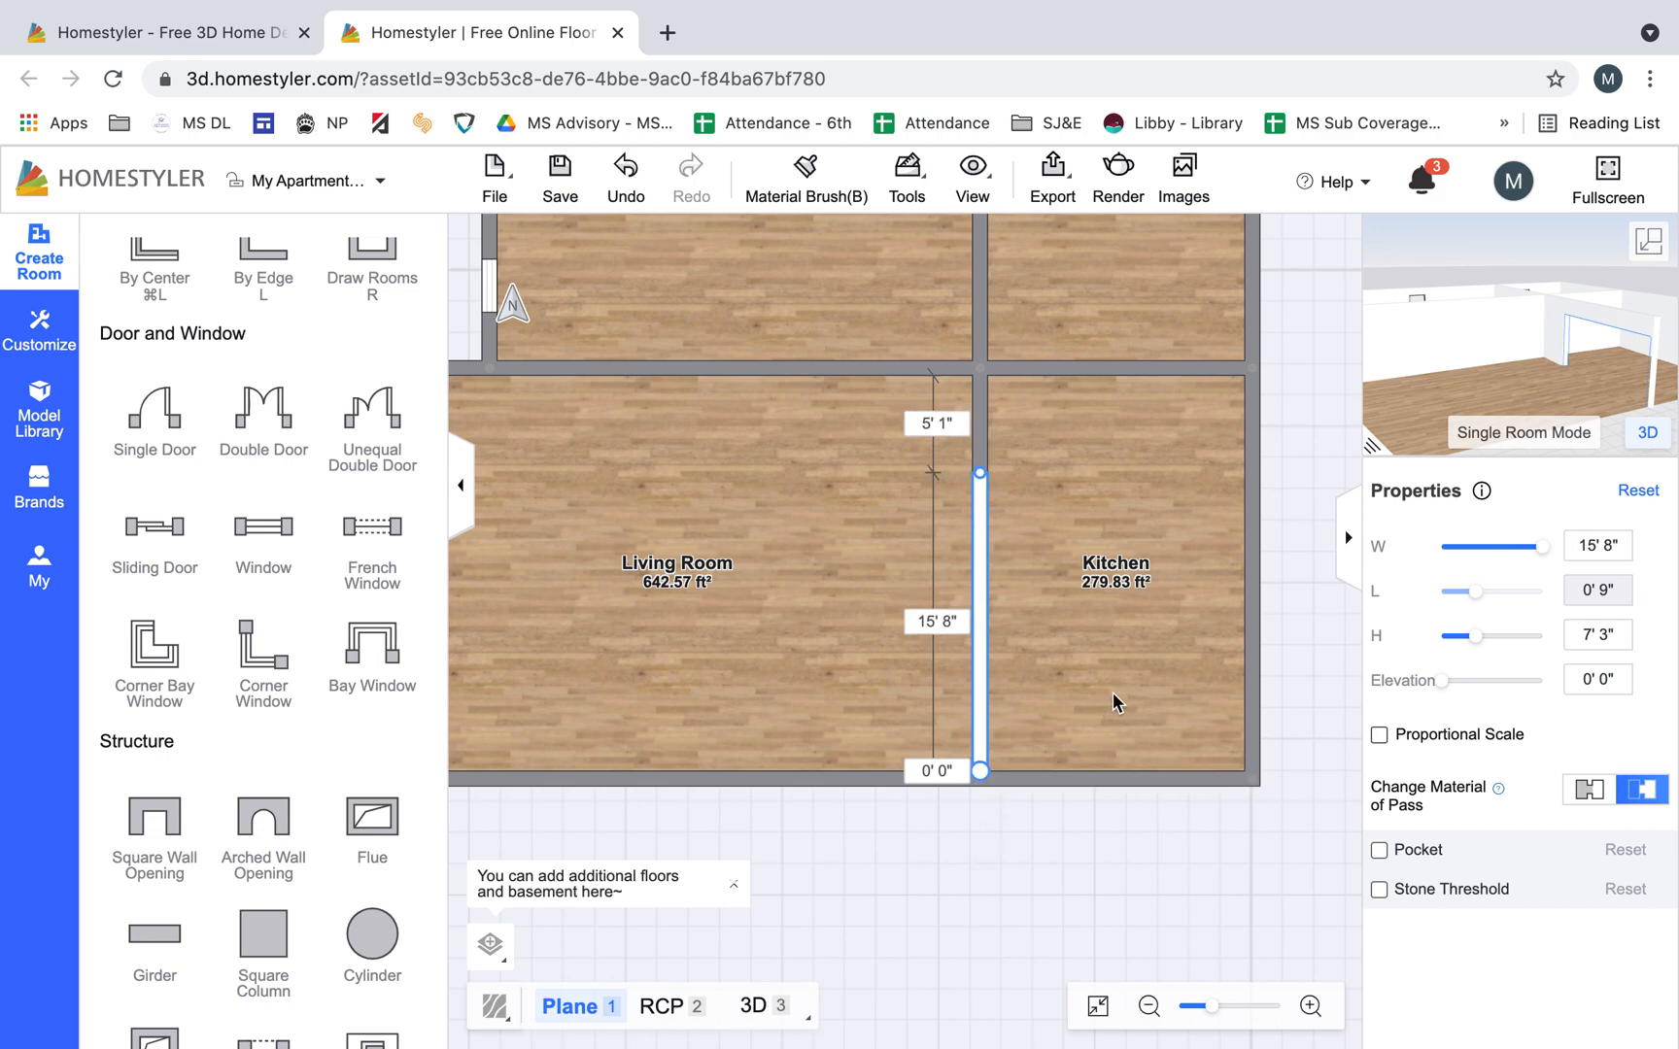
left_click_drag(978, 769, 979, 701)
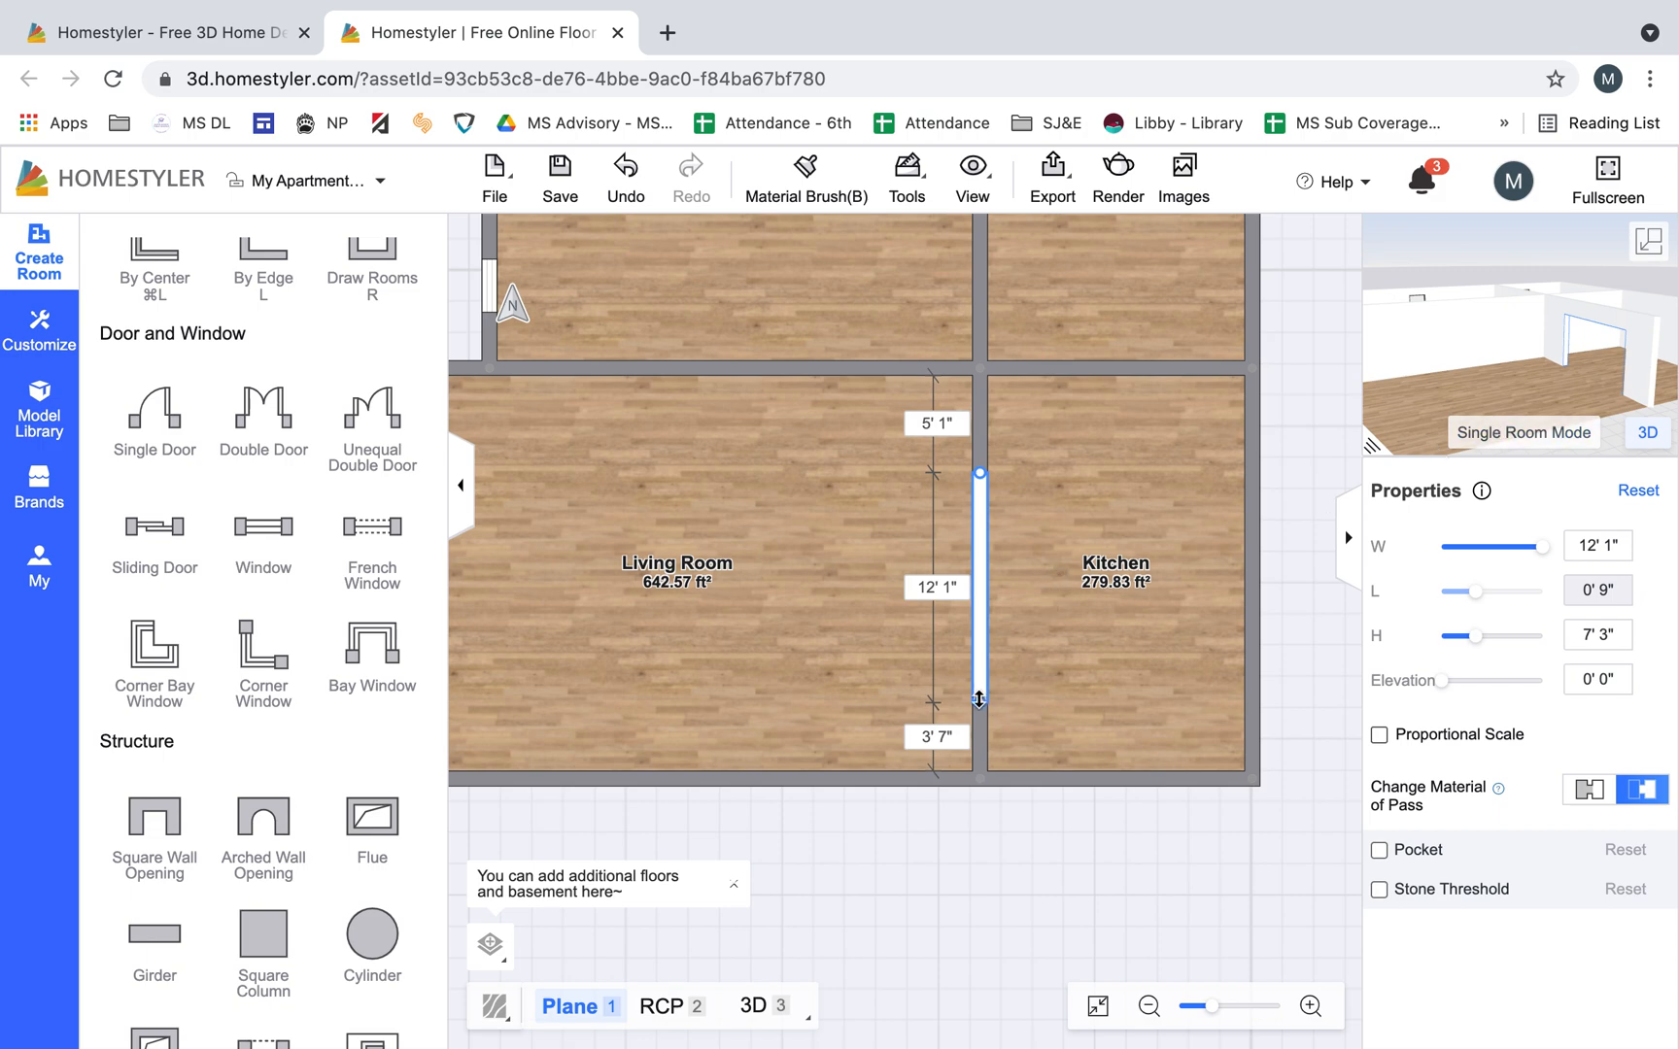
left_click_drag(978, 478, 979, 456)
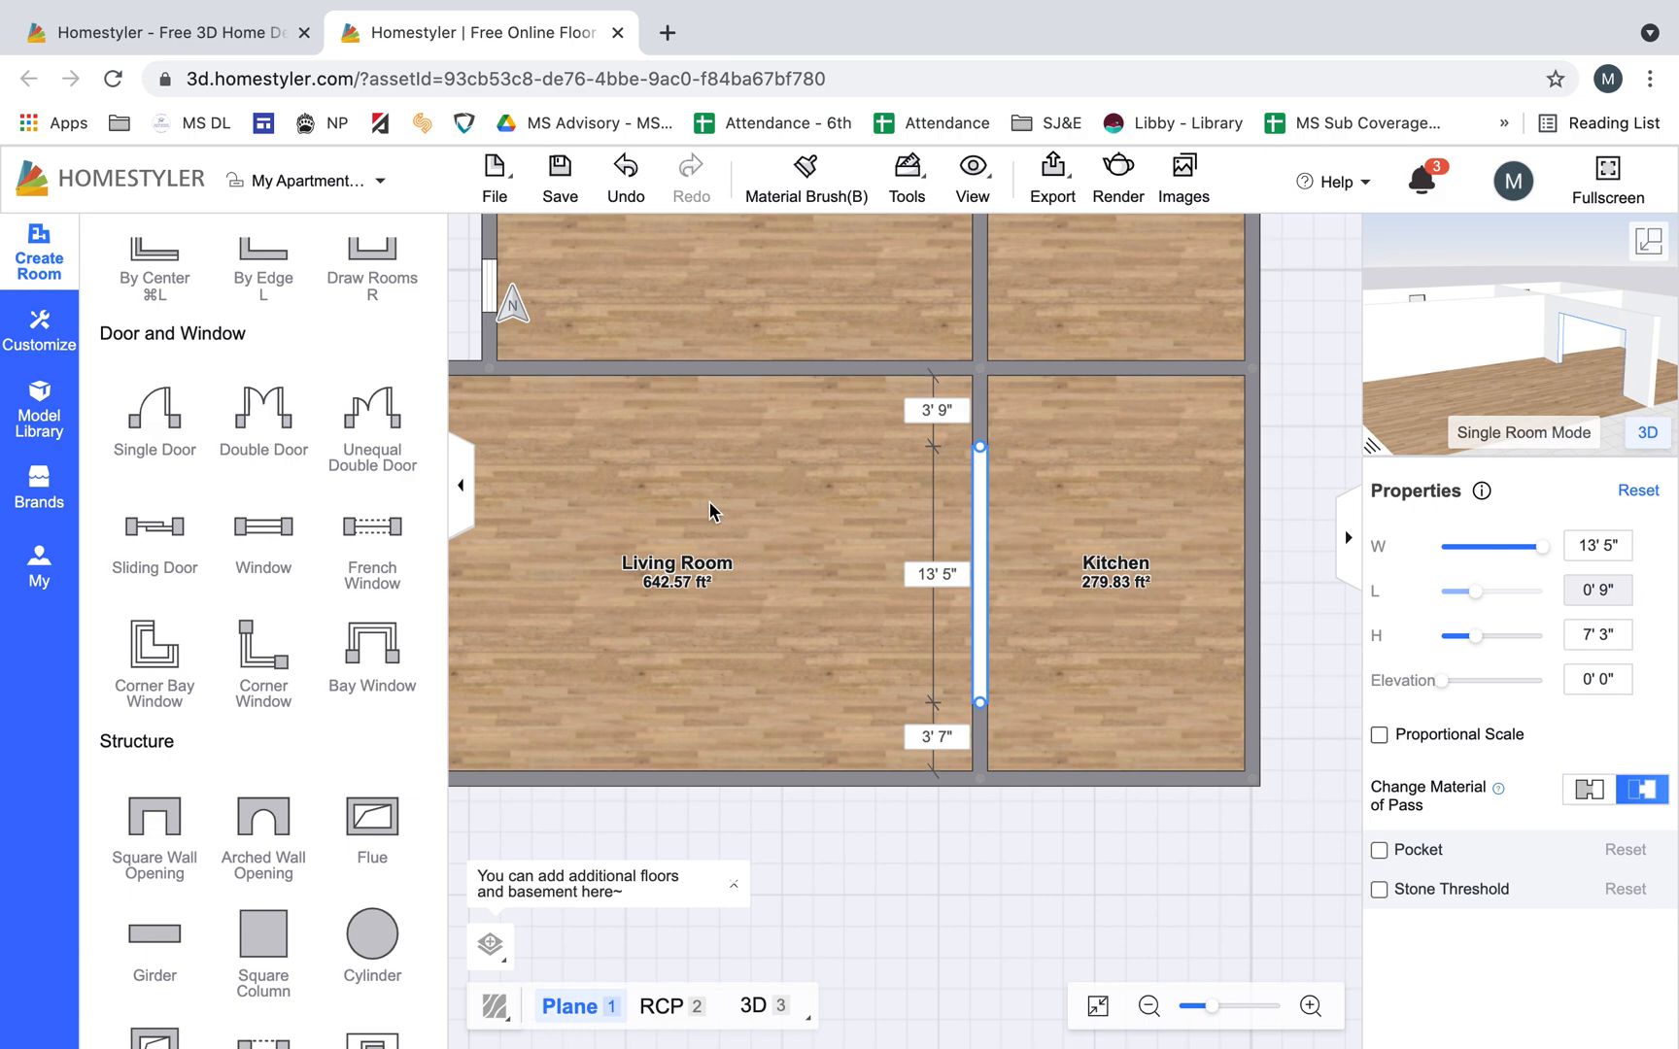
Enclose a closet in the bedroom's upper corner beside the bathroom with centerline-drawn walls 8' 0" and 7' 0" long, and inspect it in 3D
left_click_drag(710, 501, 758, 712)
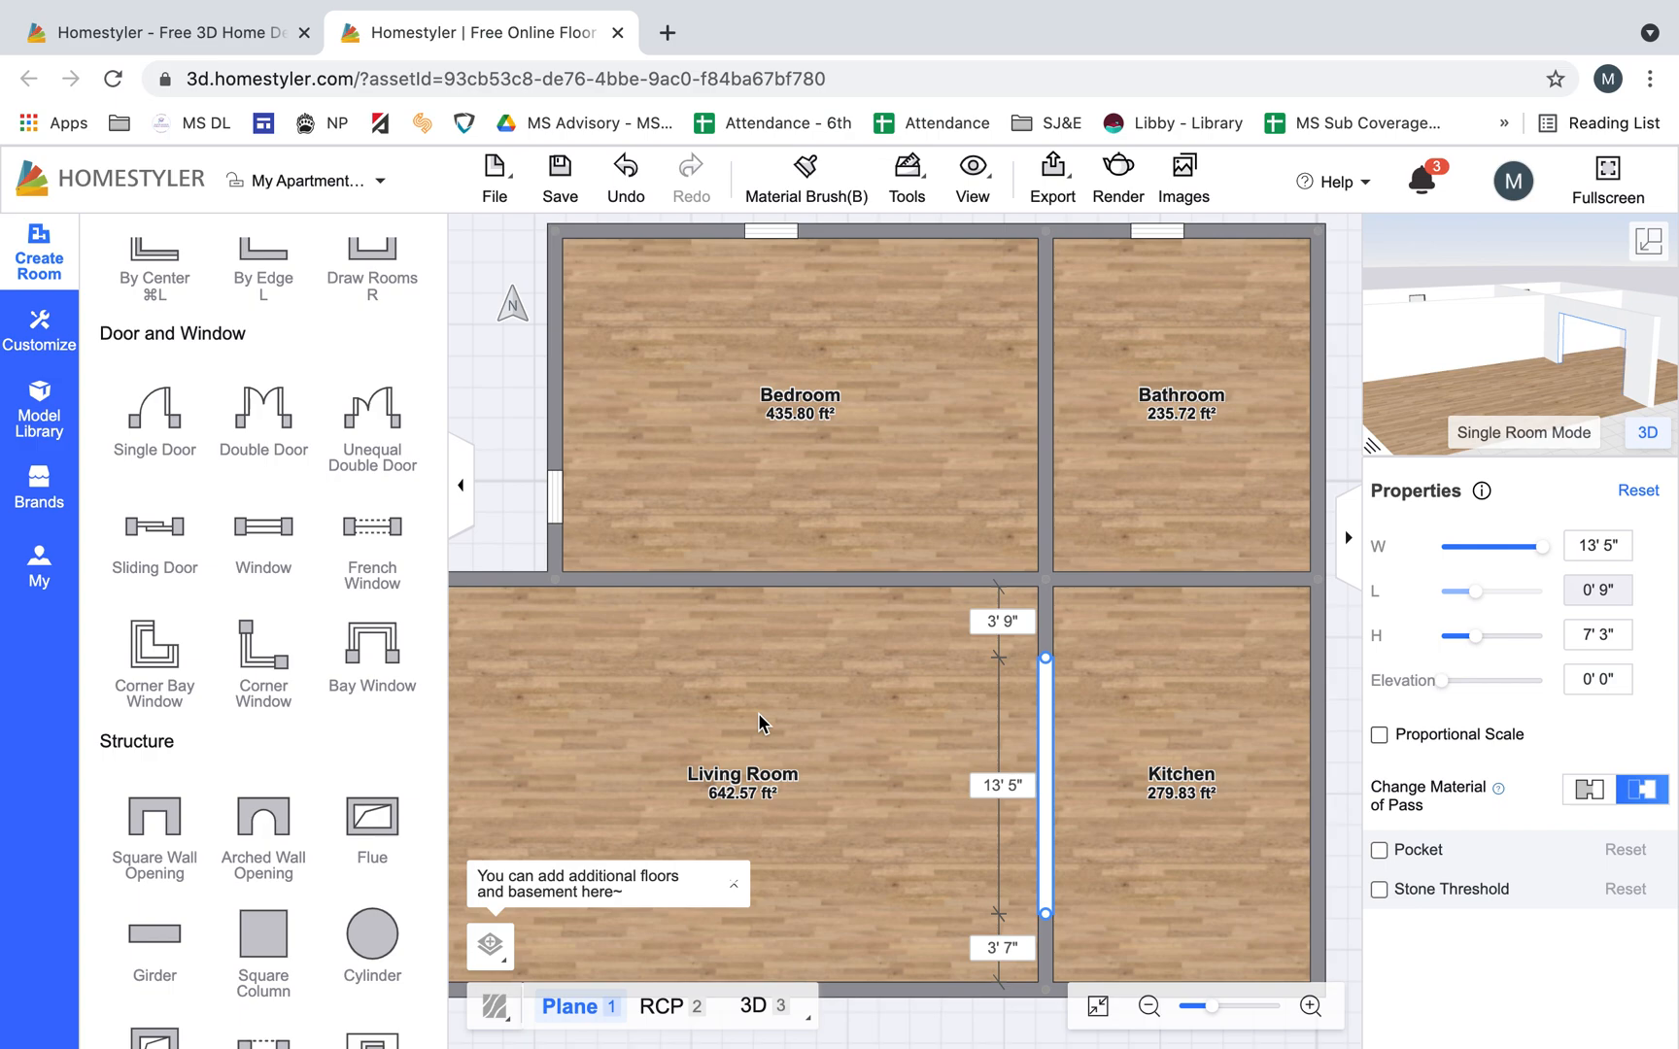
left_click_drag(851, 648, 866, 719)
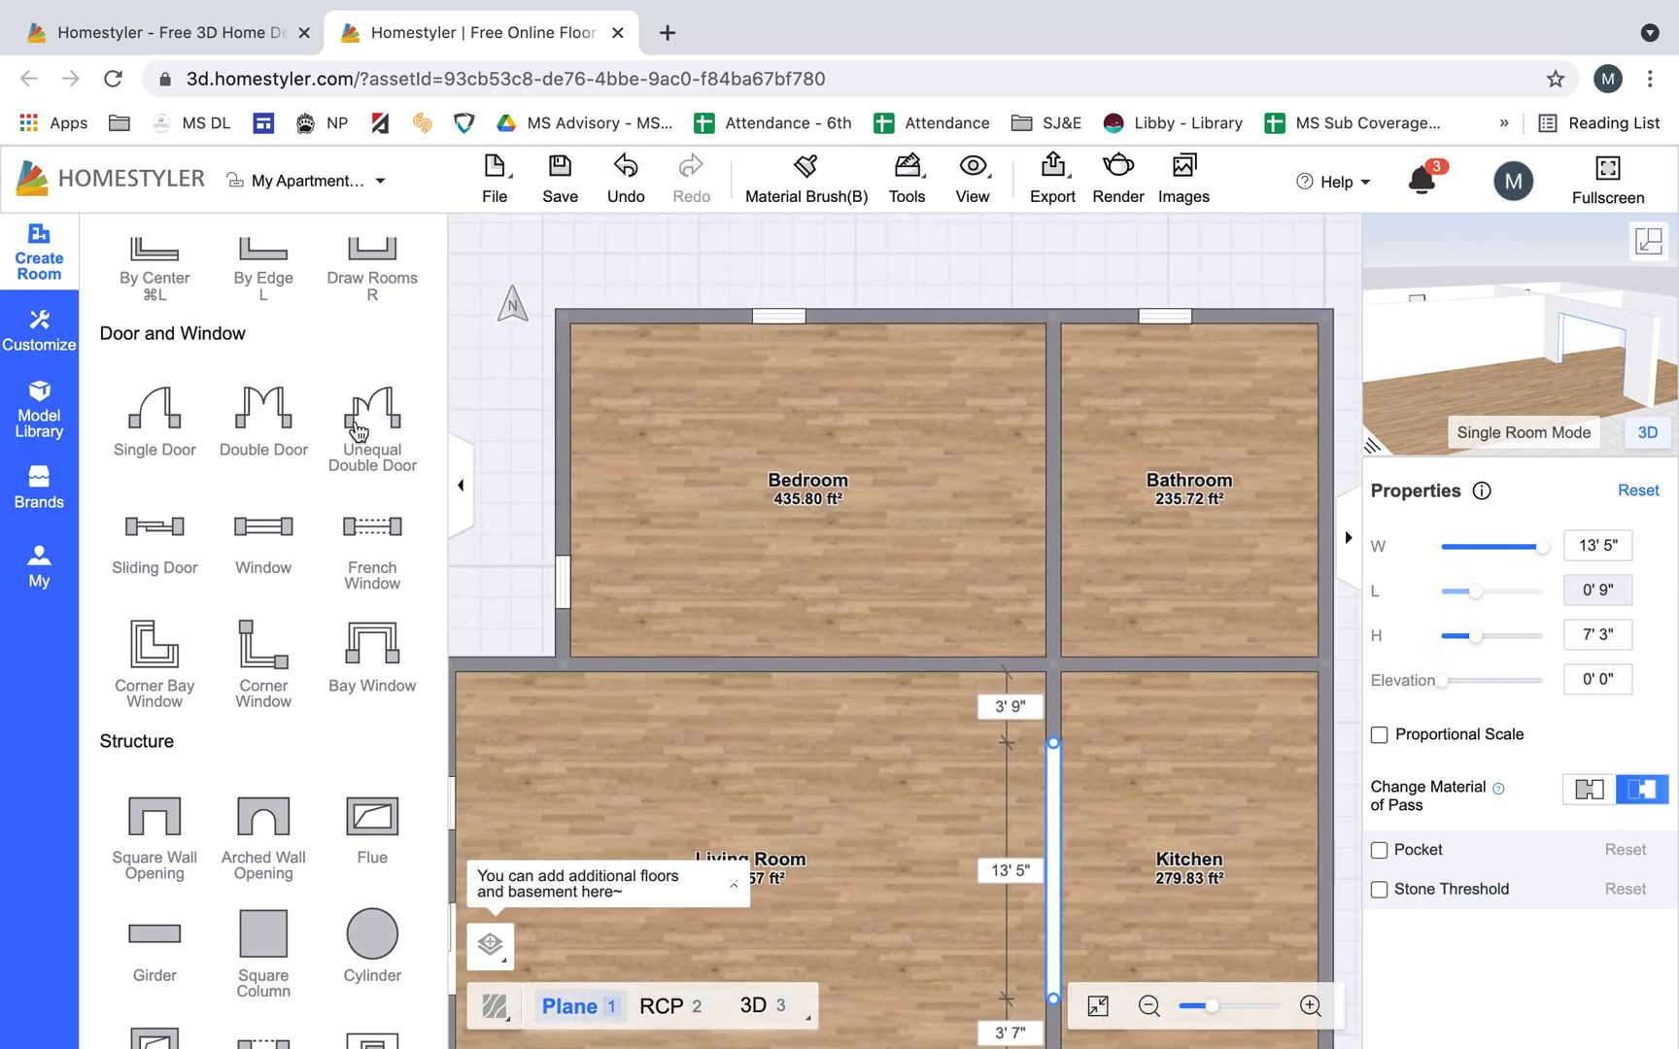
scroll(266, 389, "up", 3)
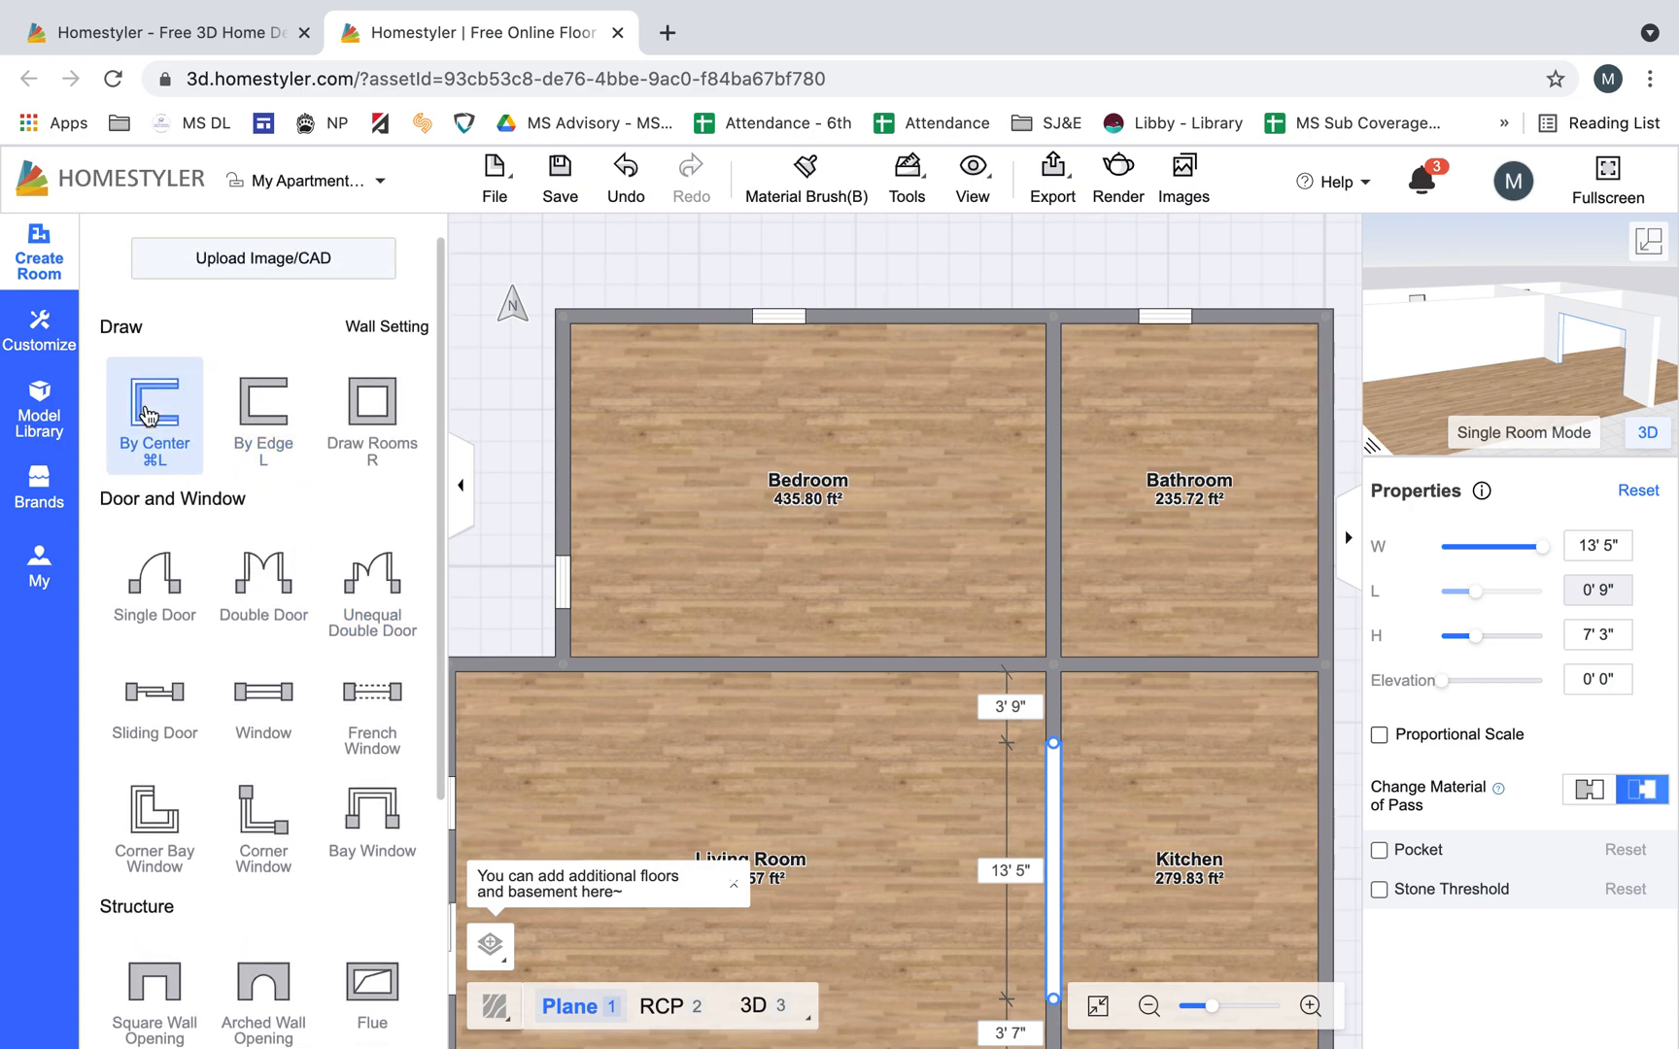
left_click(147, 415)
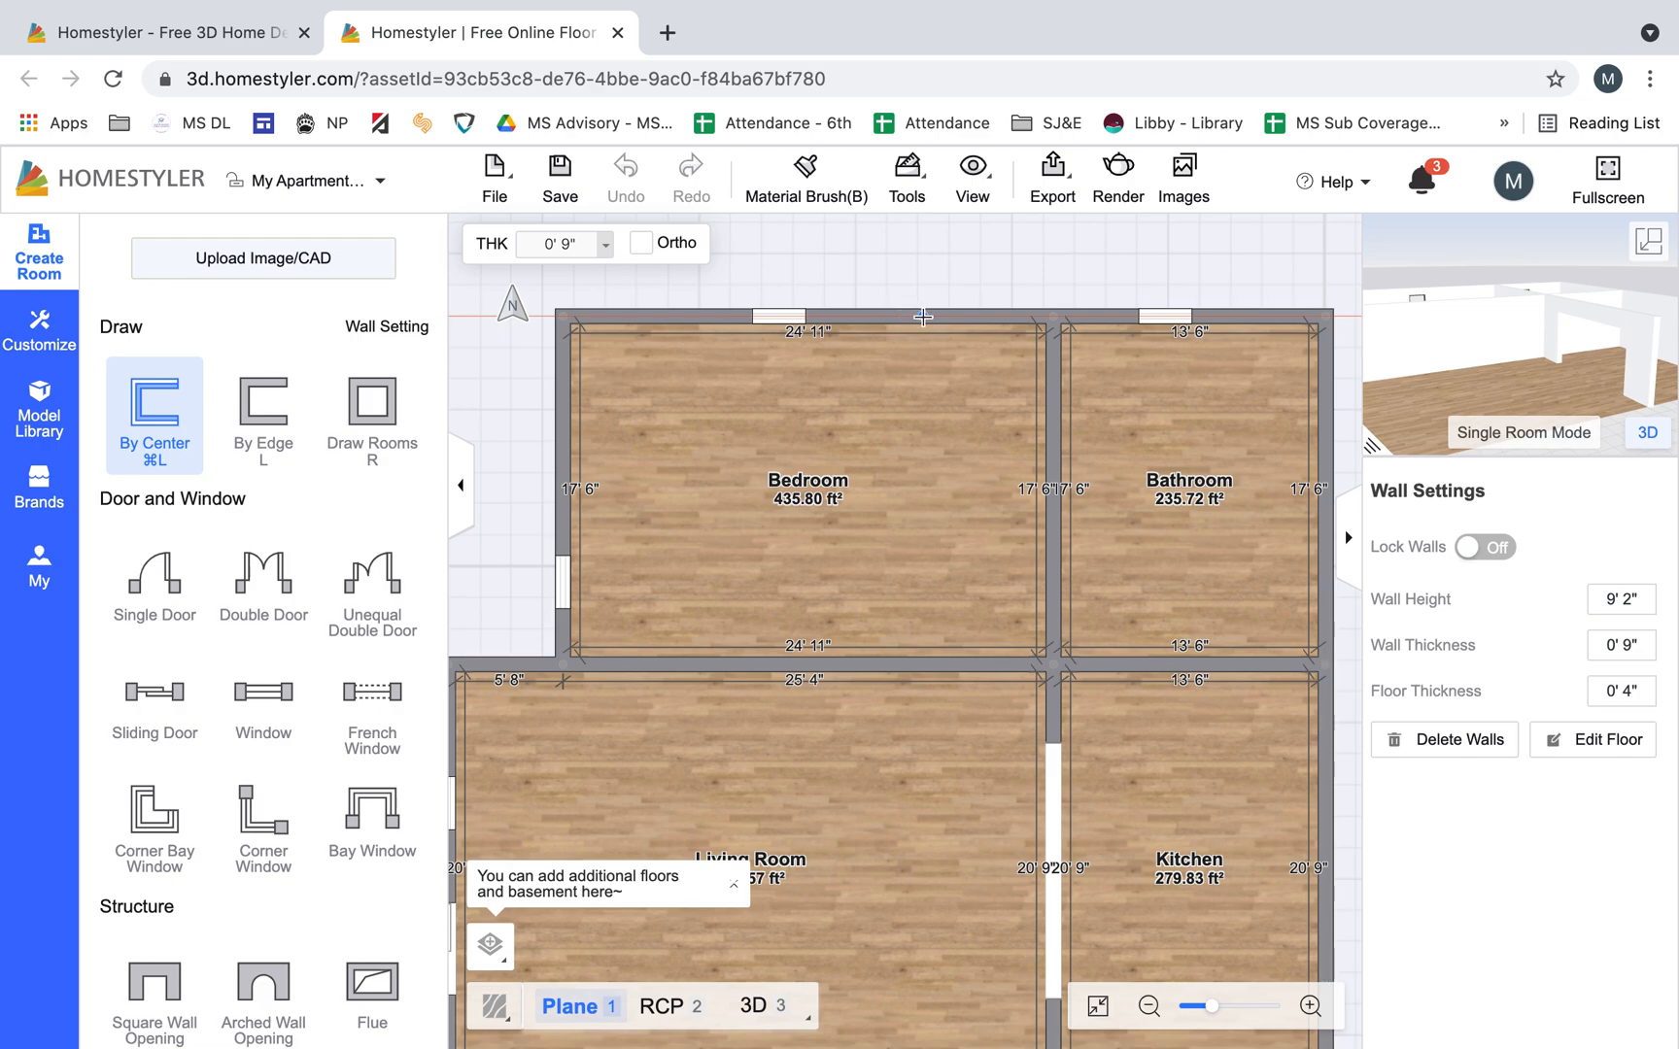
left_click(922, 317)
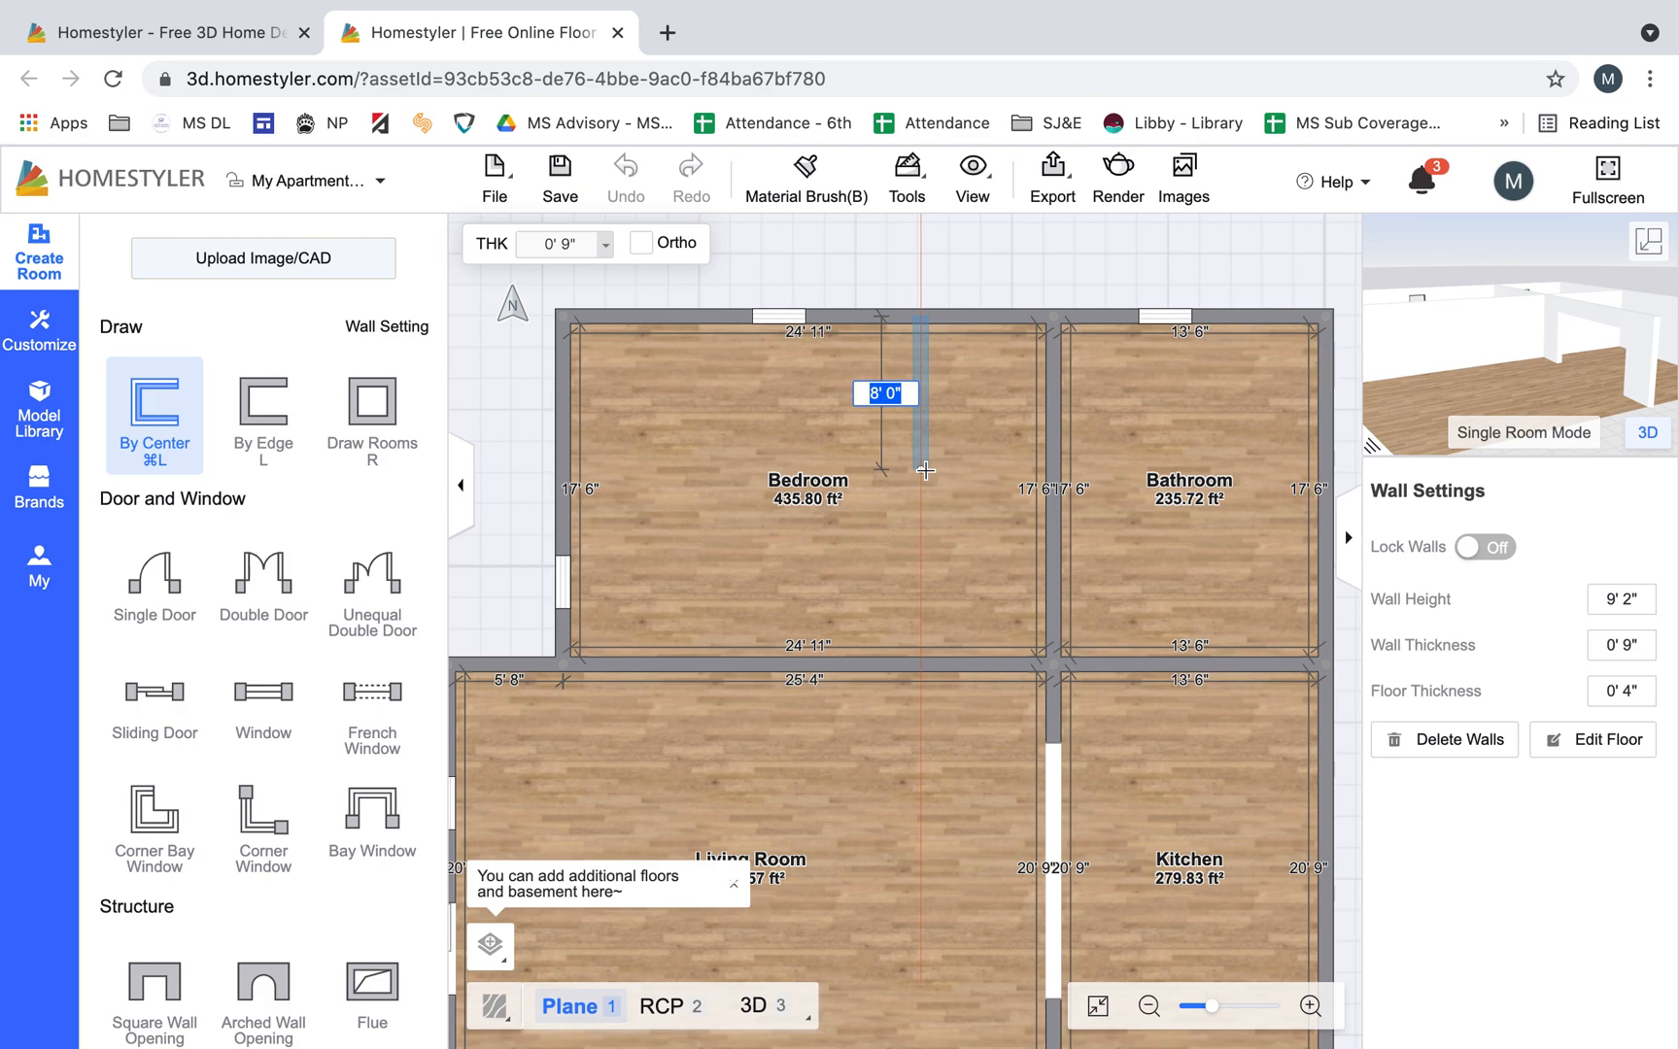
left_click(922, 470)
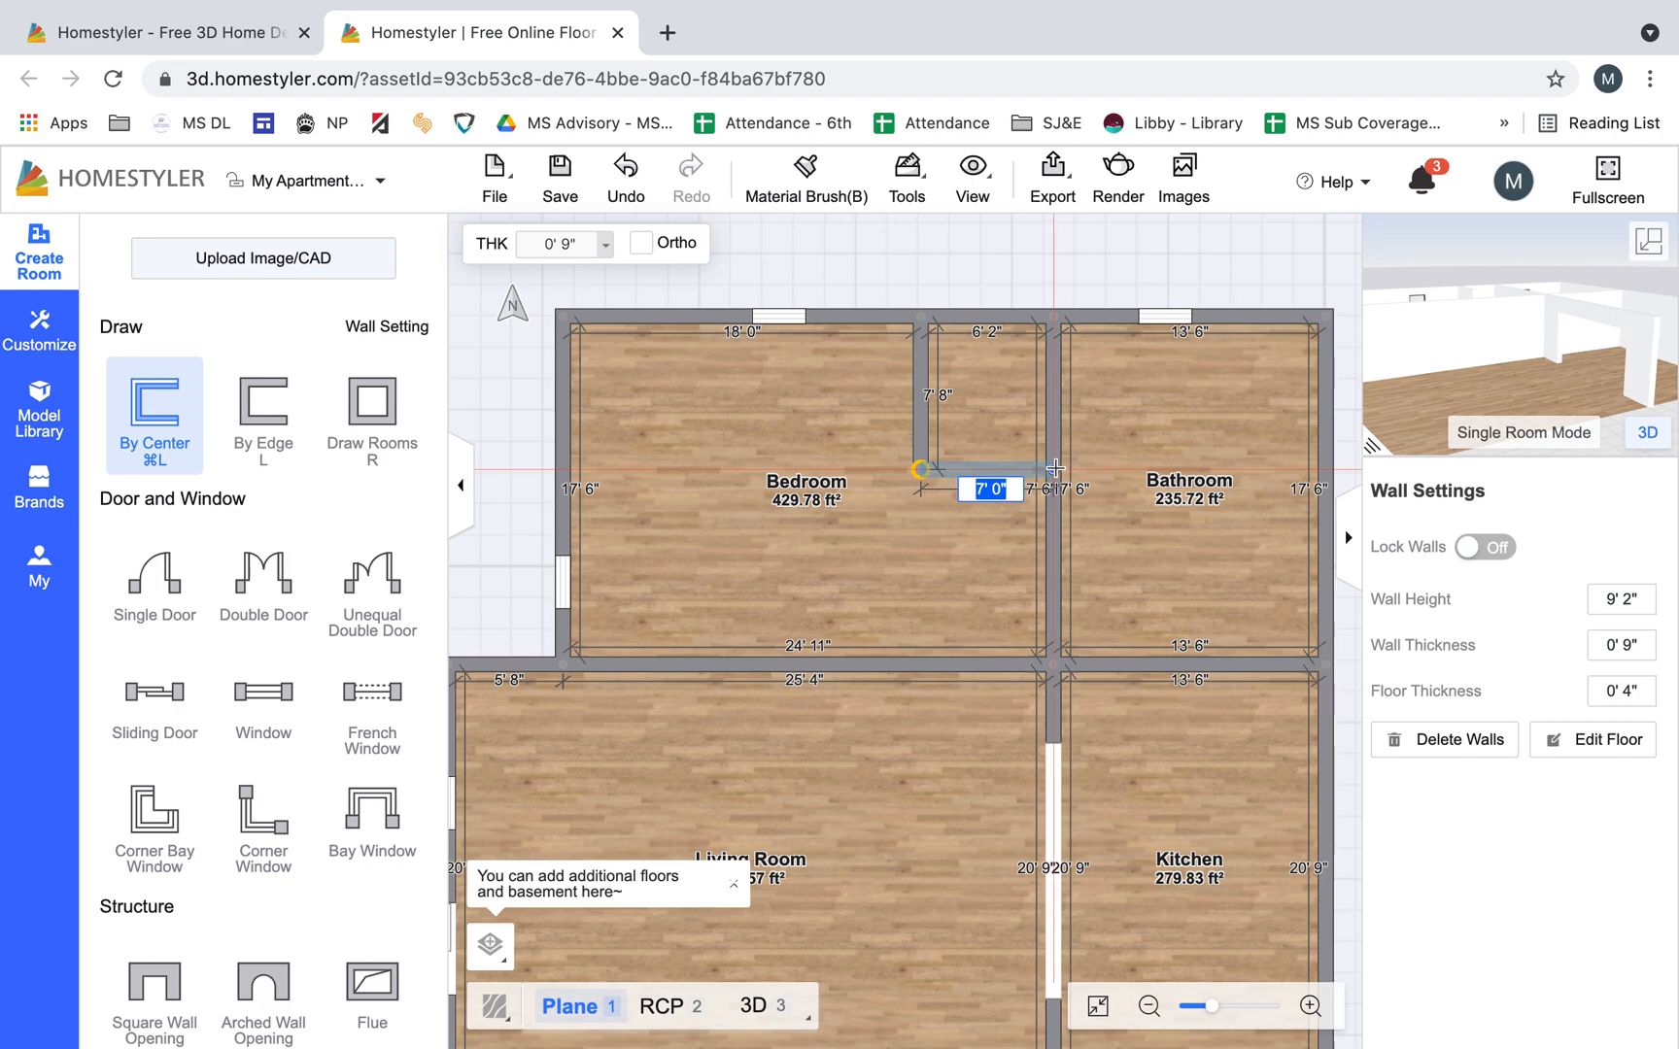
left_click(1055, 470)
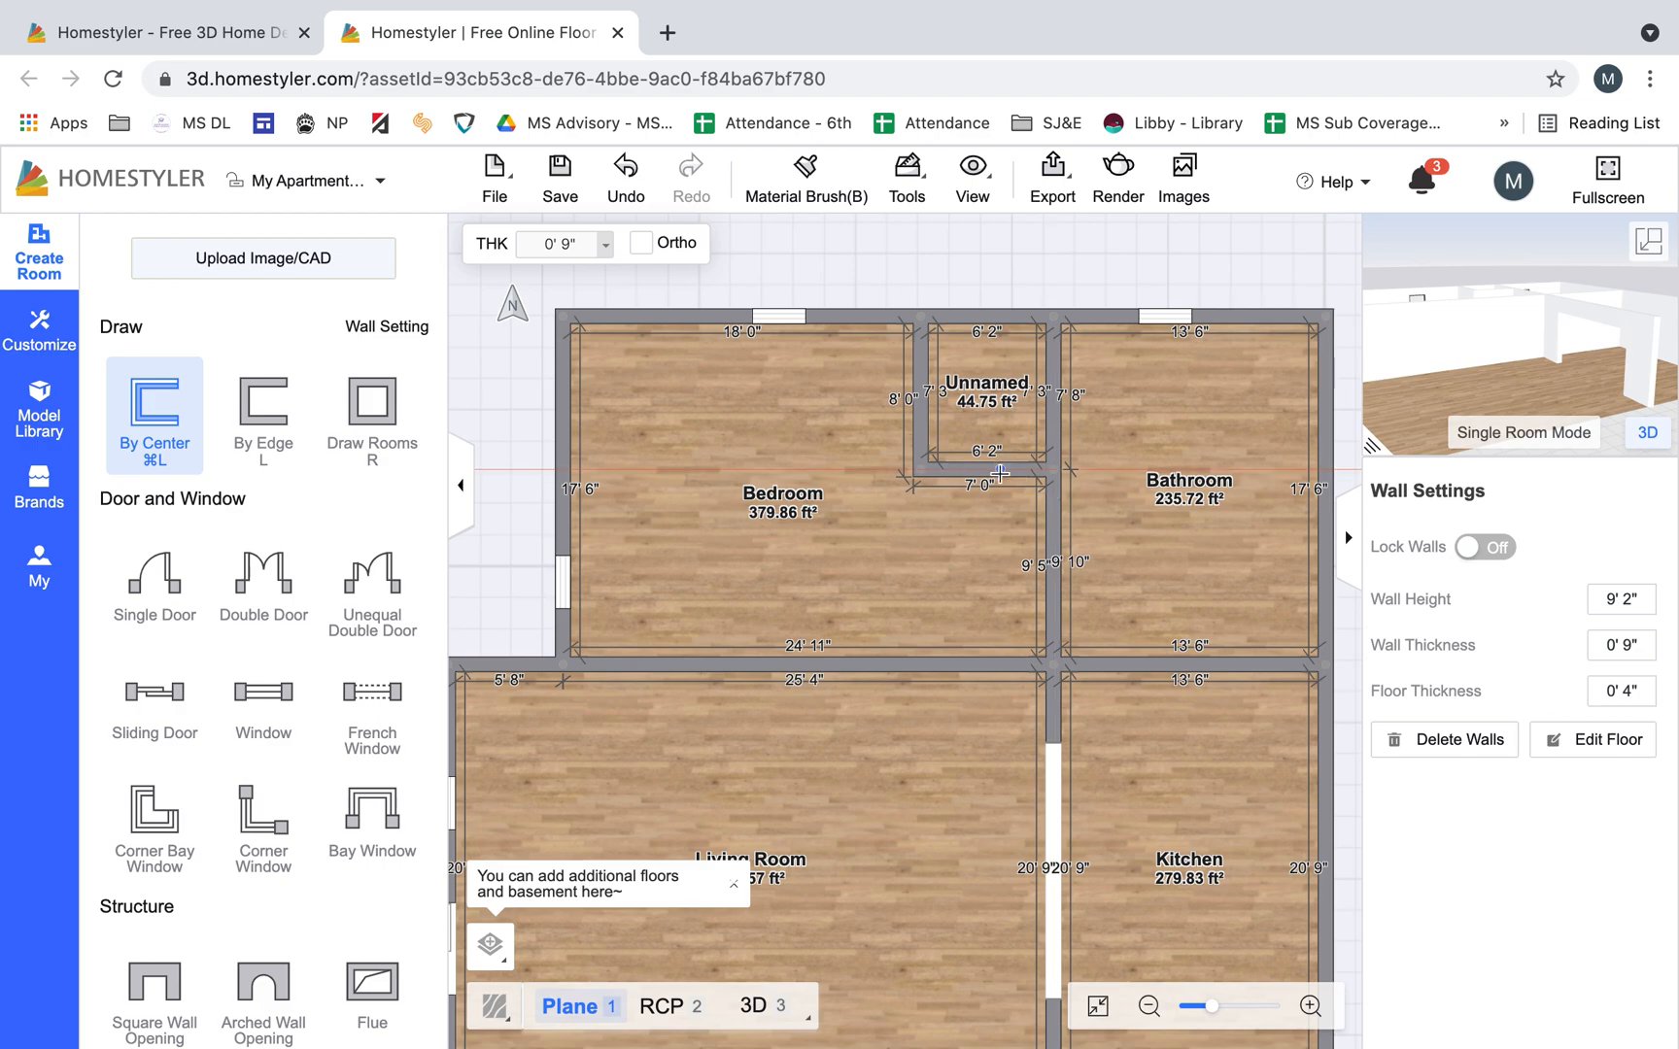
scroll(1488, 329, "up", 5)
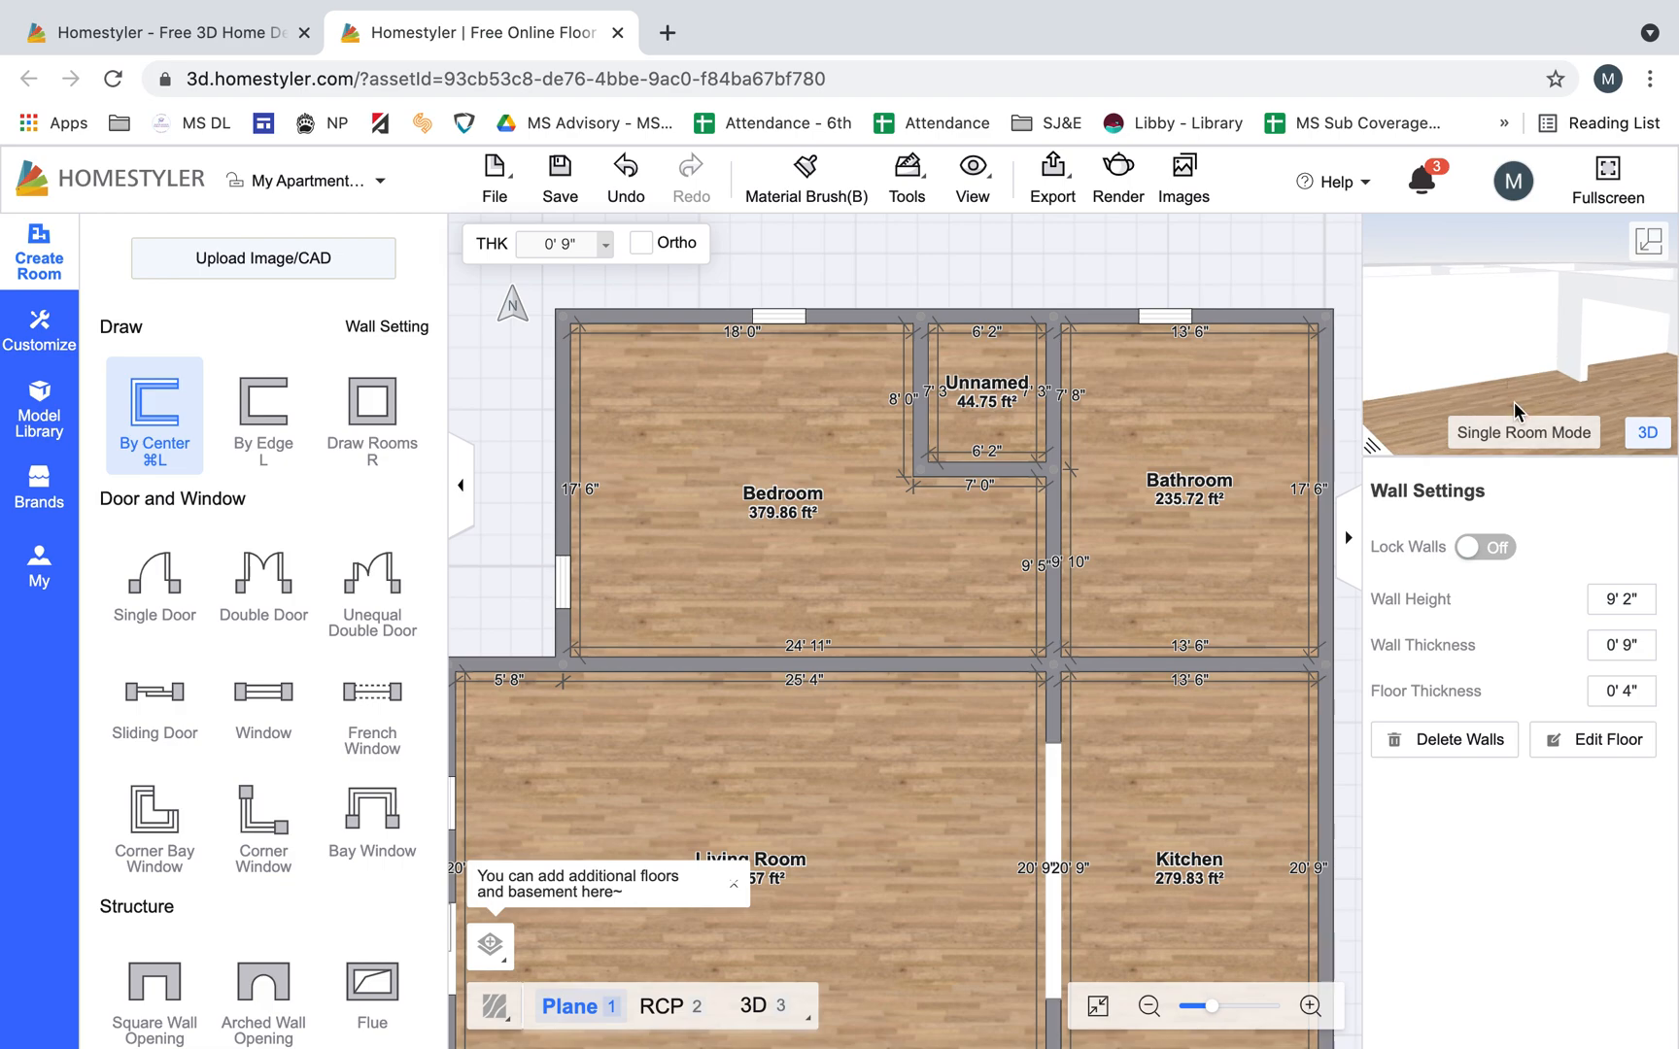
left_click_drag(1514, 401, 1536, 404)
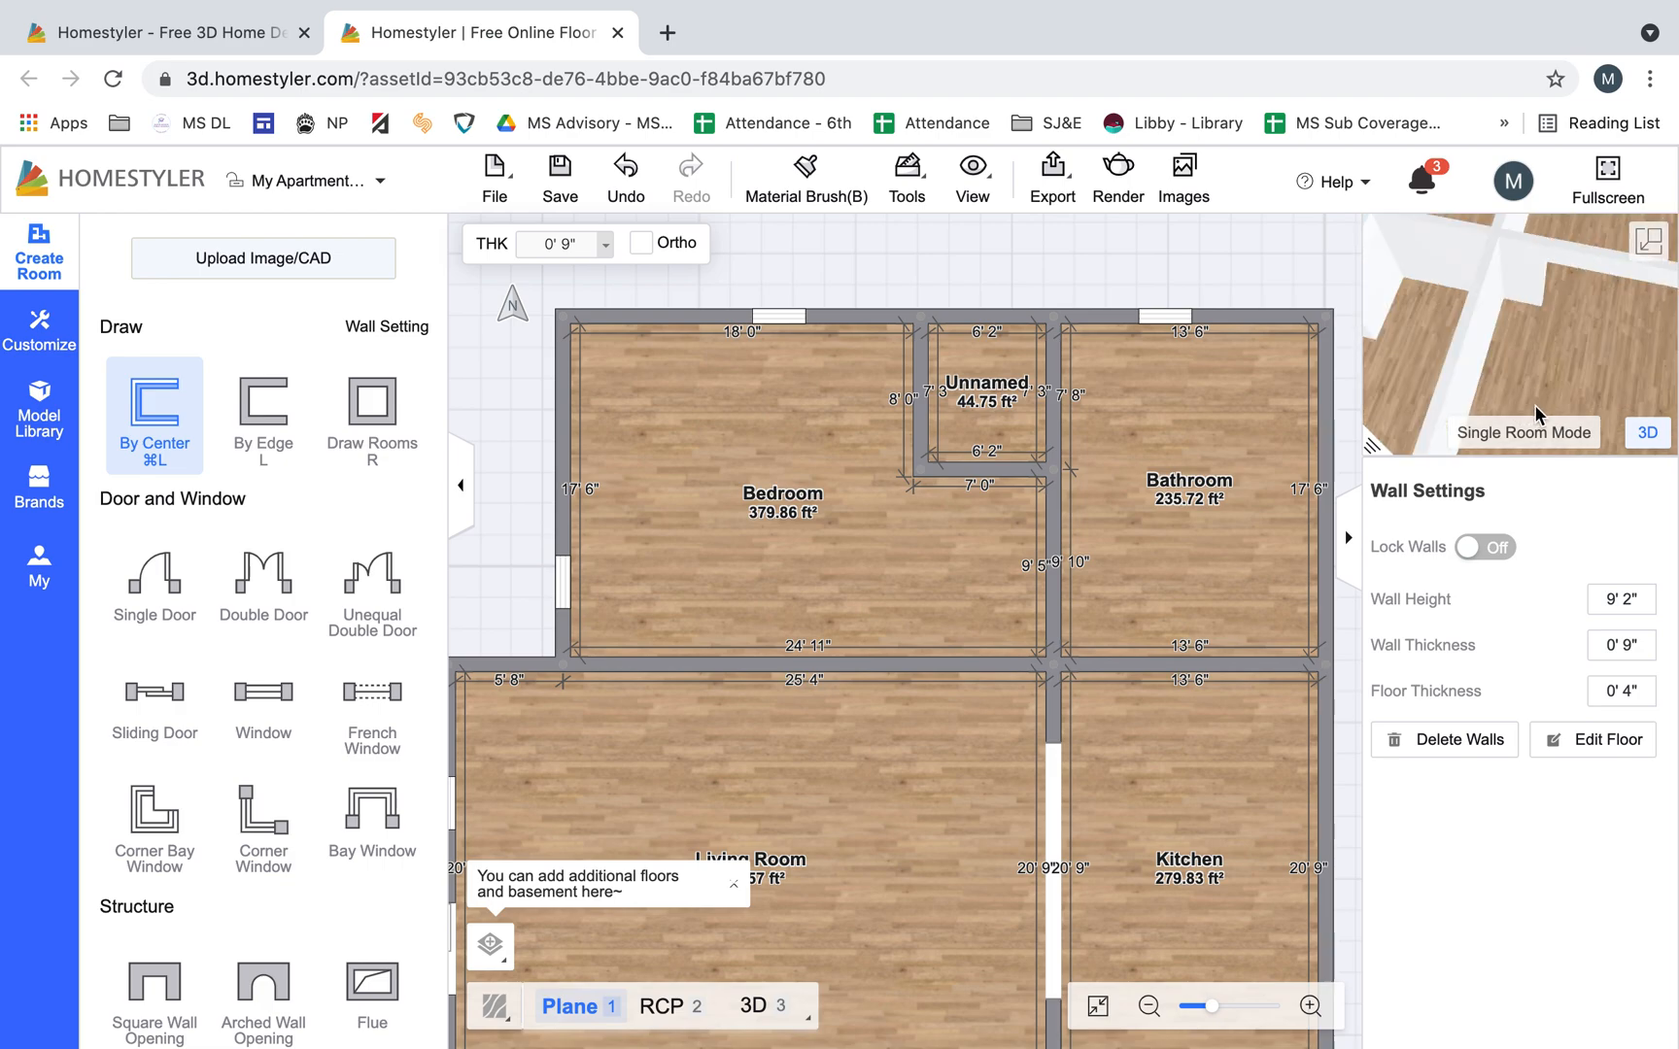
left_click_drag(1508, 321, 1438, 246)
scroll(1431, 279, "down", 5)
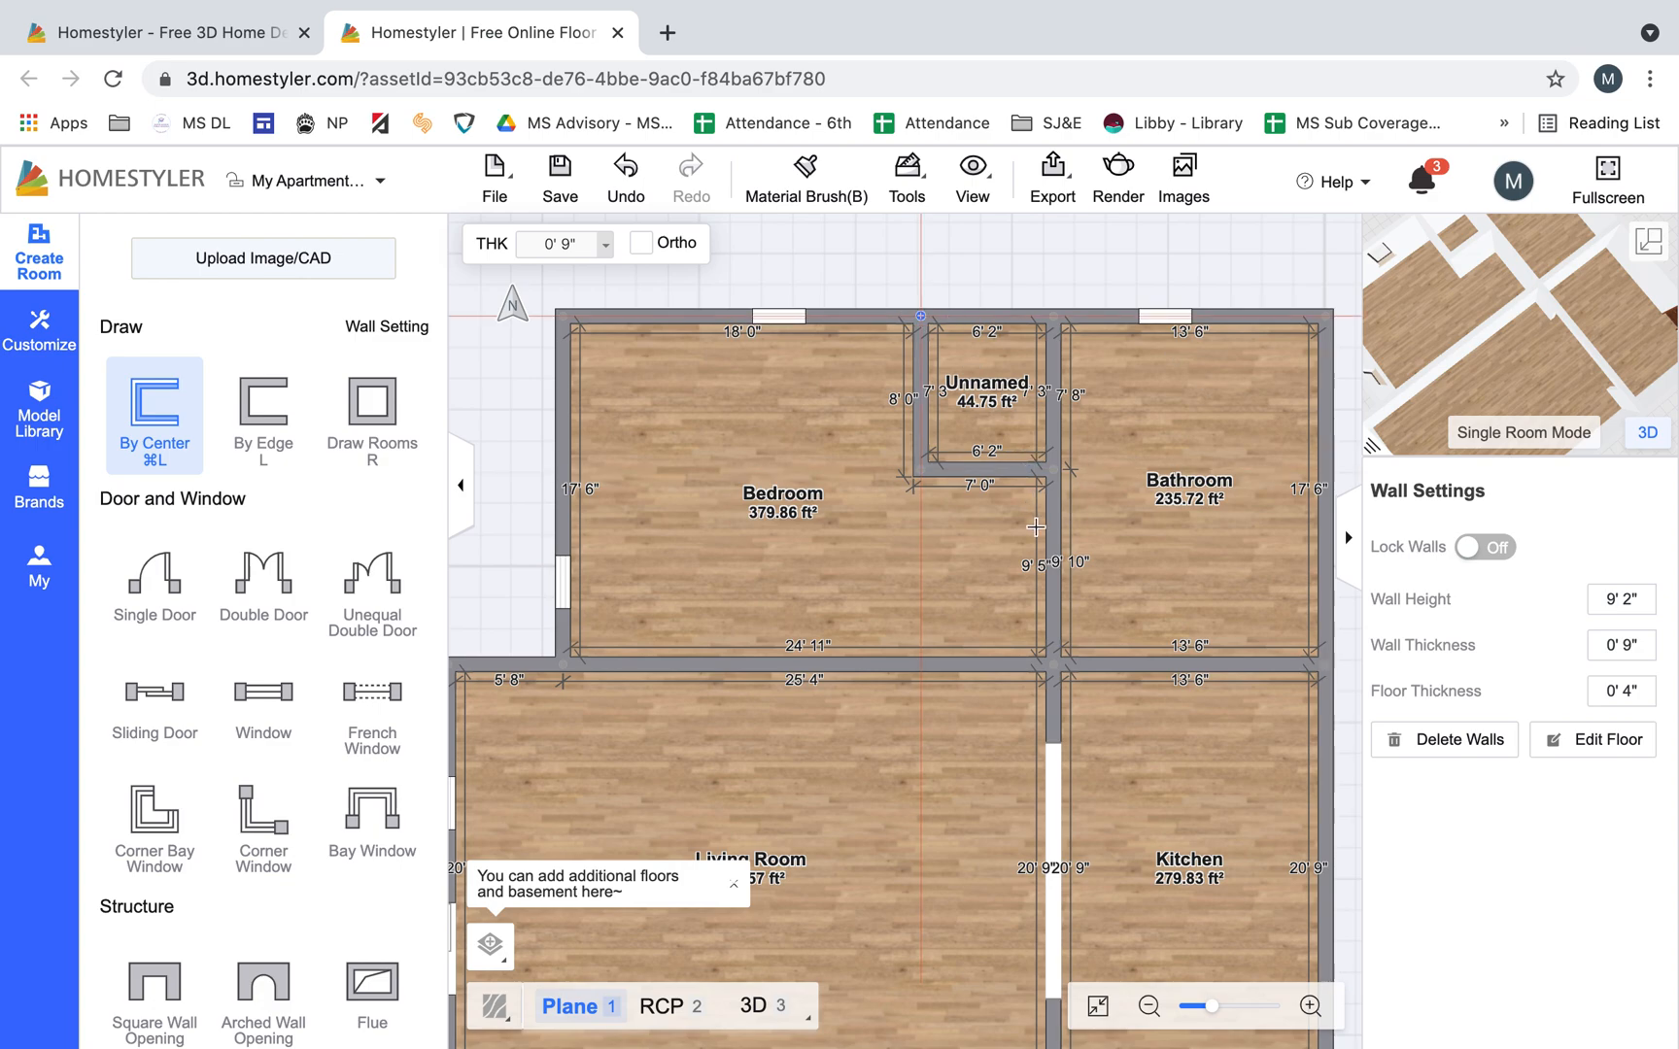
Place an arched wall opening 3' 3" wide in the closet's lower wall, about 1' 7" from the bathroom wall, and view it in 3D
scroll(281, 690, "down", 2)
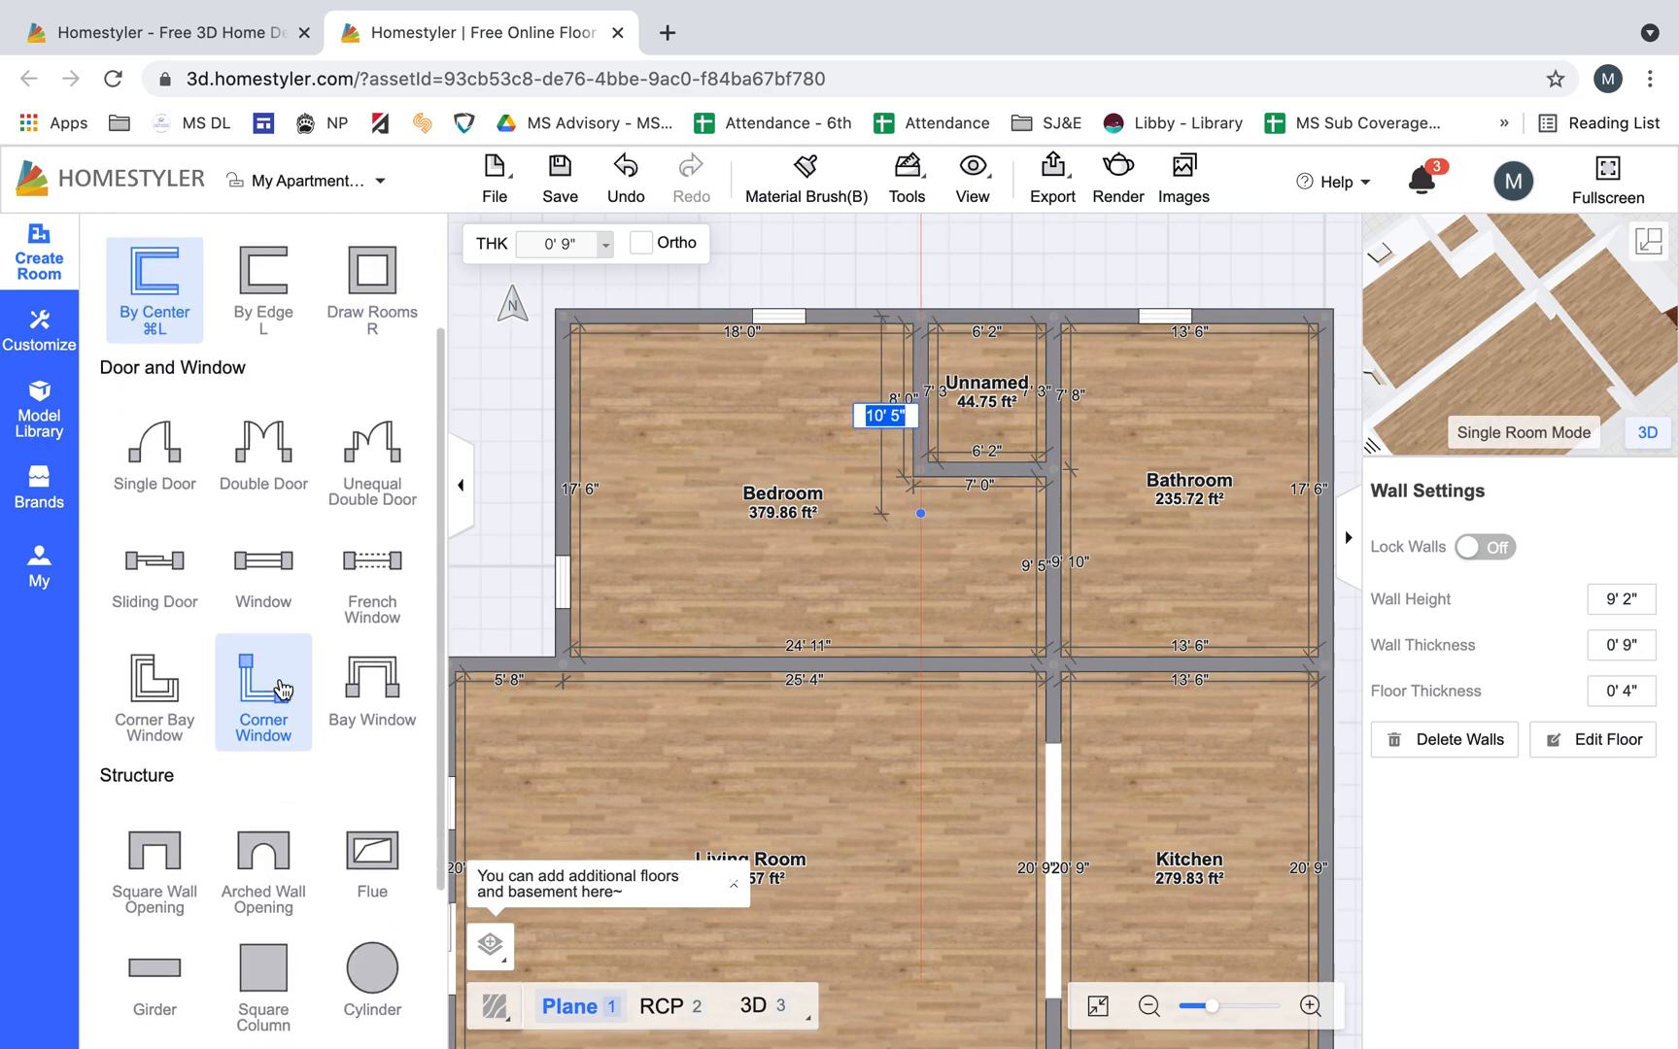
scroll(281, 690, "down", 1)
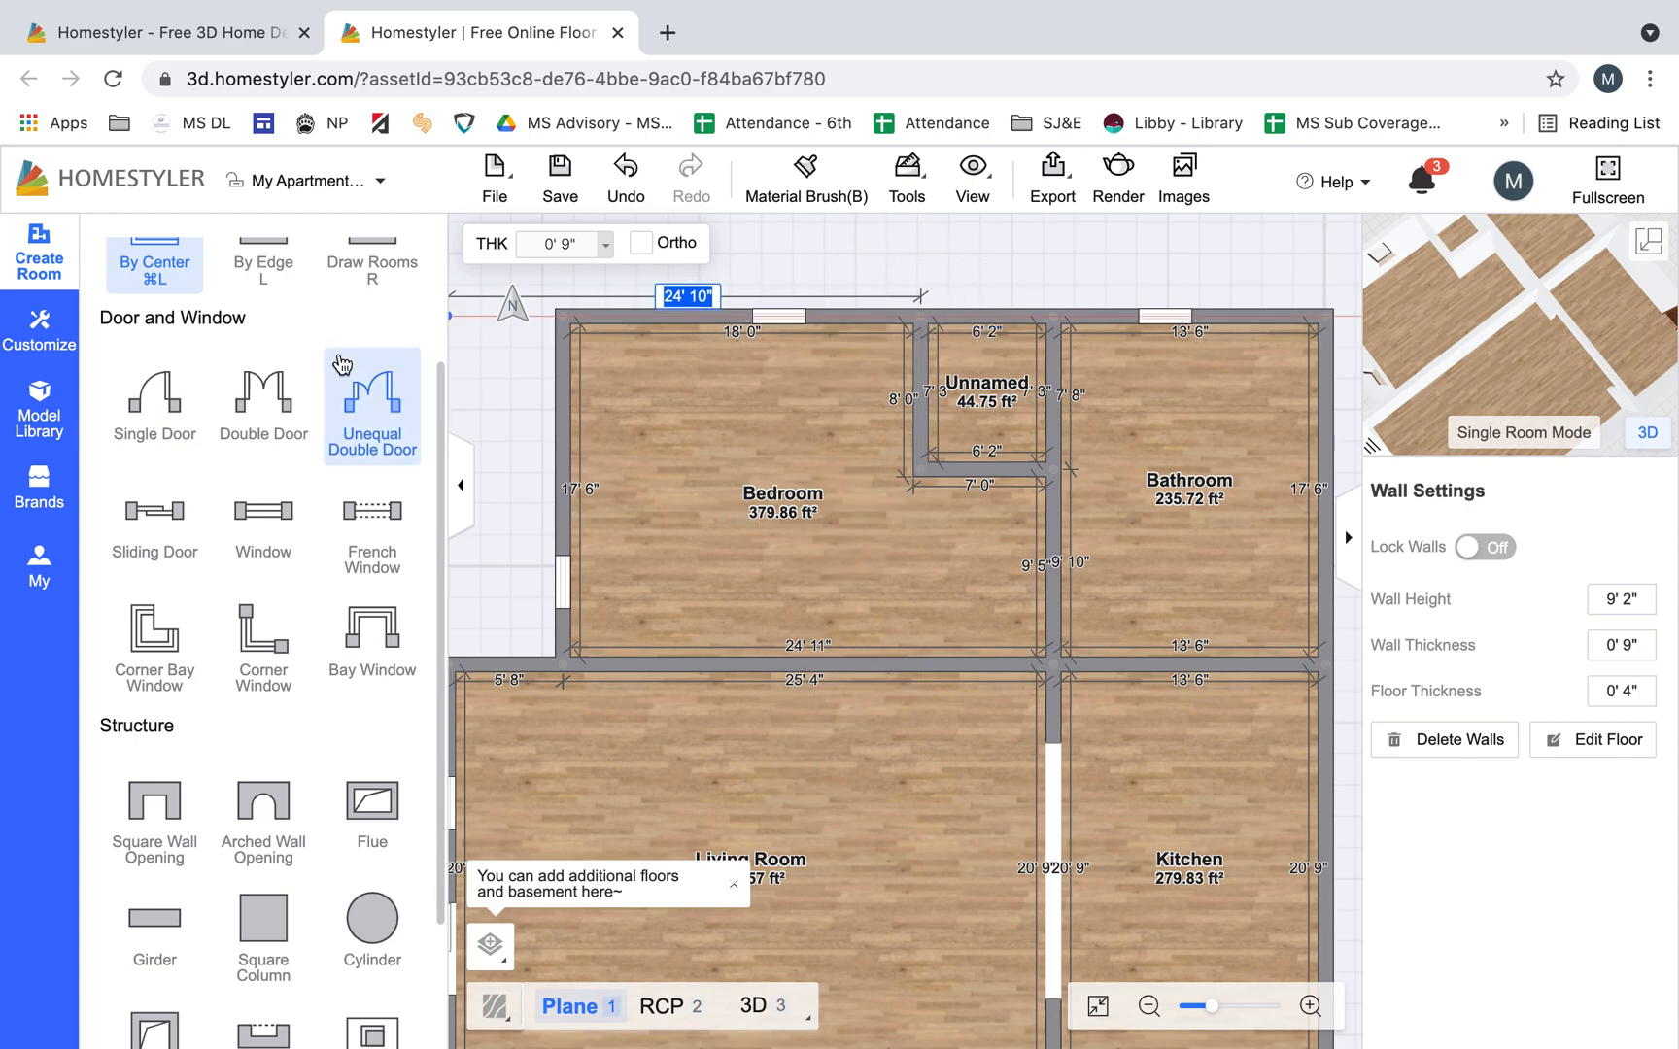
scroll(356, 375, "up", 3)
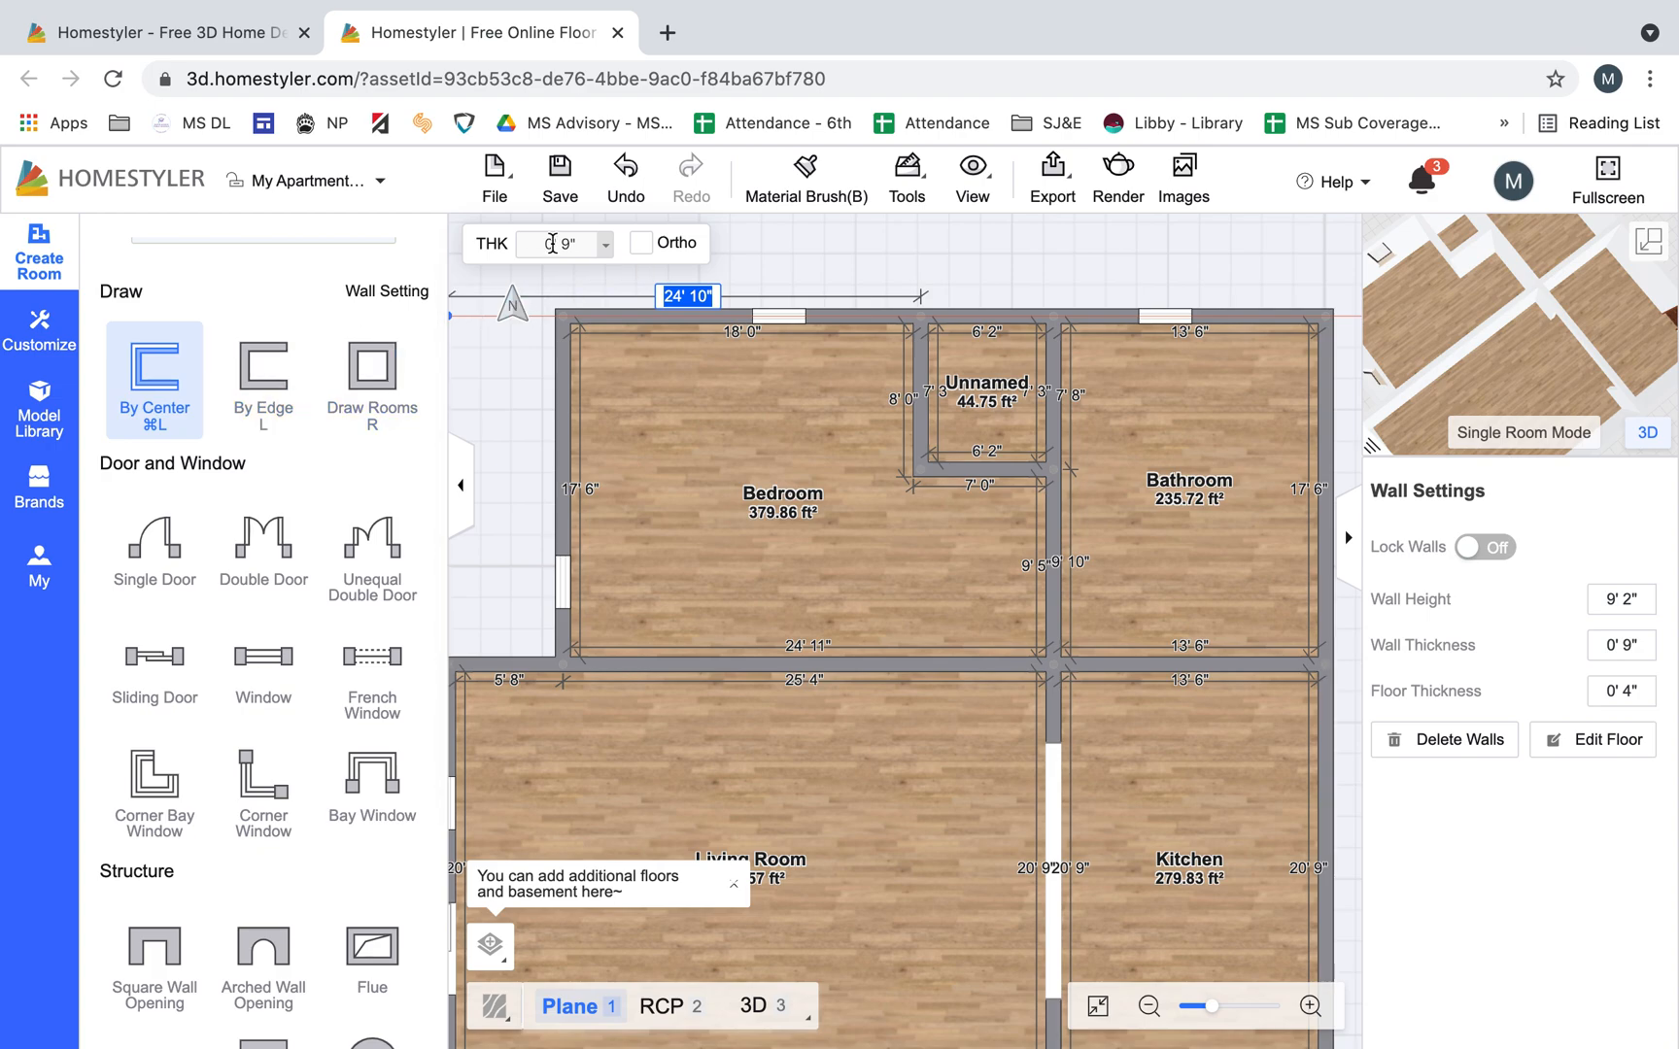
key("Escape")
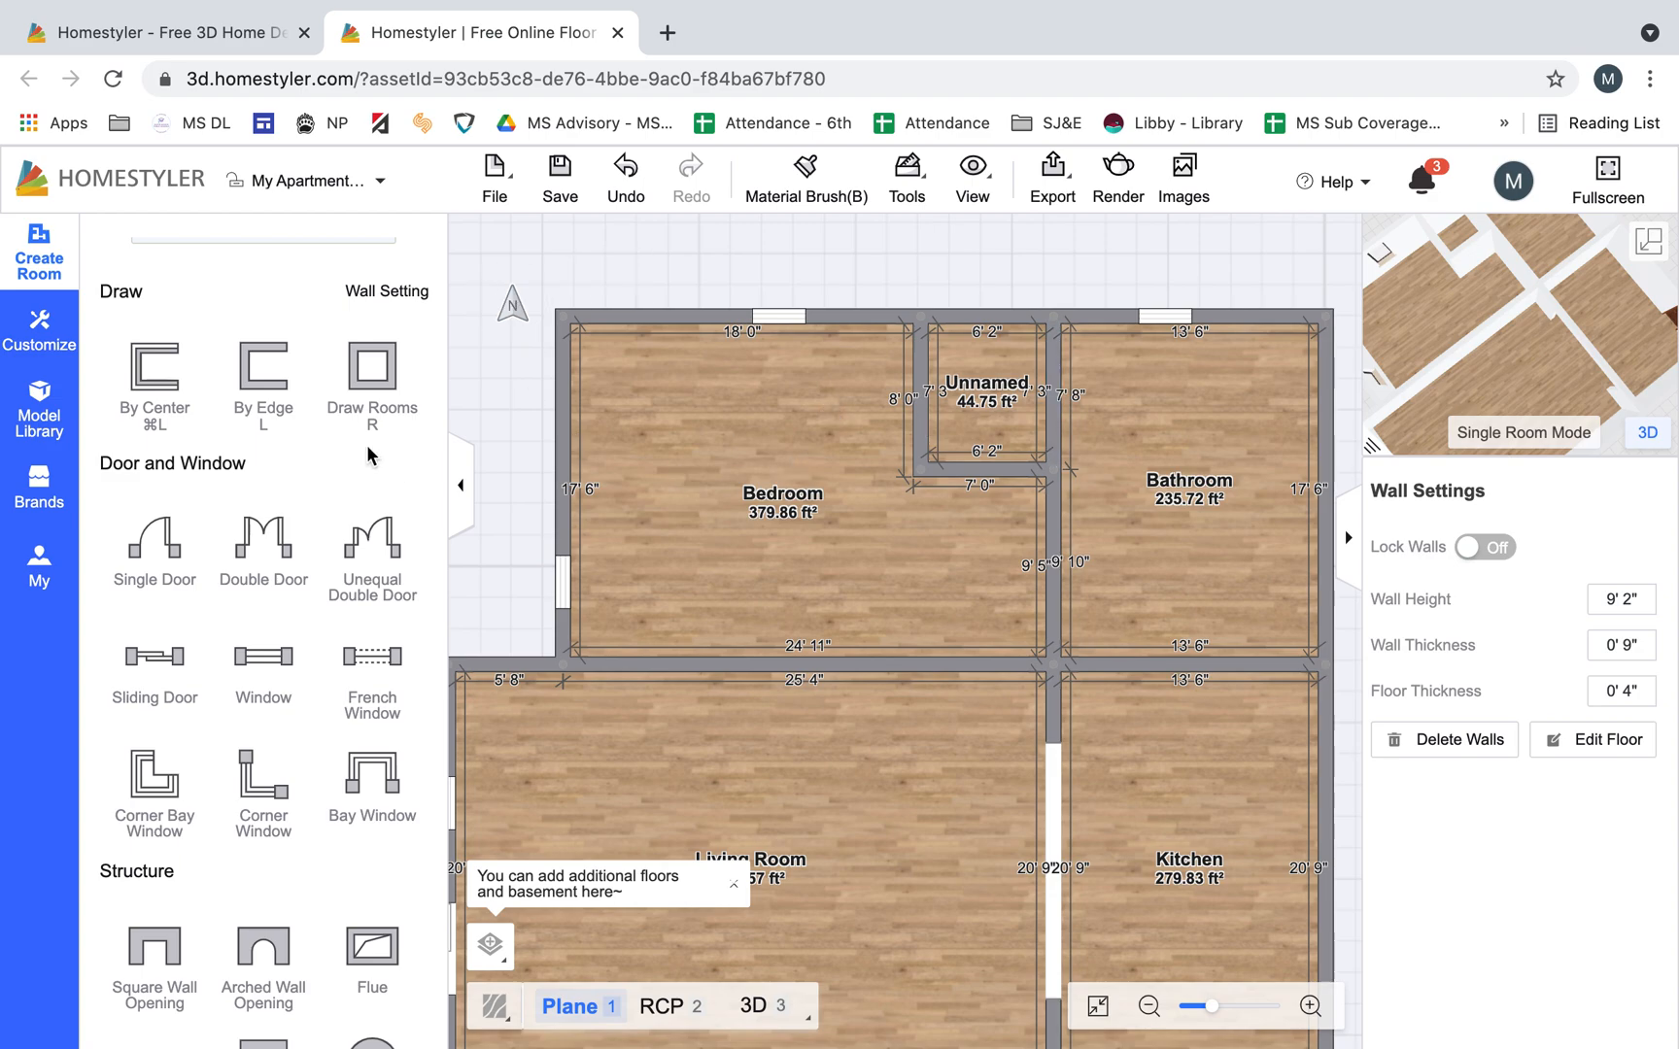
scroll(262, 651, "down", 1)
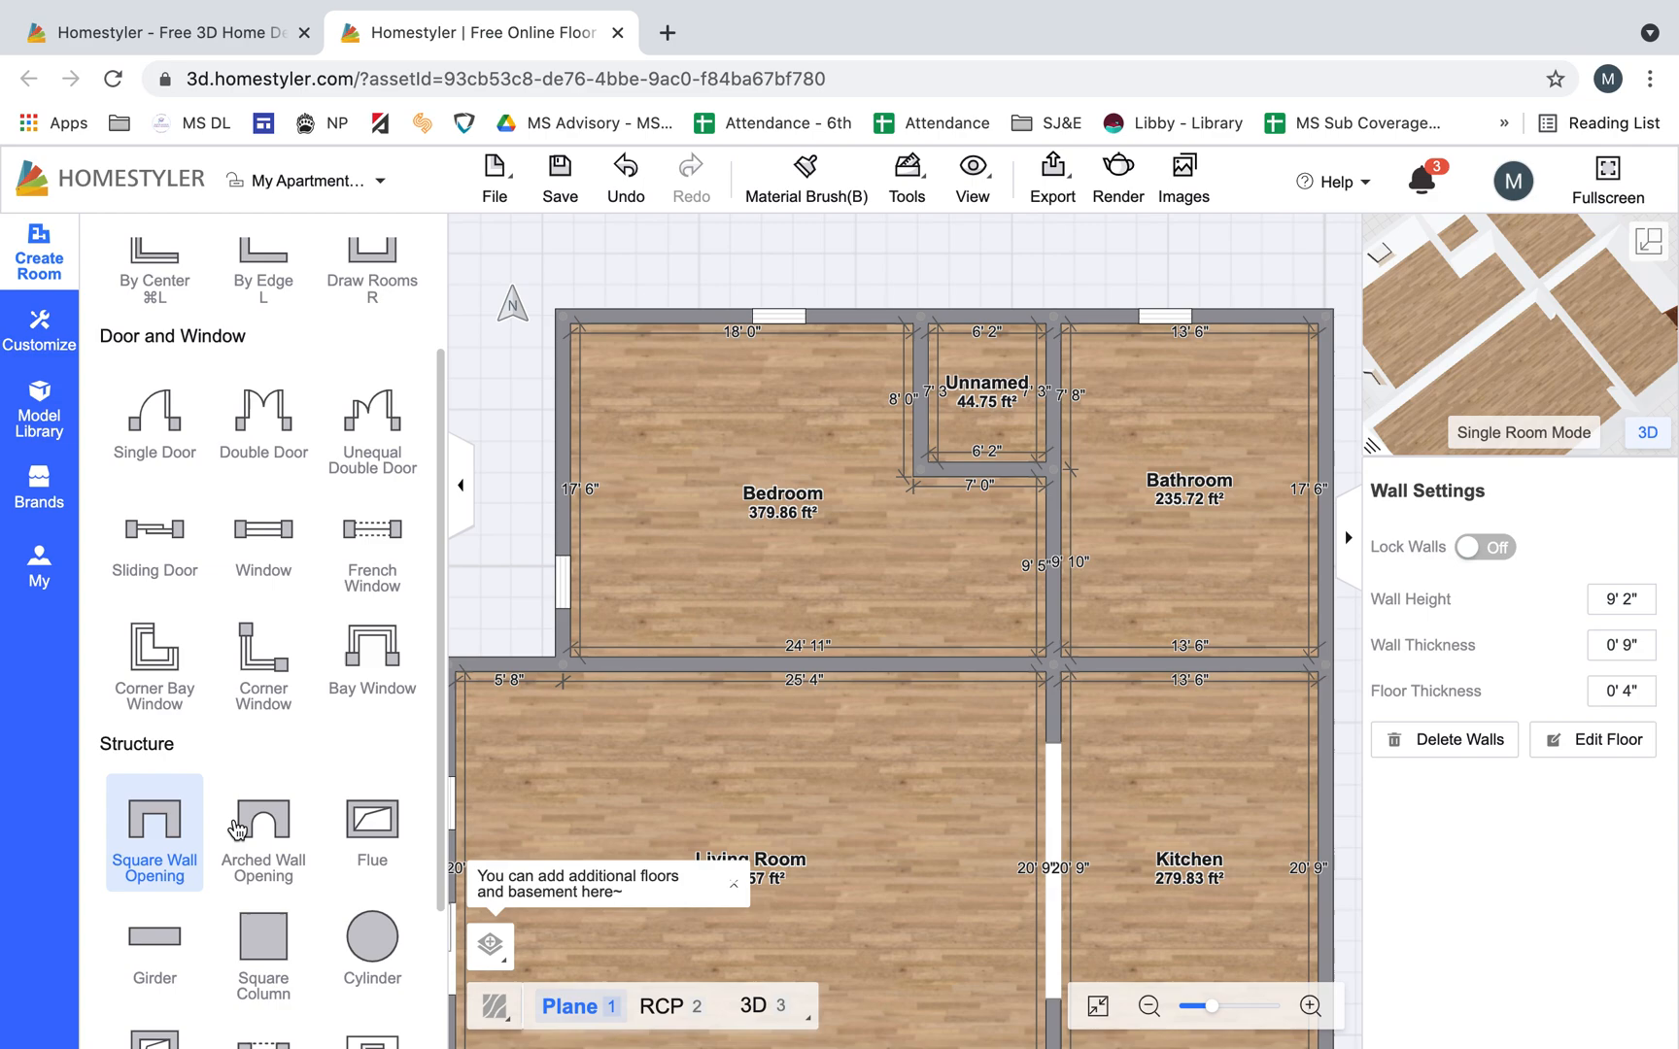
left_click(265, 822)
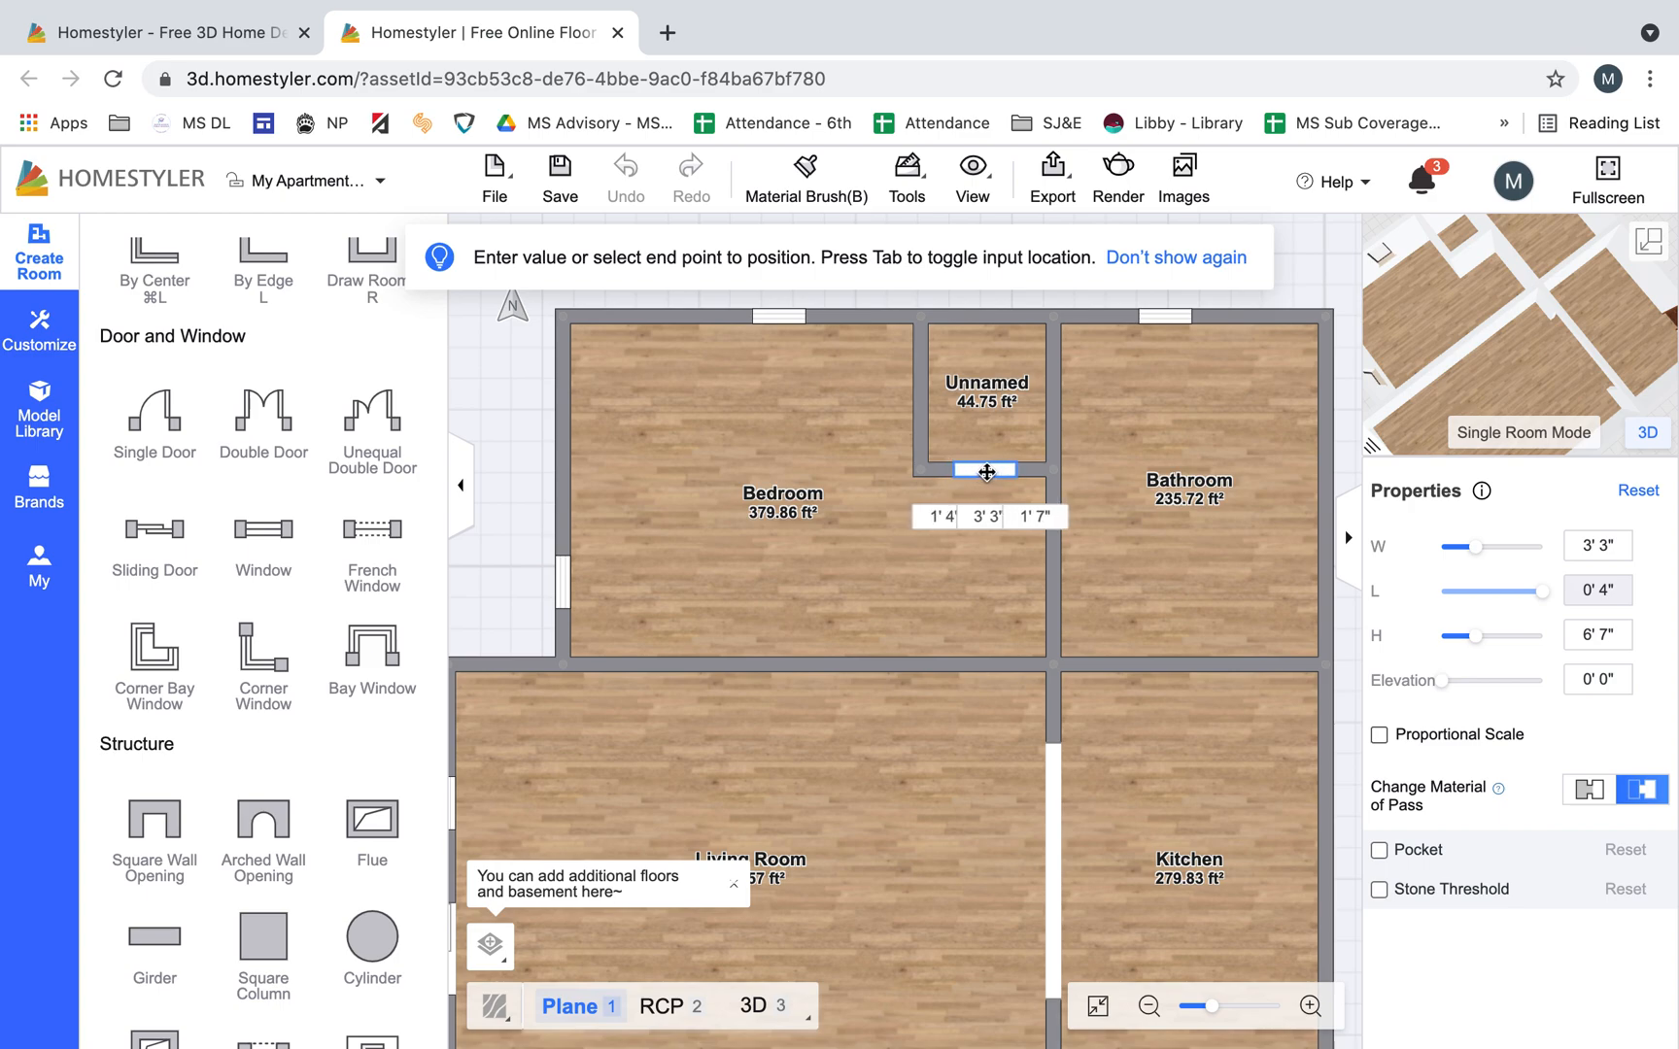
left_click(986, 471)
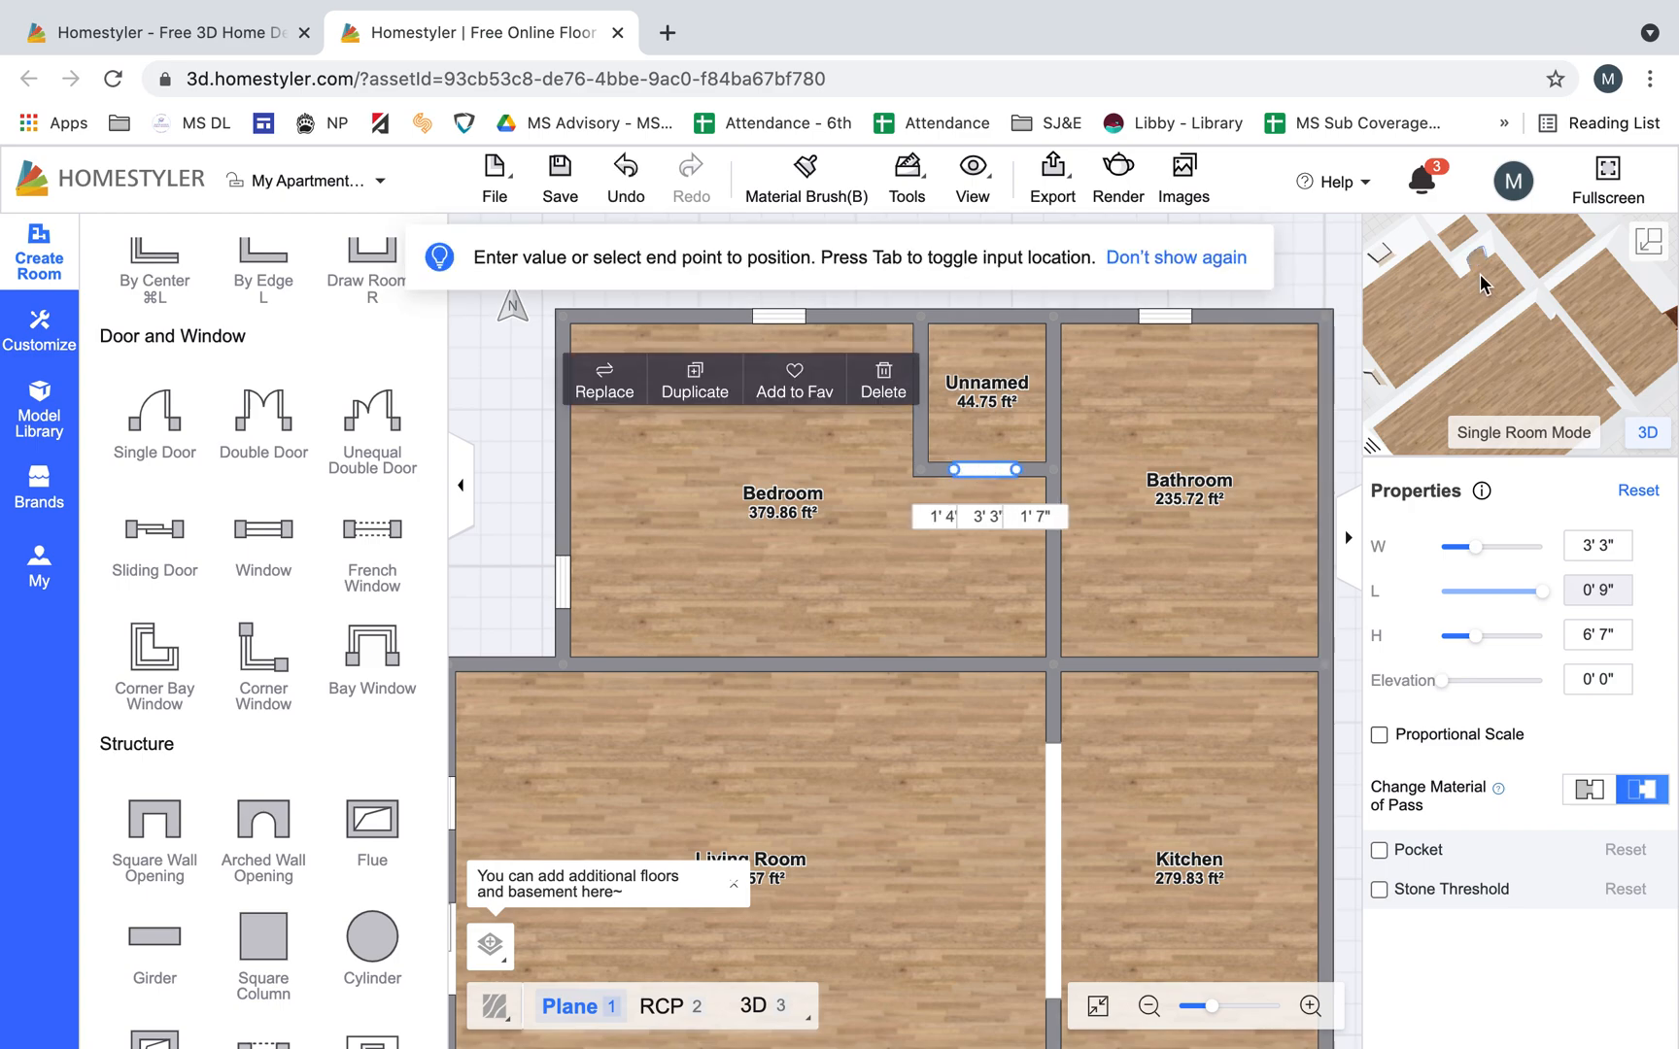
mouse_move(1491, 272)
left_mouse_down()
mouse_move(1494, 315)
mouse_move(1478, 260)
left_mouse_up()
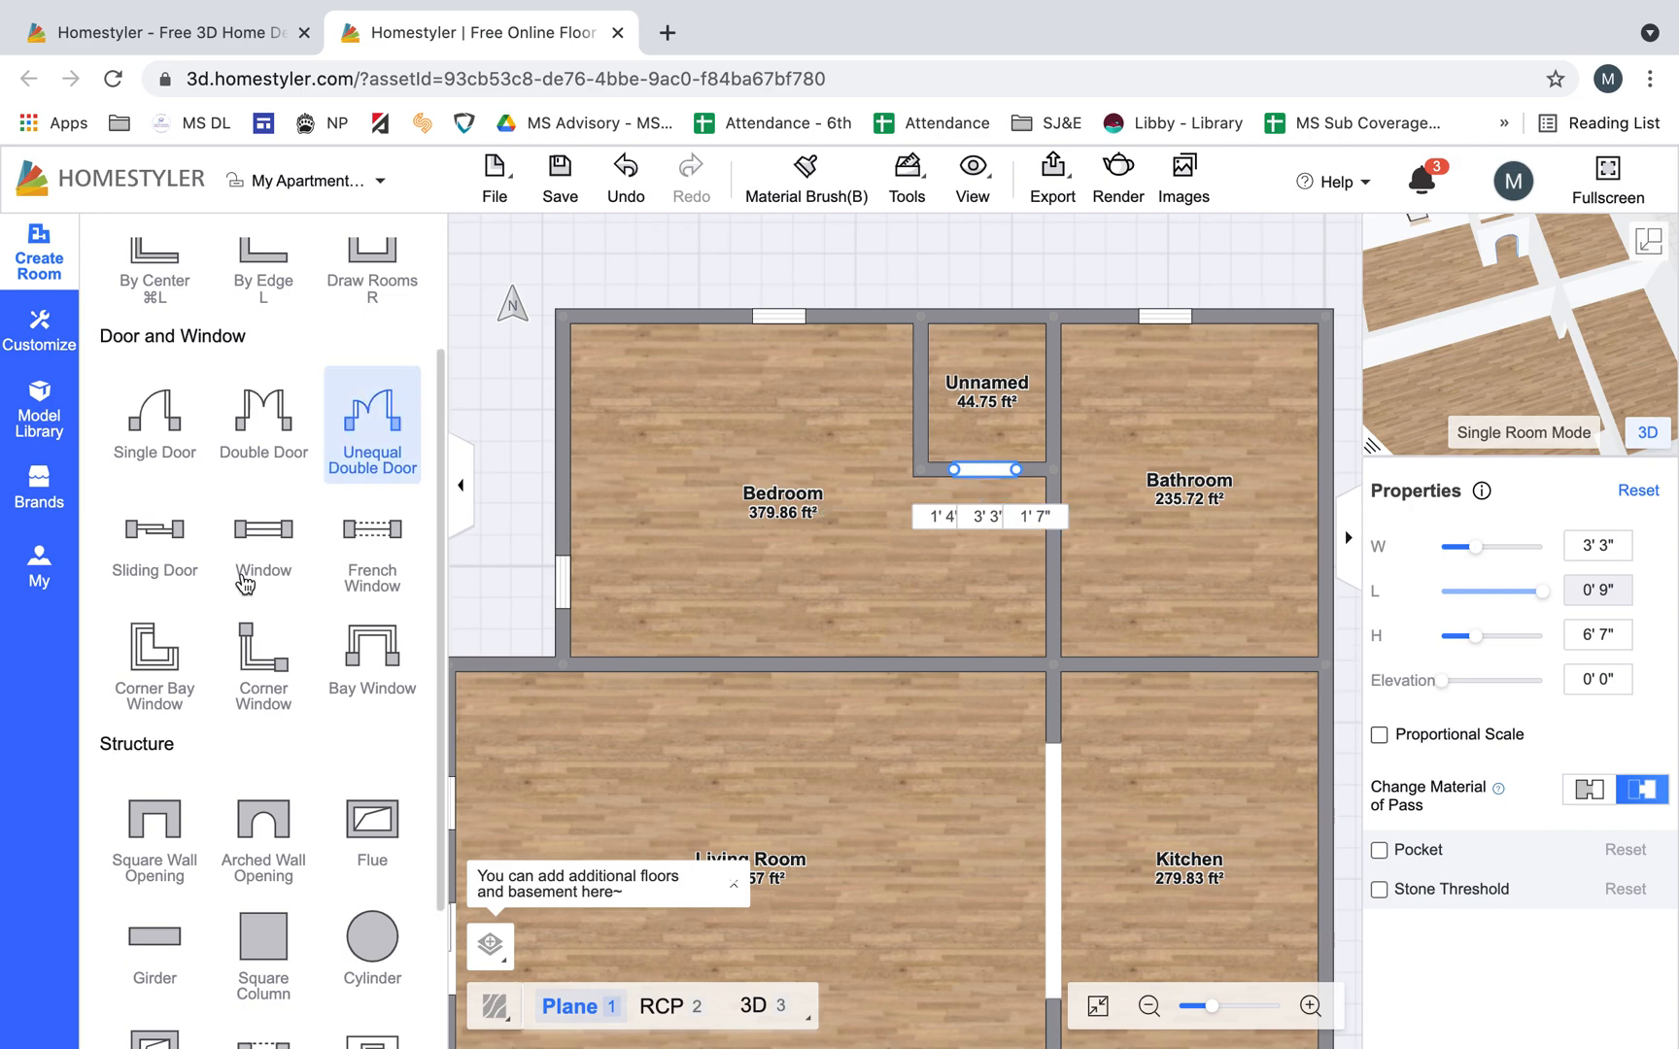
Place a single door 3' 0" wide in the bedroom–living room wall, about 3' 8" from its left end, and dismiss the wall-connection tip
scroll(263, 561, "down", 1)
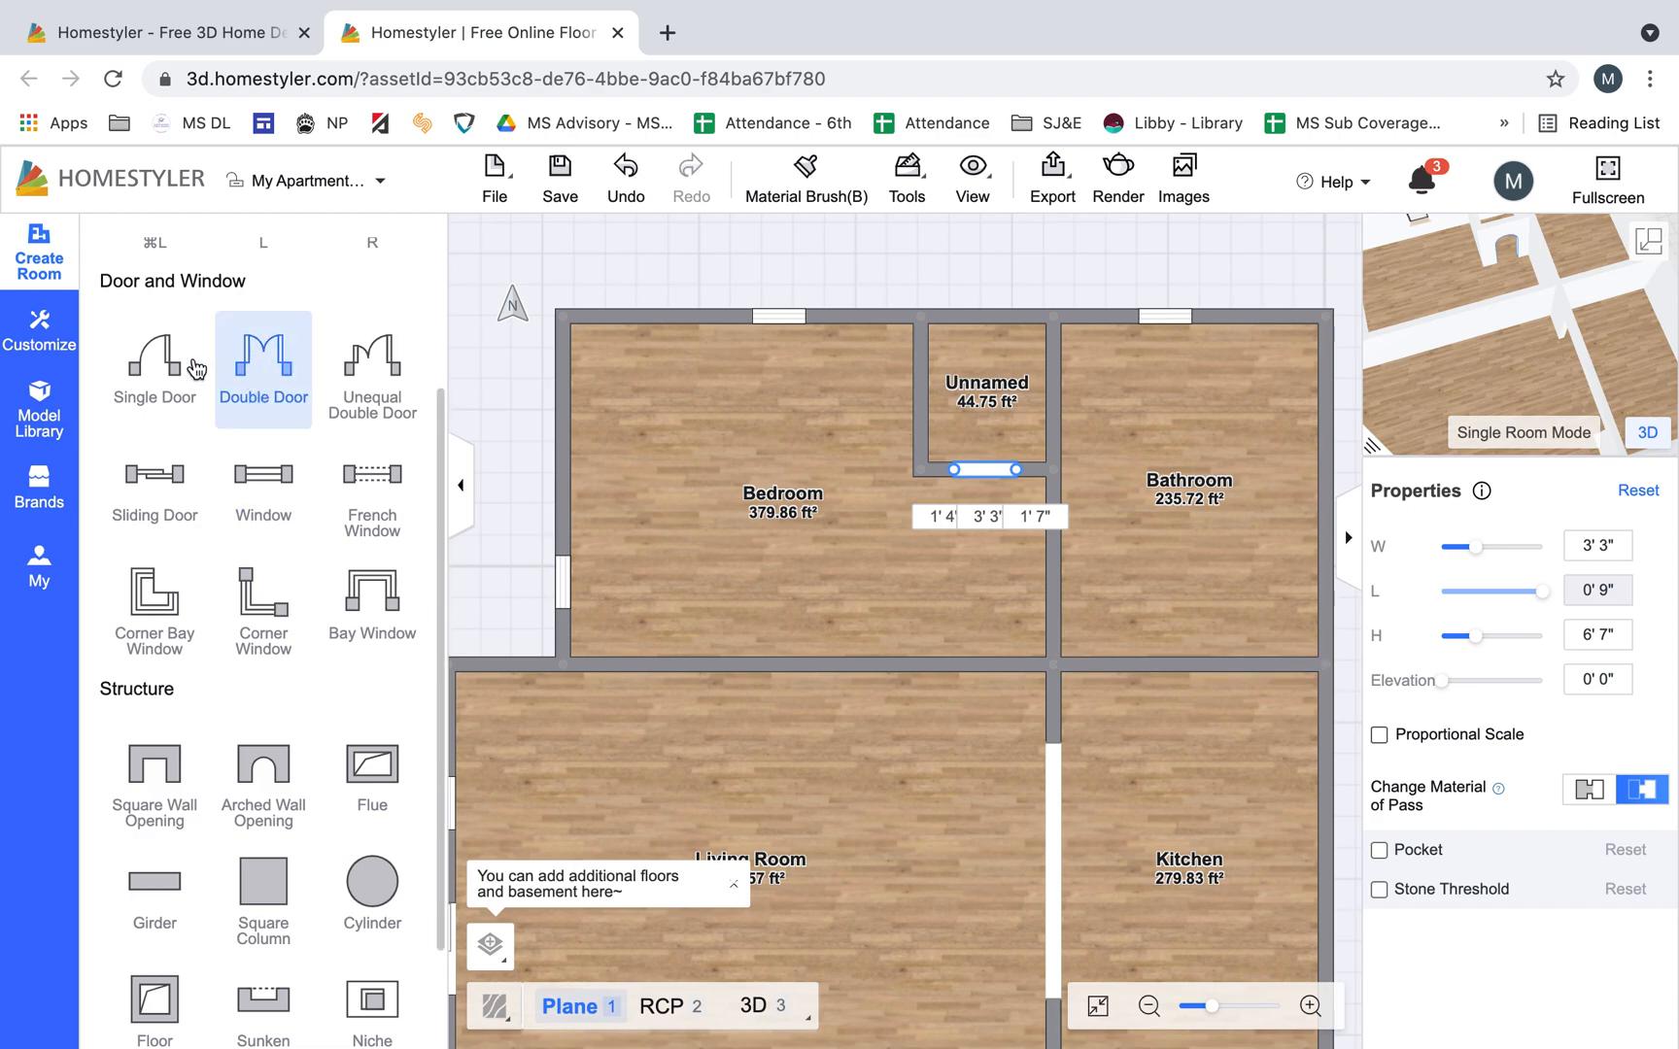
left_click(170, 367)
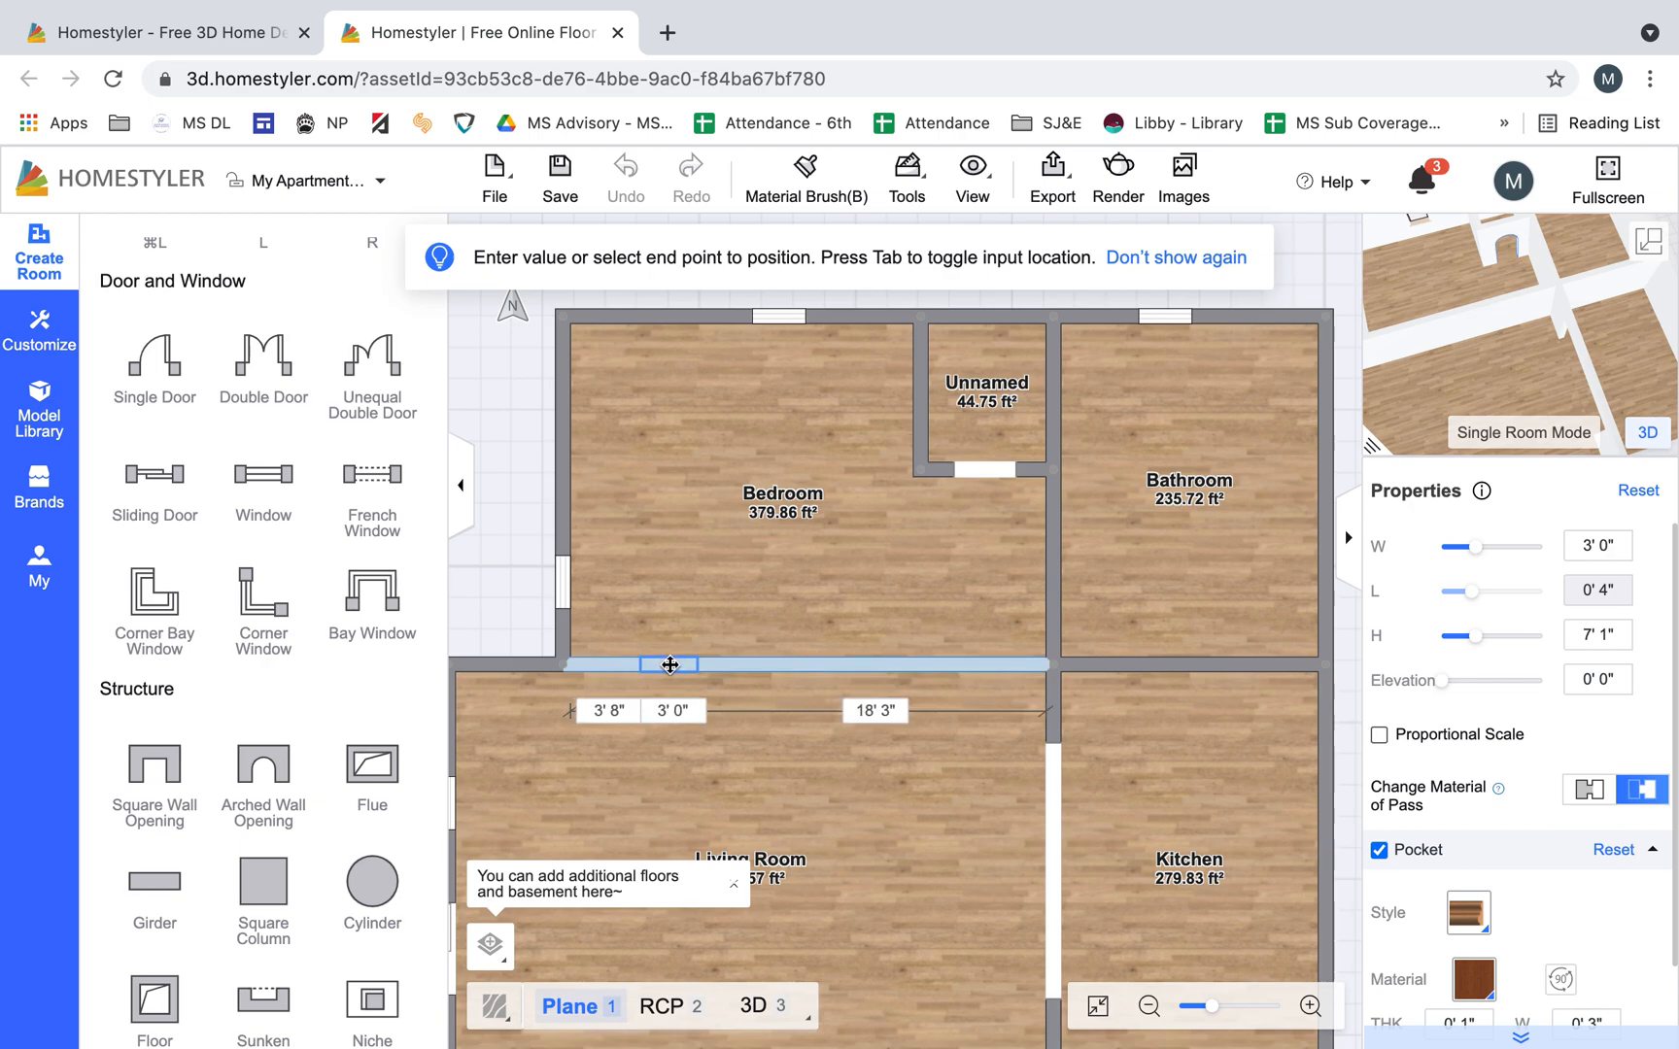
left_click(670, 665)
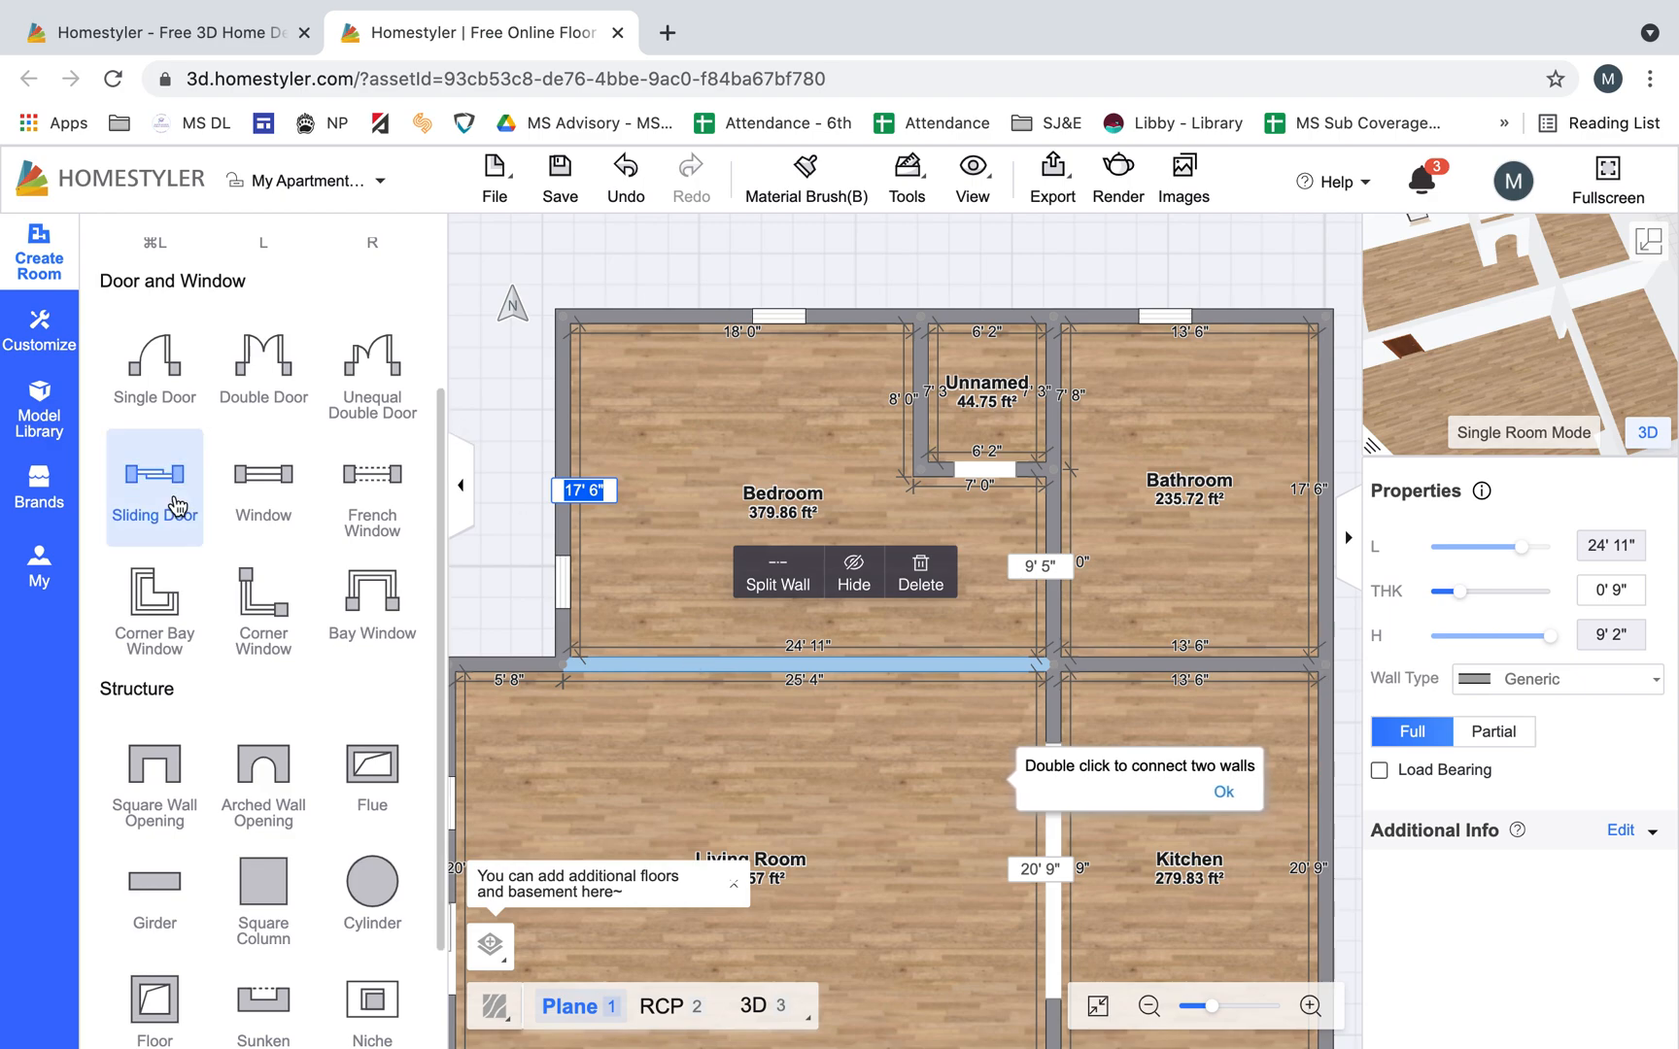
left_click(1224, 795)
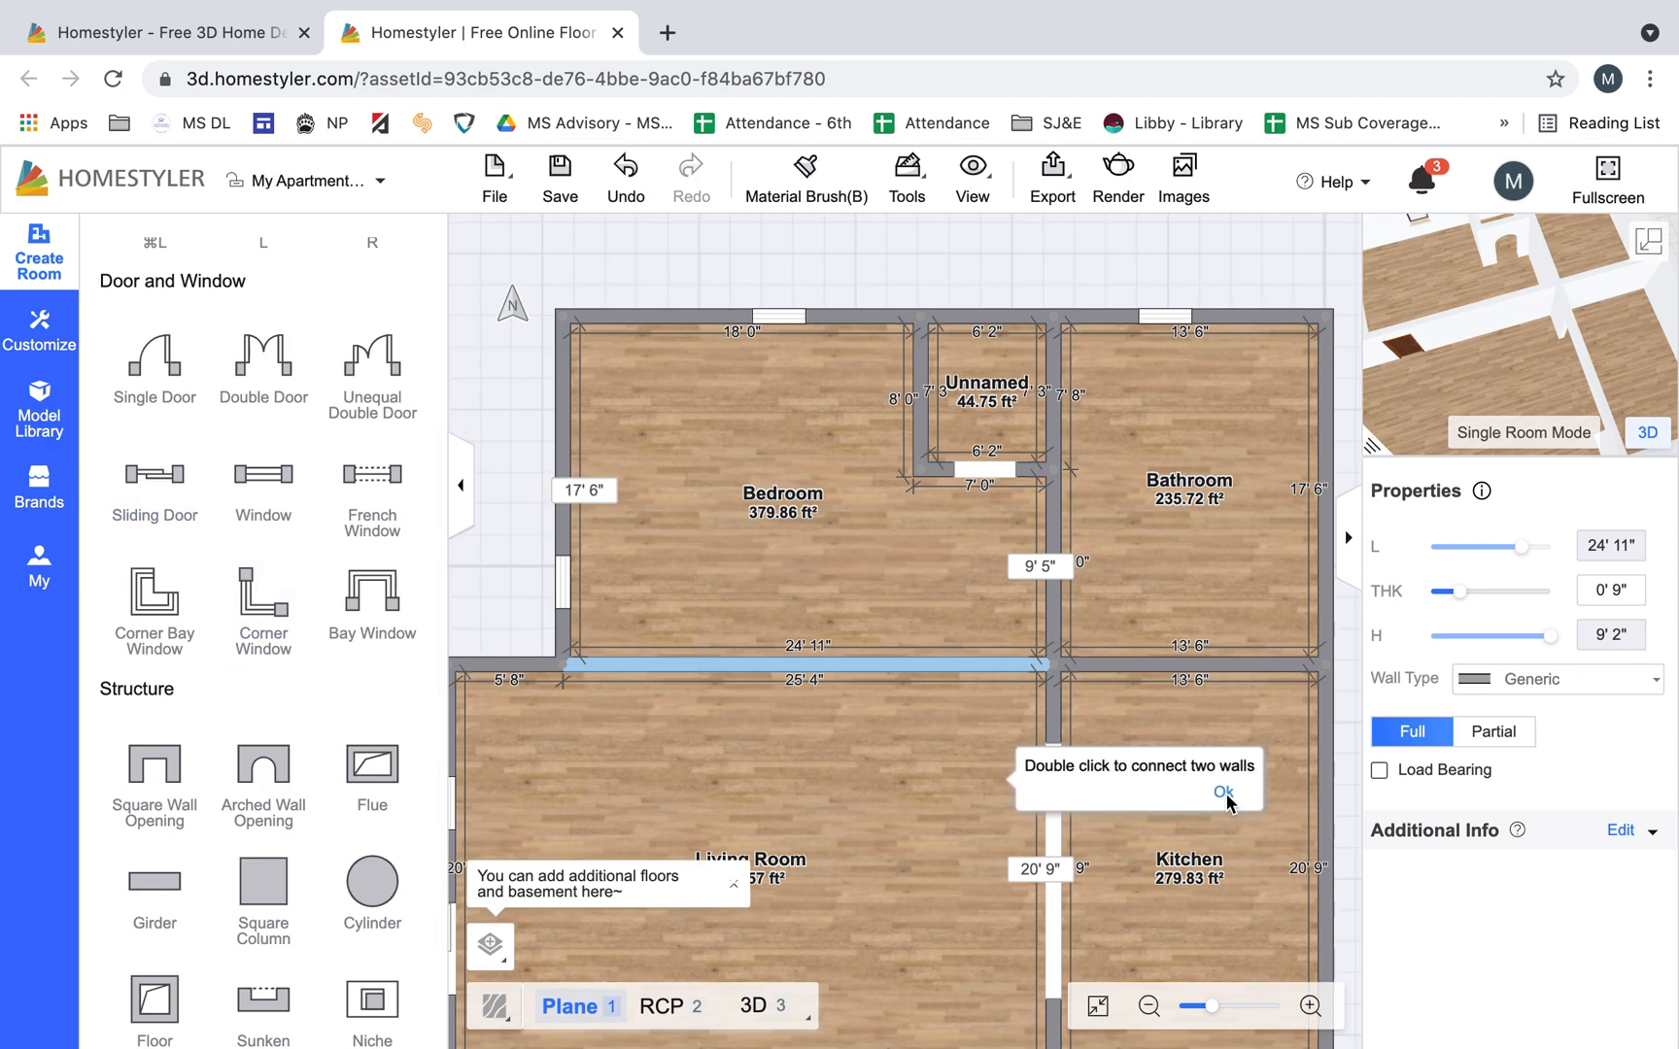
left_click(1224, 793)
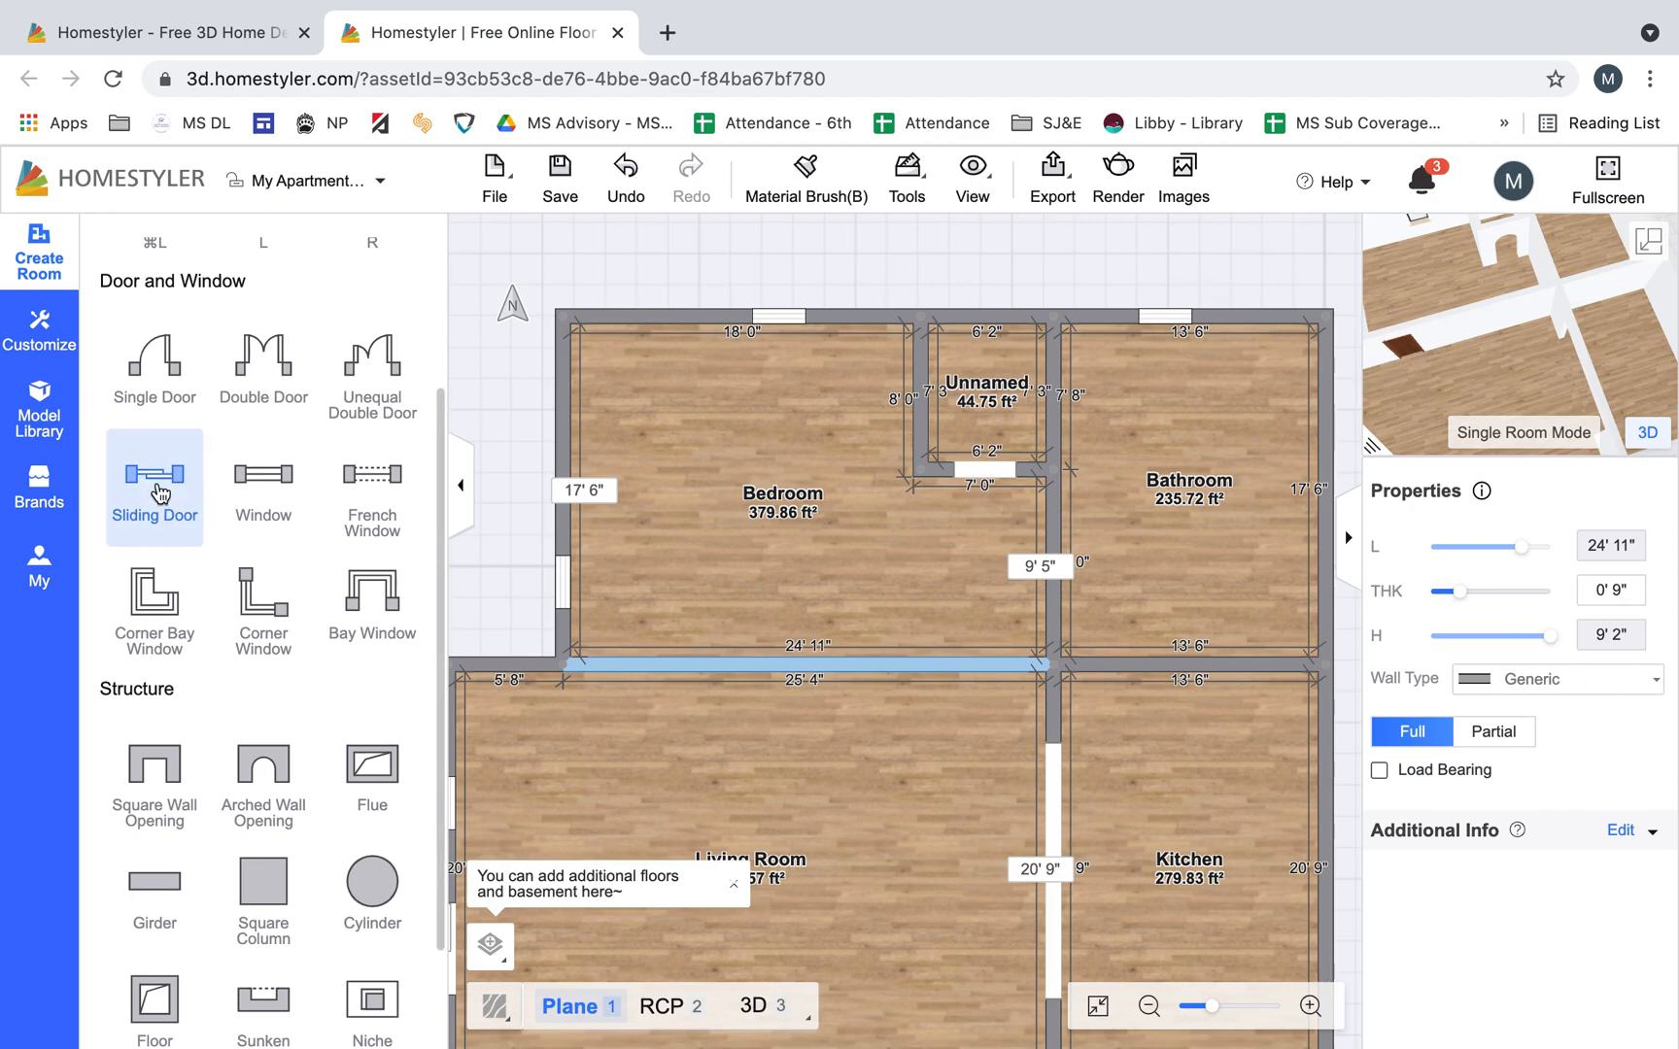
Place a single door in the bedroom–bathroom wall, about 3' 0" below the closet, and try hiding that wall before undoing the hide
left_click(155, 362)
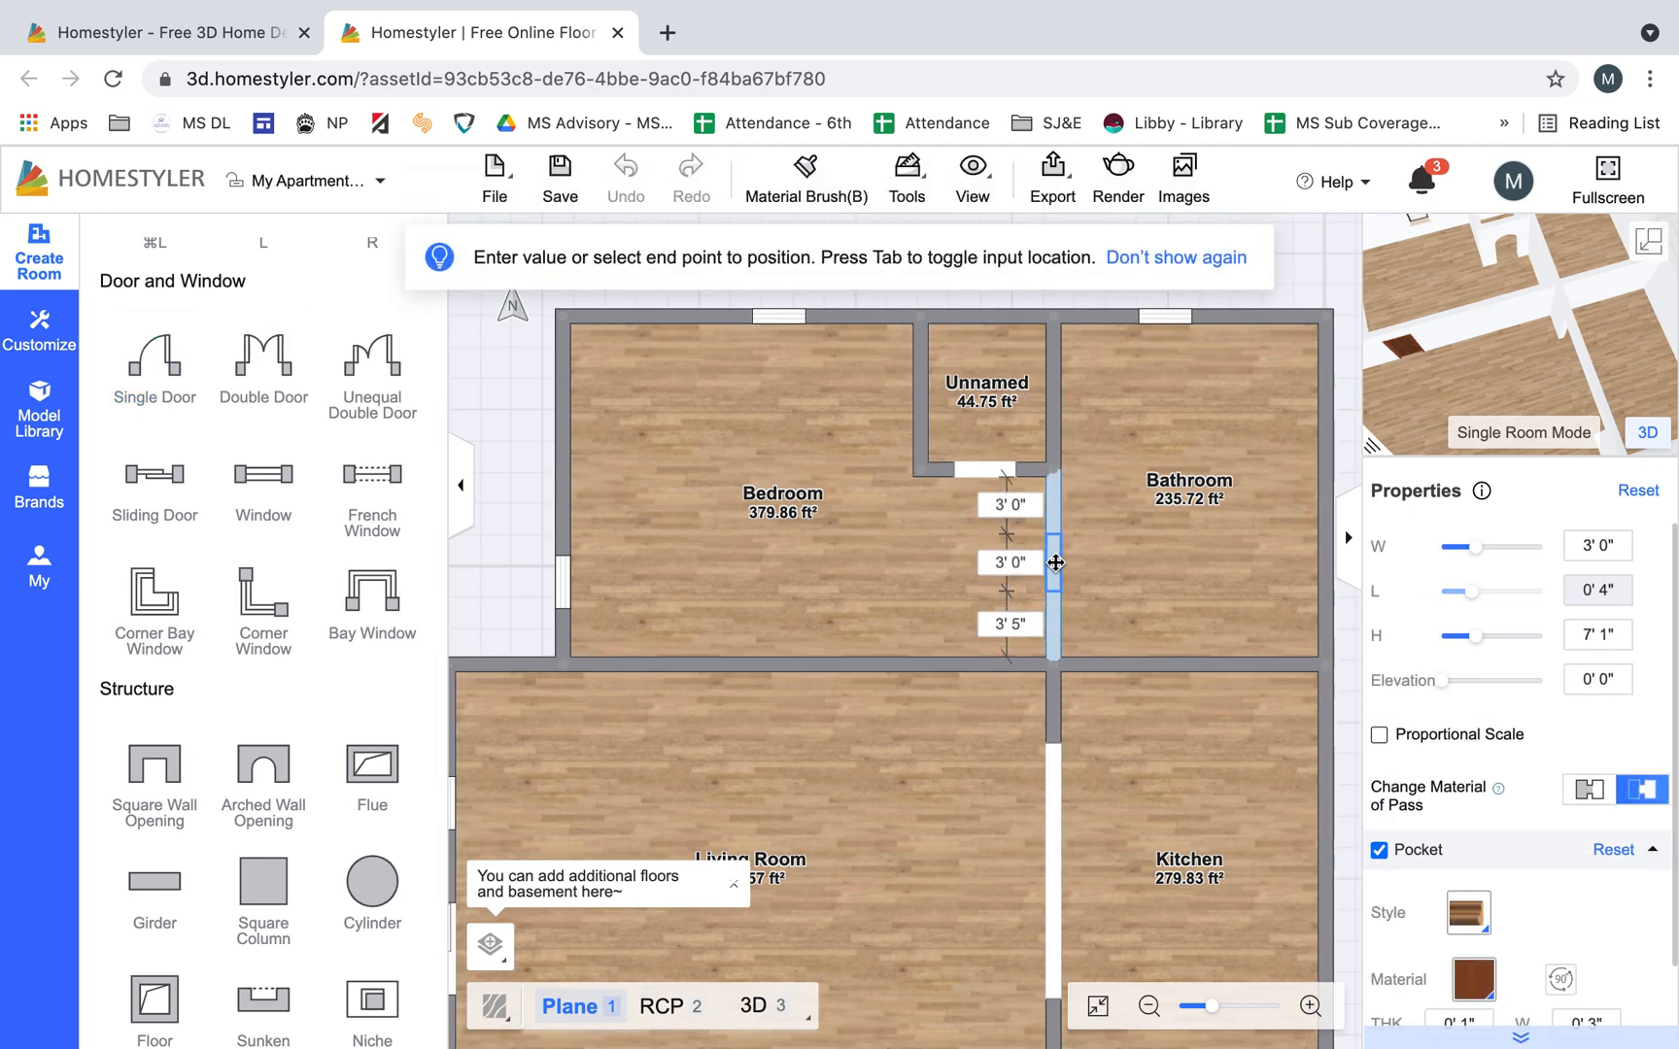
left_click(1055, 564)
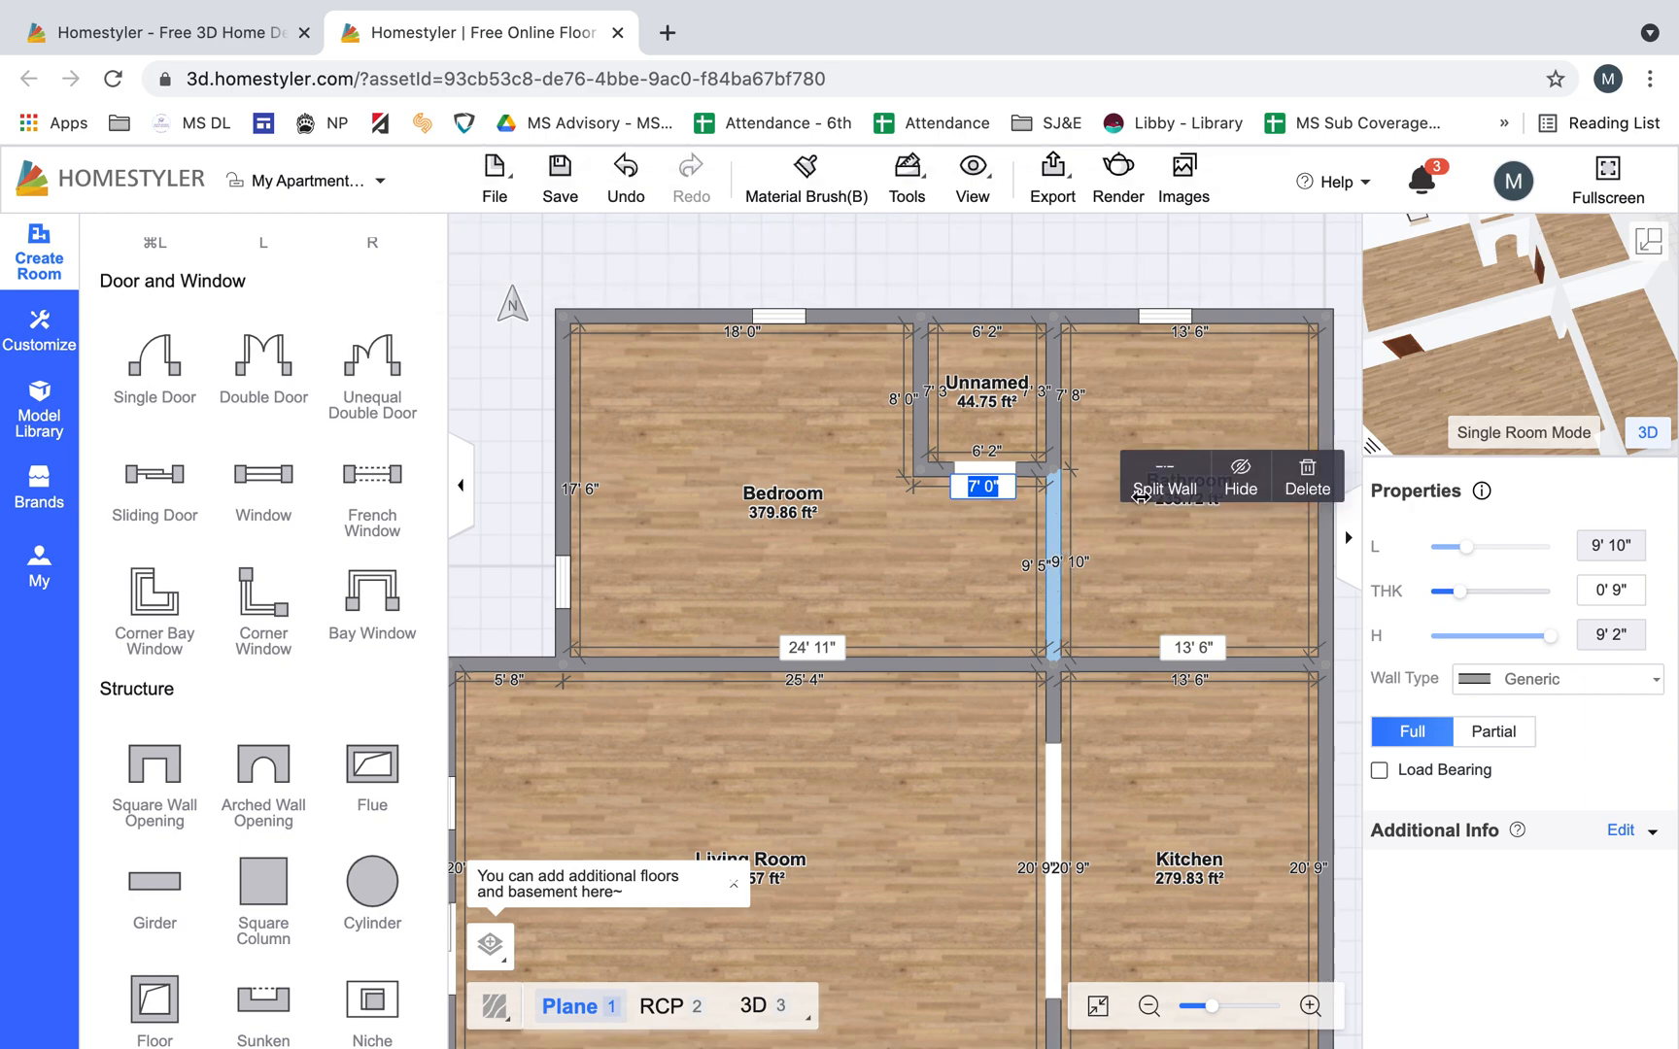
left_click(1232, 486)
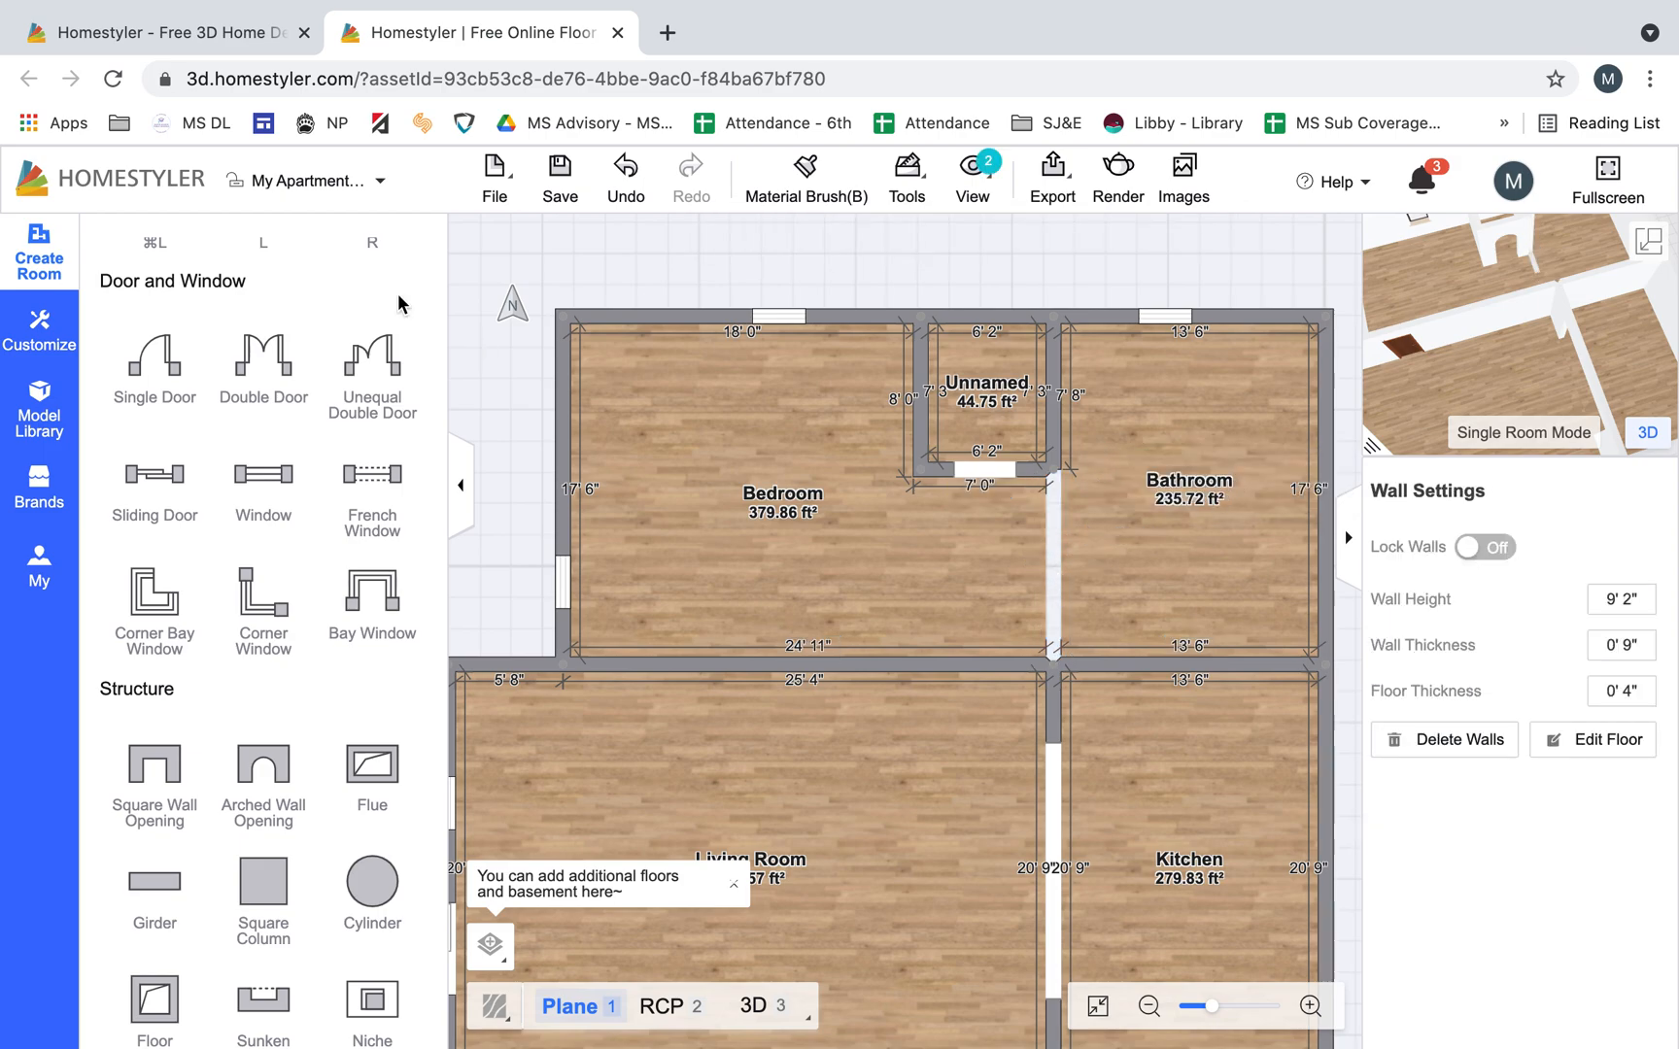
left_click(618, 197)
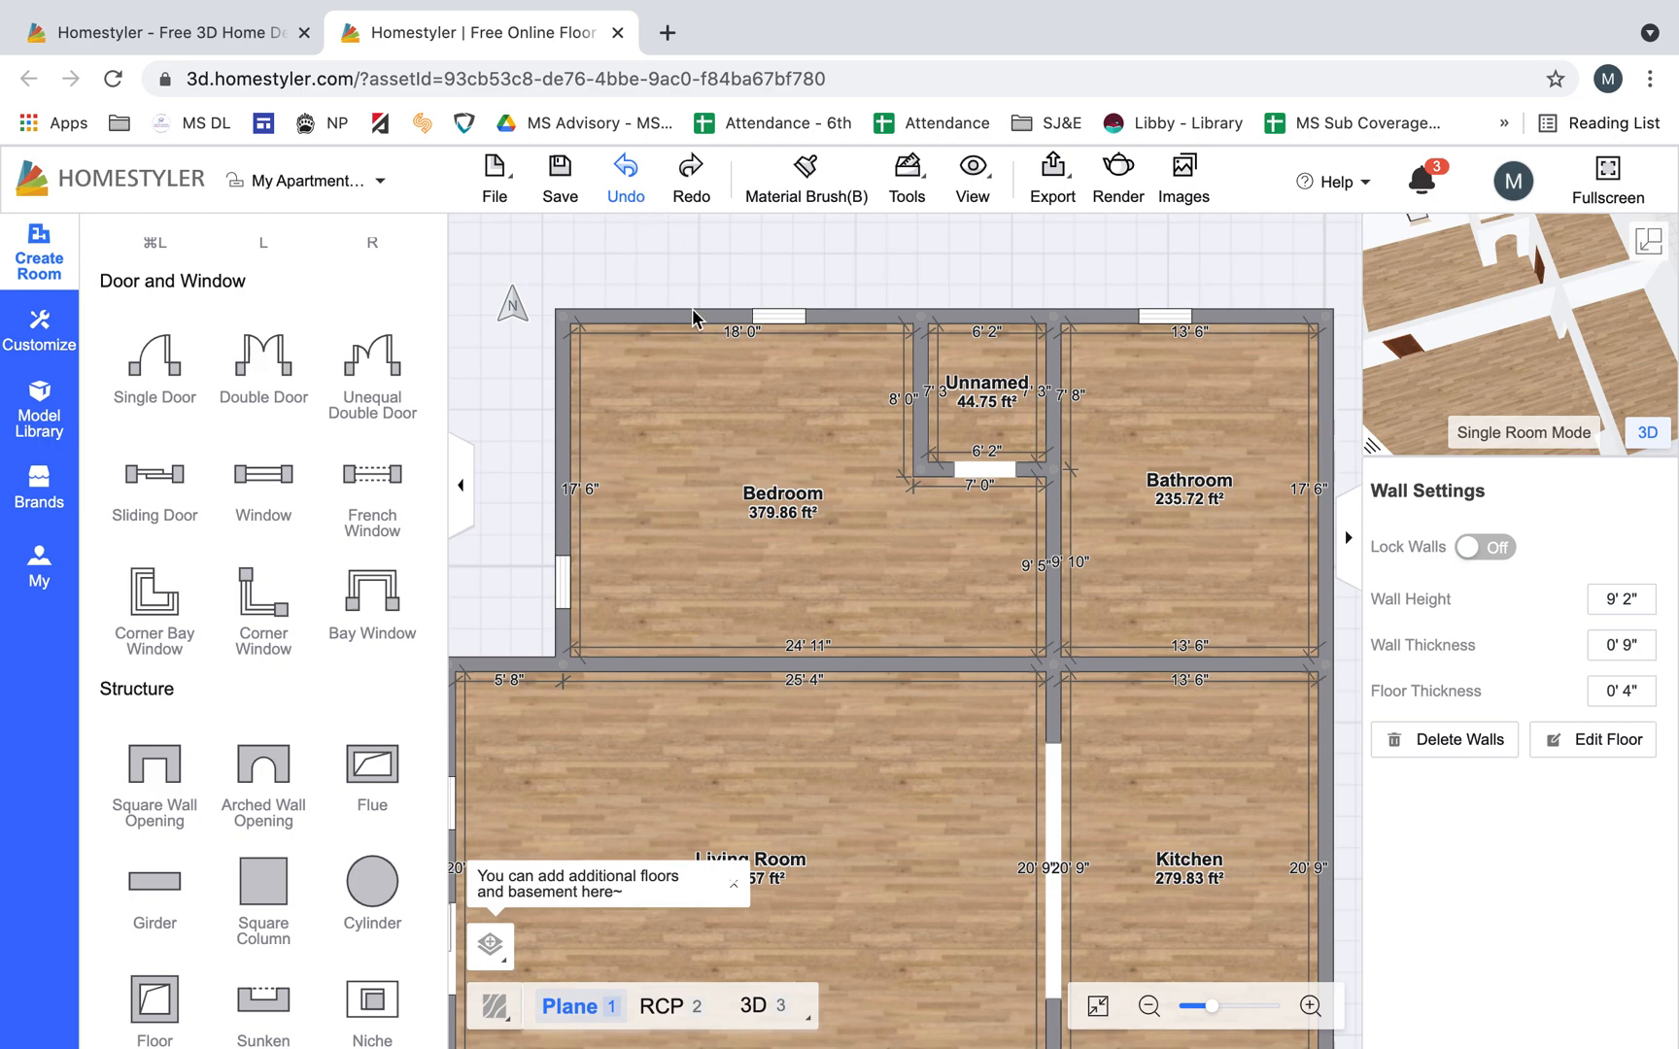
Place a single door 3' 0" wide in the wall between the bathroom and the kitchen
left_click(167, 374)
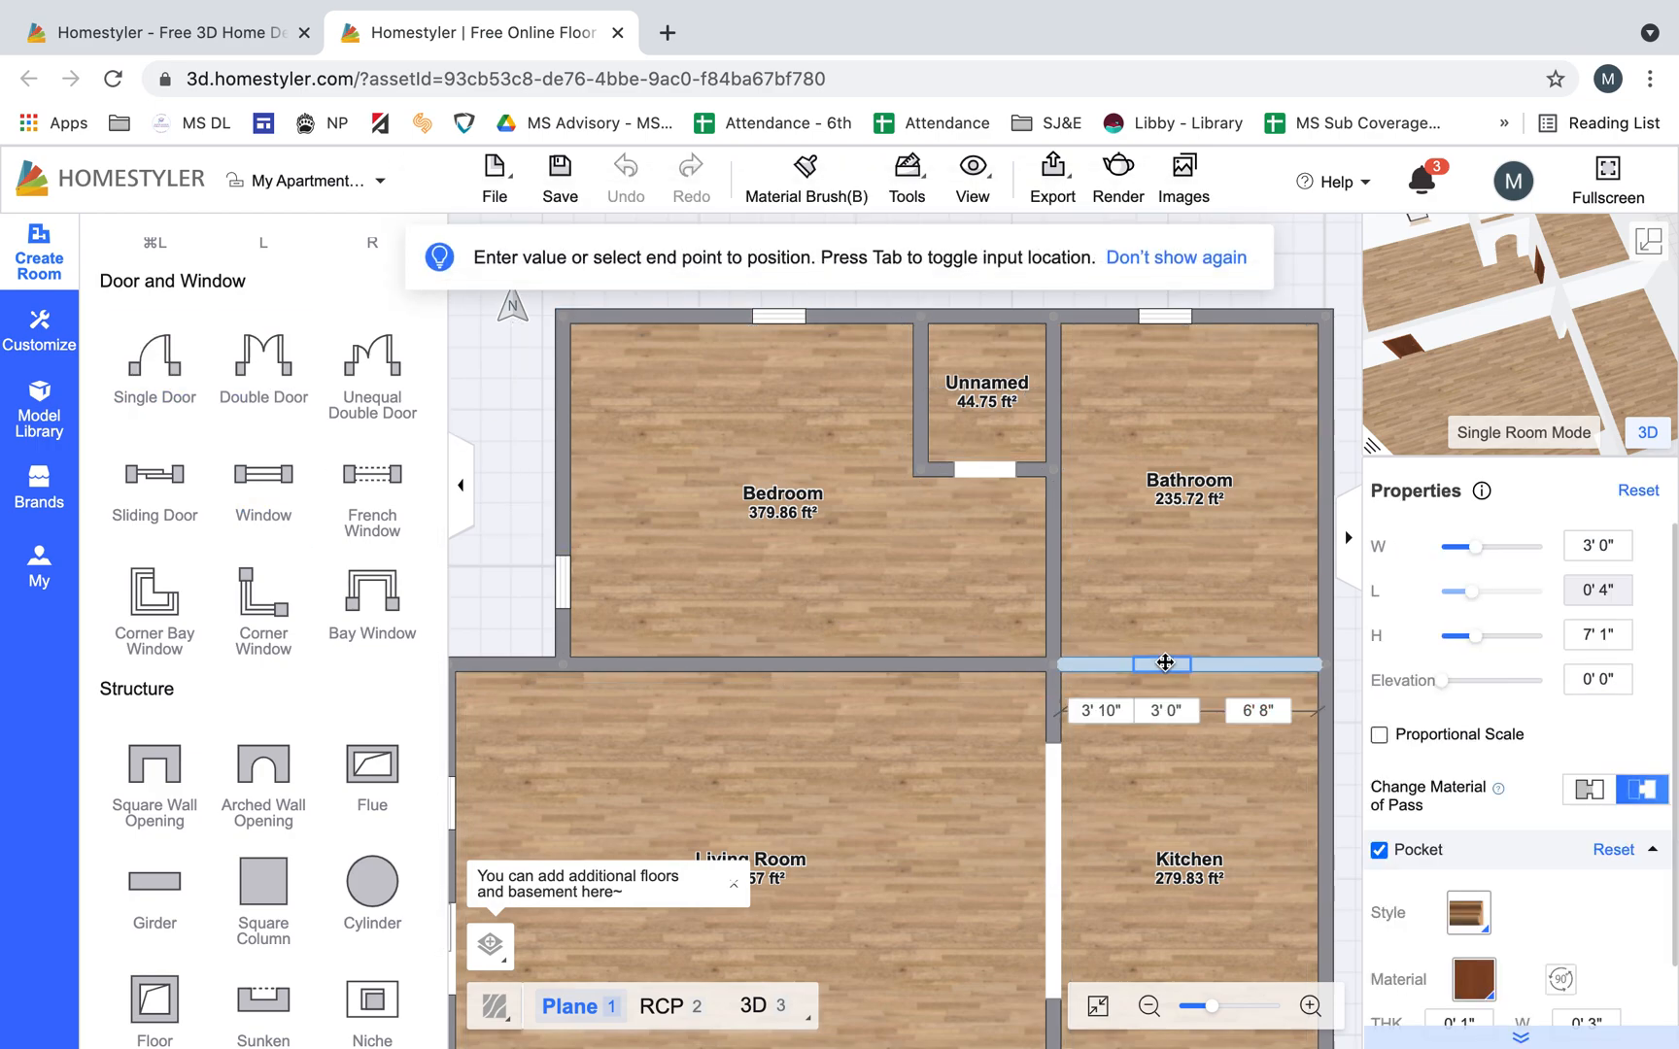
left_click(1228, 661)
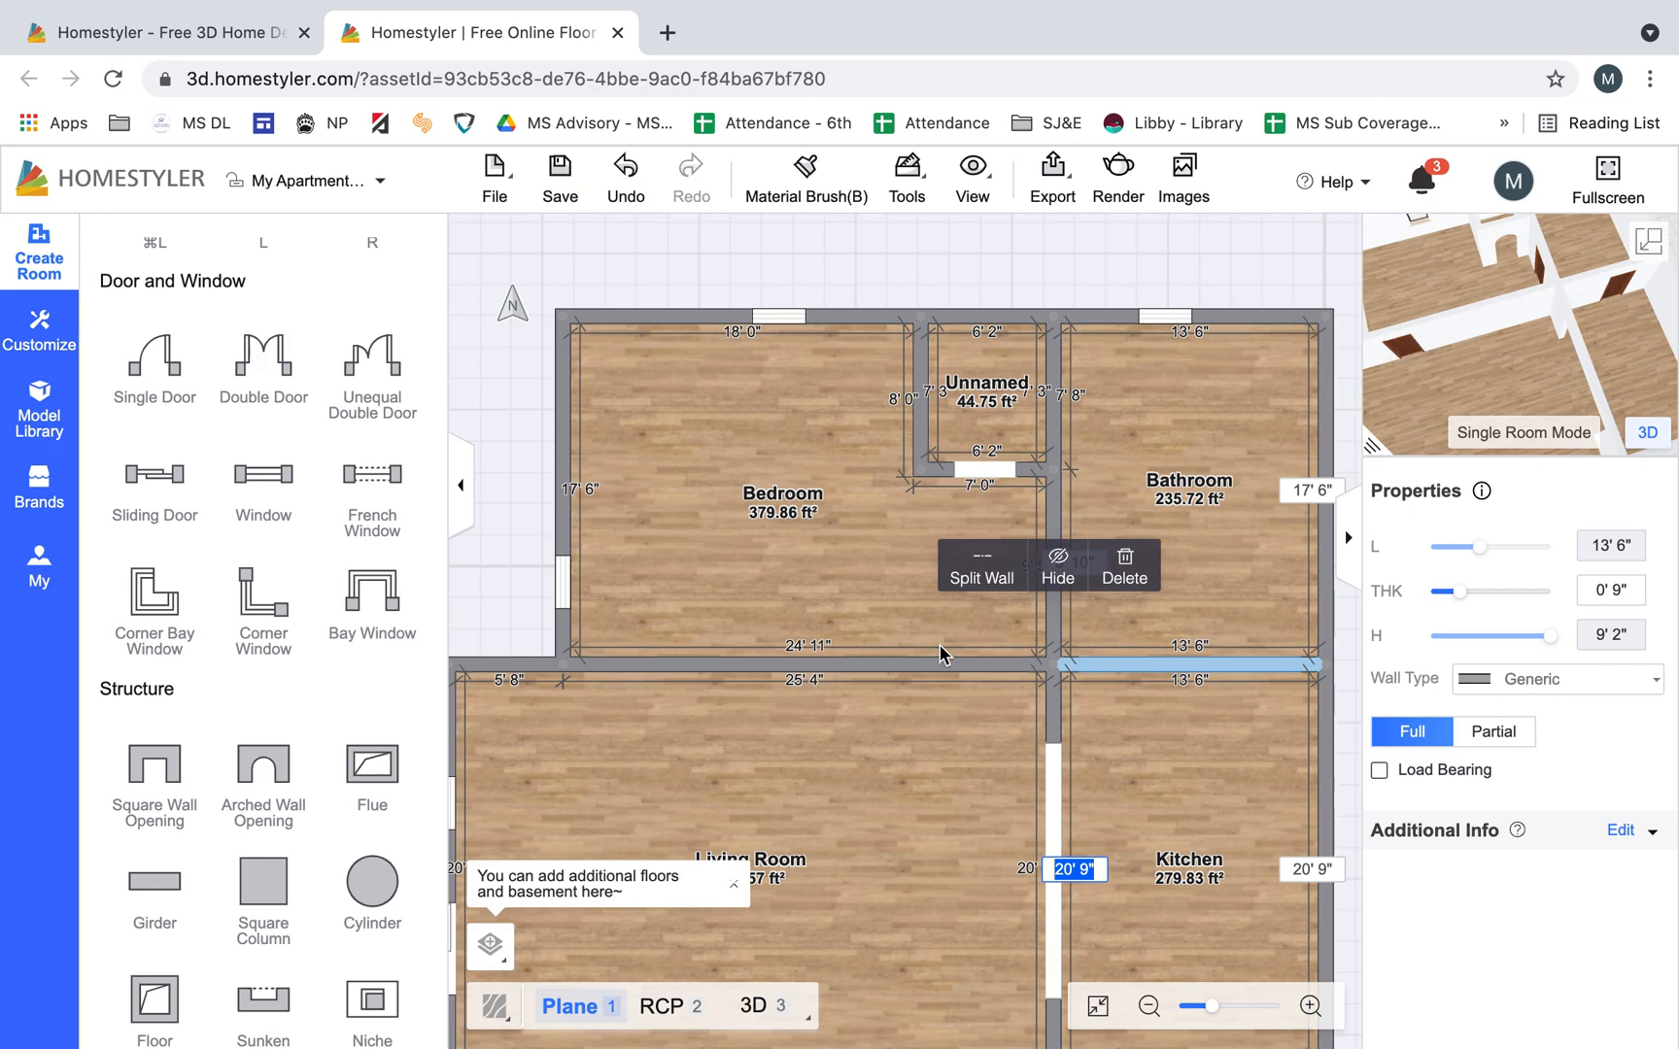
scroll(937, 713, "up", 2)
scroll(937, 716, "down", 3)
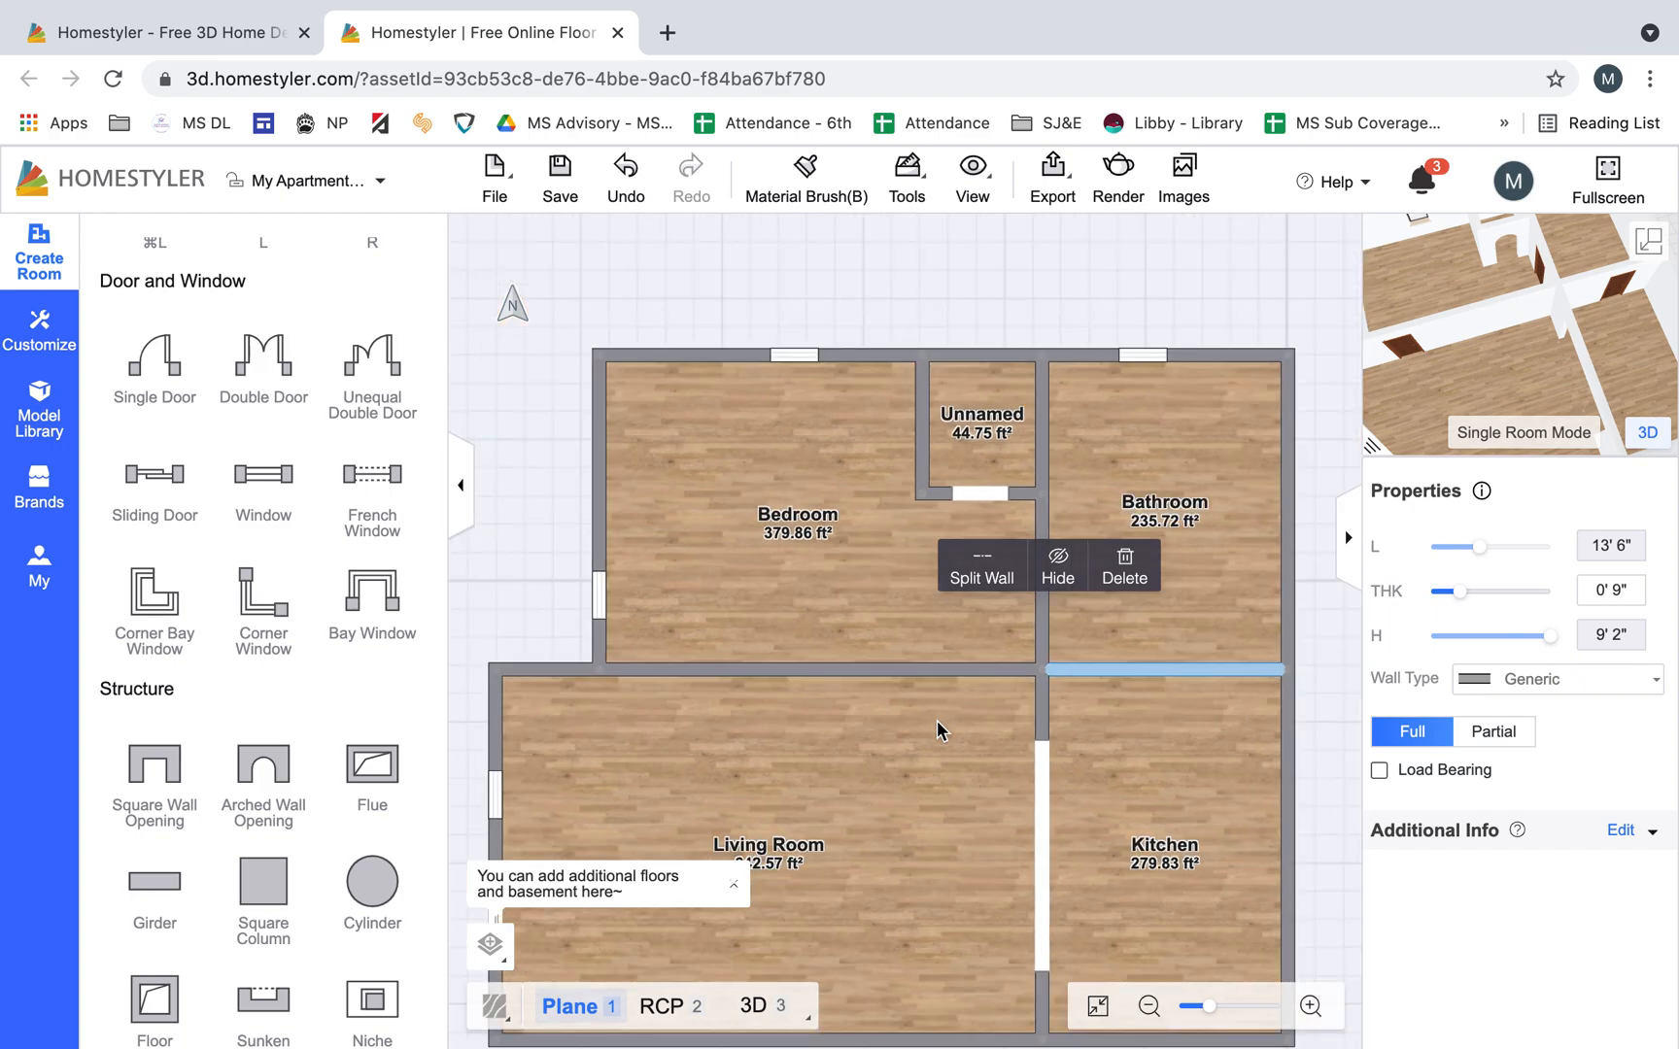
Move the kitchen's outer right wall about 7' 0" outward, making the kitchen about 20' 11" wide, and check the layout in the 3D preview
left_click_drag(905, 764, 908, 583)
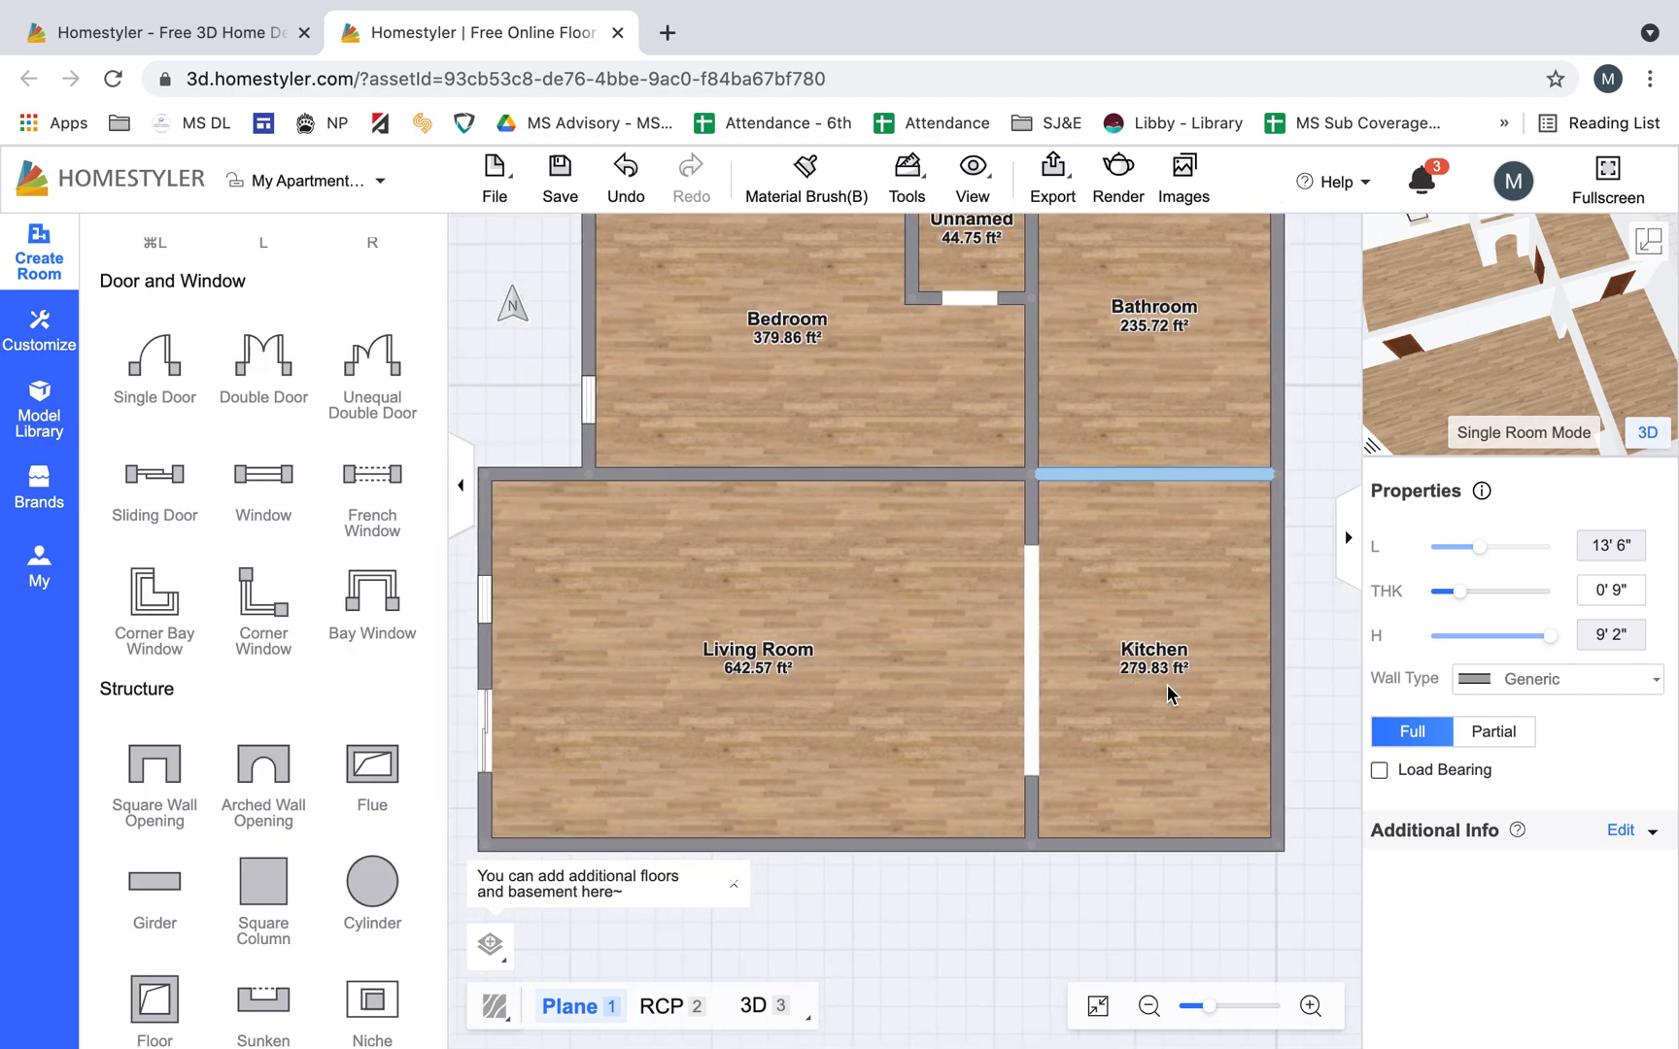
scroll(1095, 682, "right", 5)
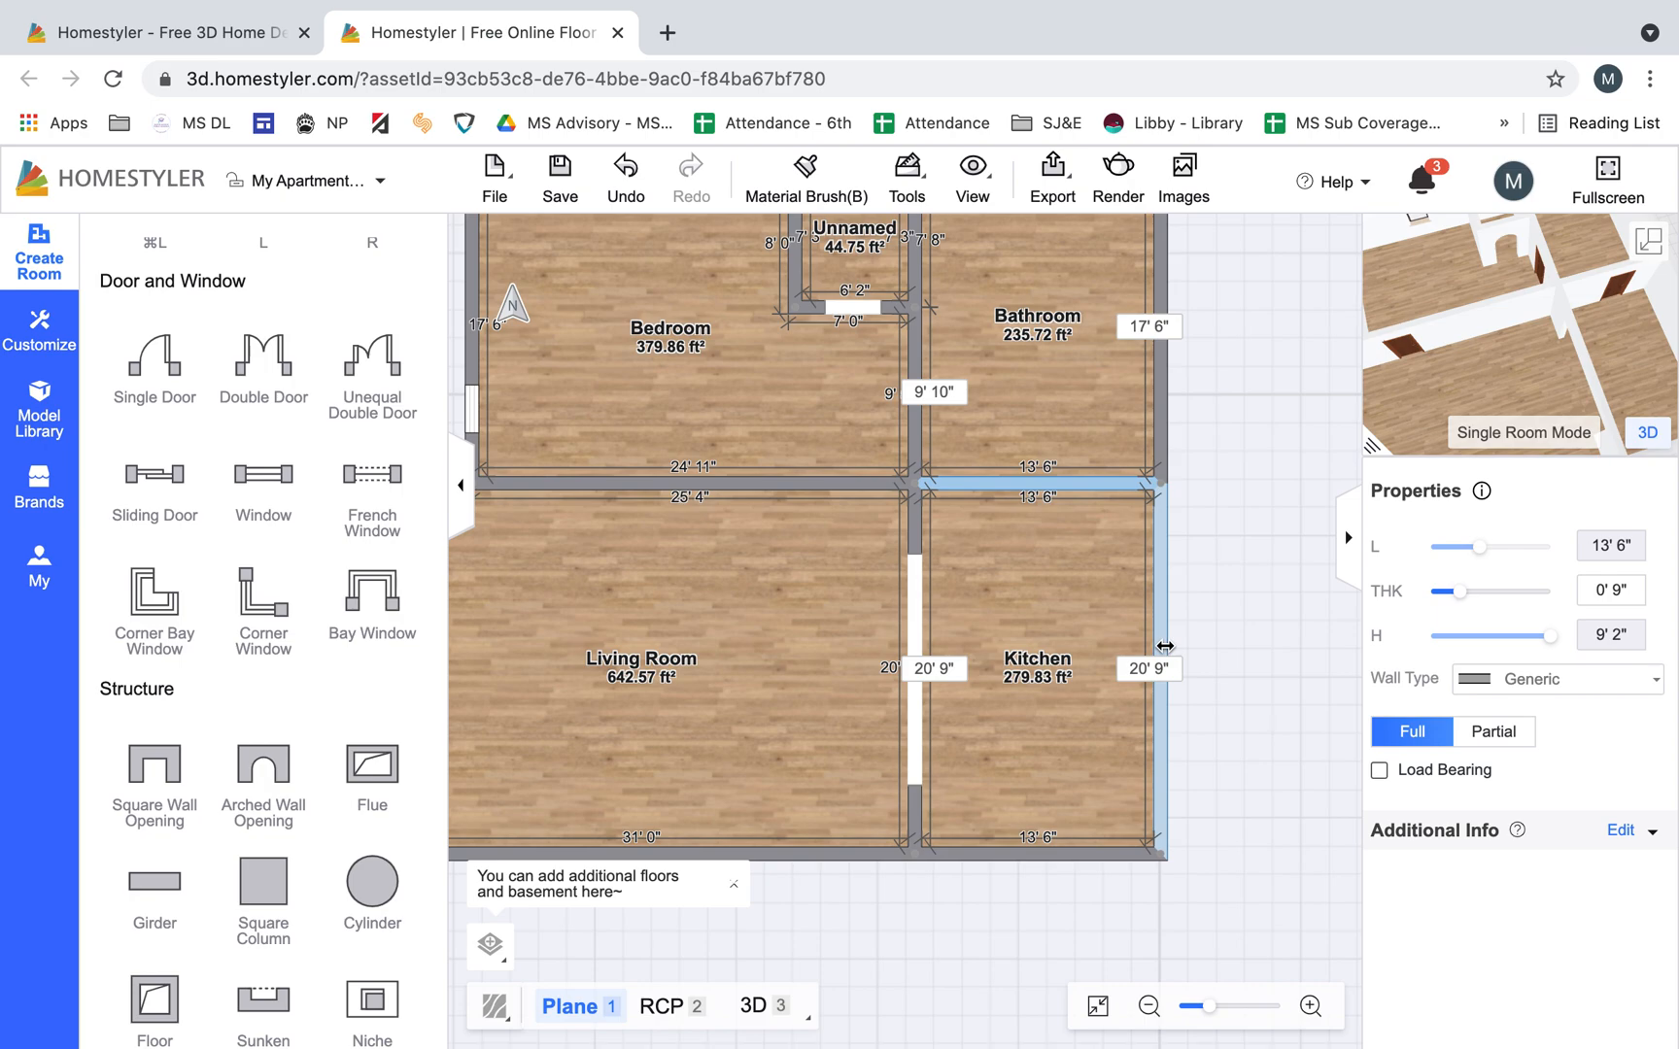
left_click_drag(1172, 647, 1292, 612)
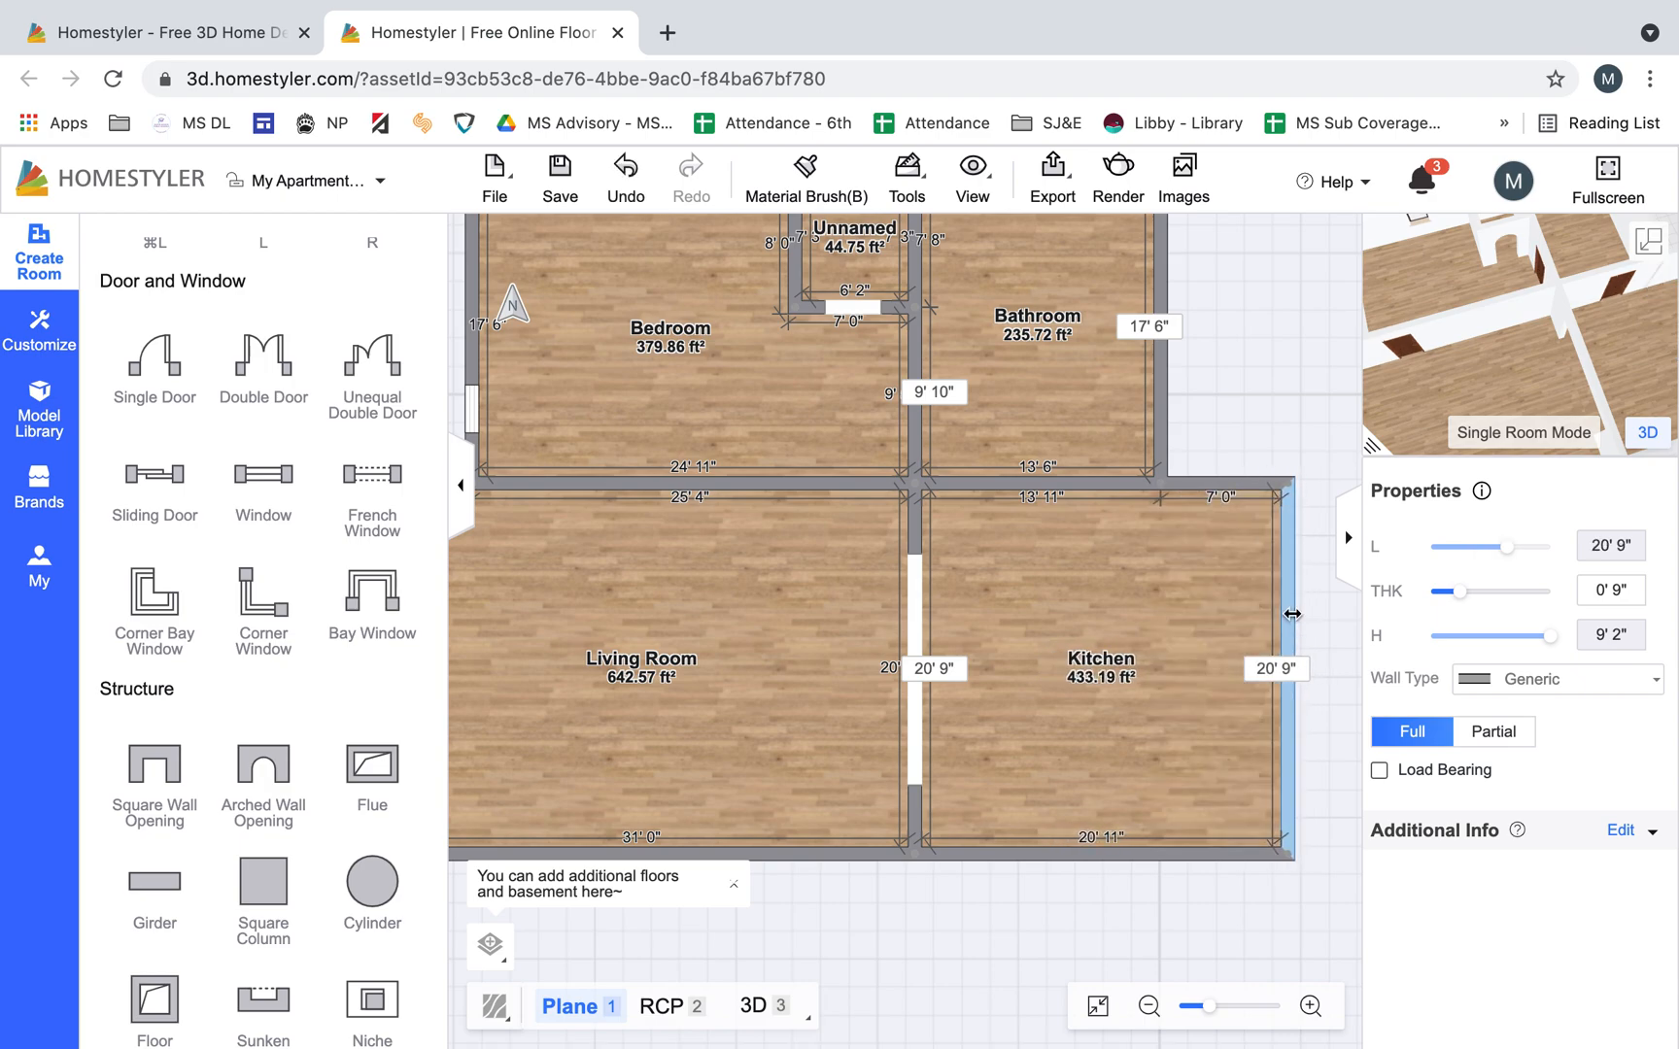
left_click_drag(1466, 292, 1459, 292)
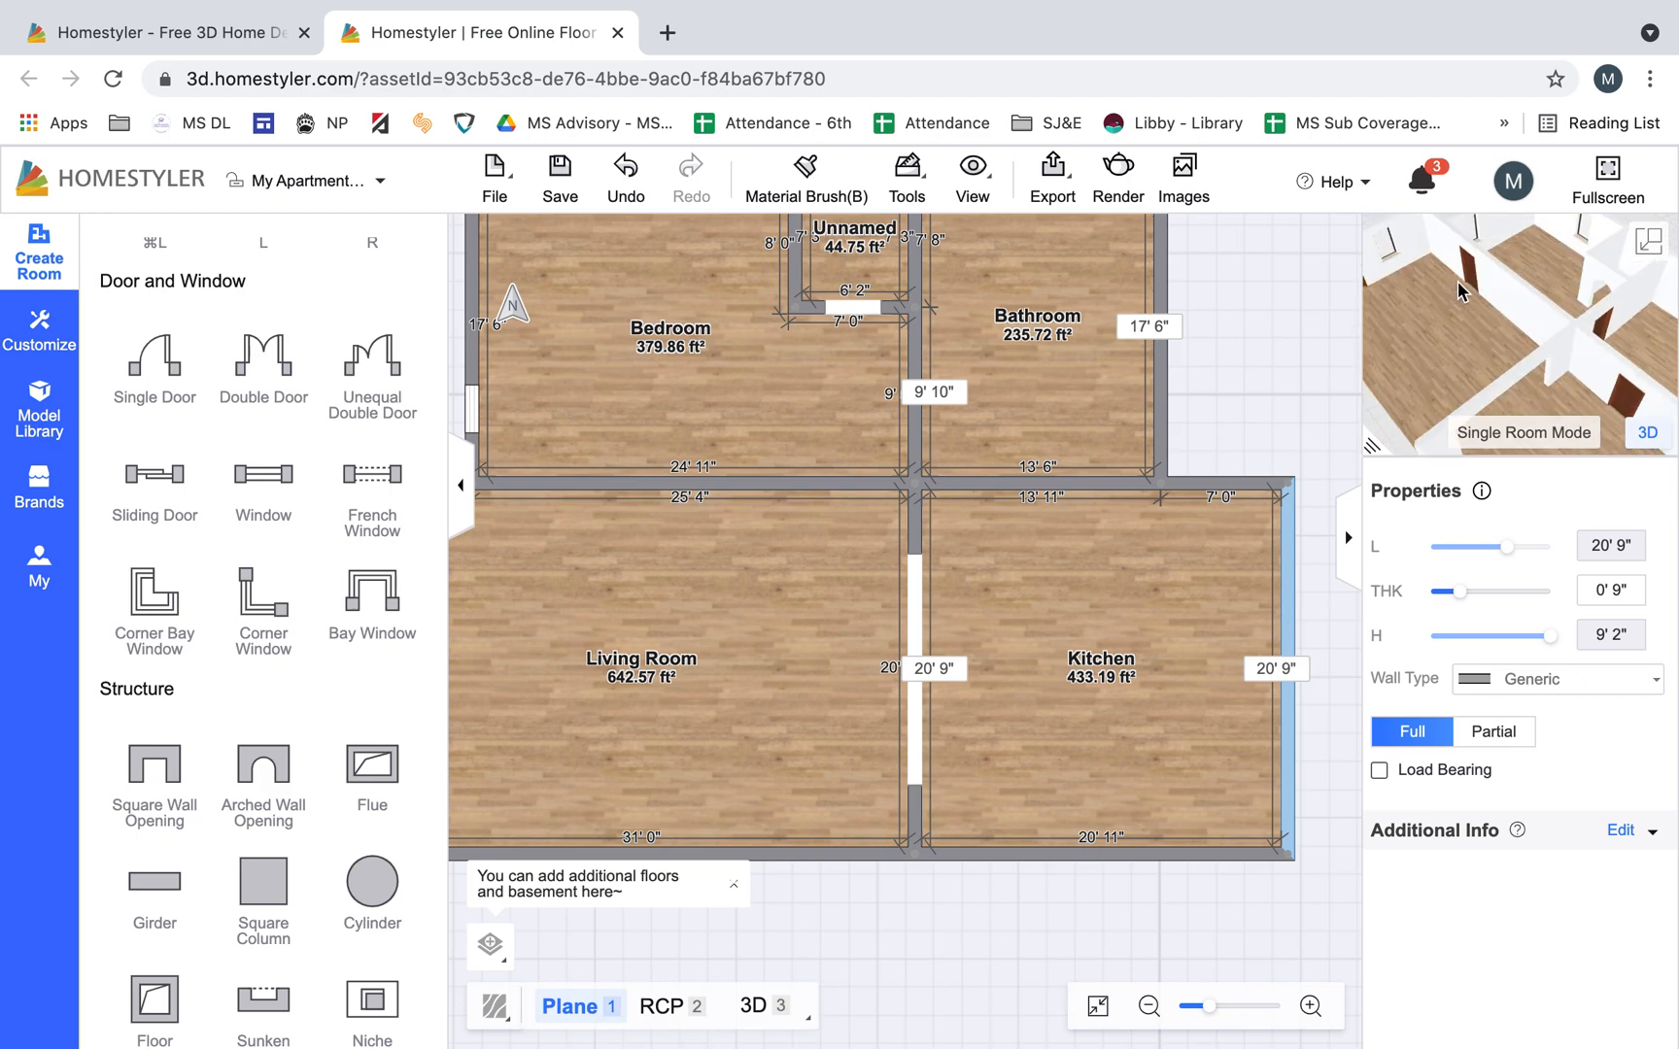
scroll(986, 507, "down", 3)
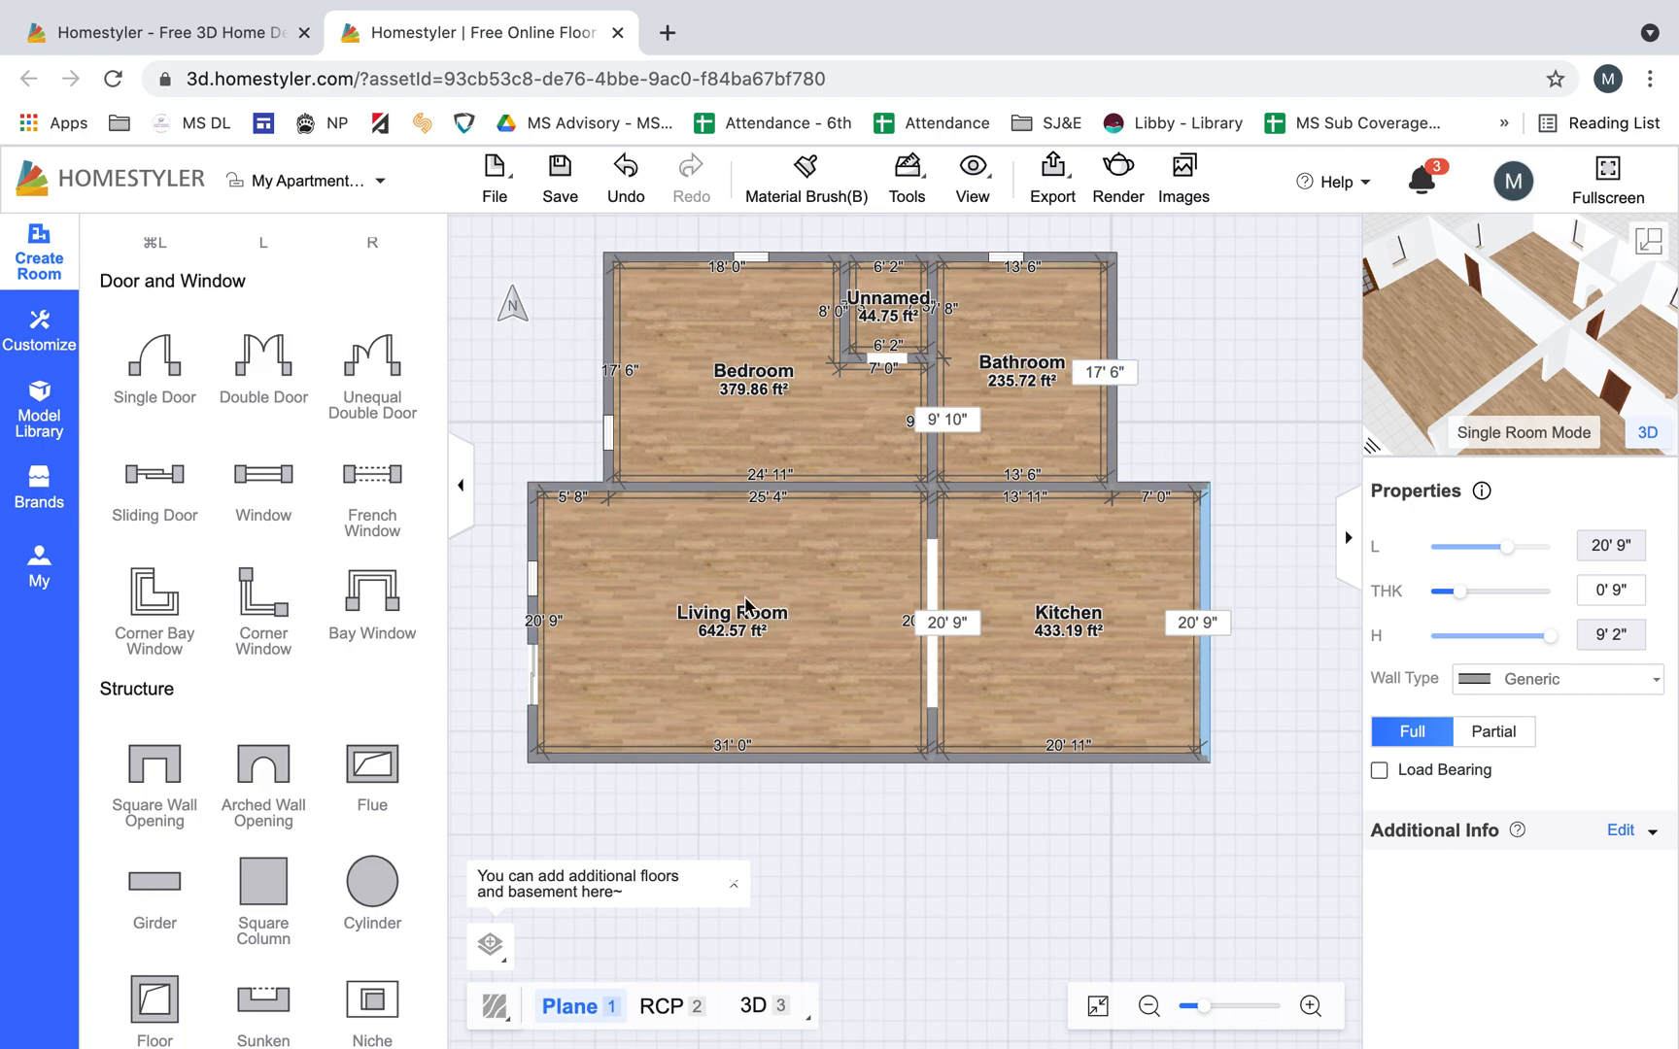
Undo the last edit and set the room type of the unnamed space between the bedroom and bathroom to Cloak Room
key("super+z")
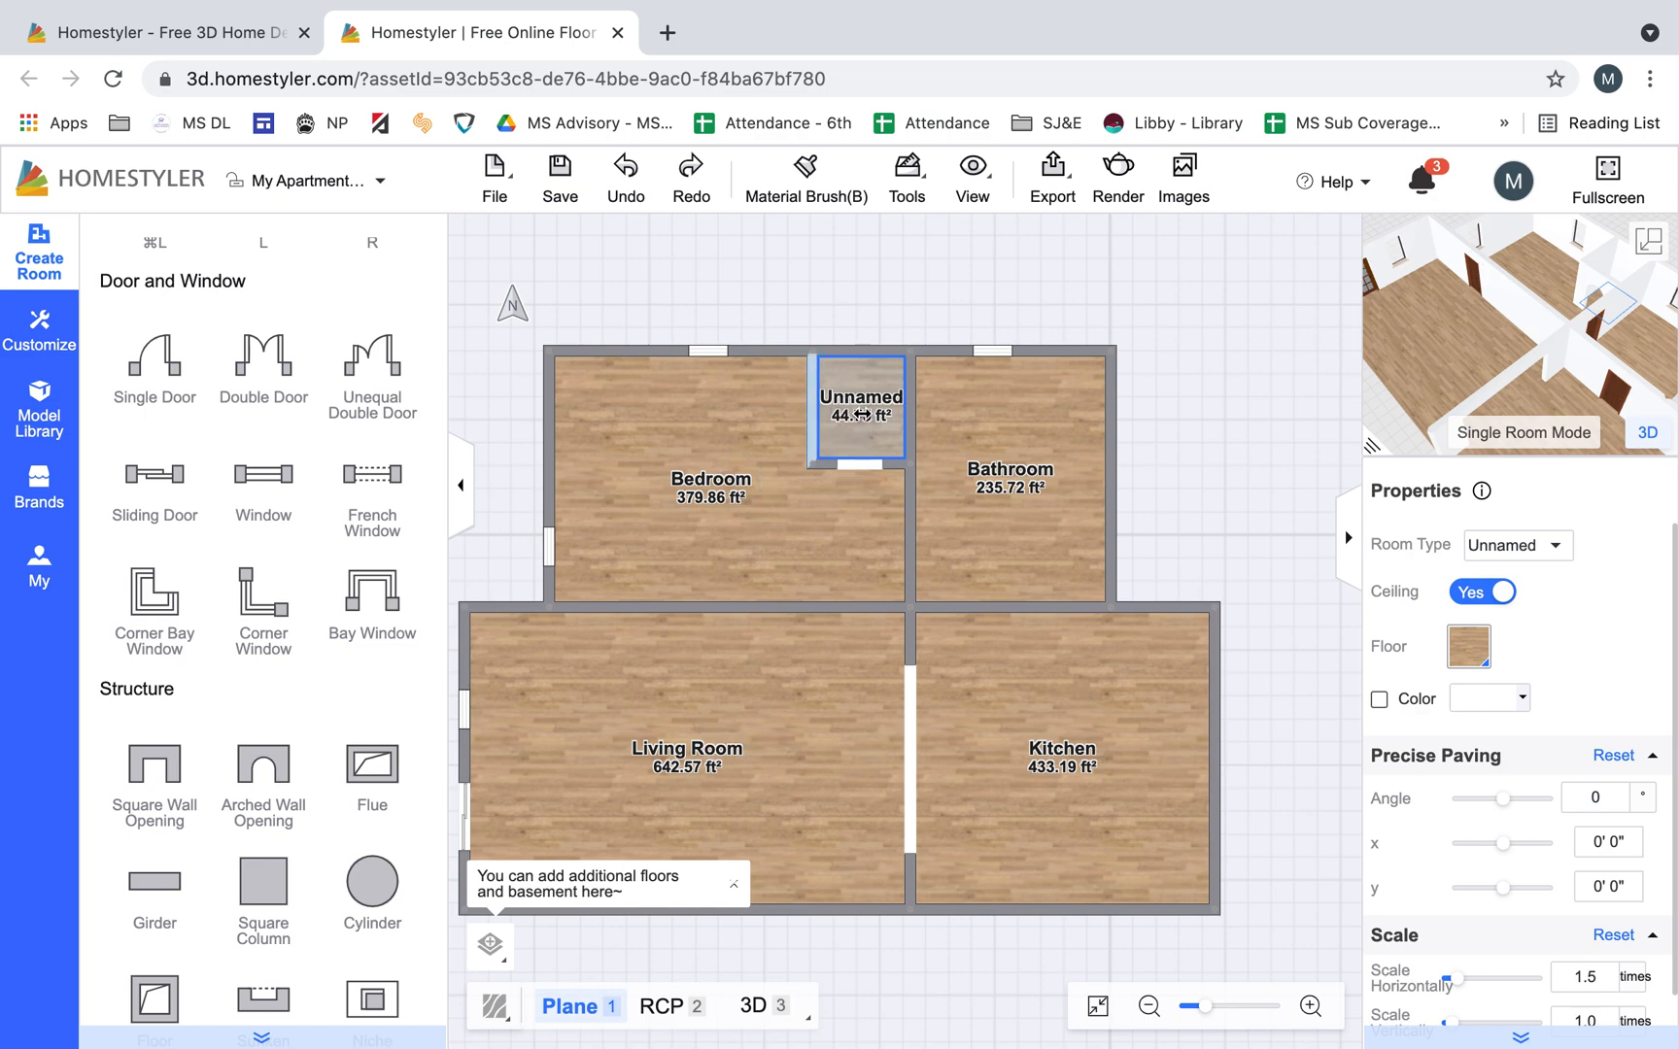
left_click(863, 389)
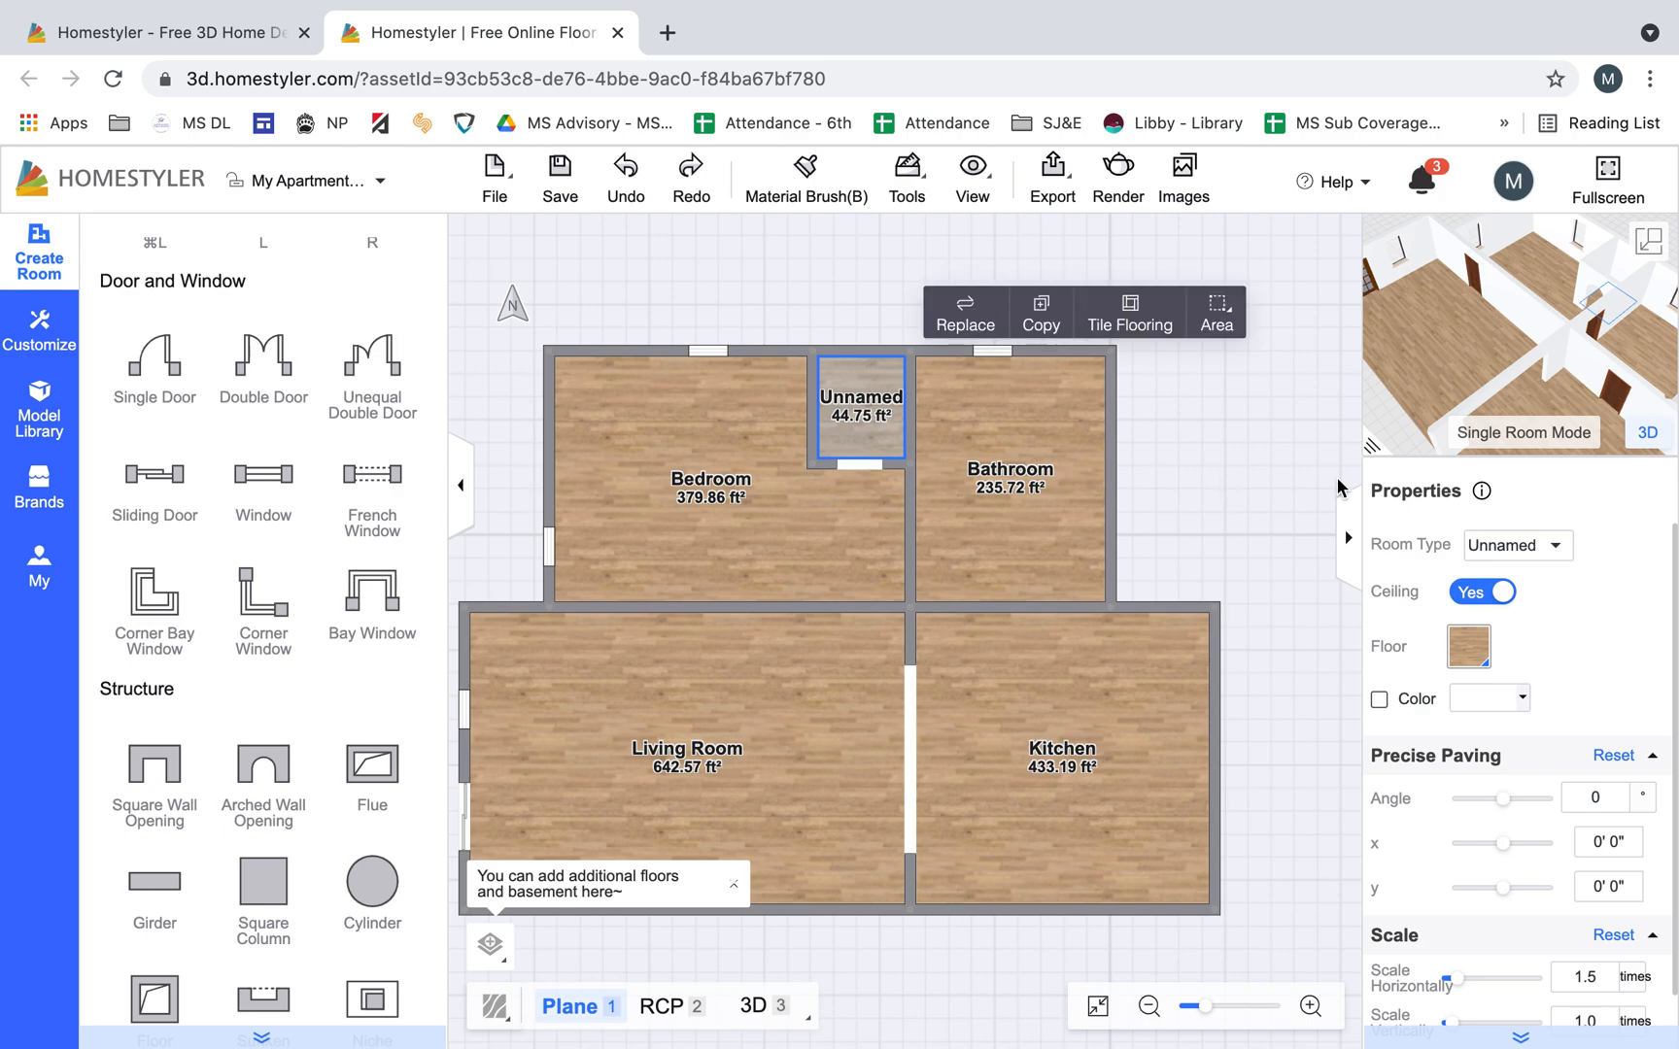
left_click(1543, 549)
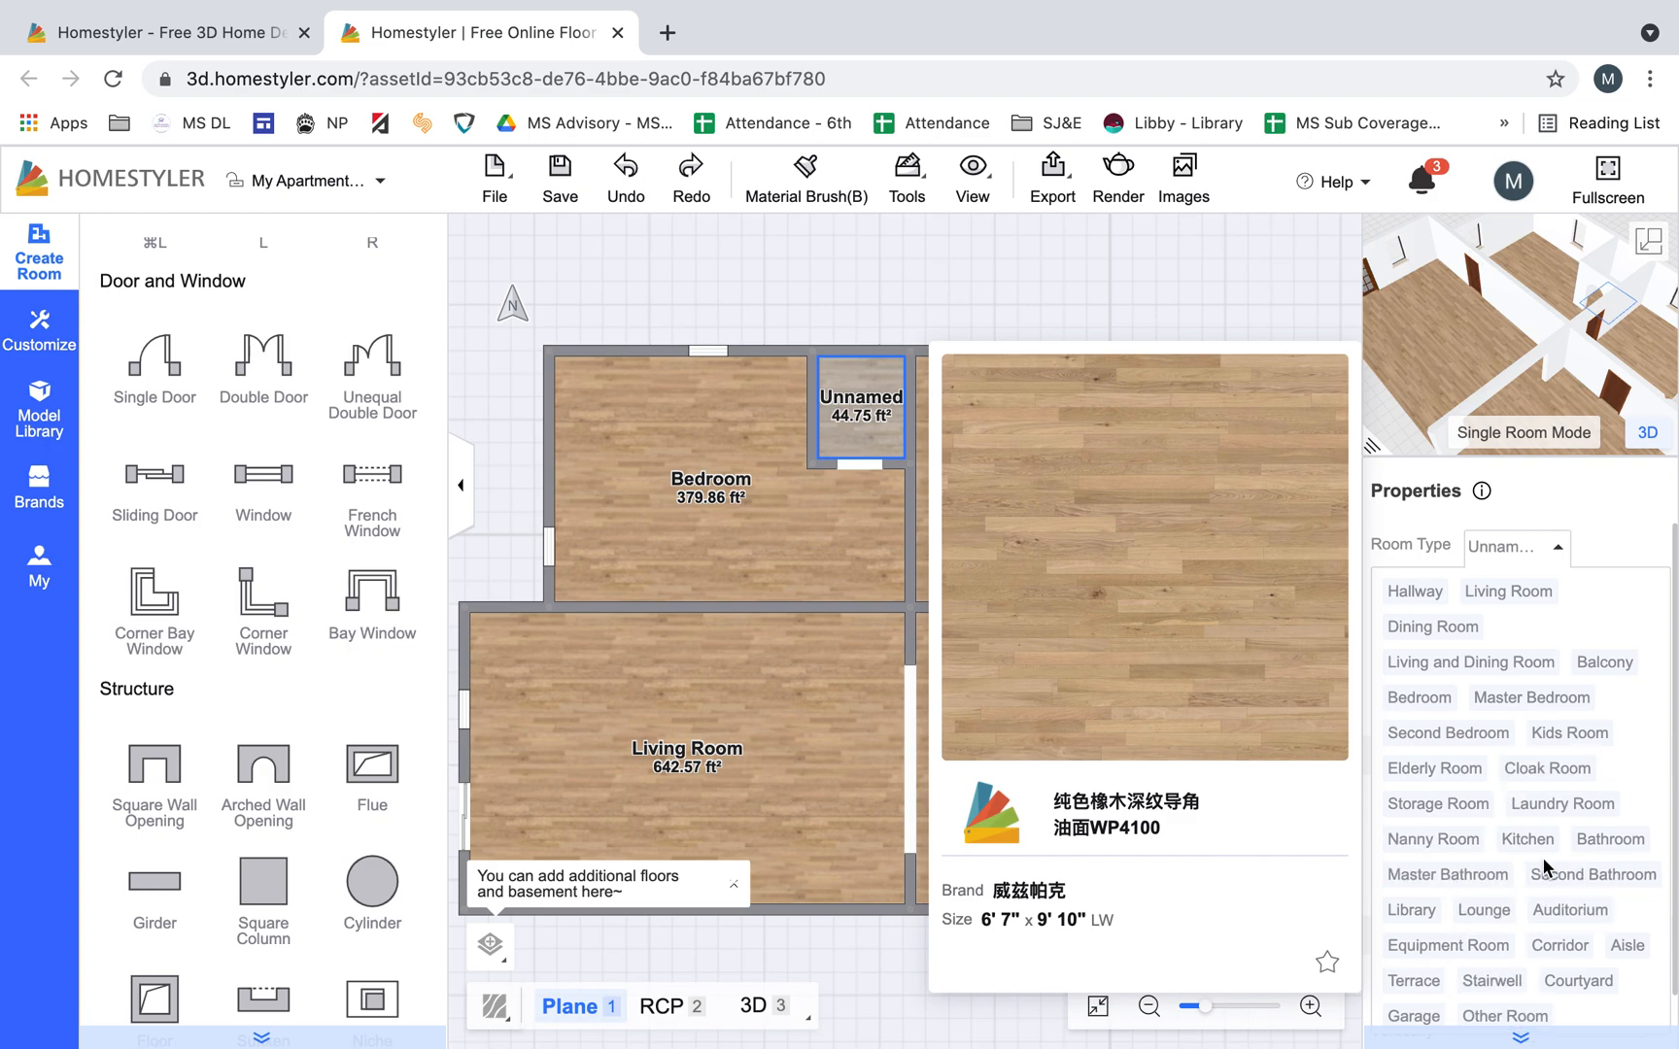
left_click(1533, 778)
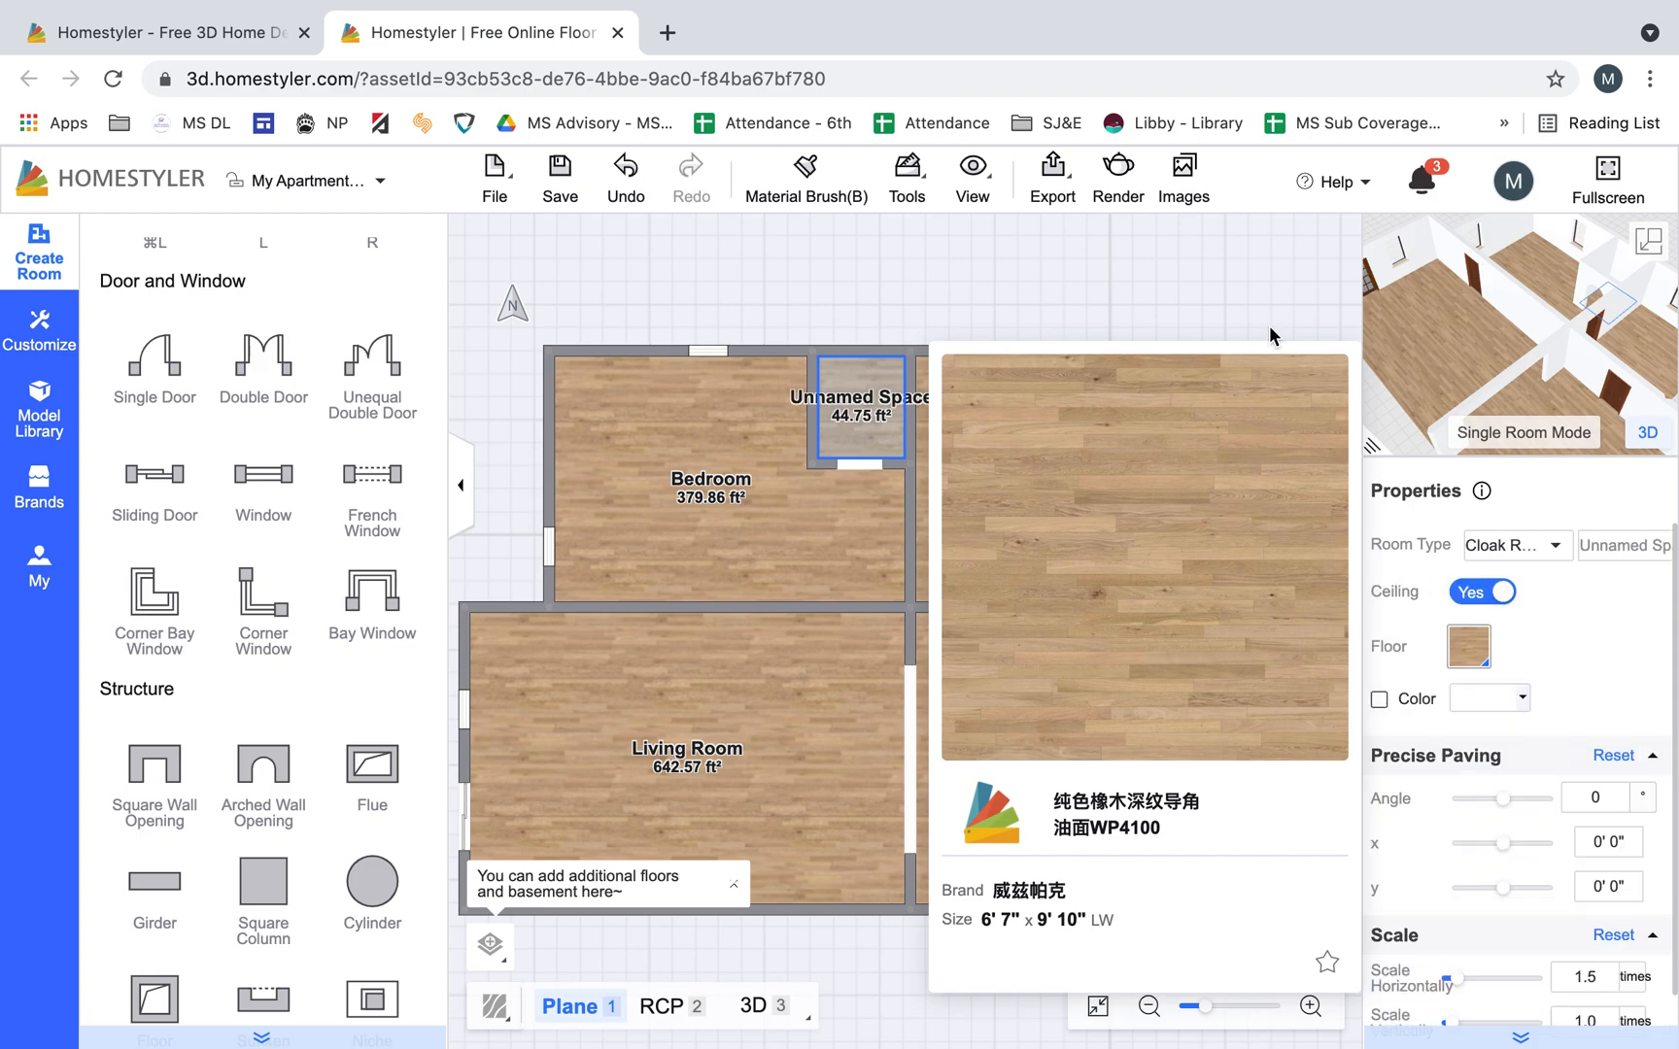
left_click(1012, 327)
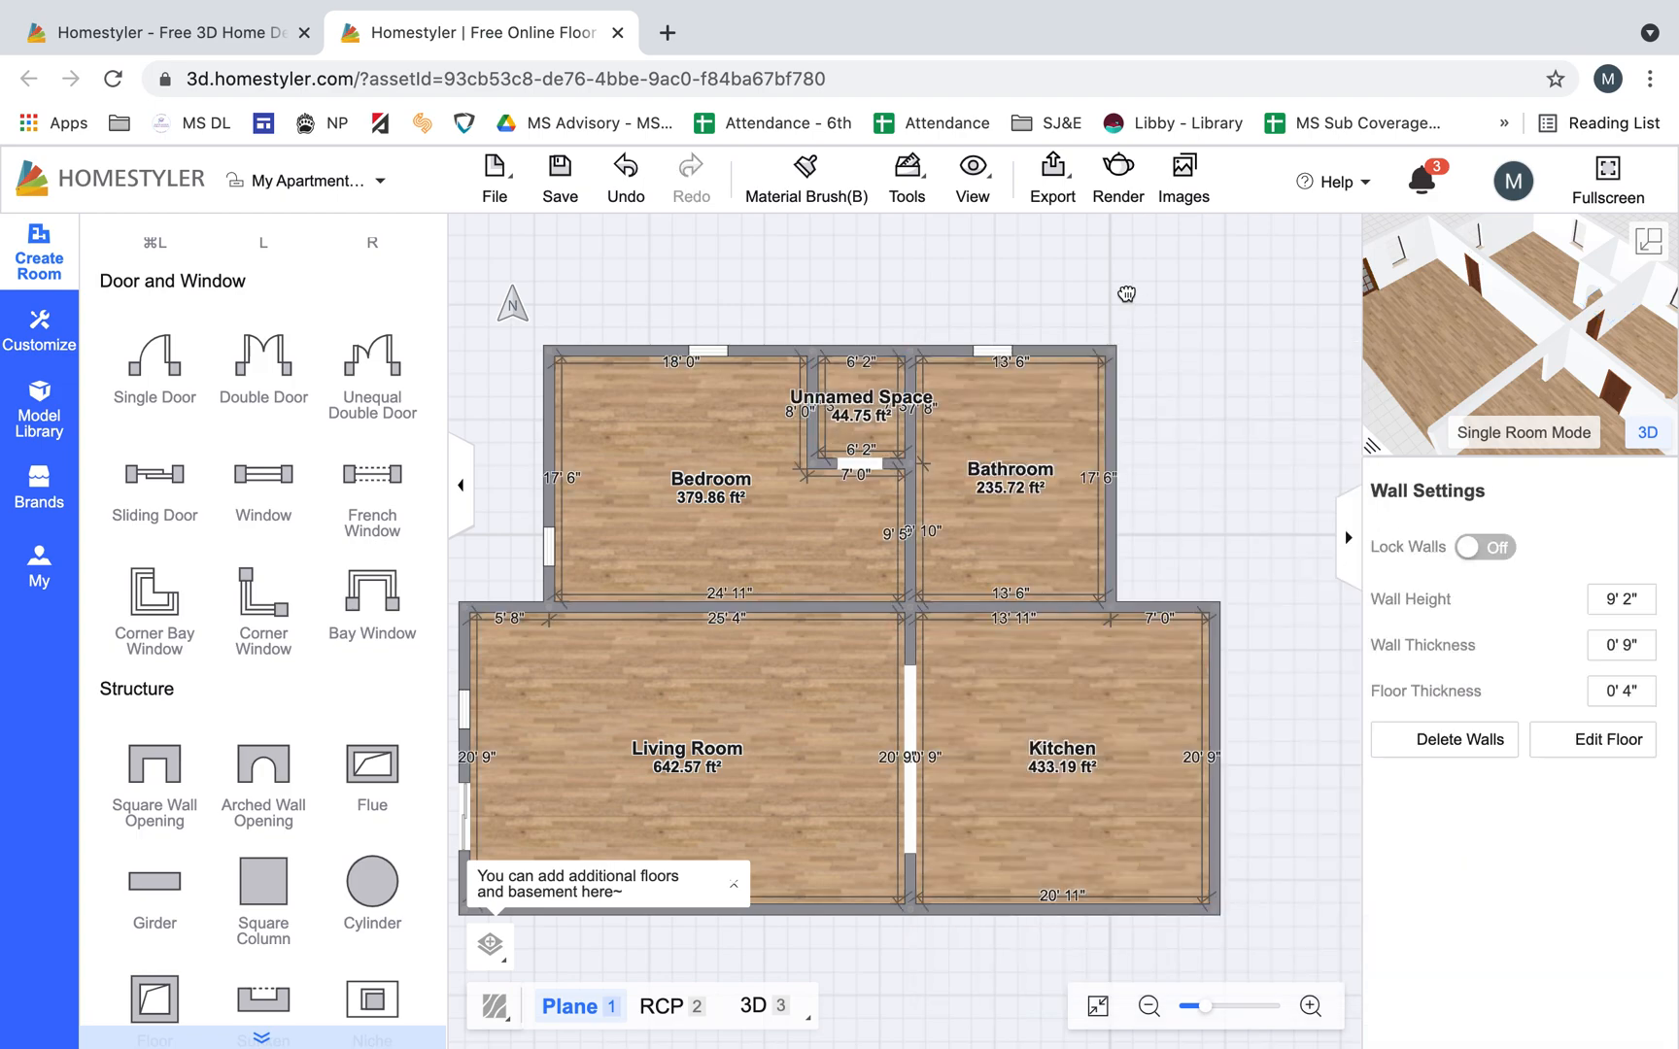
Try to update the small room's displayed name by choosing Cloak Room as its room type again
left_click(884, 420)
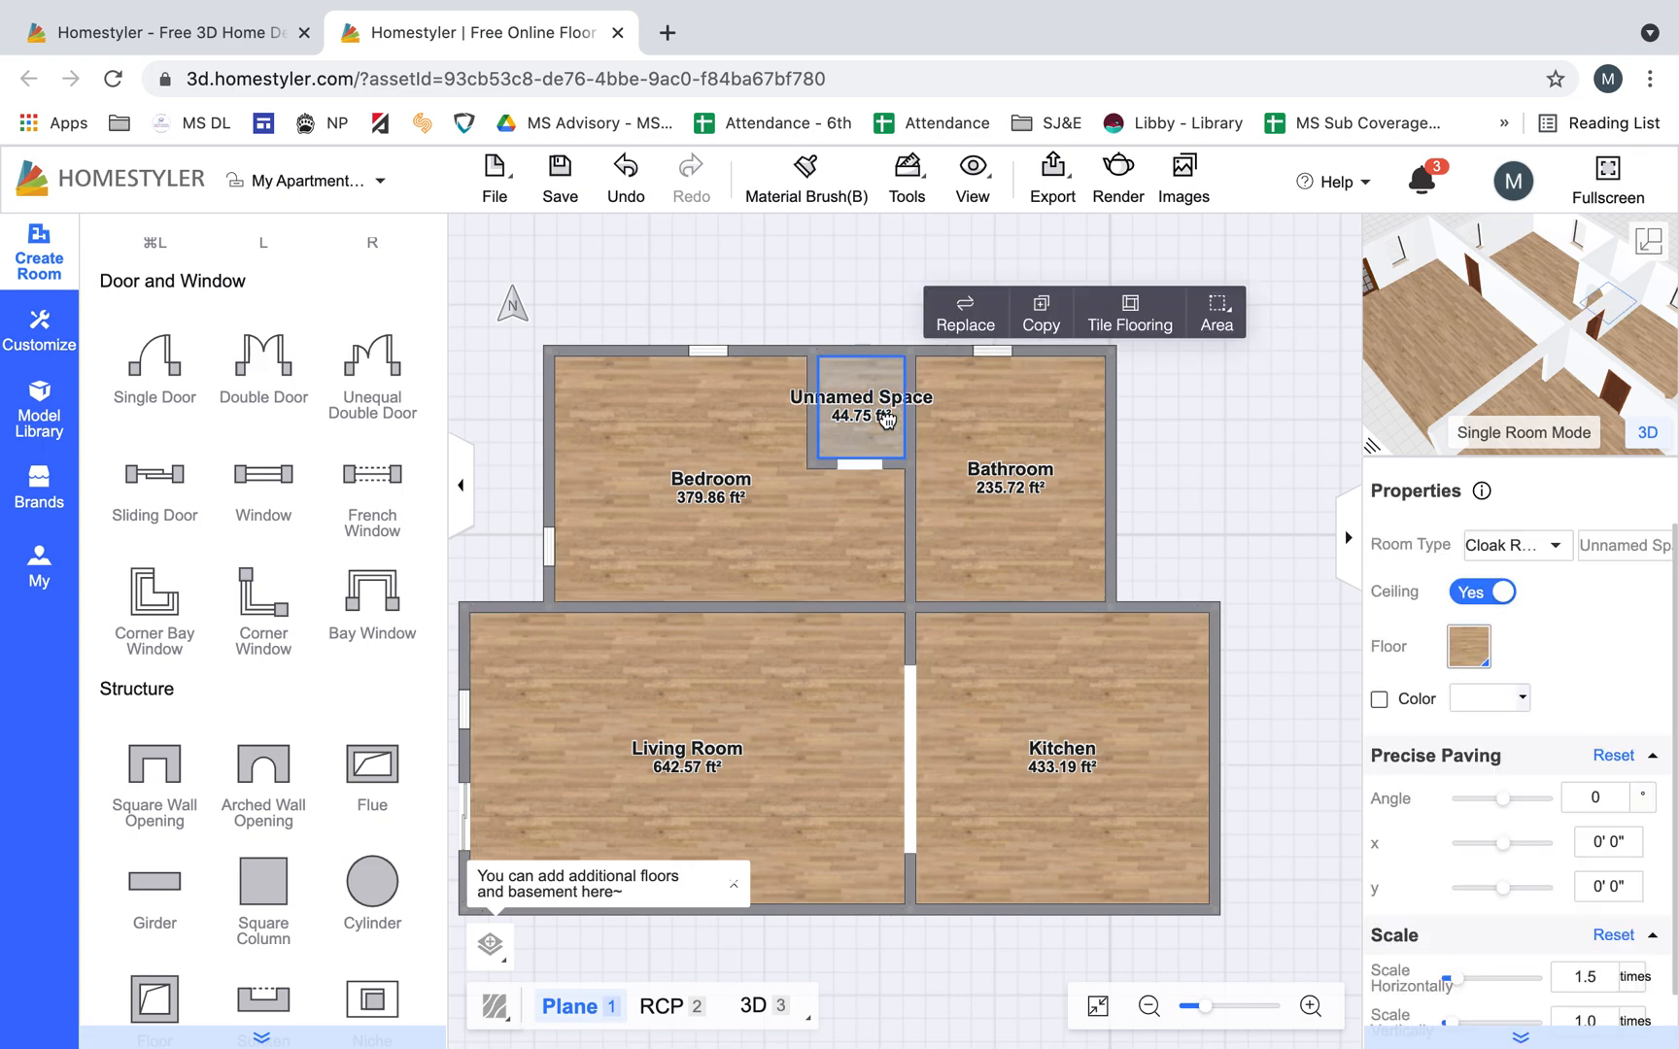
left_click(1630, 543)
left_click(1556, 554)
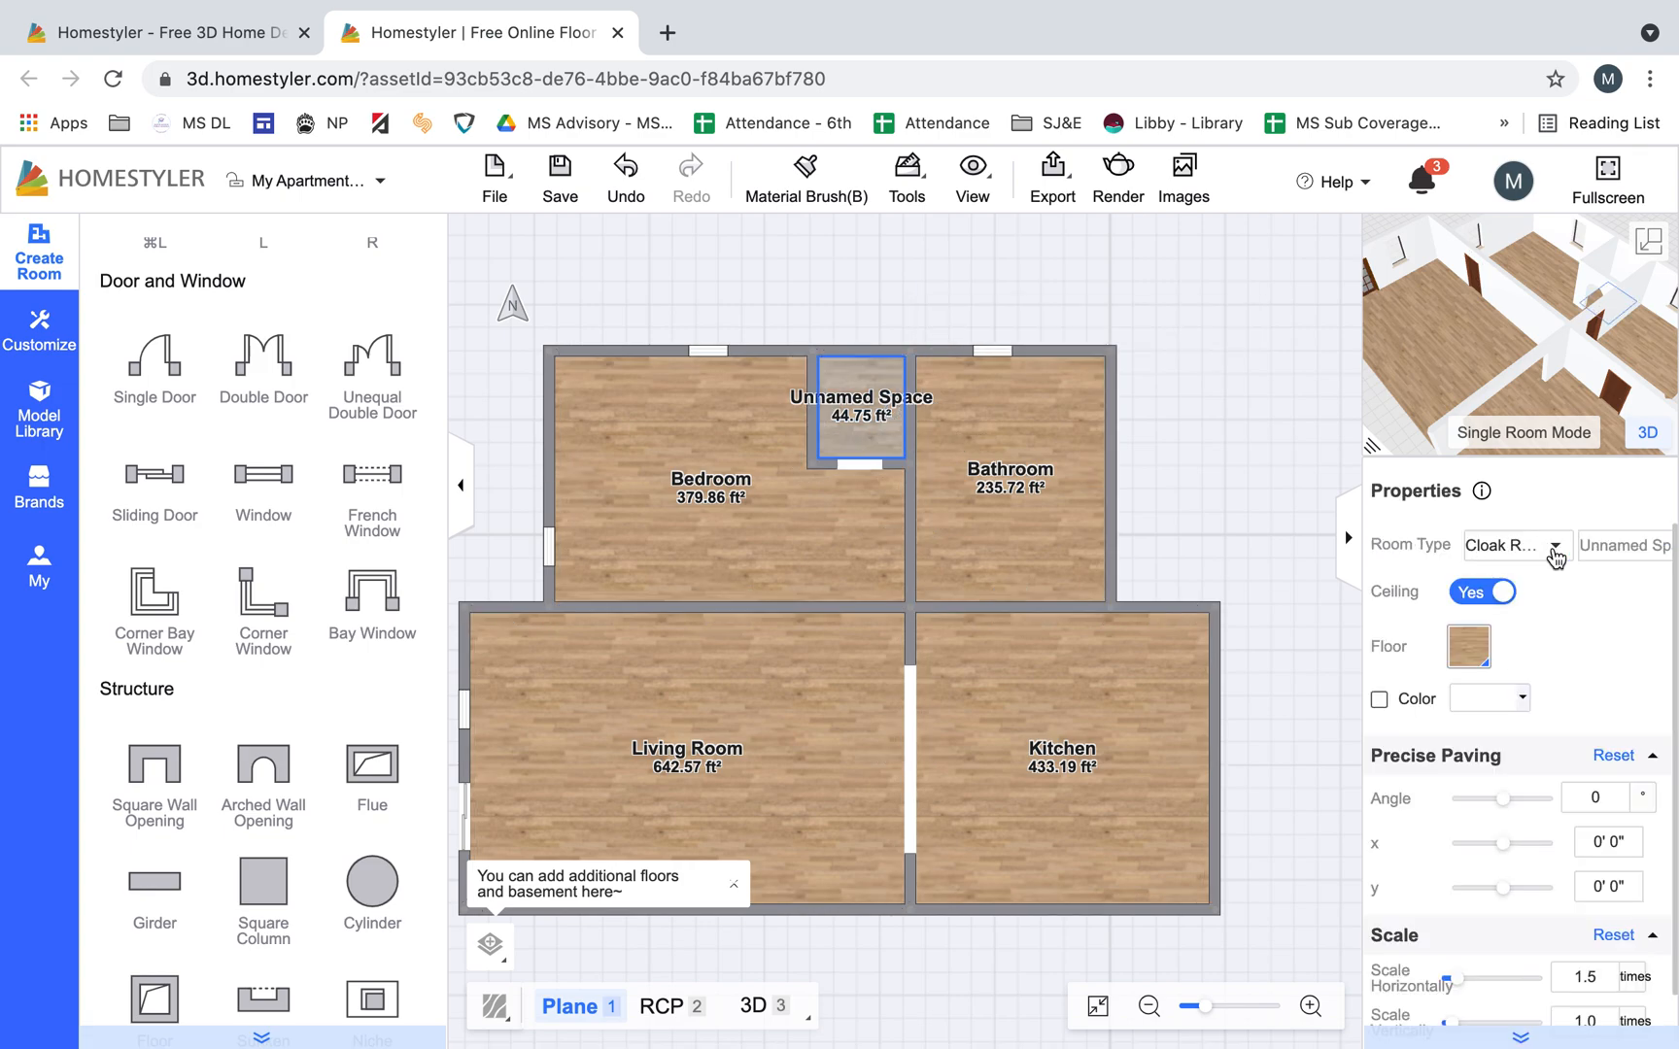
left_click(1556, 559)
left_click(1609, 538)
left_click(1633, 545)
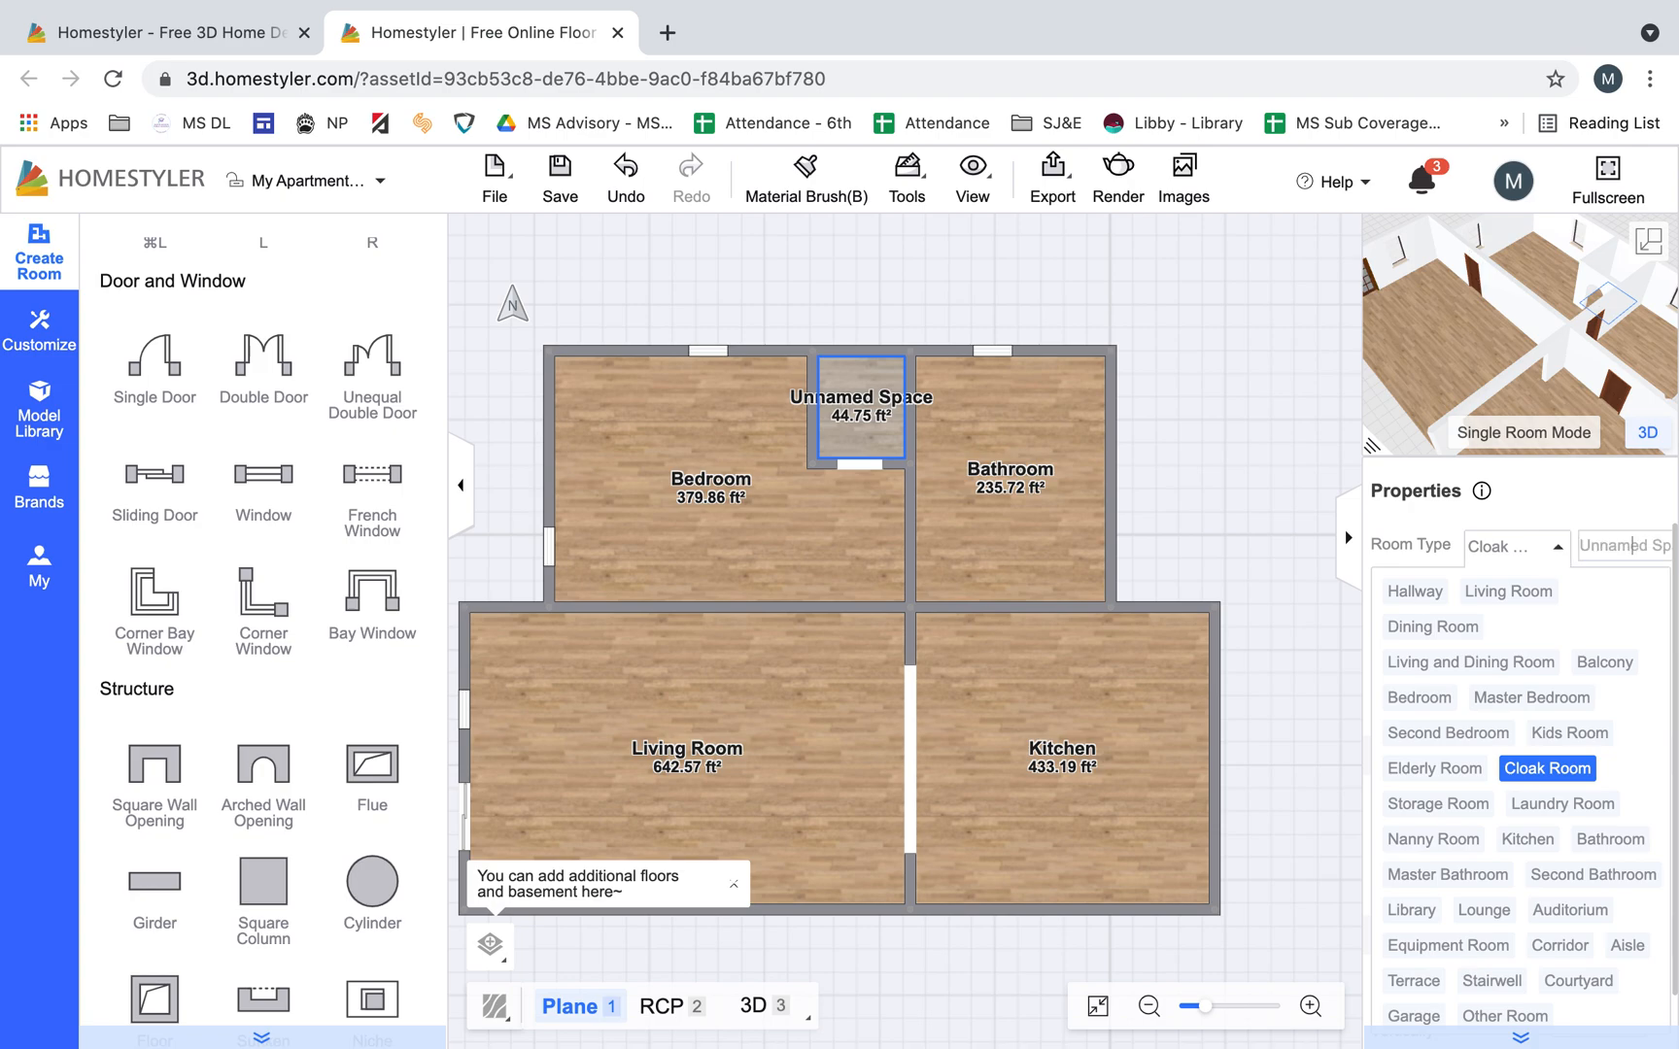
left_click(1572, 773)
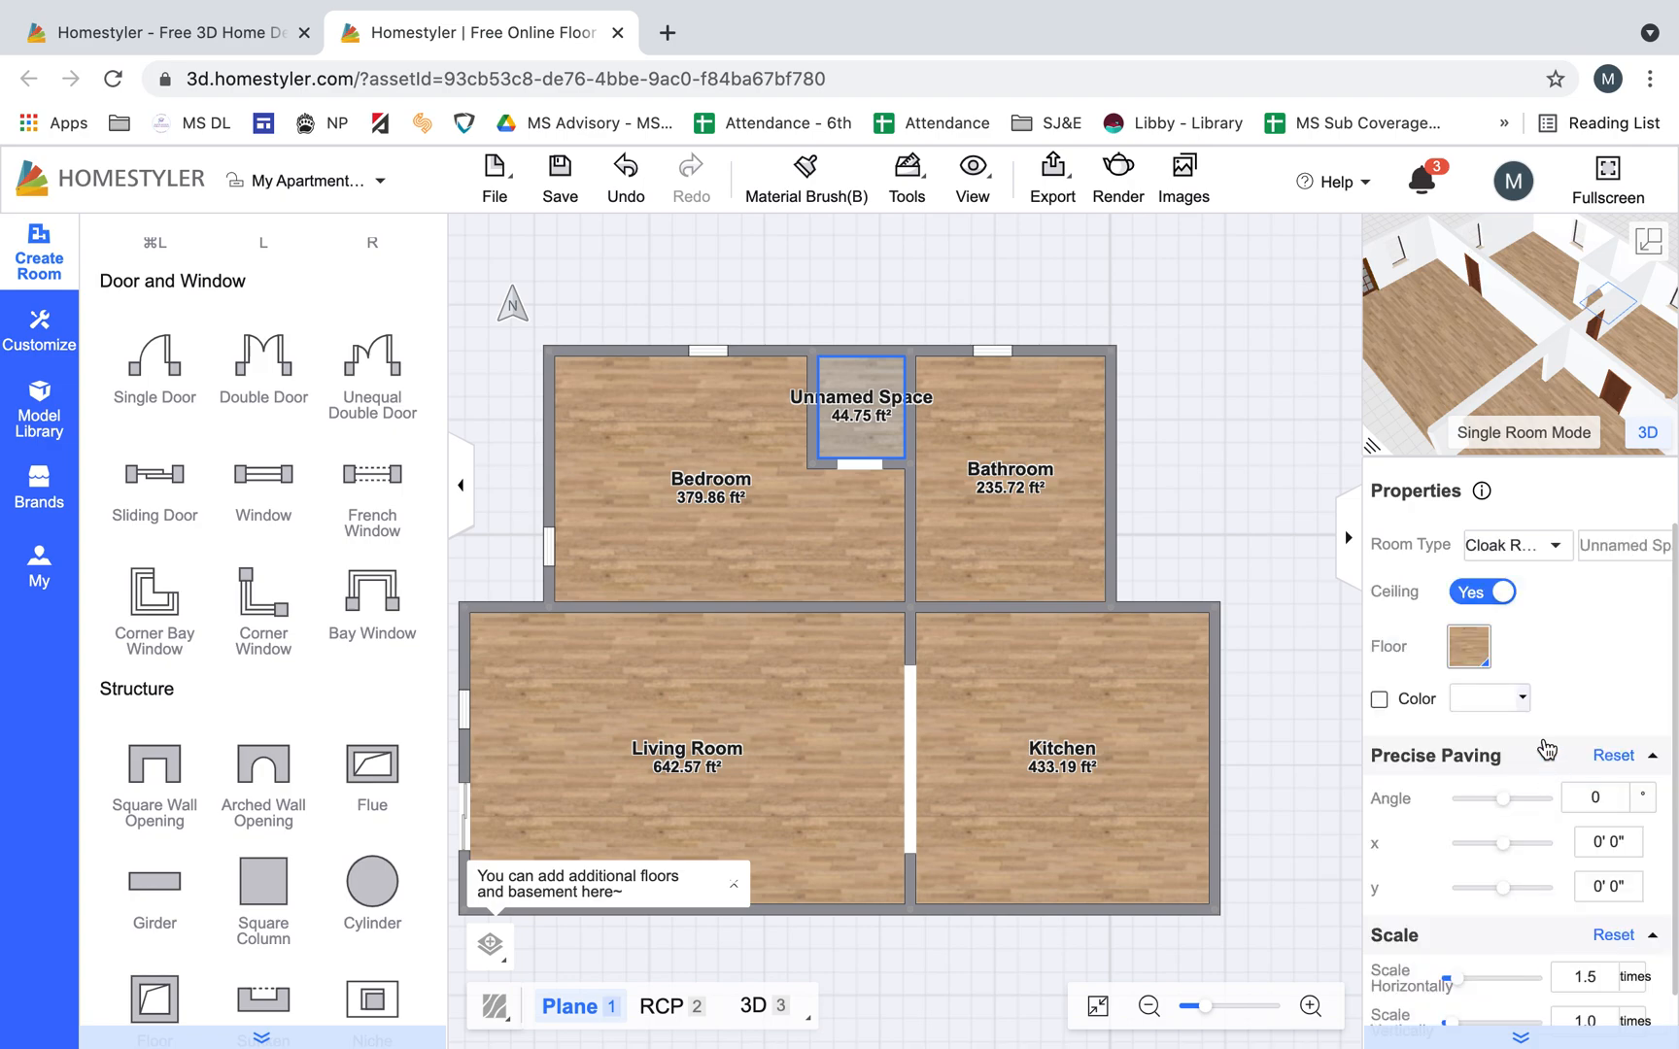
left_click(969, 464)
left_click(856, 422)
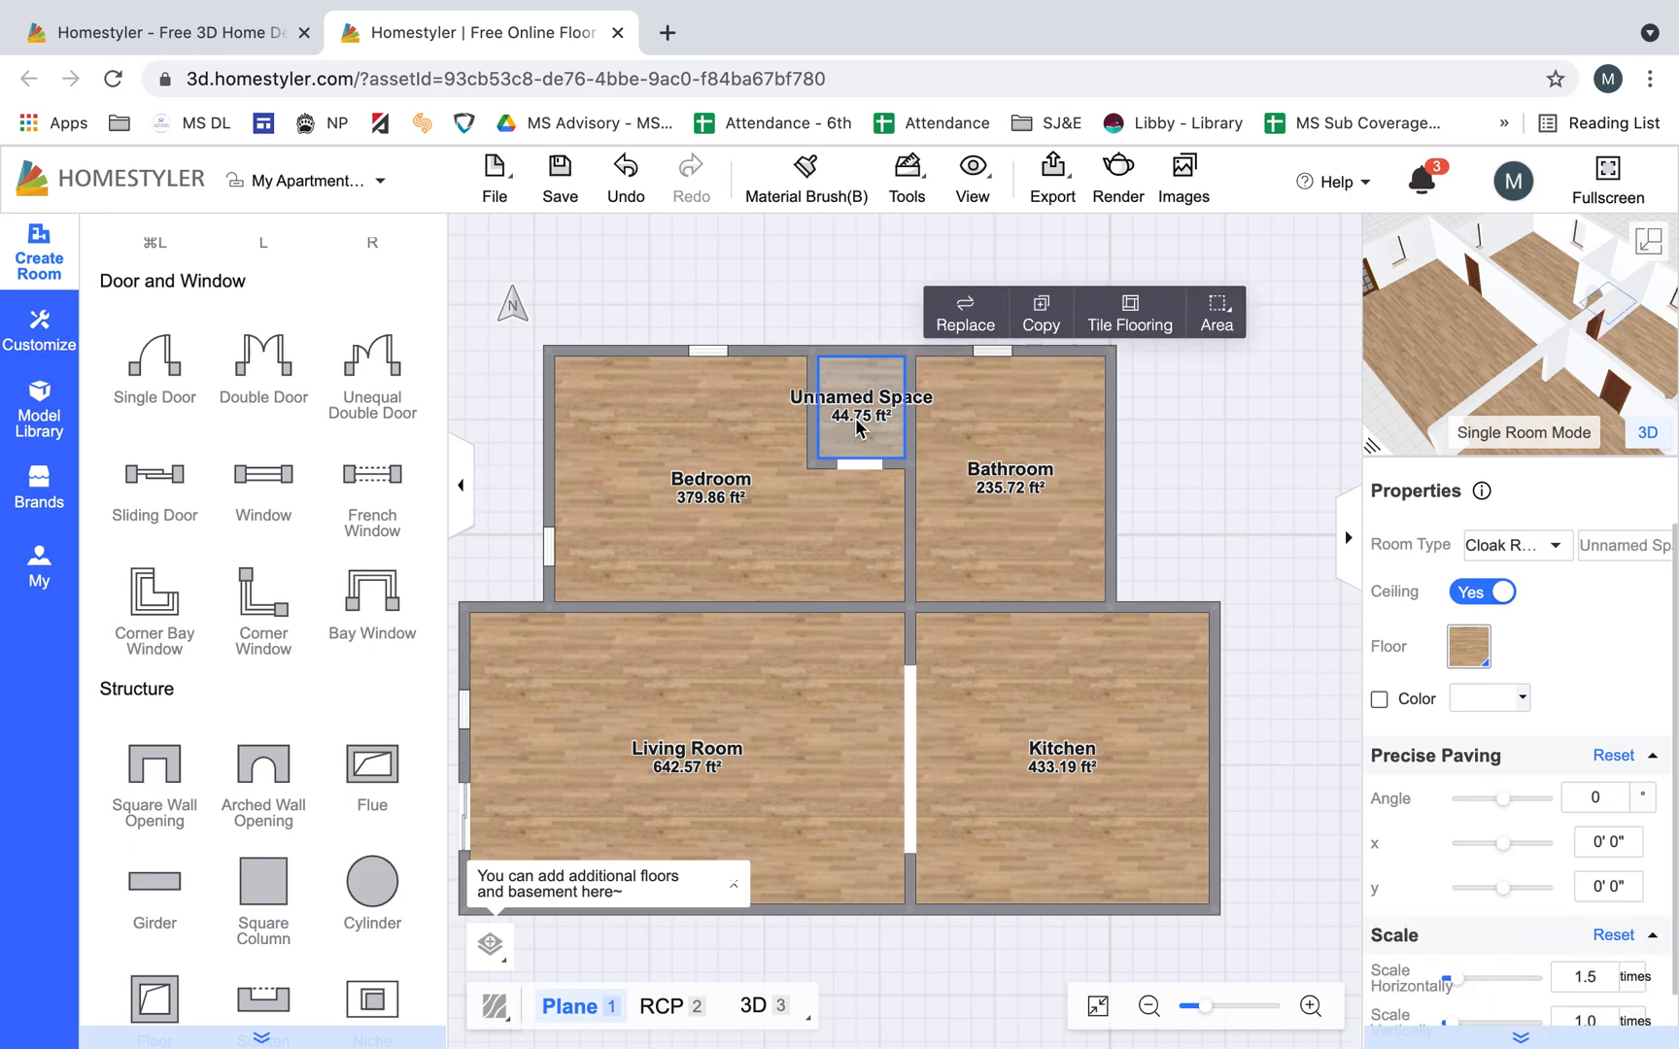
left_click(1614, 561)
left_click(1053, 544)
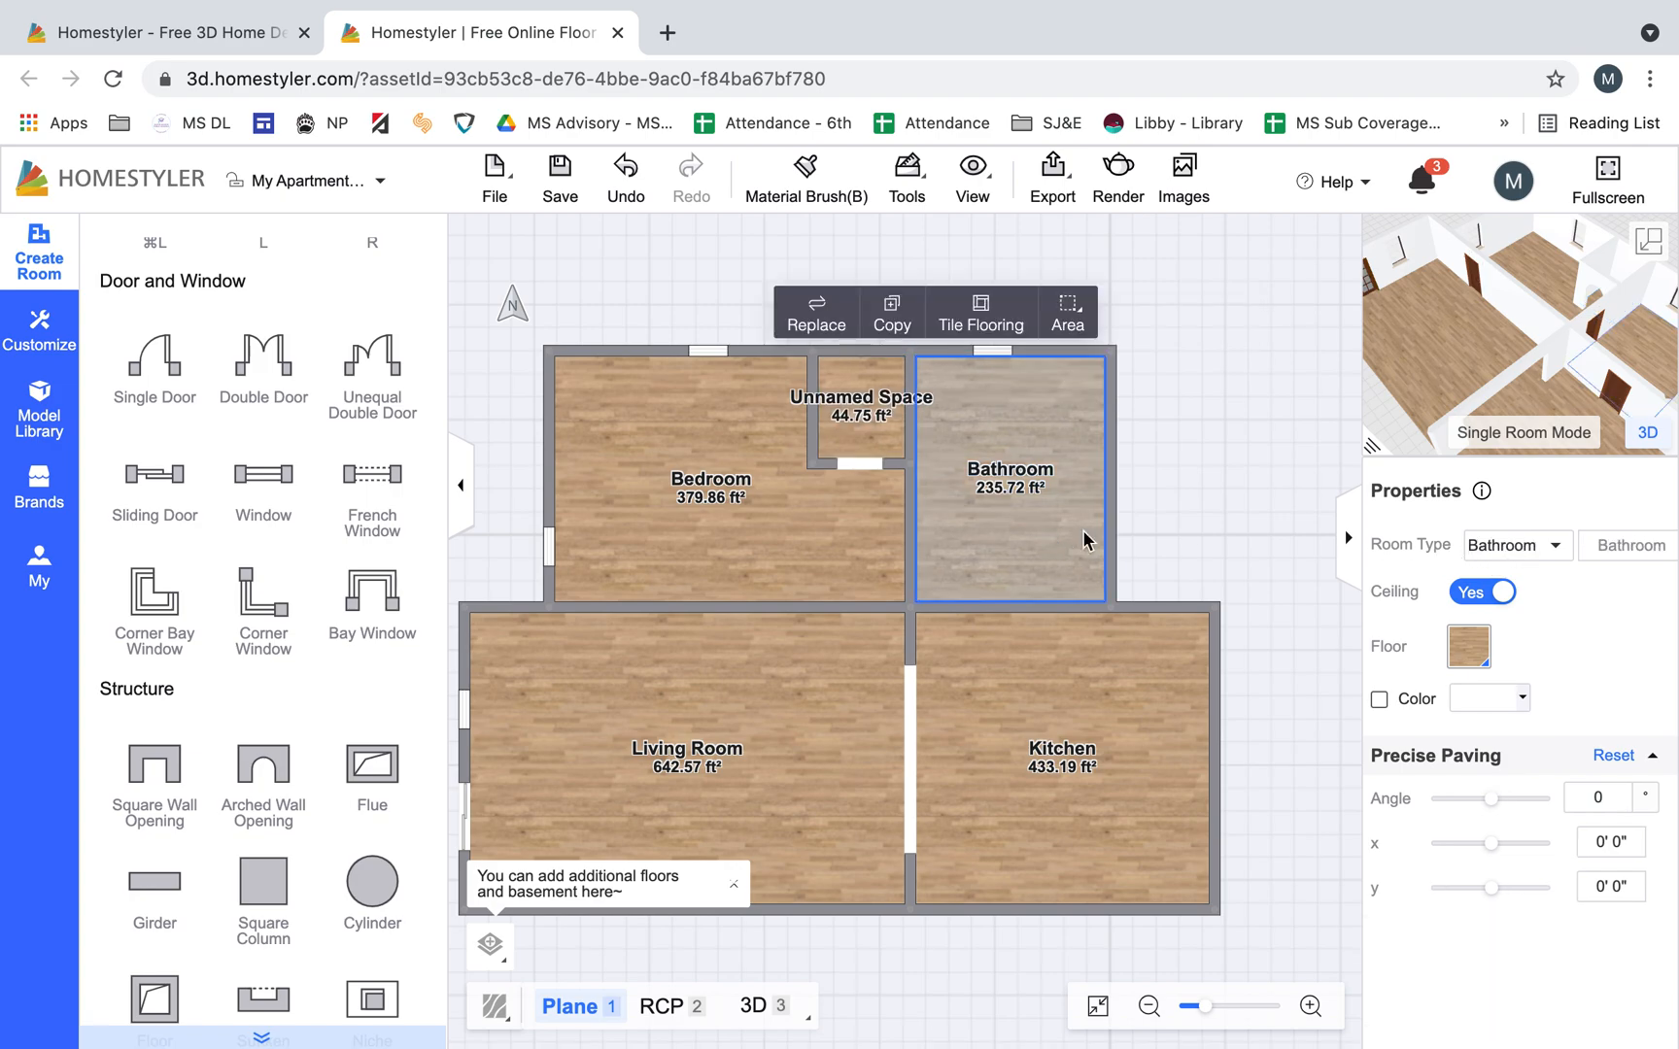
Rename the unnamed space between the bedroom and bathroom to Cloak Room
left_click(850, 416)
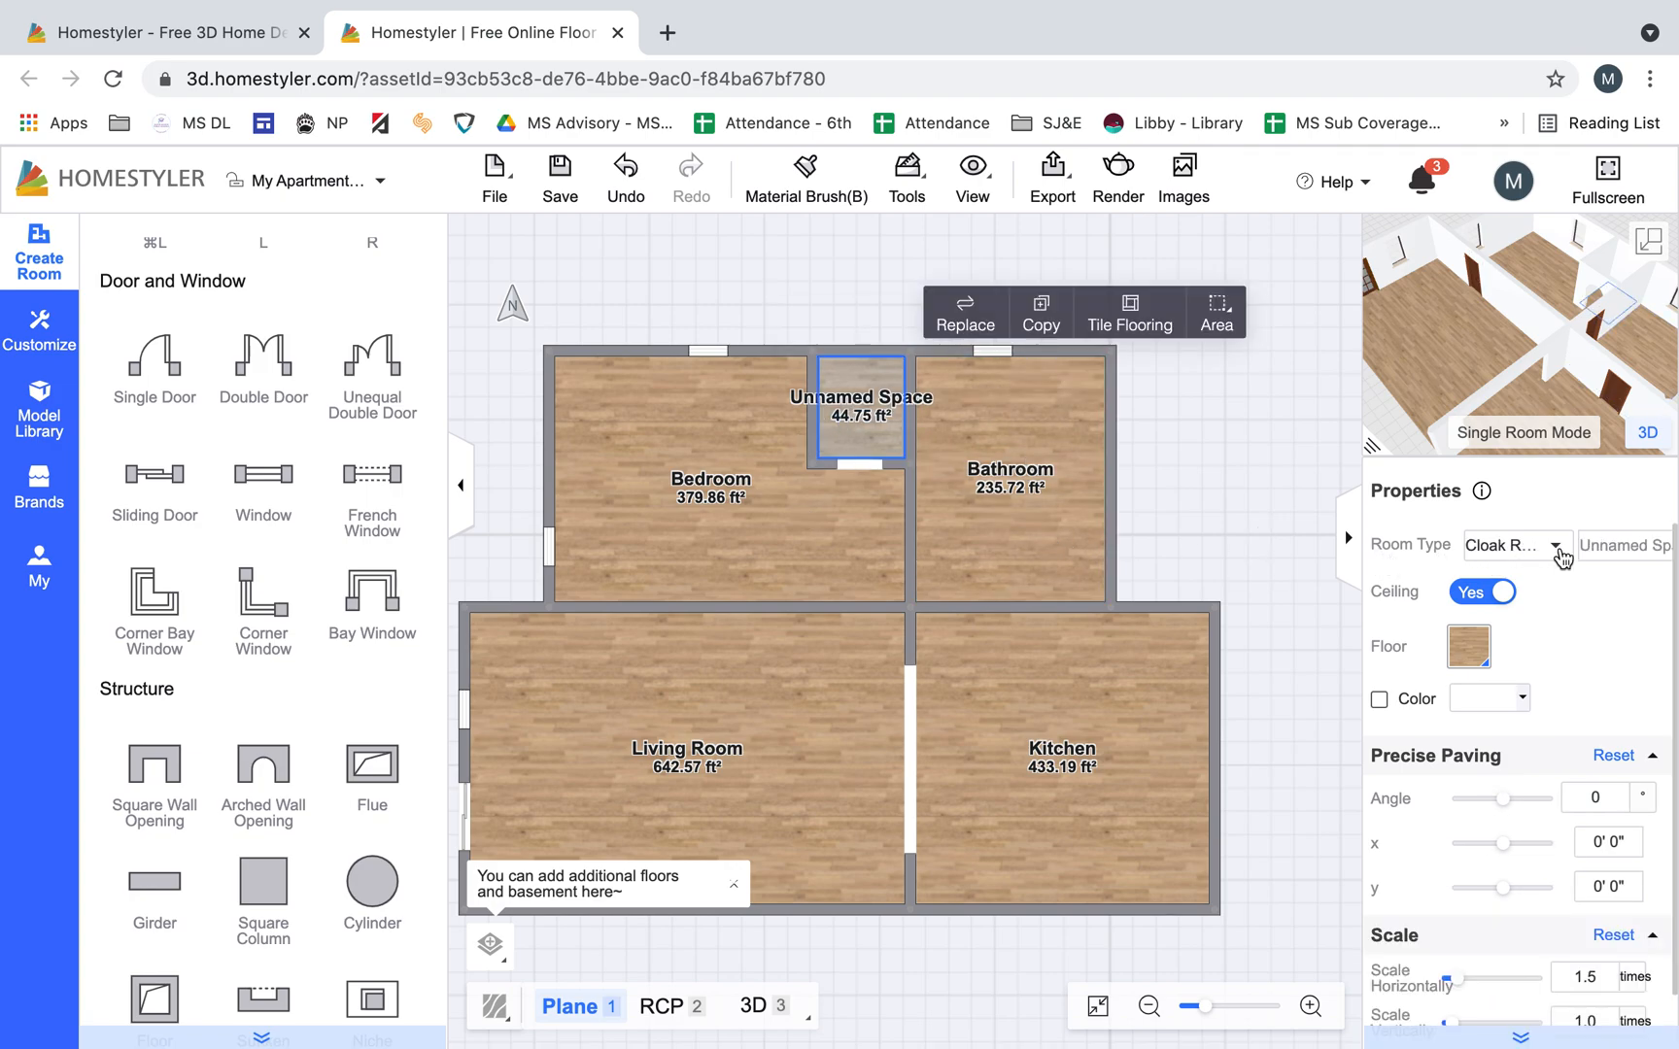
triple_click(1620, 540)
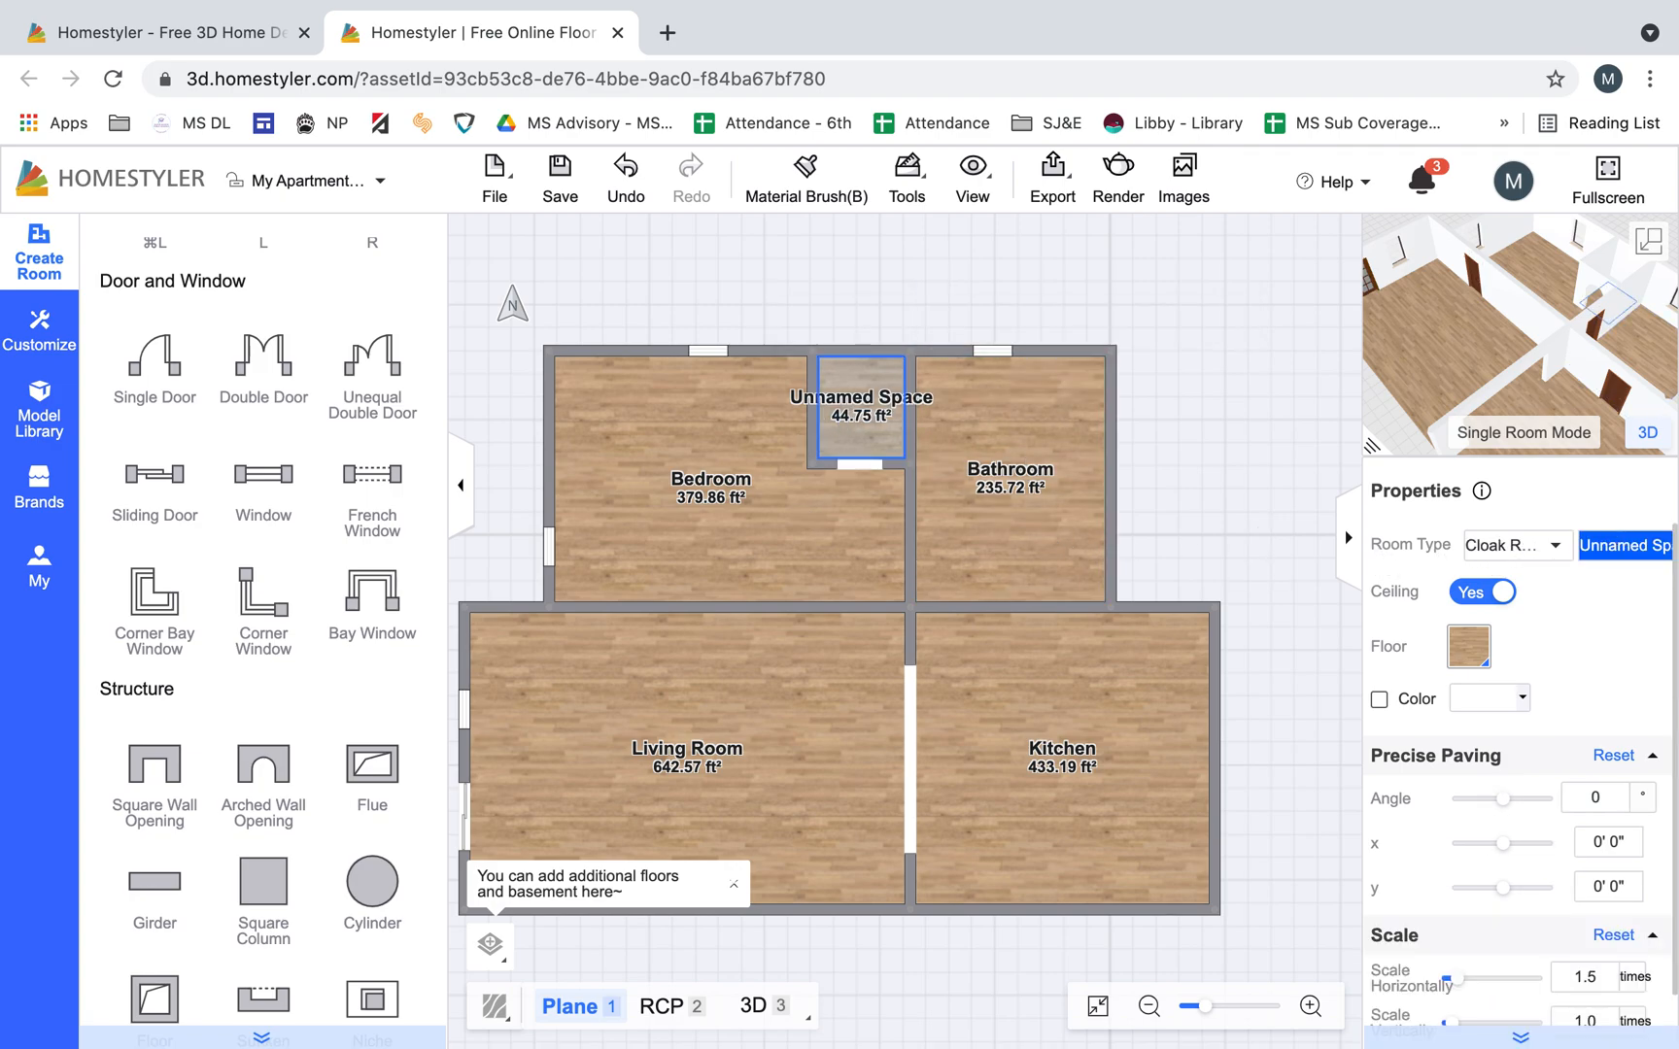
type("CLoak Room")
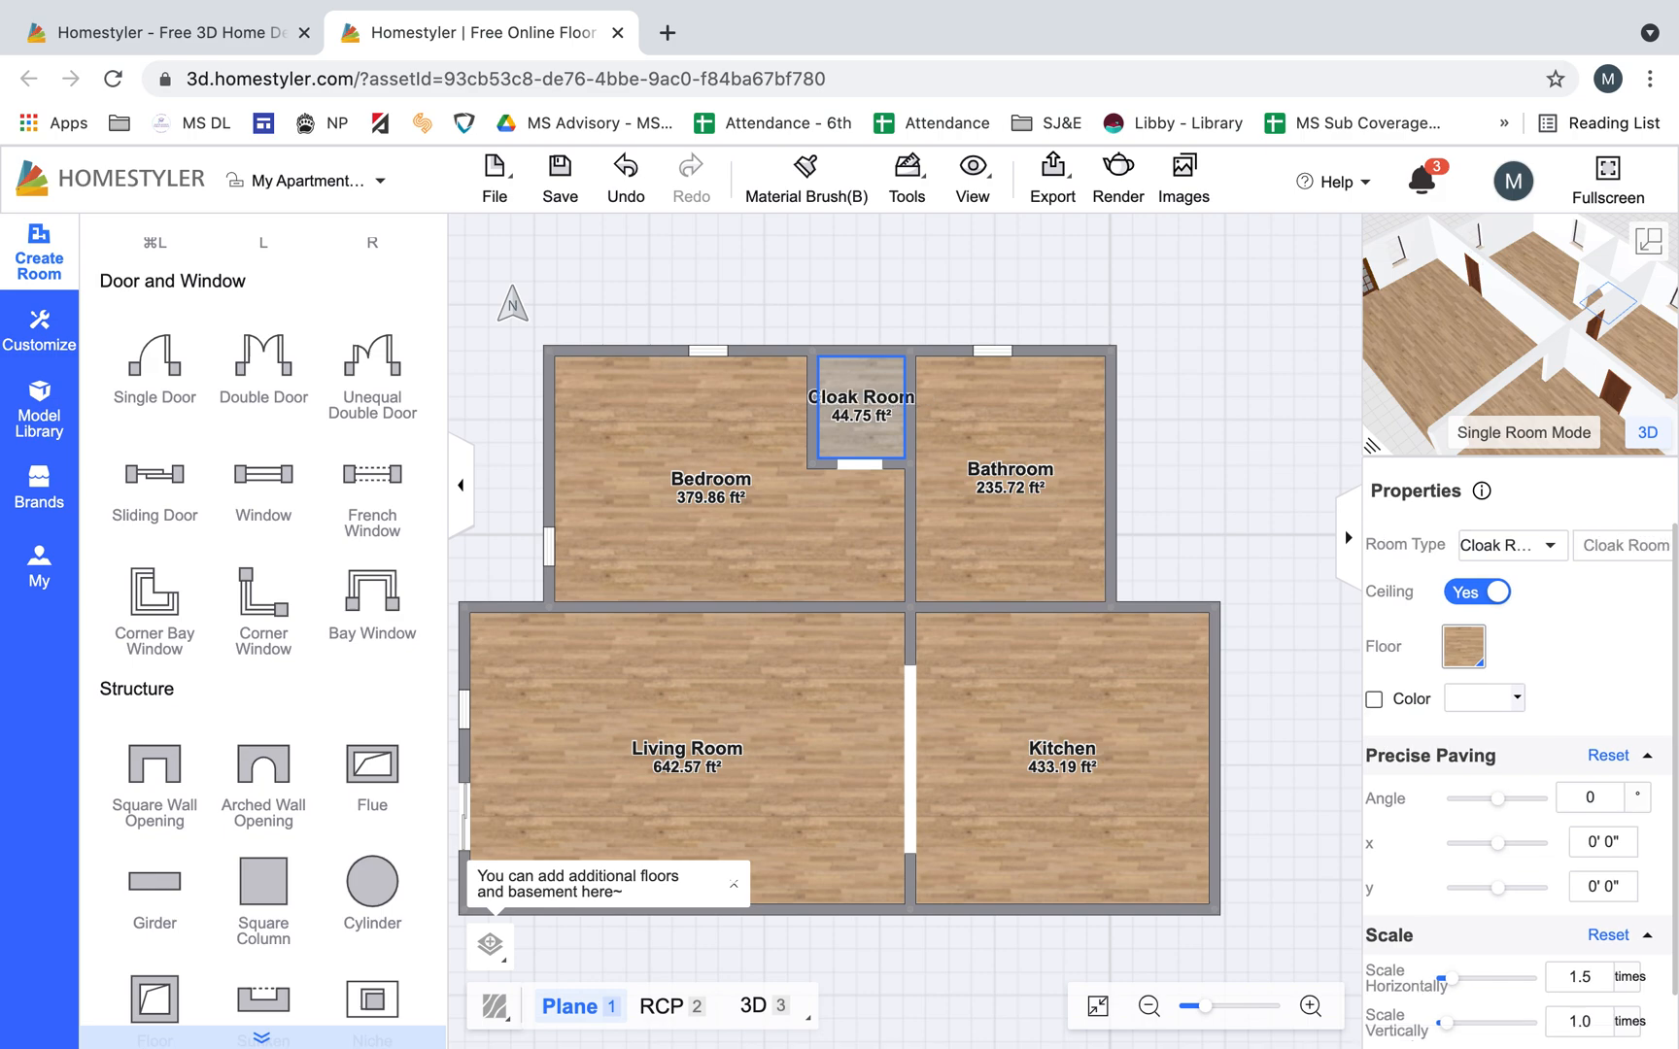
key("Return")
left_click(982, 533)
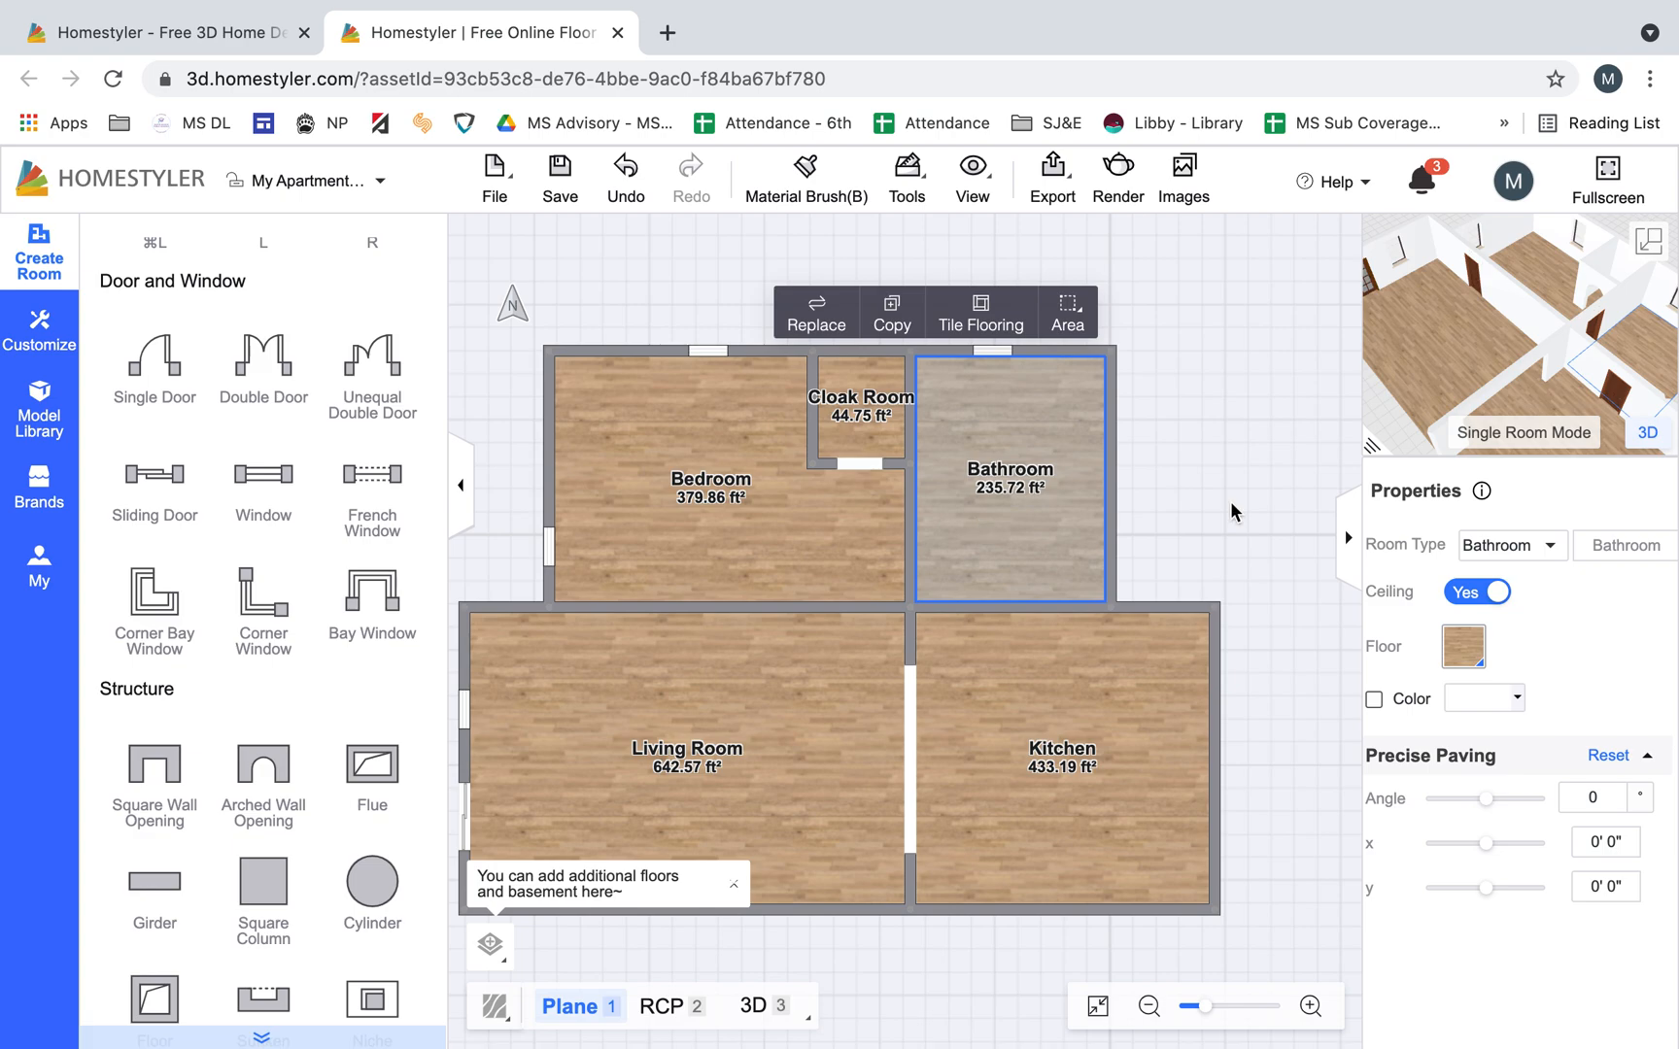
Change the custom name of the small room between the bedroom and bathroom to Closet
left_click(877, 420)
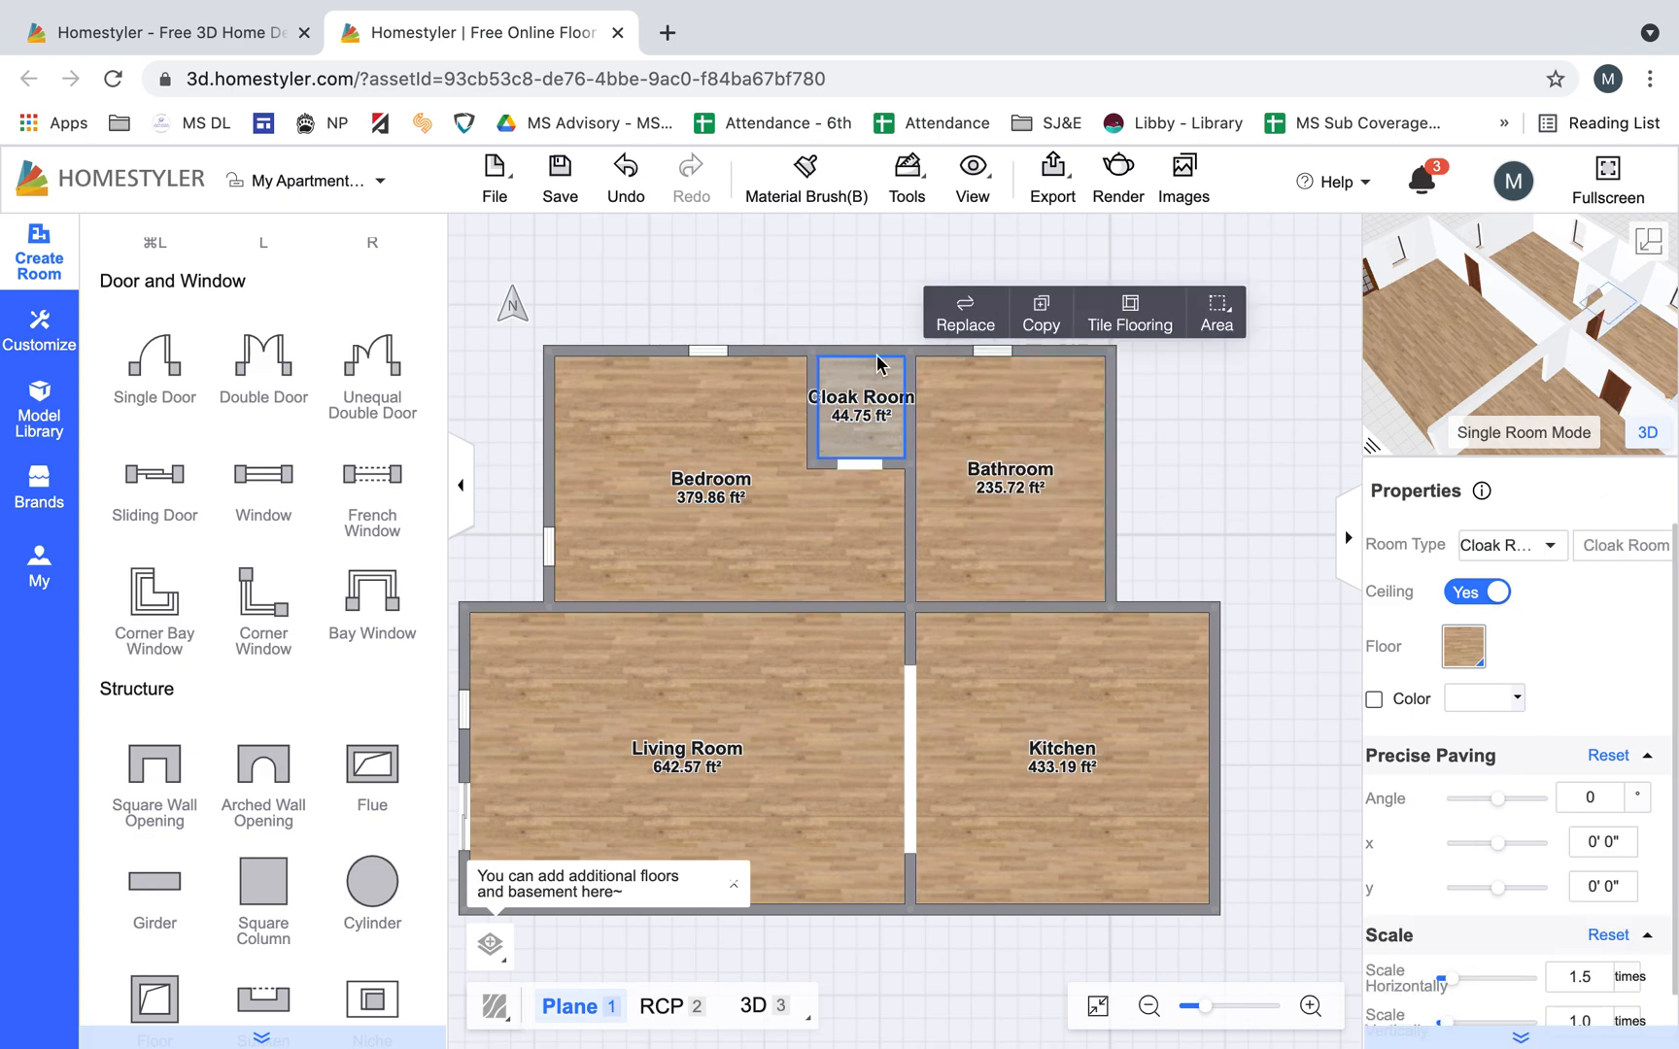
left_click(1626, 545)
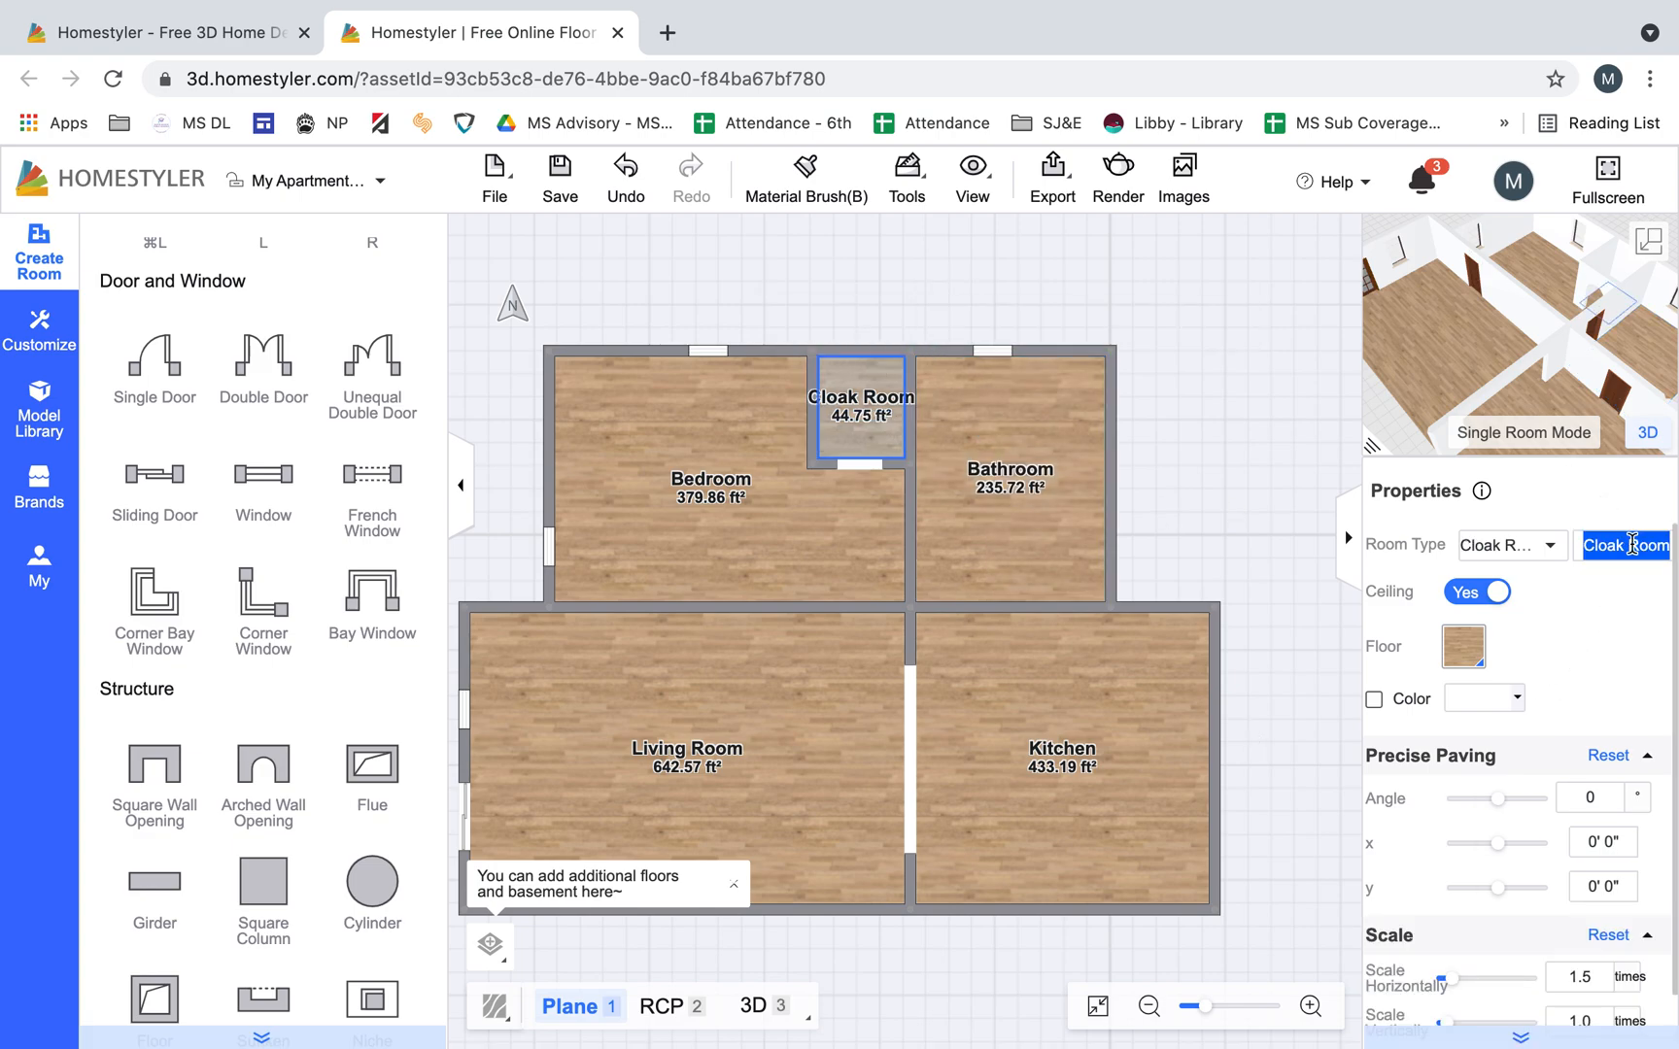
type("Closet")
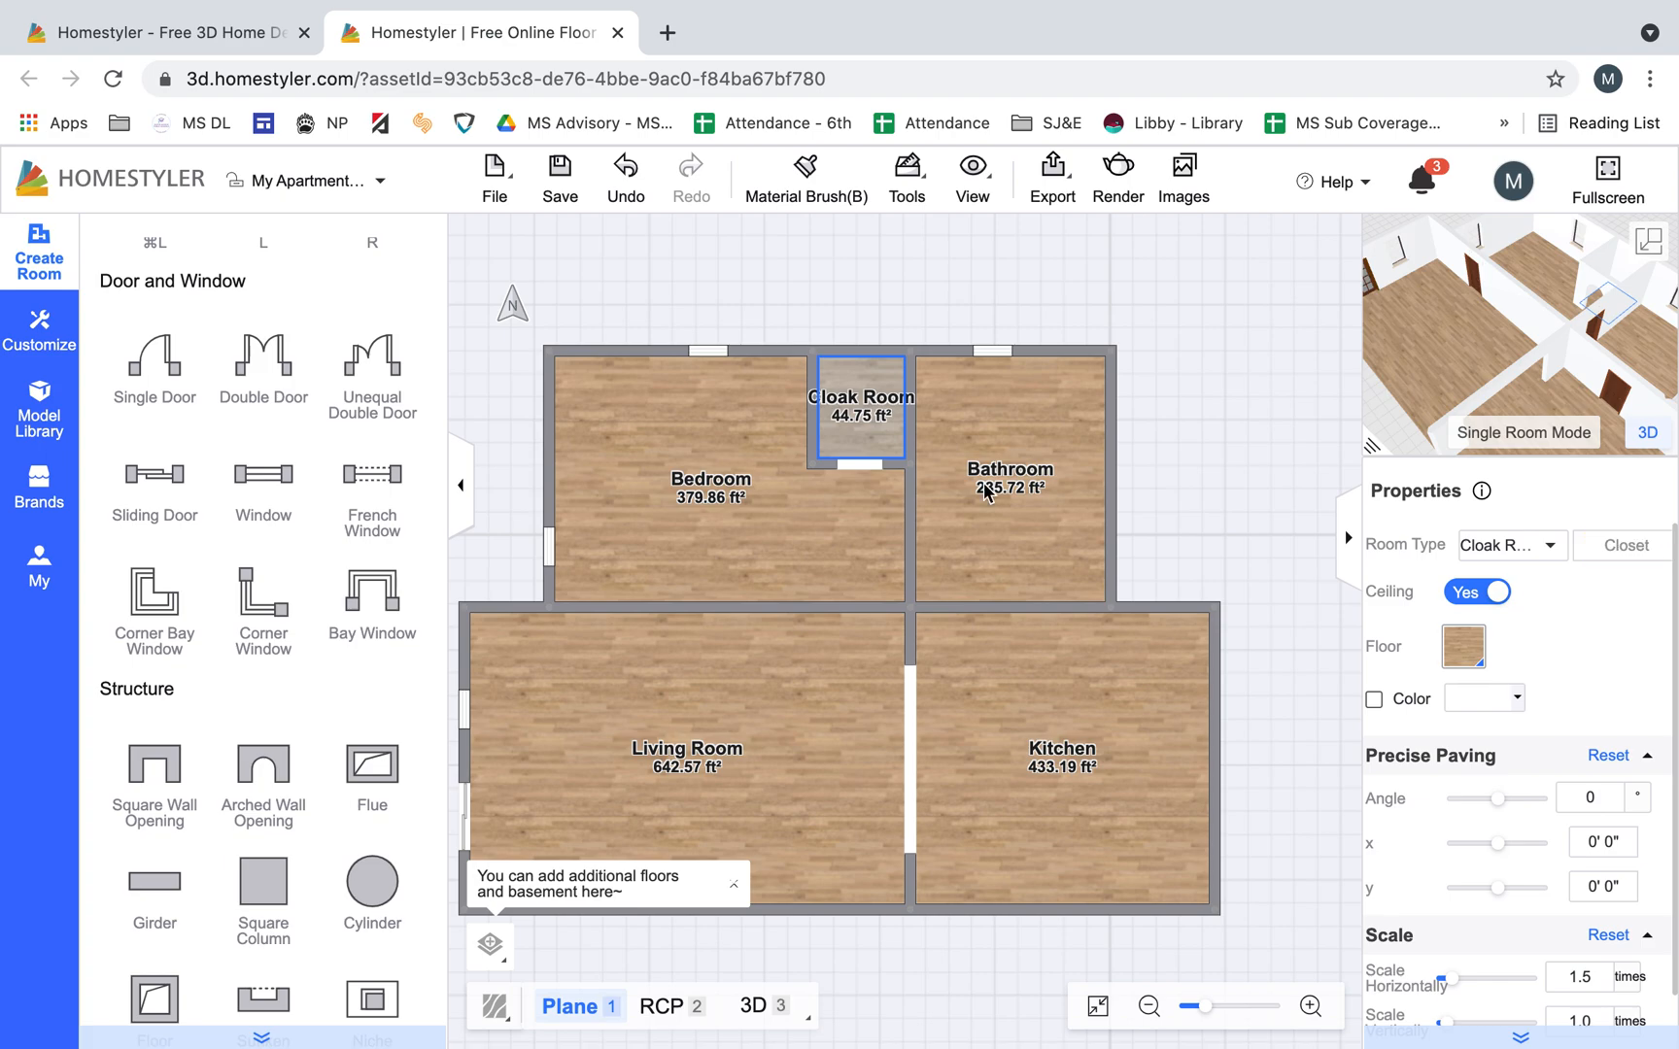
left_click(987, 491)
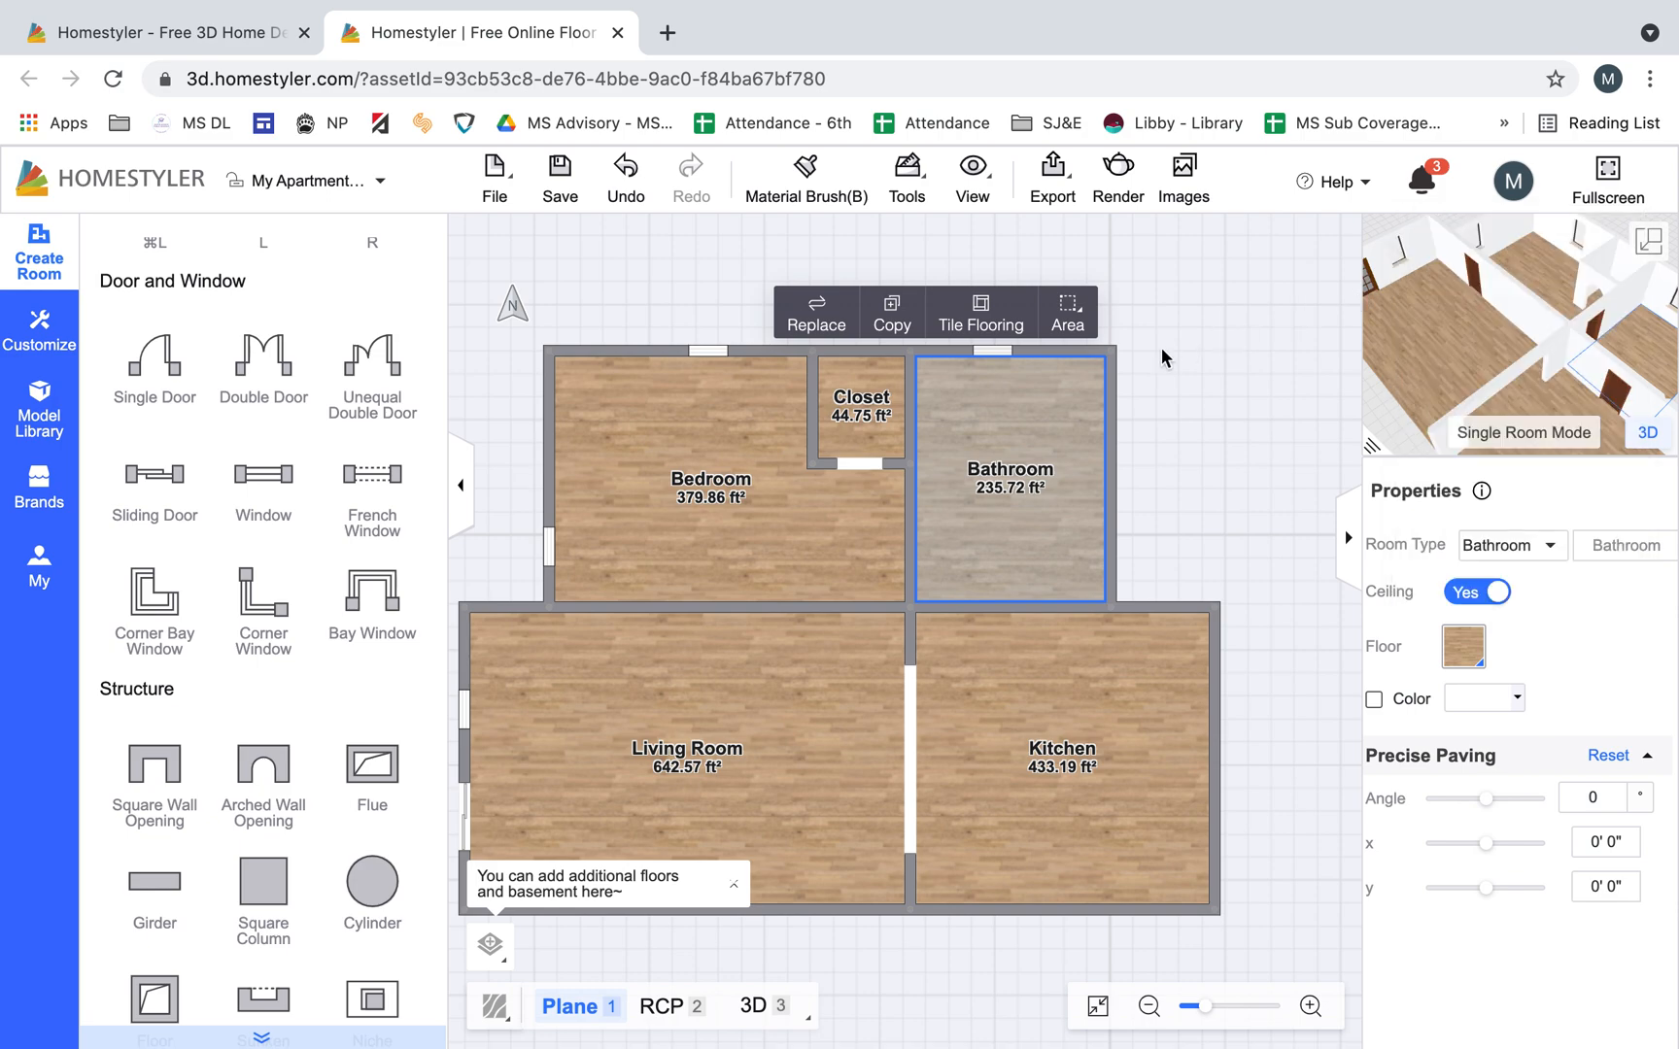
Enlarge the 3D view and examine the walls, doors and openings of all rooms from above on several sides
left_click(1657, 250)
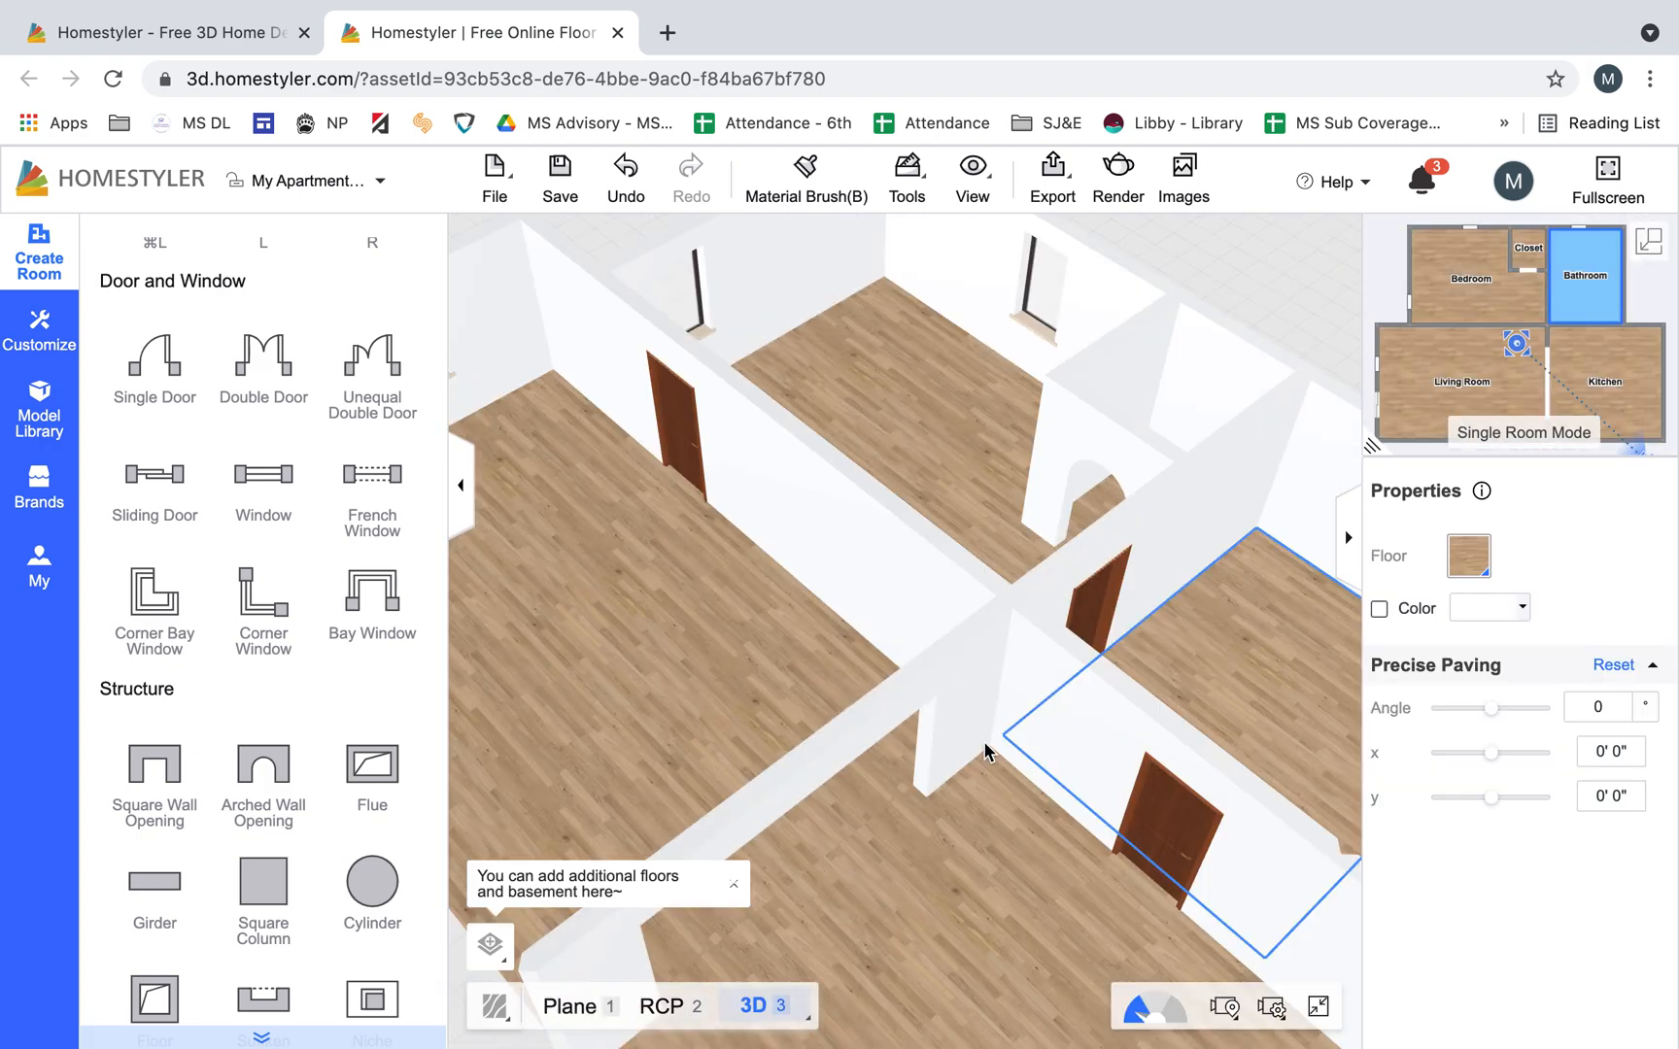
left_click_drag(984, 740, 1247, 657)
left_click_drag(1094, 770, 1191, 905)
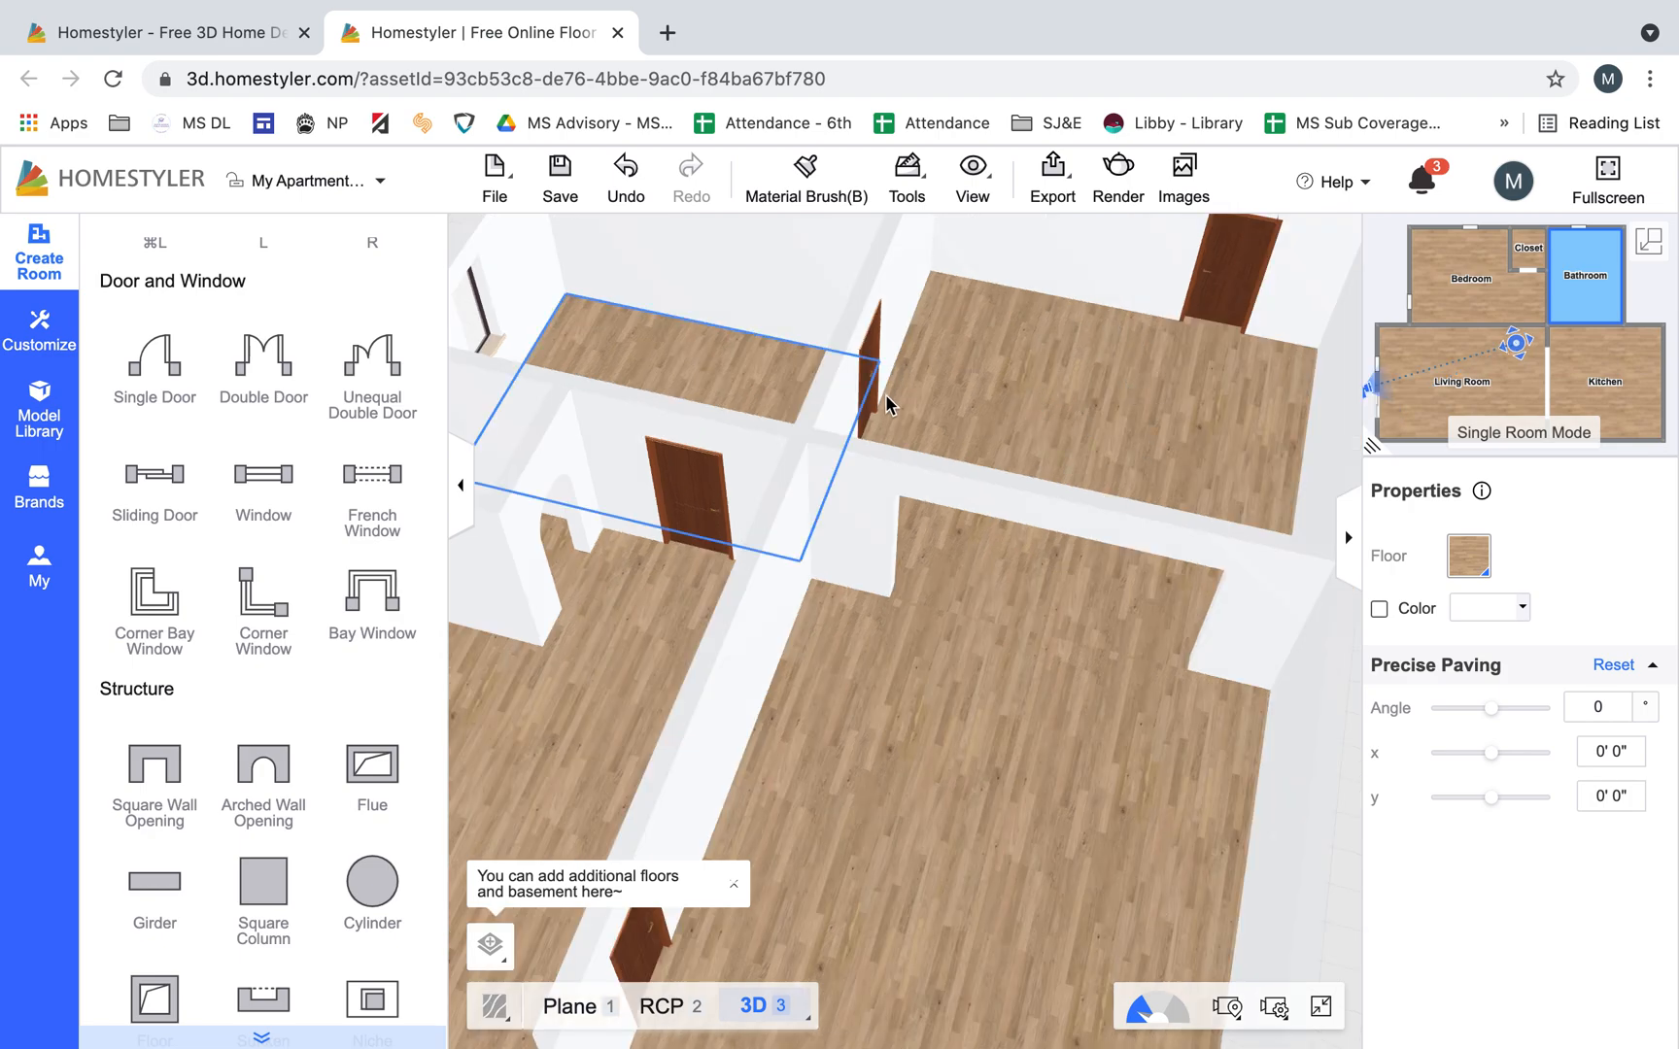
left_click_drag(786, 655, 858, 637)
left_click_drag(769, 678, 388, 632)
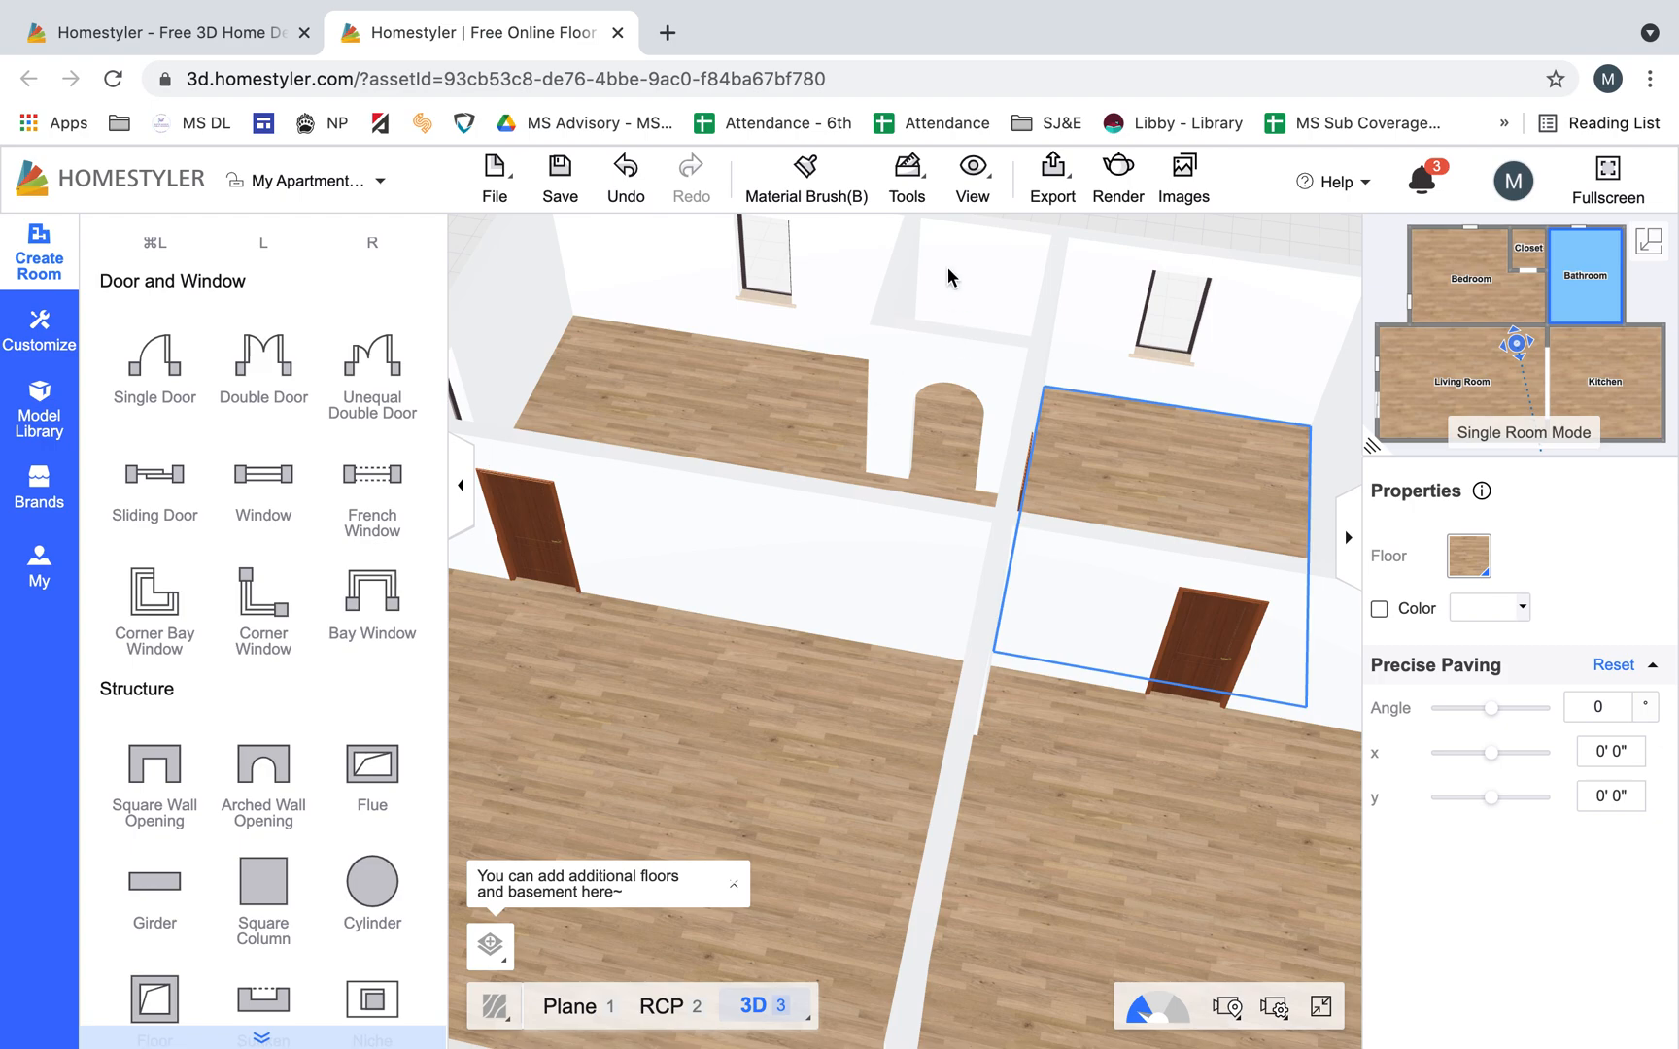
mouse_move(721, 564)
left_mouse_down()
mouse_move(761, 555)
mouse_move(537, 569)
mouse_move(736, 564)
left_mouse_up()
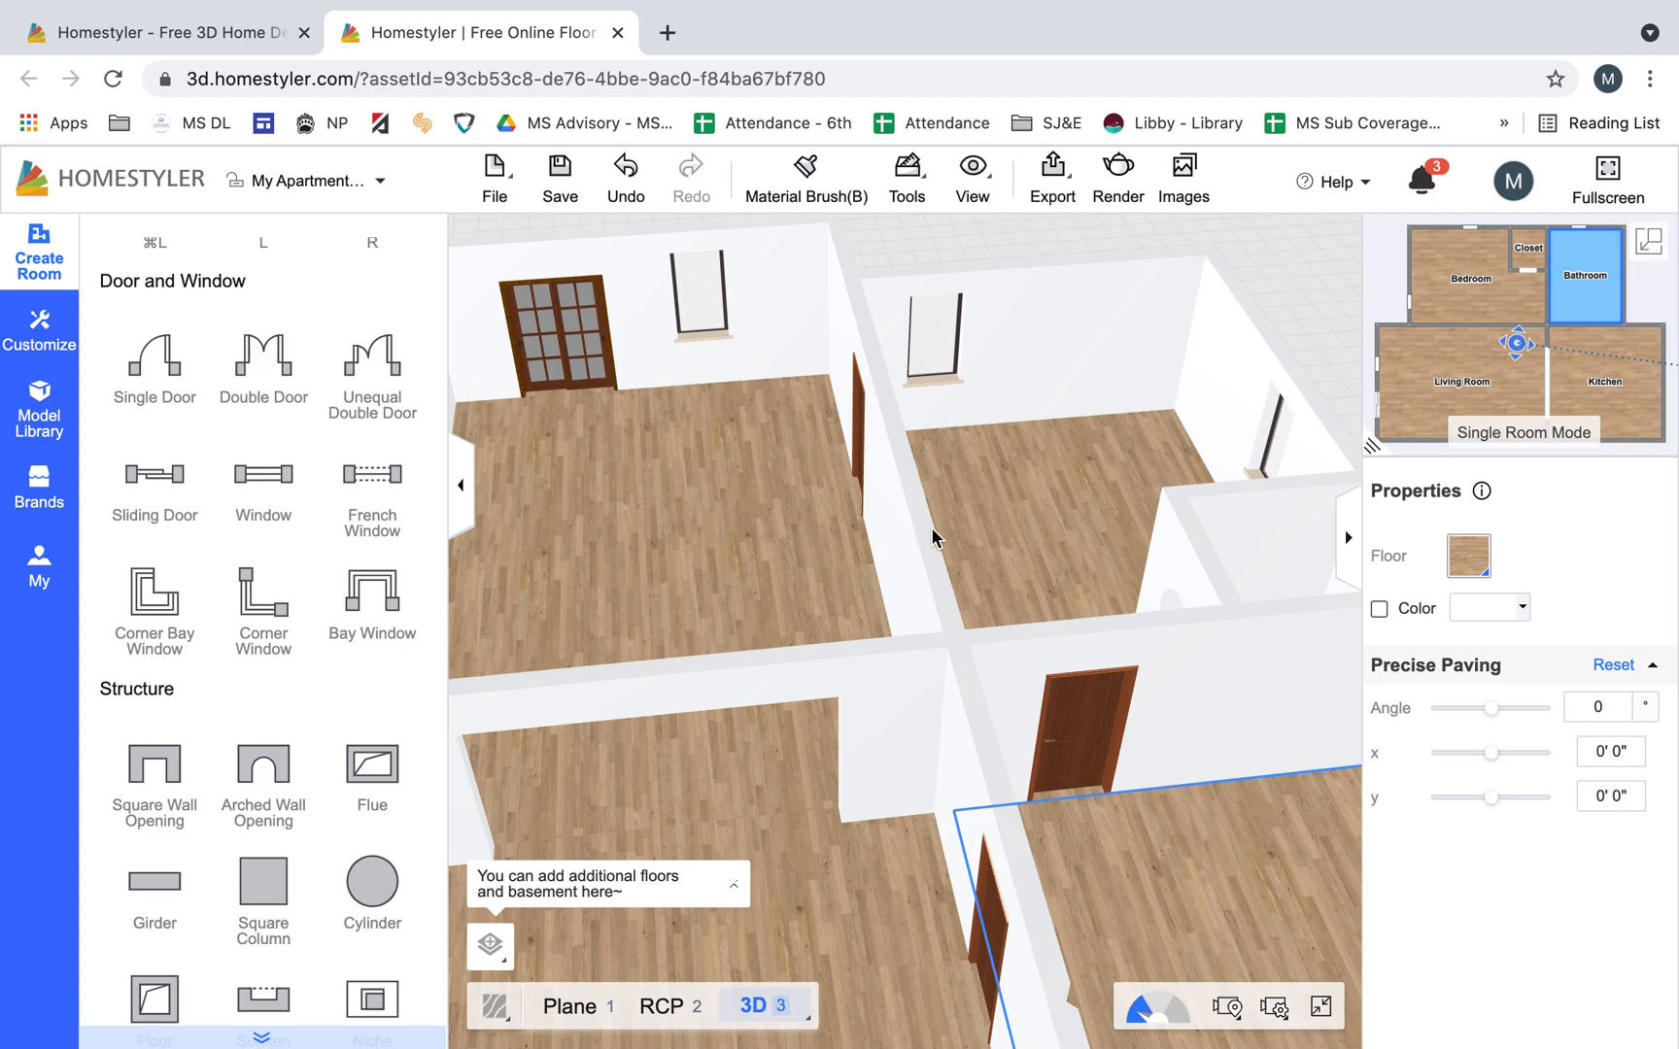
Examine the interior at eye level in 3D, including the doors, the kitchen opening and the living room's glazed door and window
left_click_drag(927, 529, 930, 351)
scroll(621, 684, "up", 5)
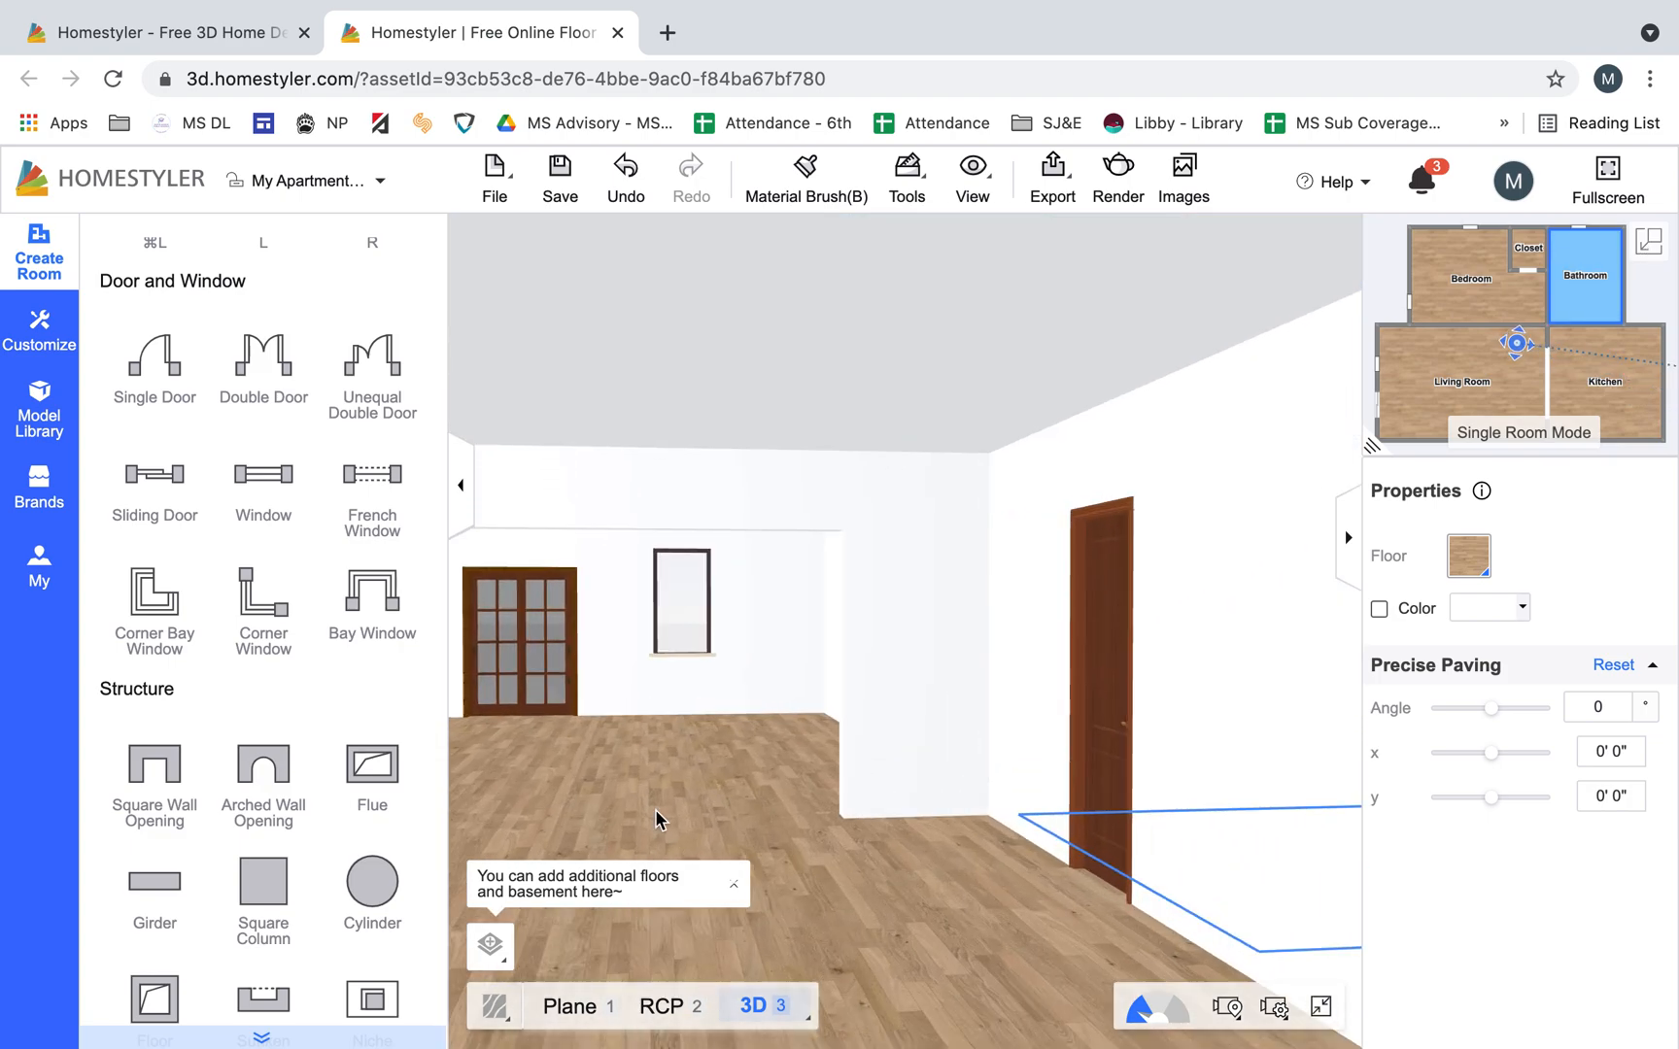
left_click_drag(742, 825, 874, 761)
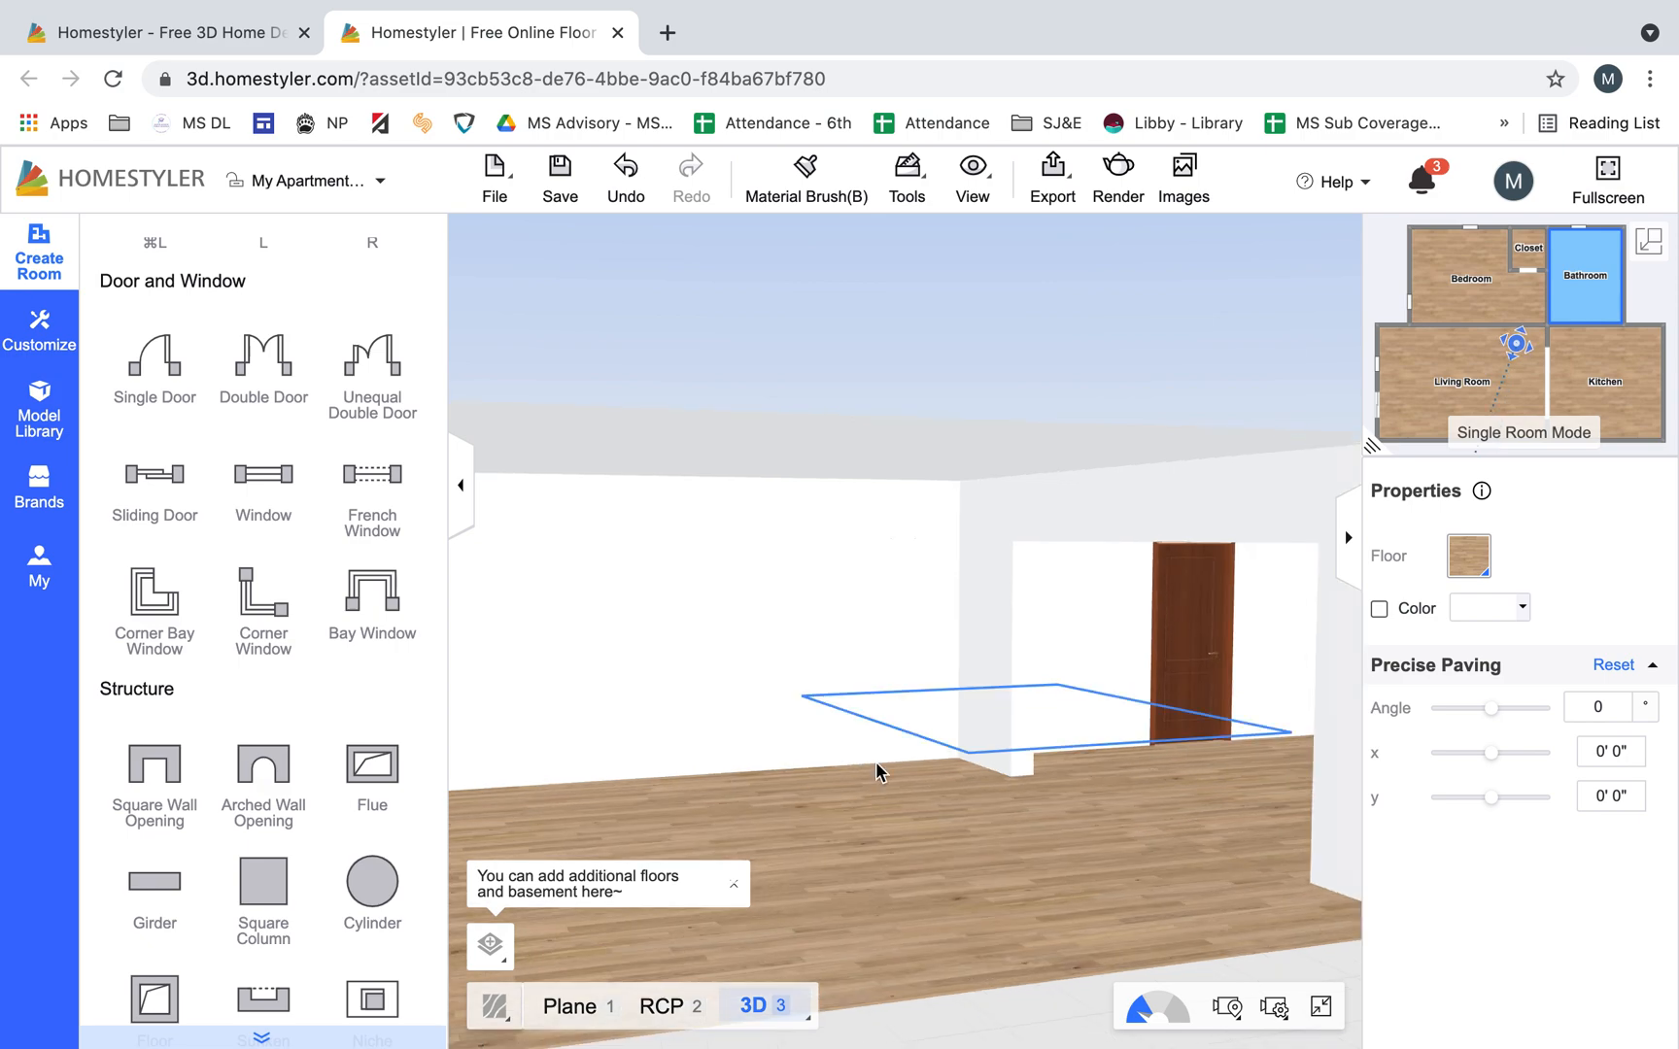
key("Left")
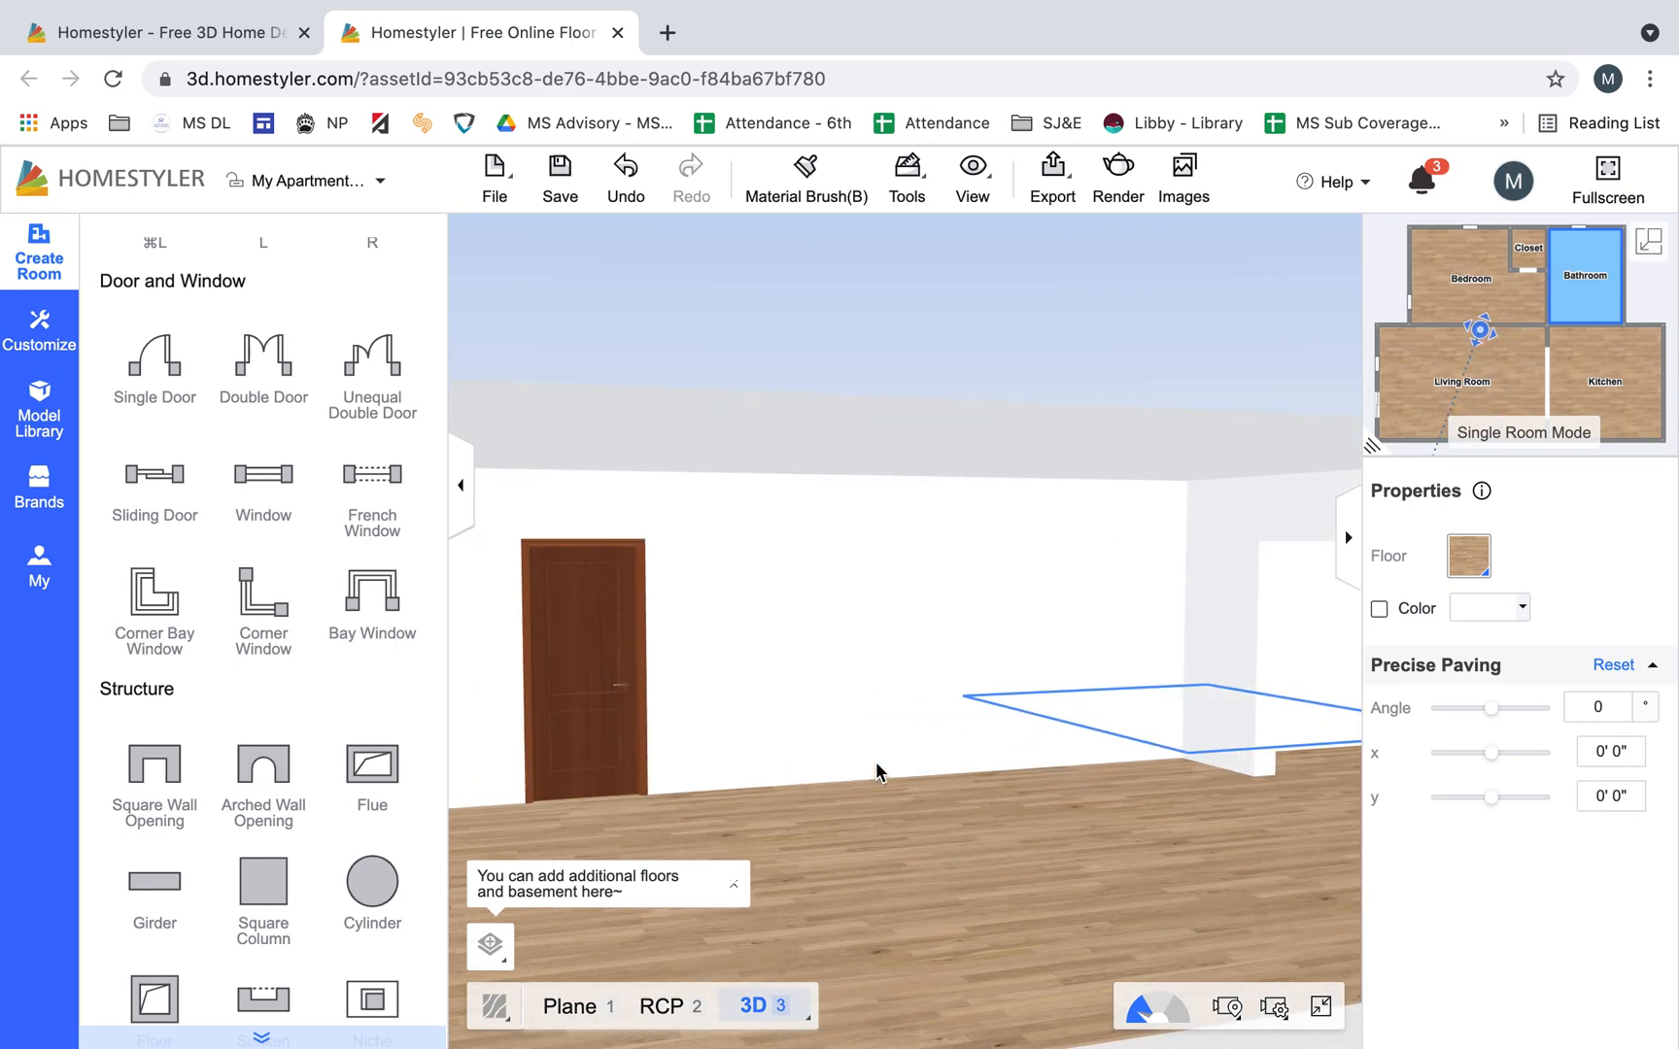
key("Left")
key("Right")
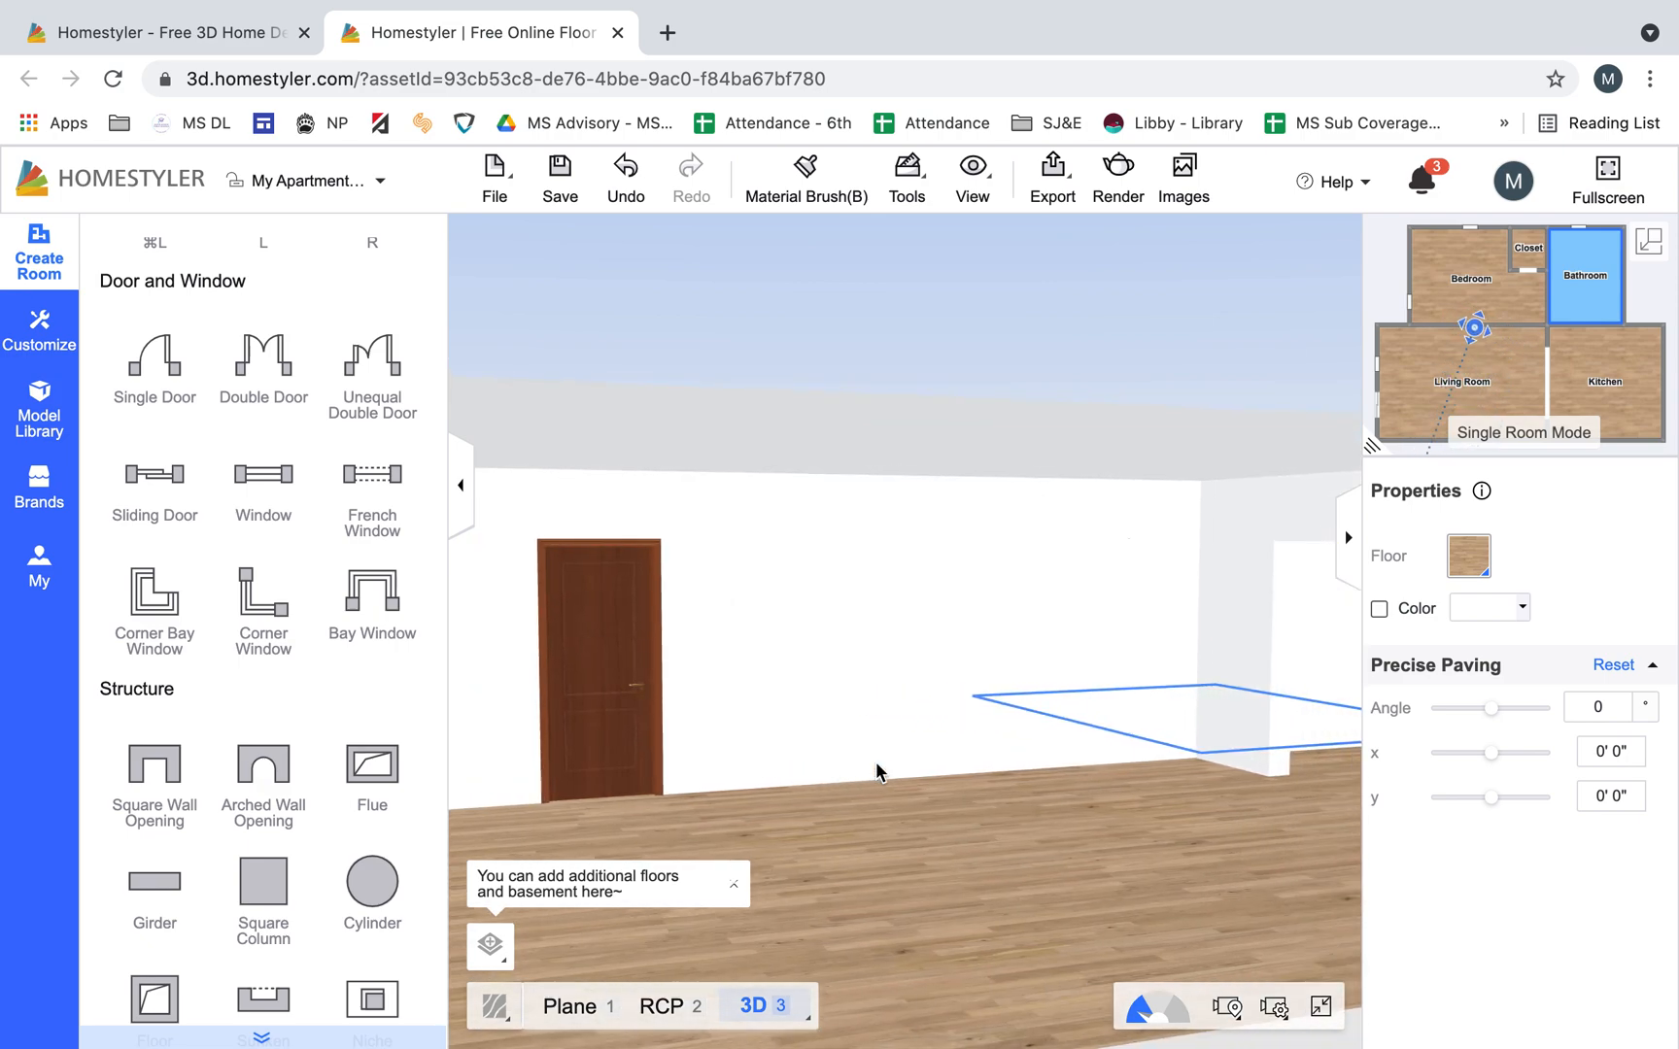
key("Right")
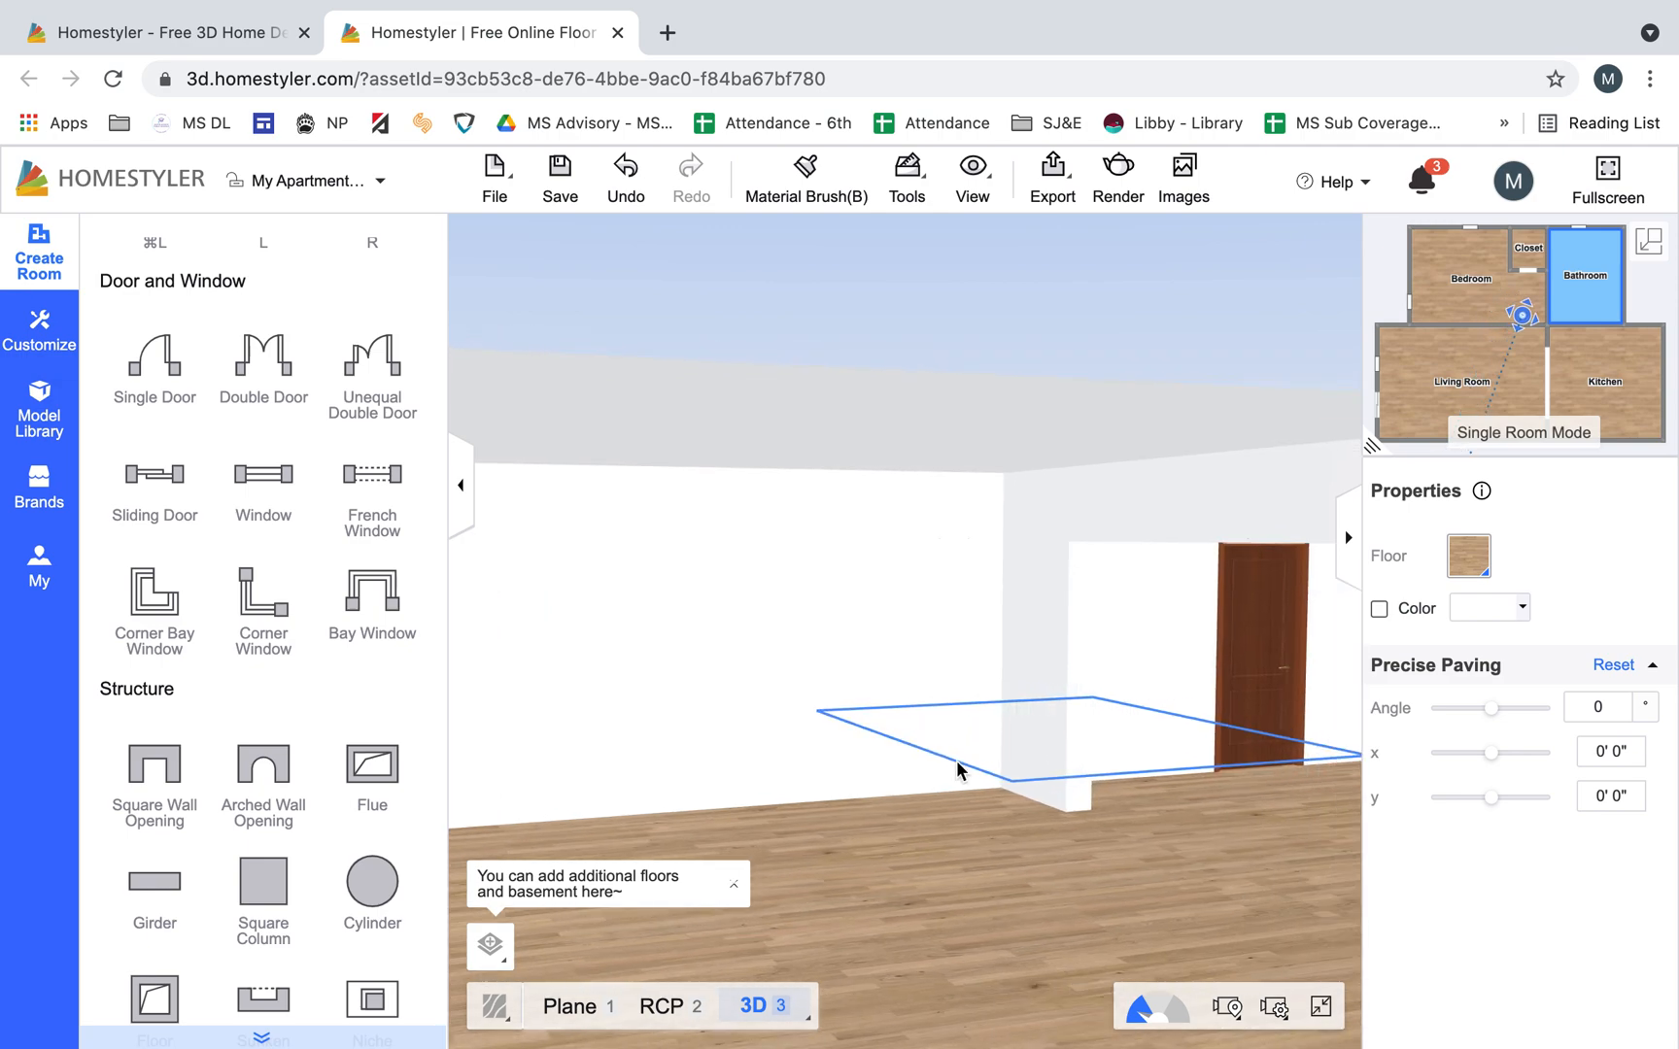
left_click_drag(1016, 816, 666, 821)
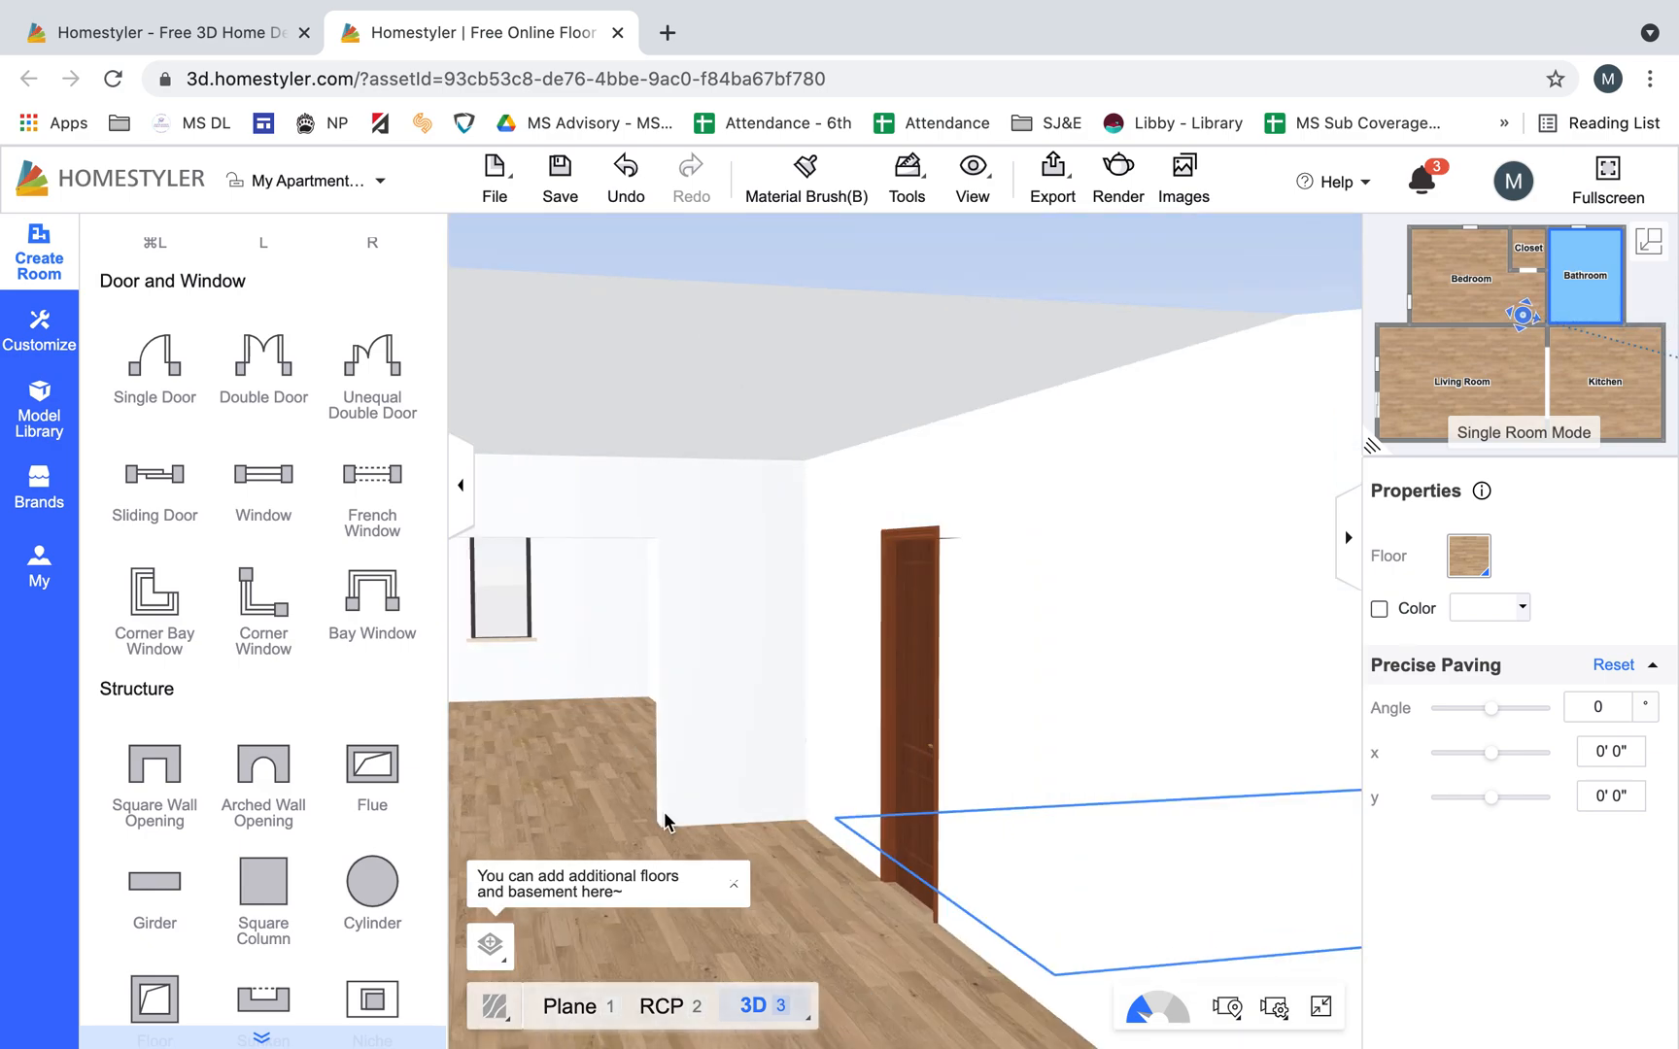
key("Left")
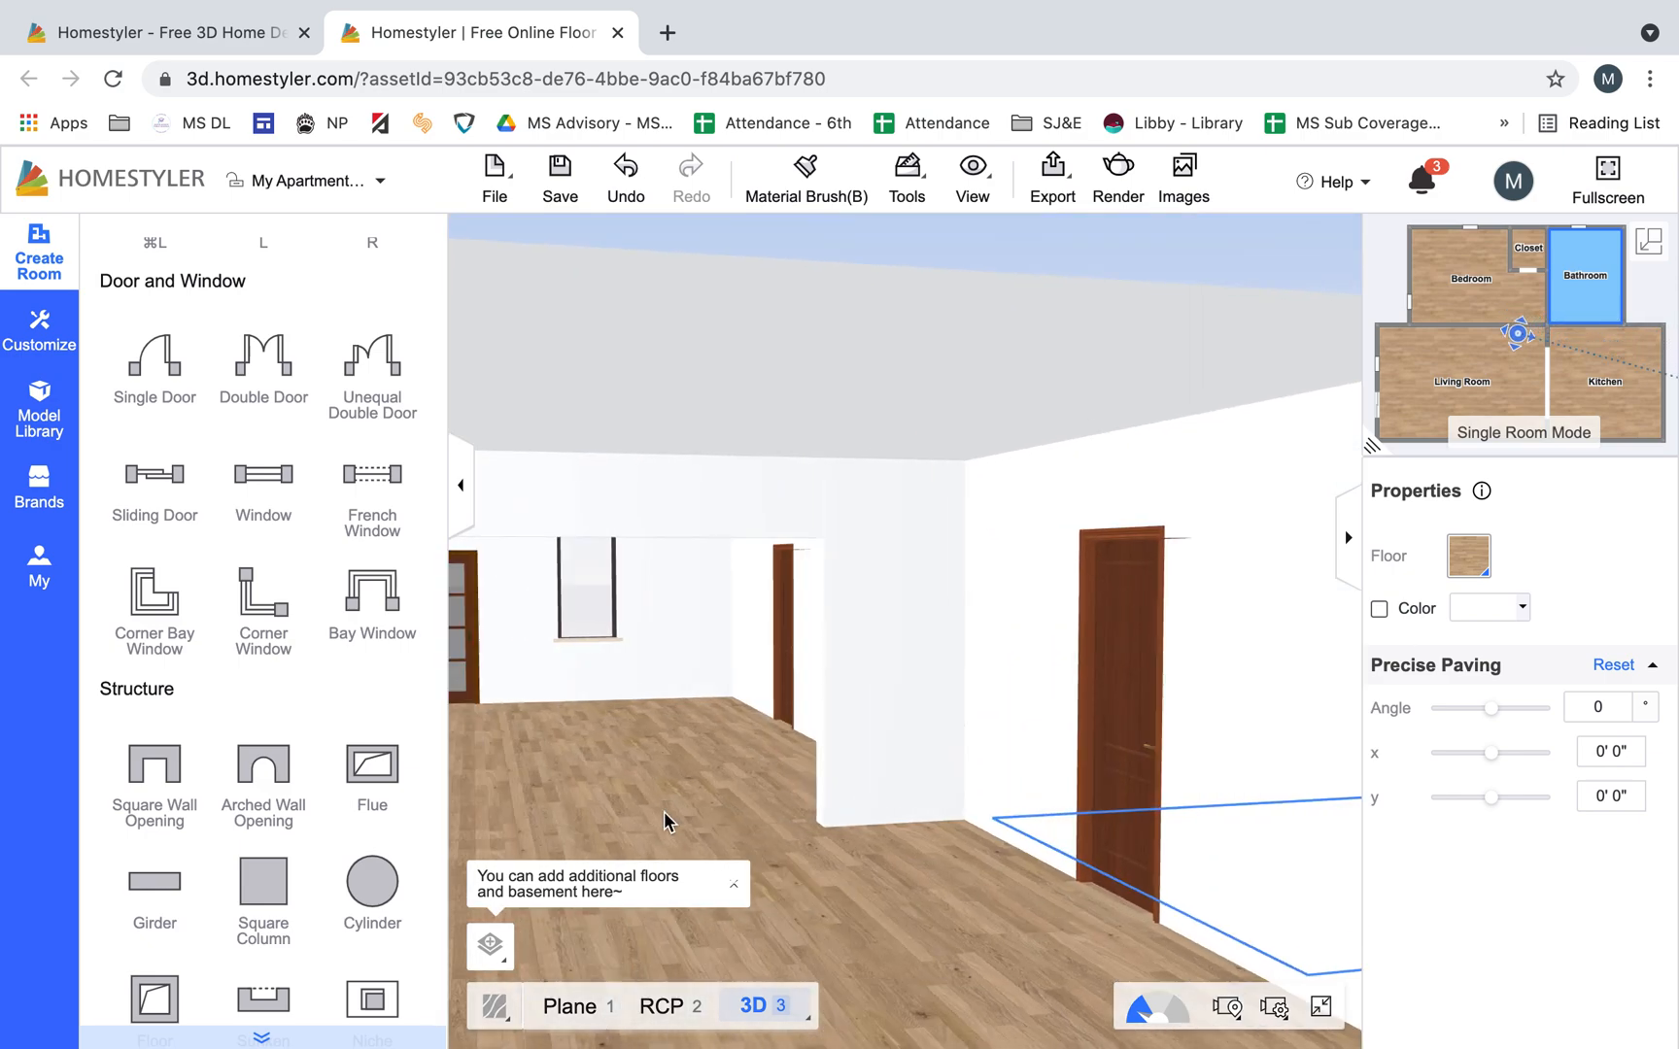
key("Left")
key("Up")
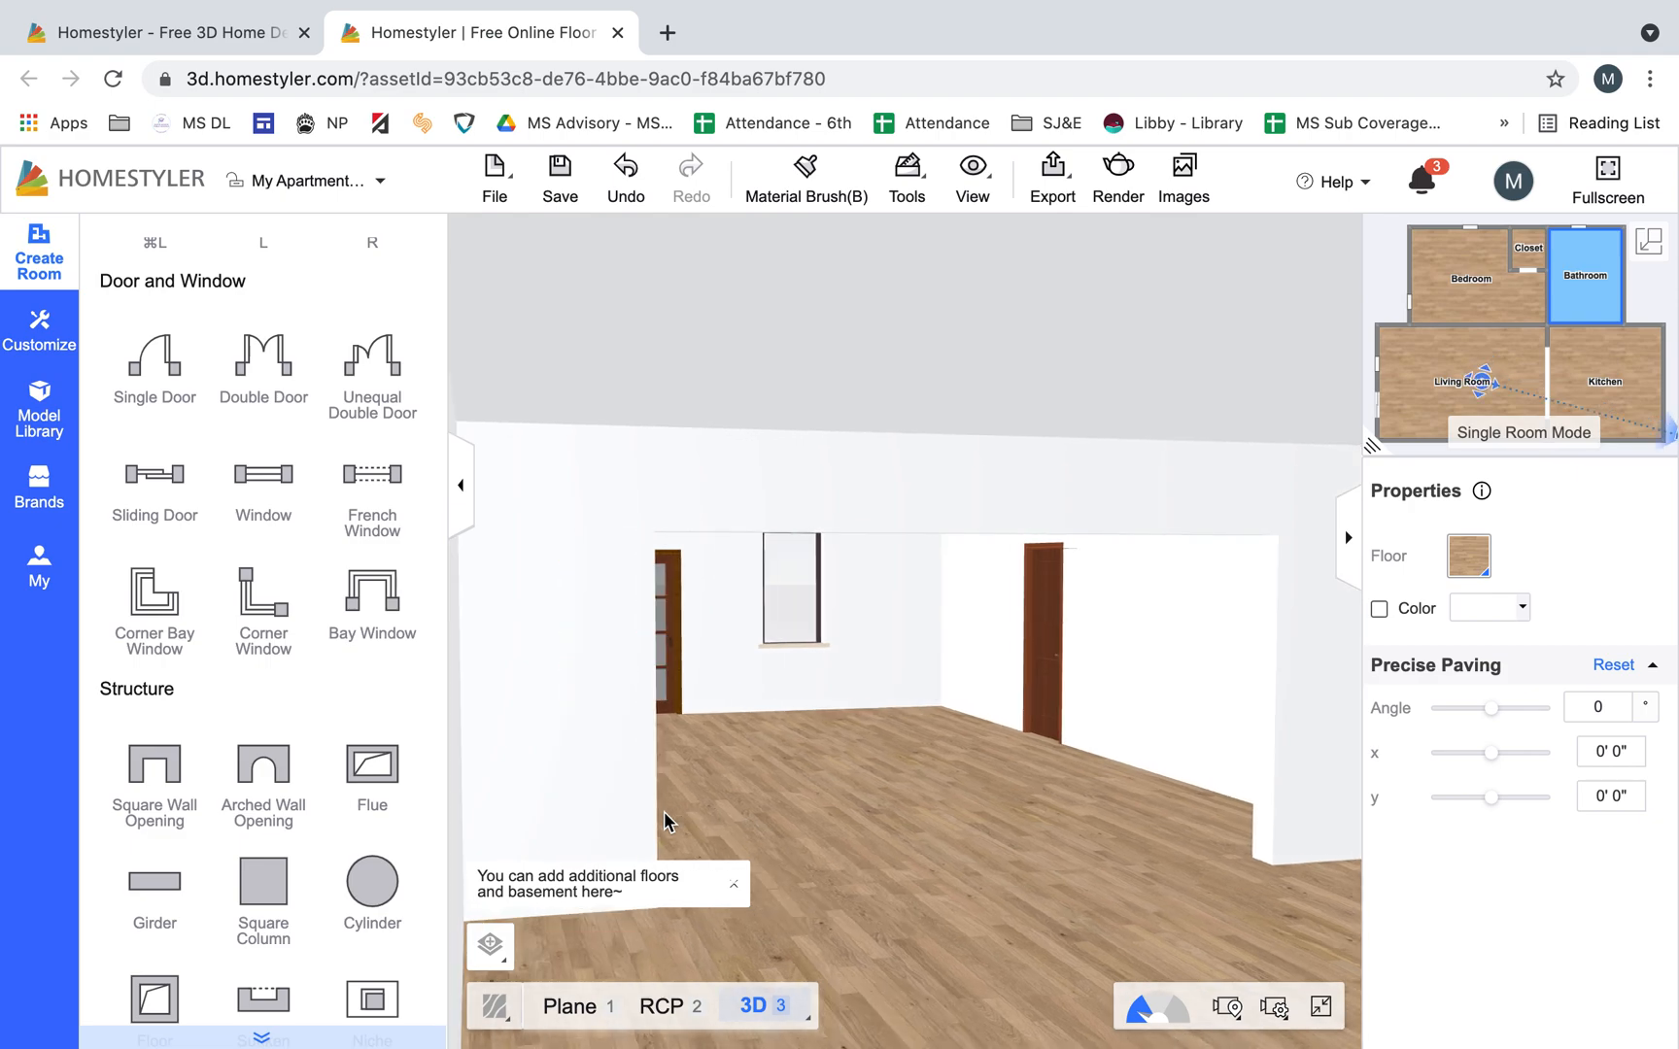
key("Up")
left_click_drag(811, 776, 734, 770)
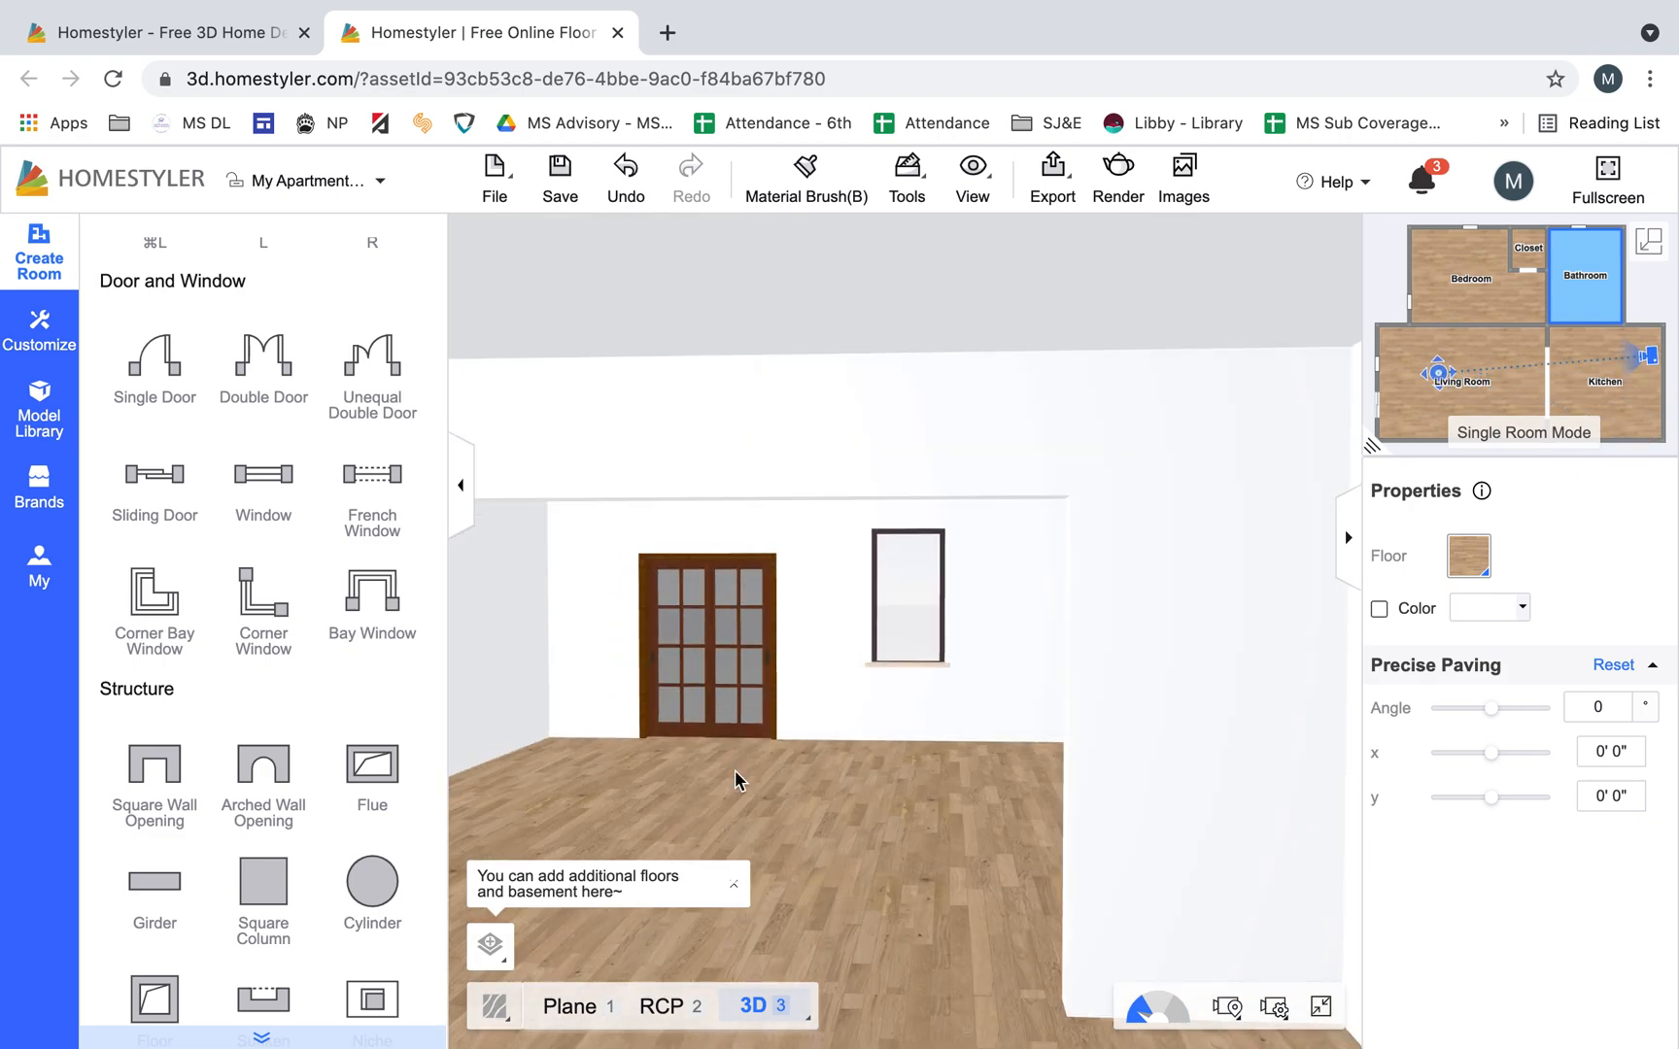
Replace the living room's wooden glazed sliding door with the black-framed four-panel sliding door
left_click(727, 611)
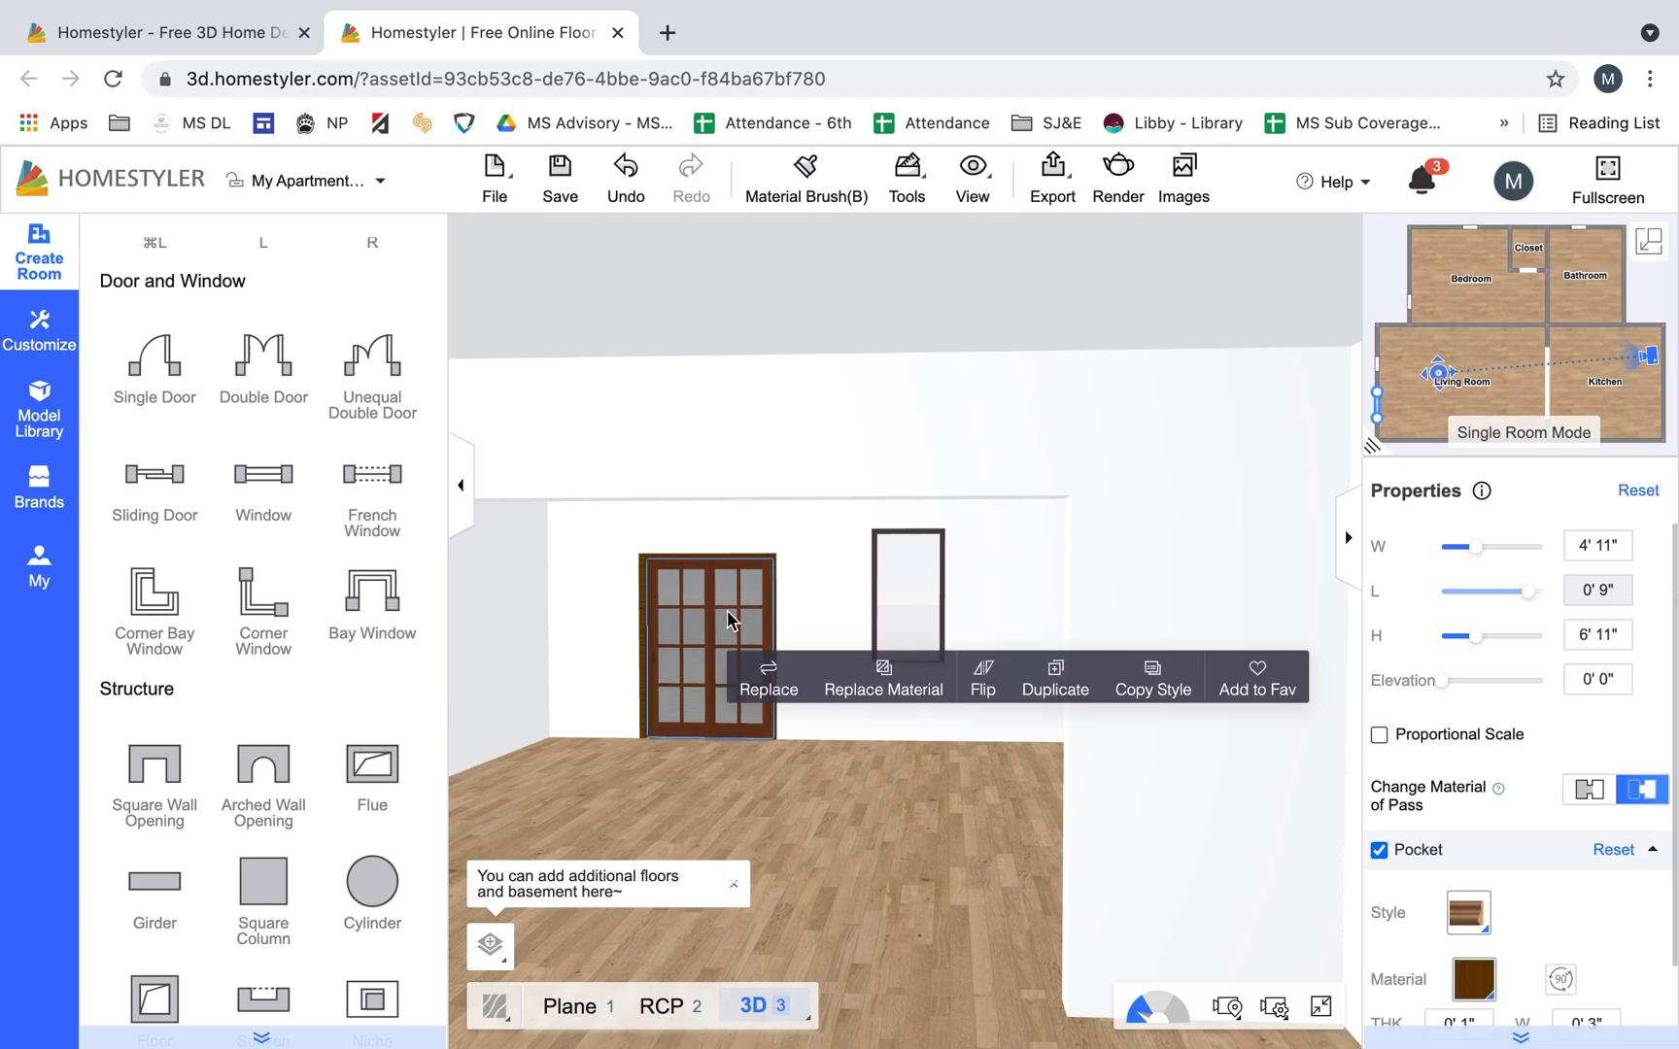
left_click(783, 688)
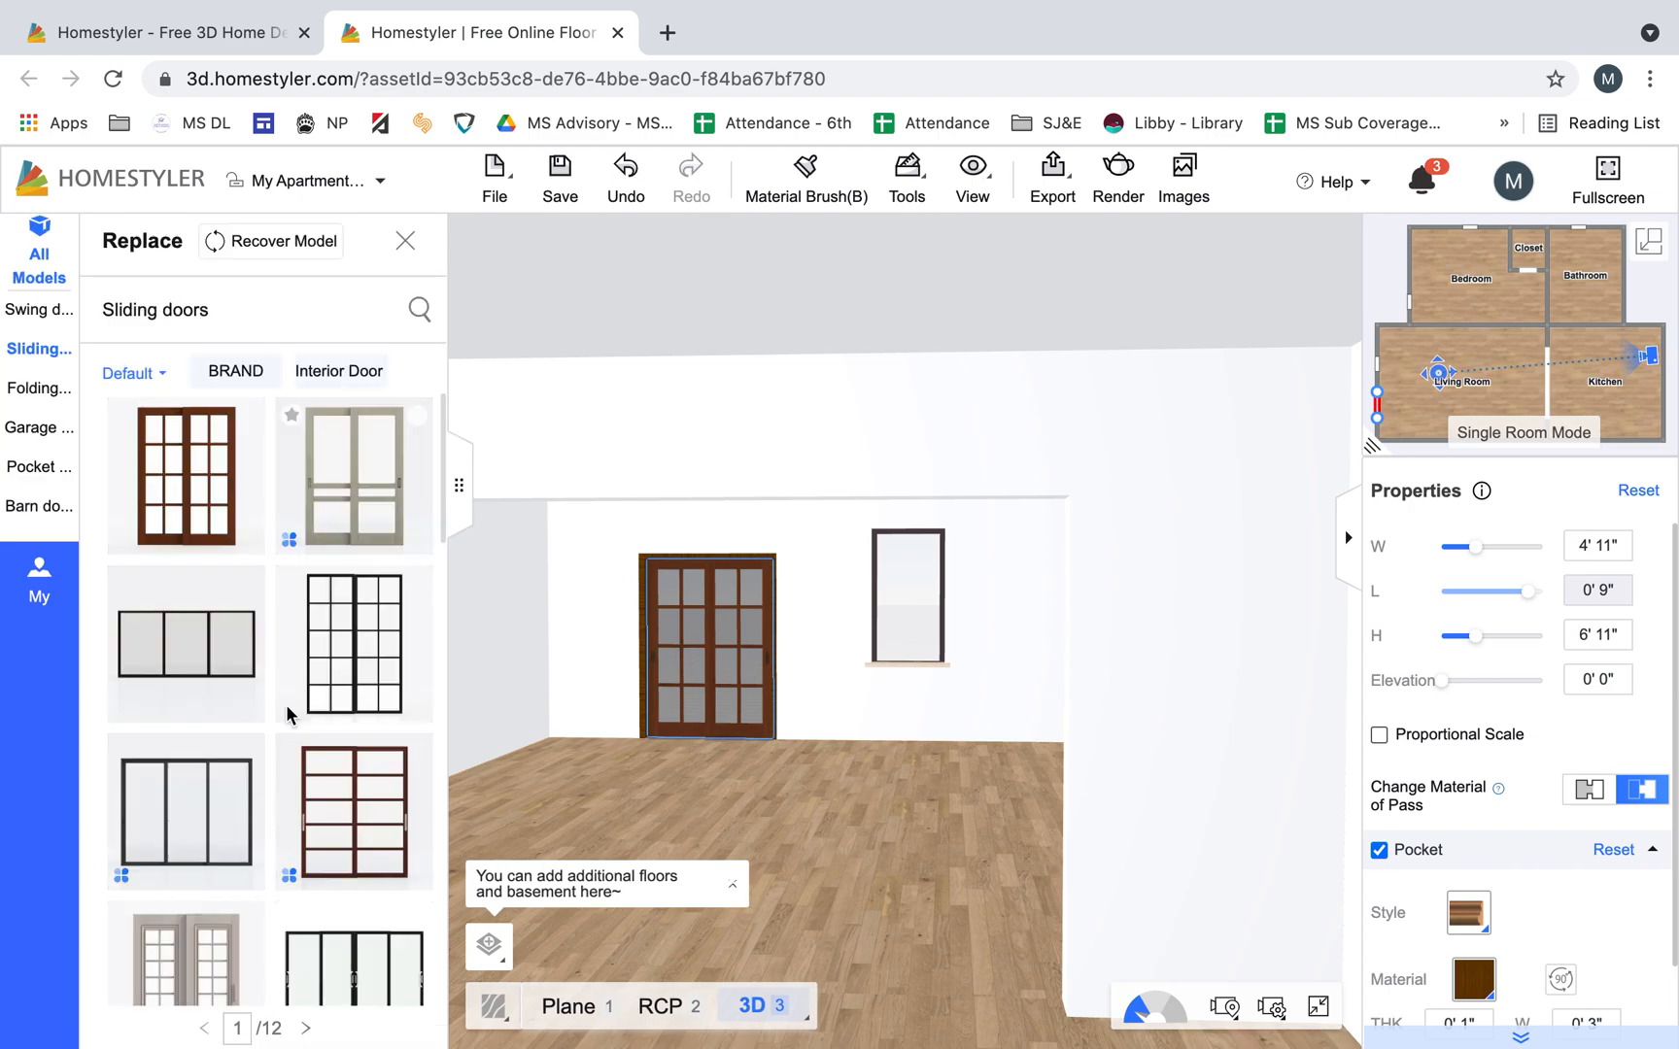
scroll(355, 727, "down", 2)
scroll(355, 727, "down", 10)
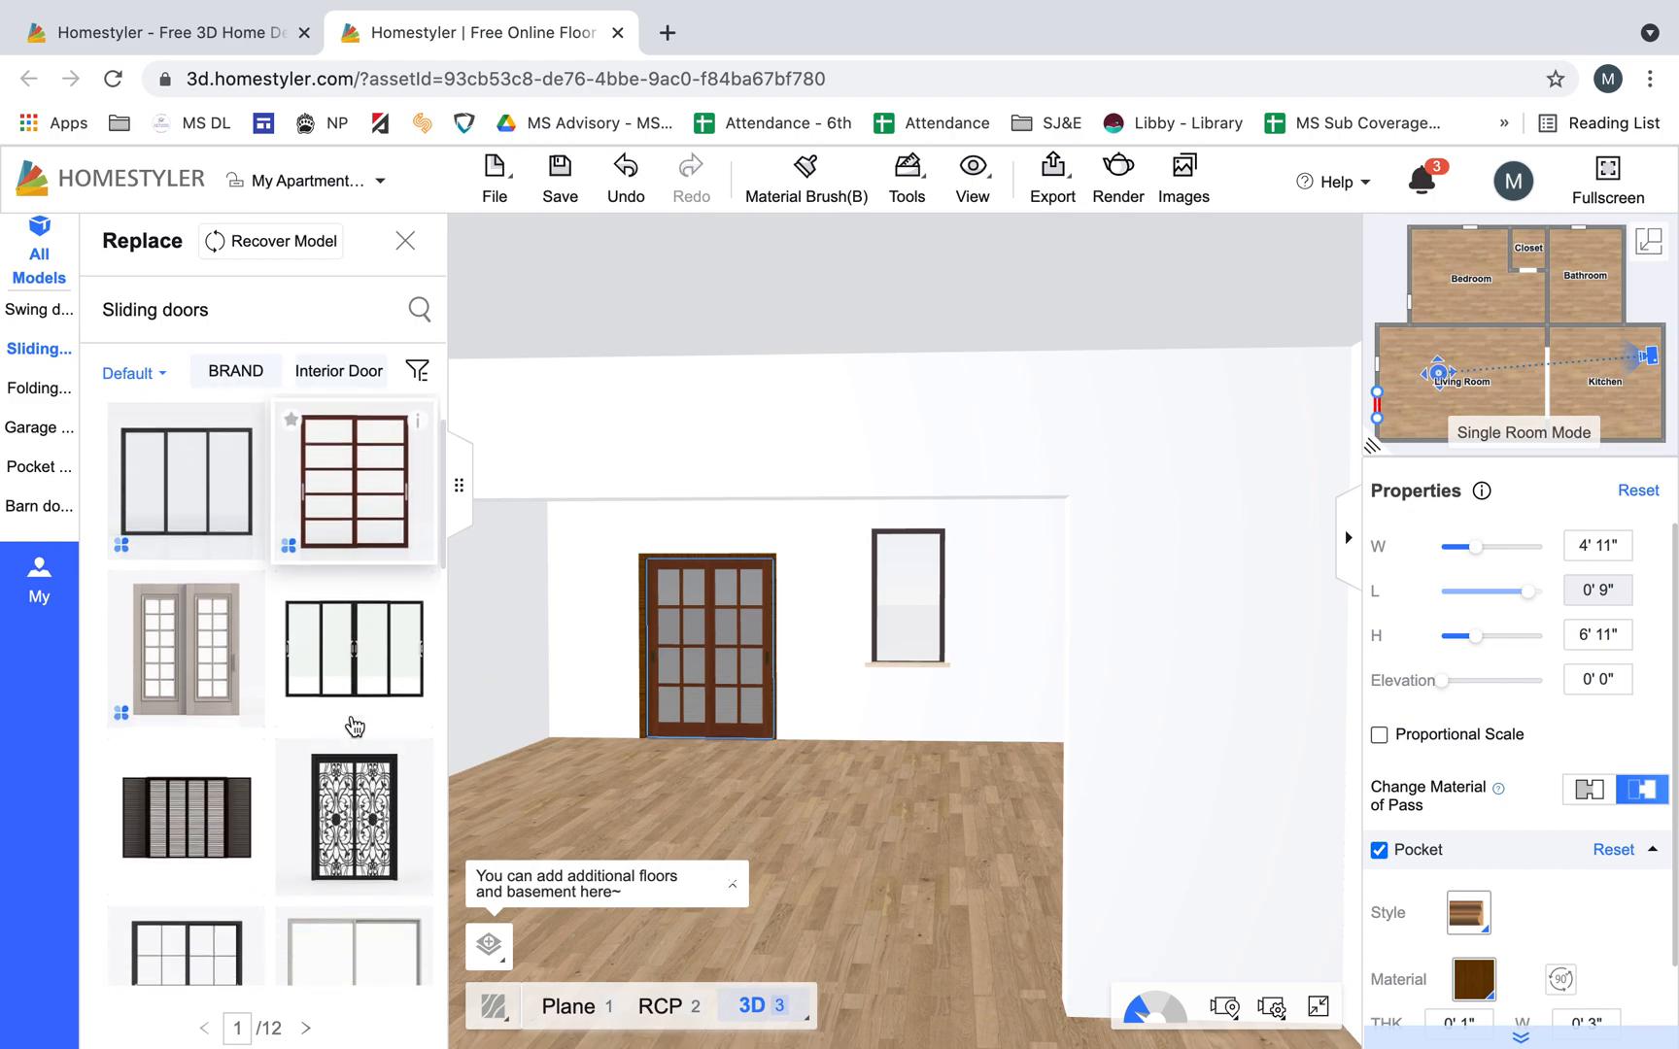
scroll(355, 727, "down", 8)
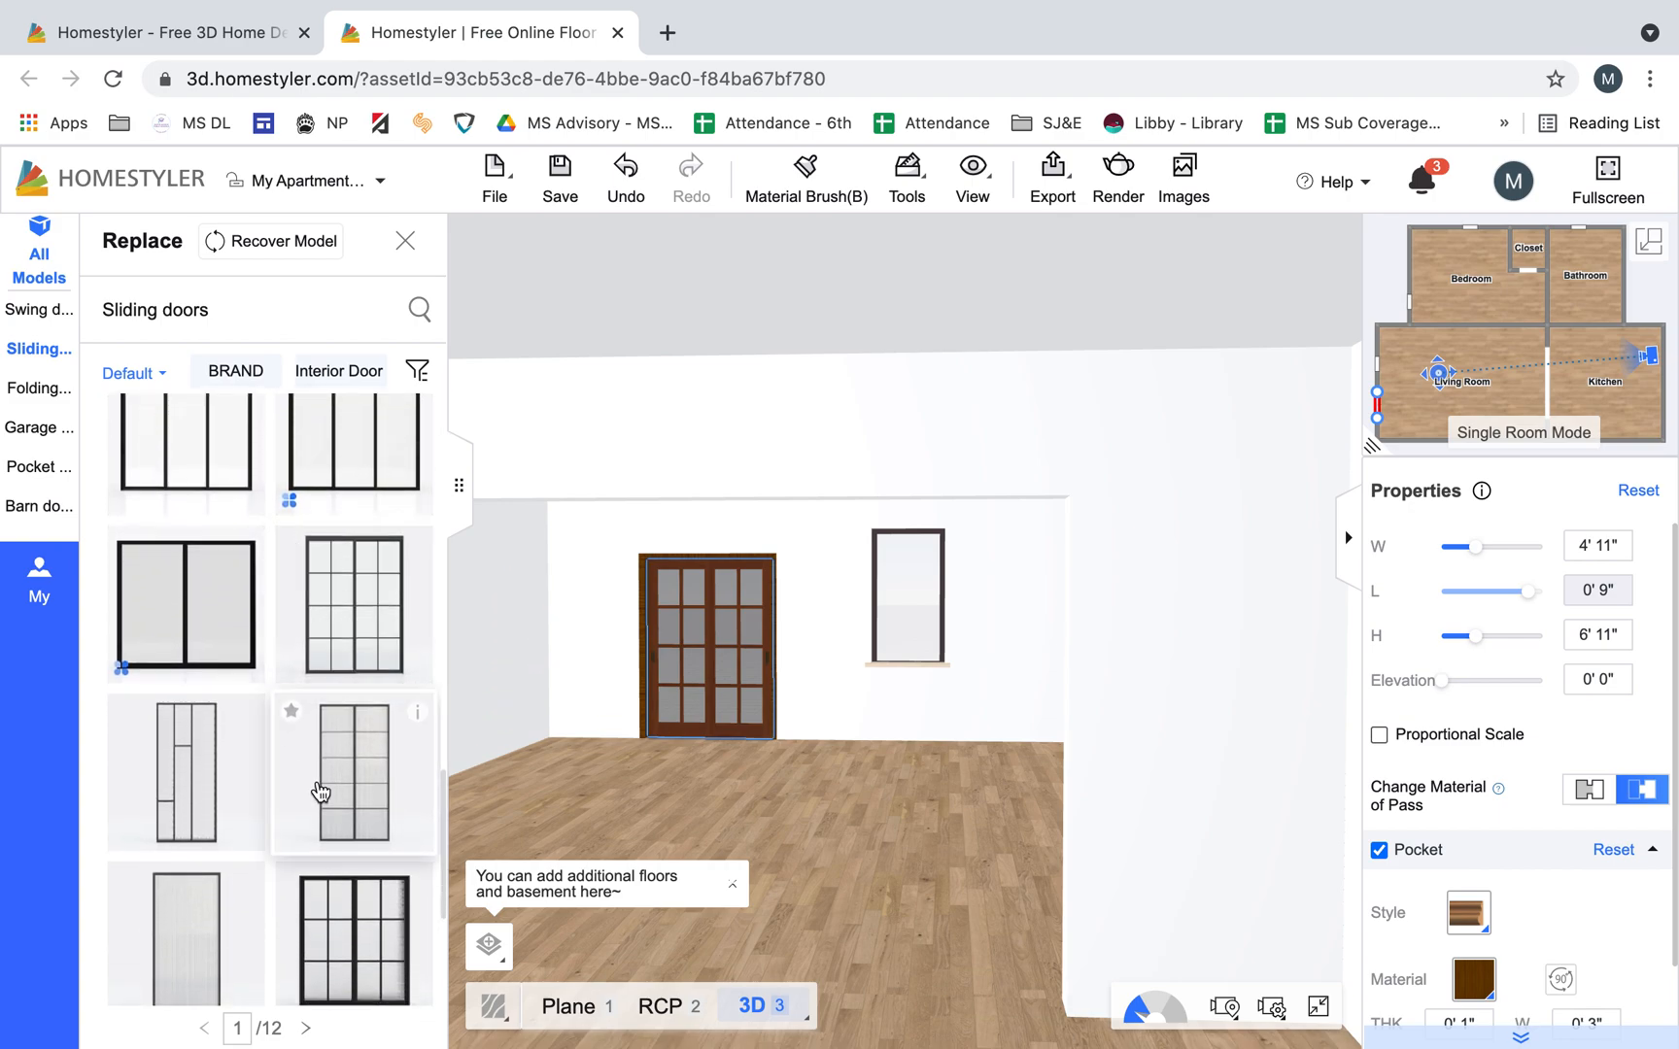
scroll(369, 758, "down", 5)
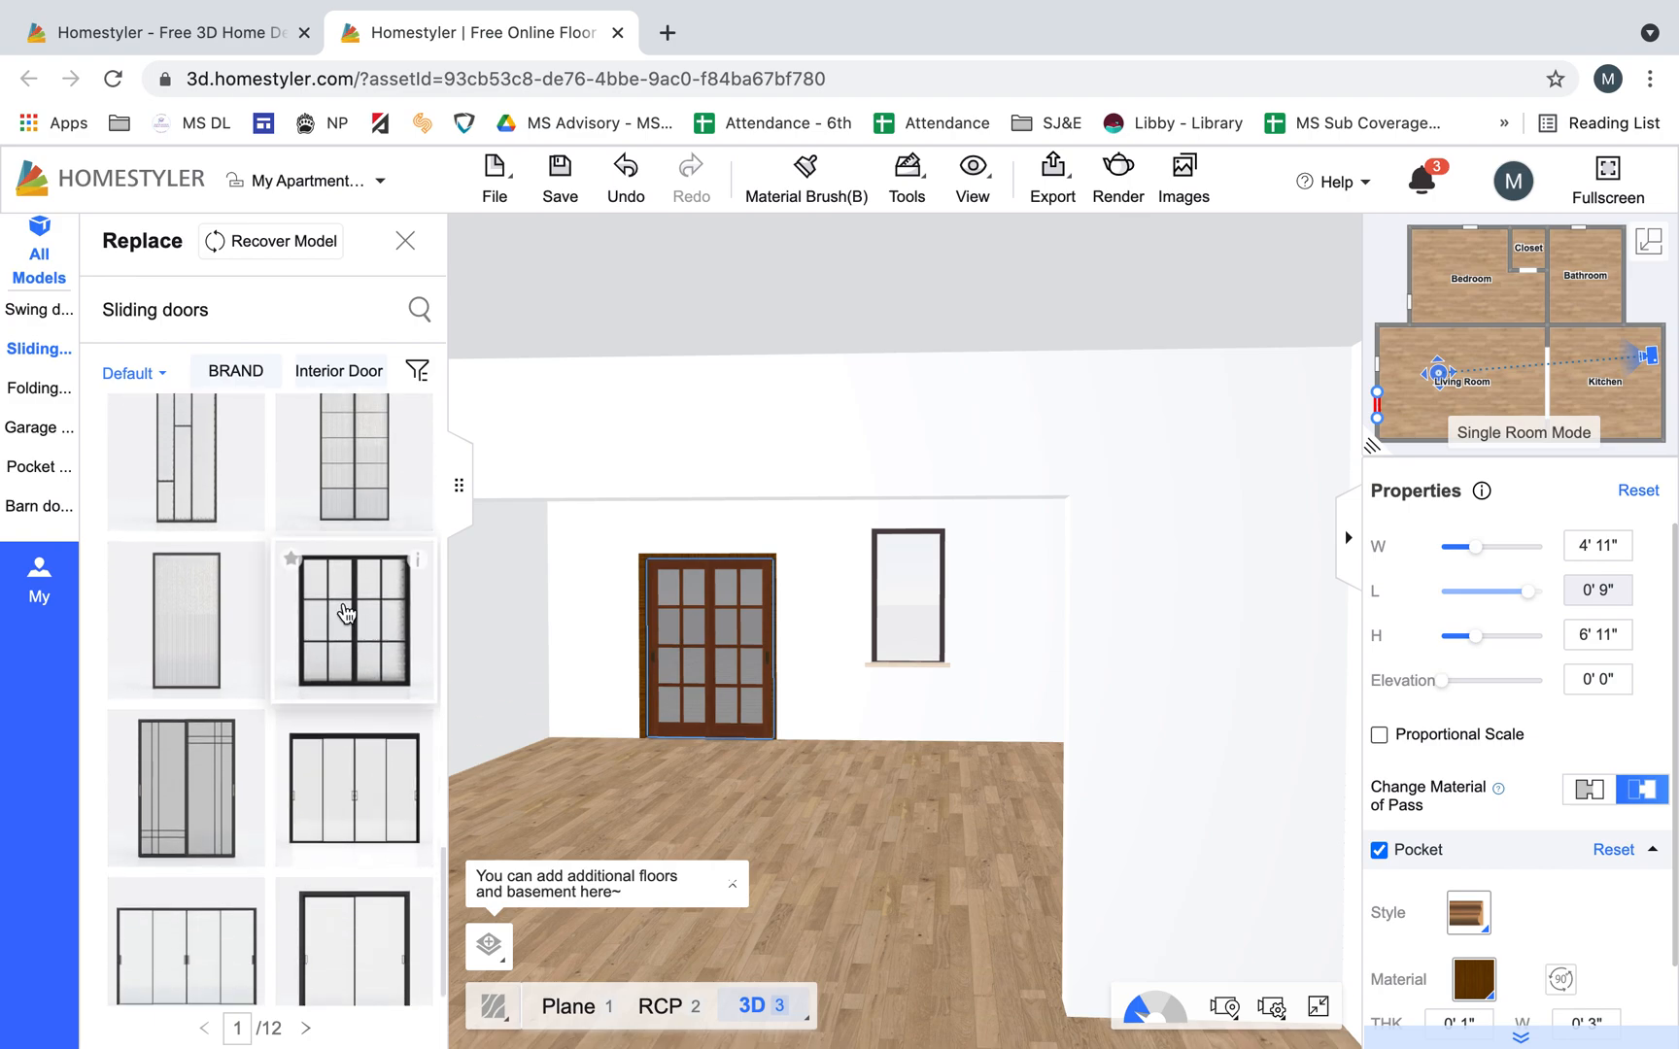
left_click(361, 805)
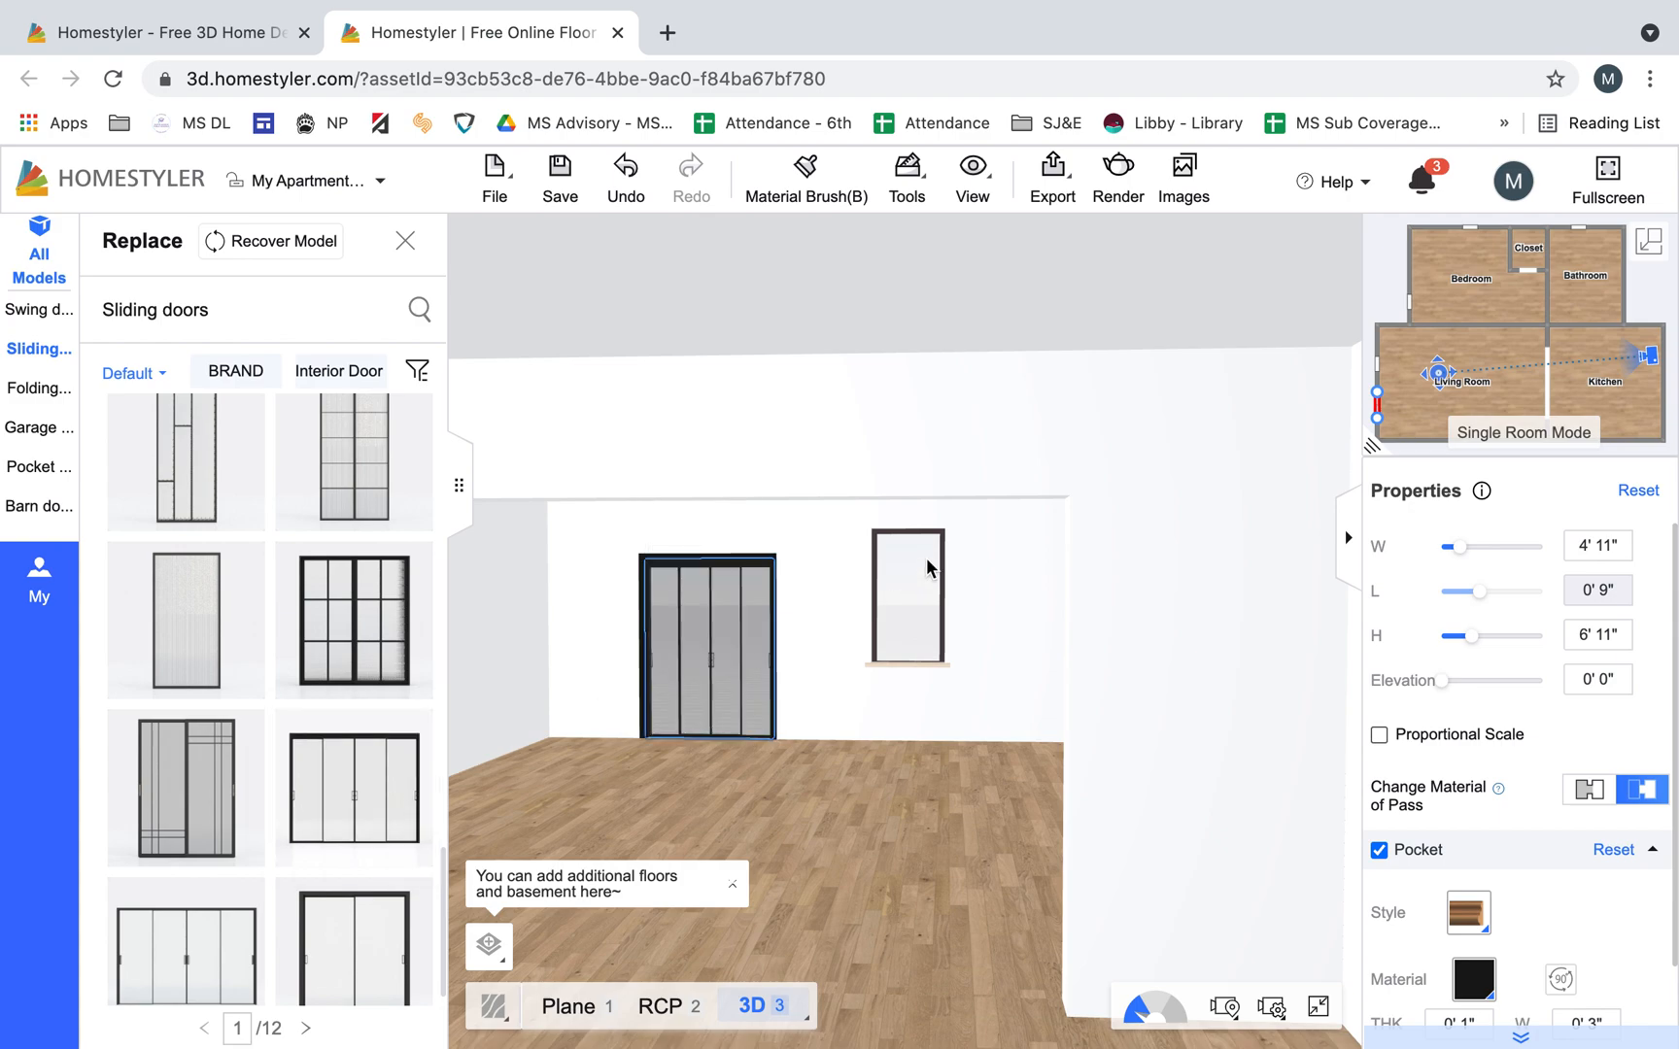
Replace the living room's sliding door with the black-framed two-panel sliding door with a glass grid
left_click(919, 596)
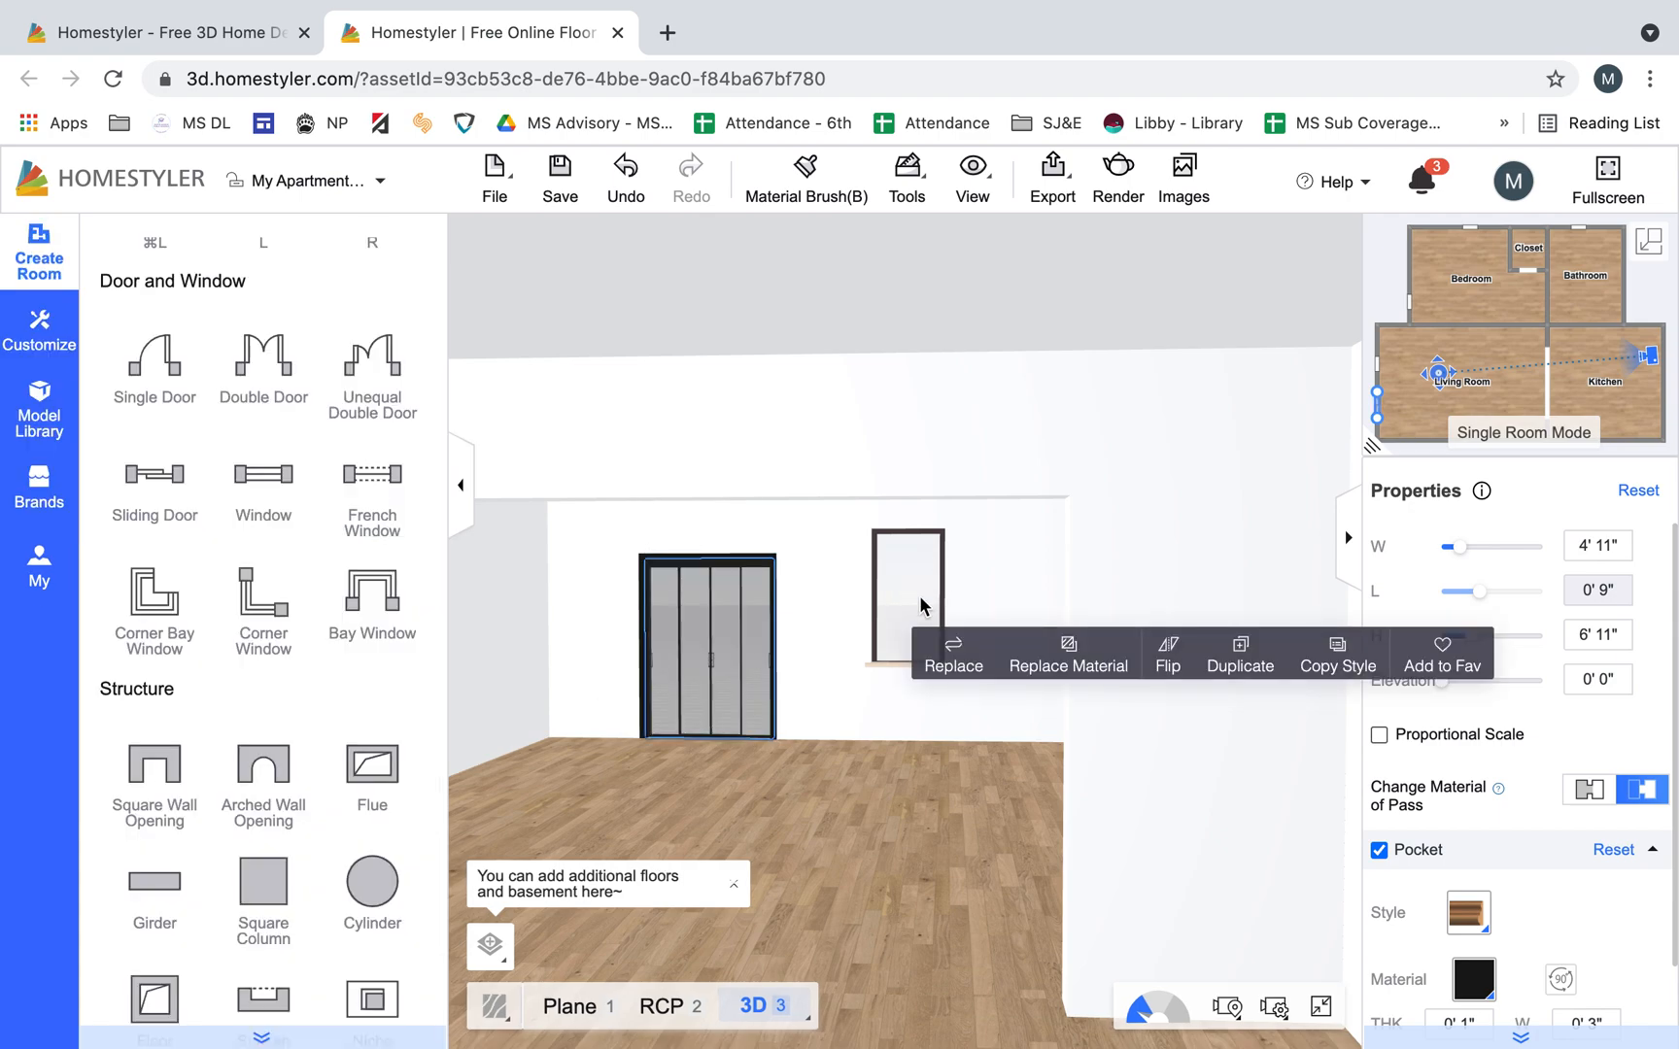
left_click(954, 656)
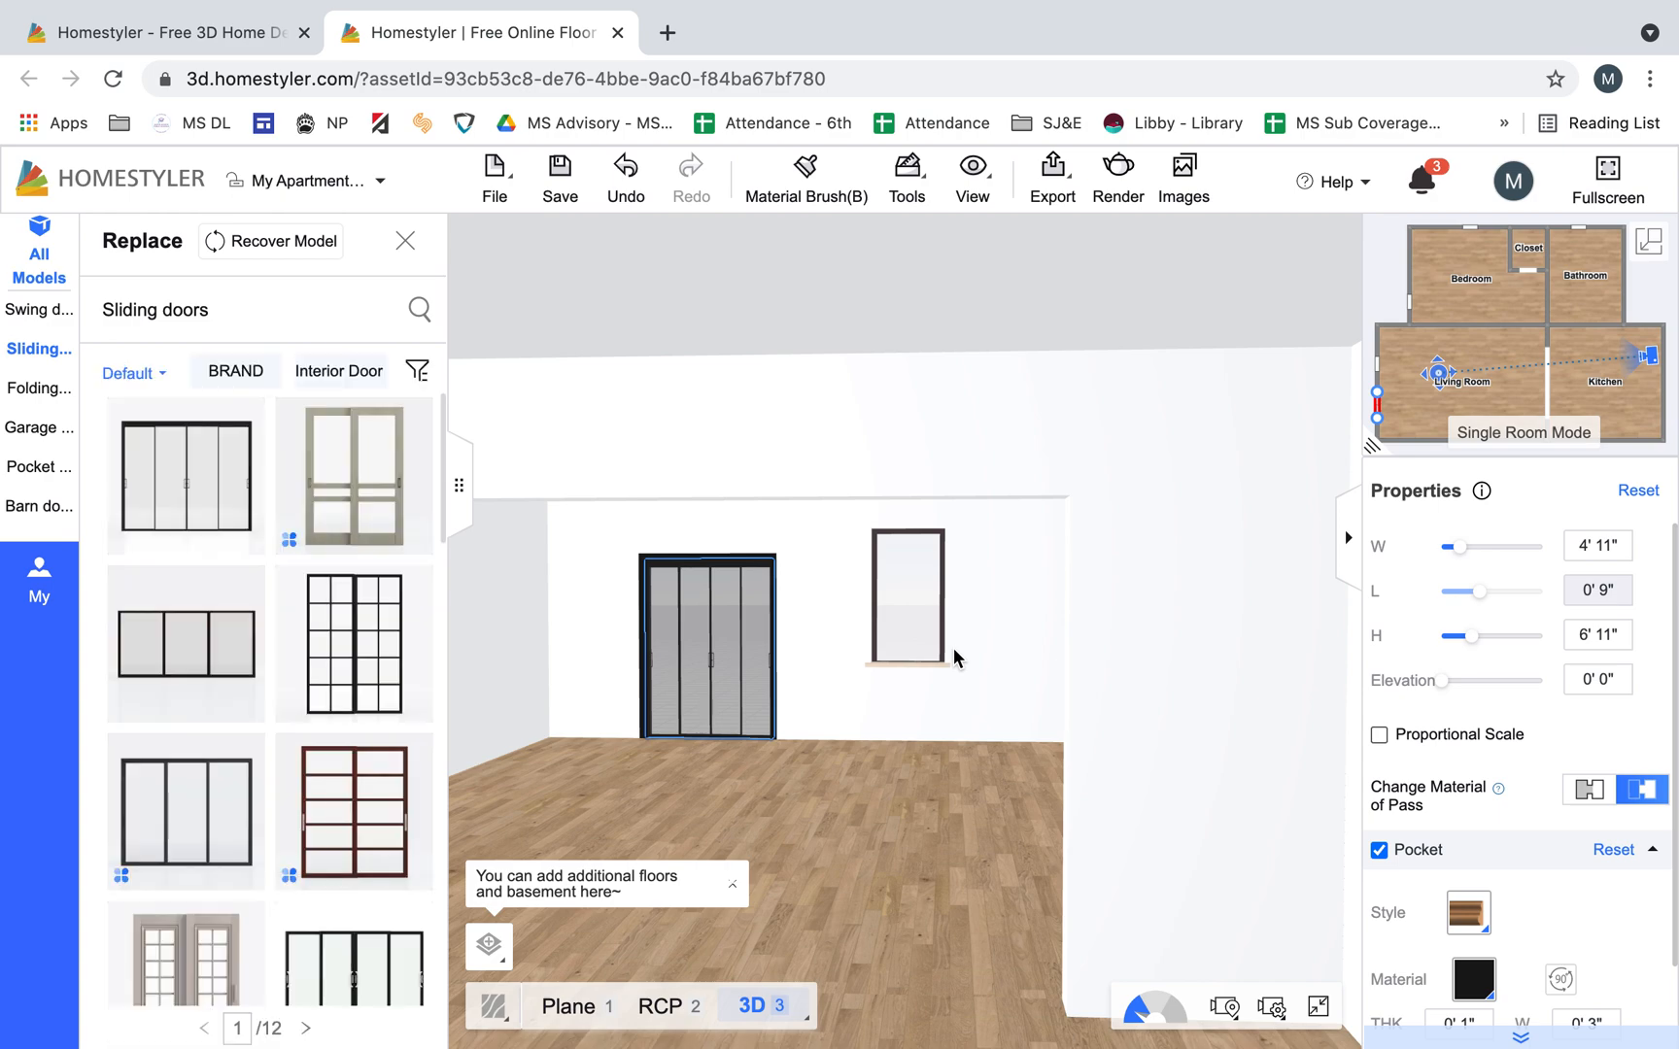
scroll(340, 680, "down", 5)
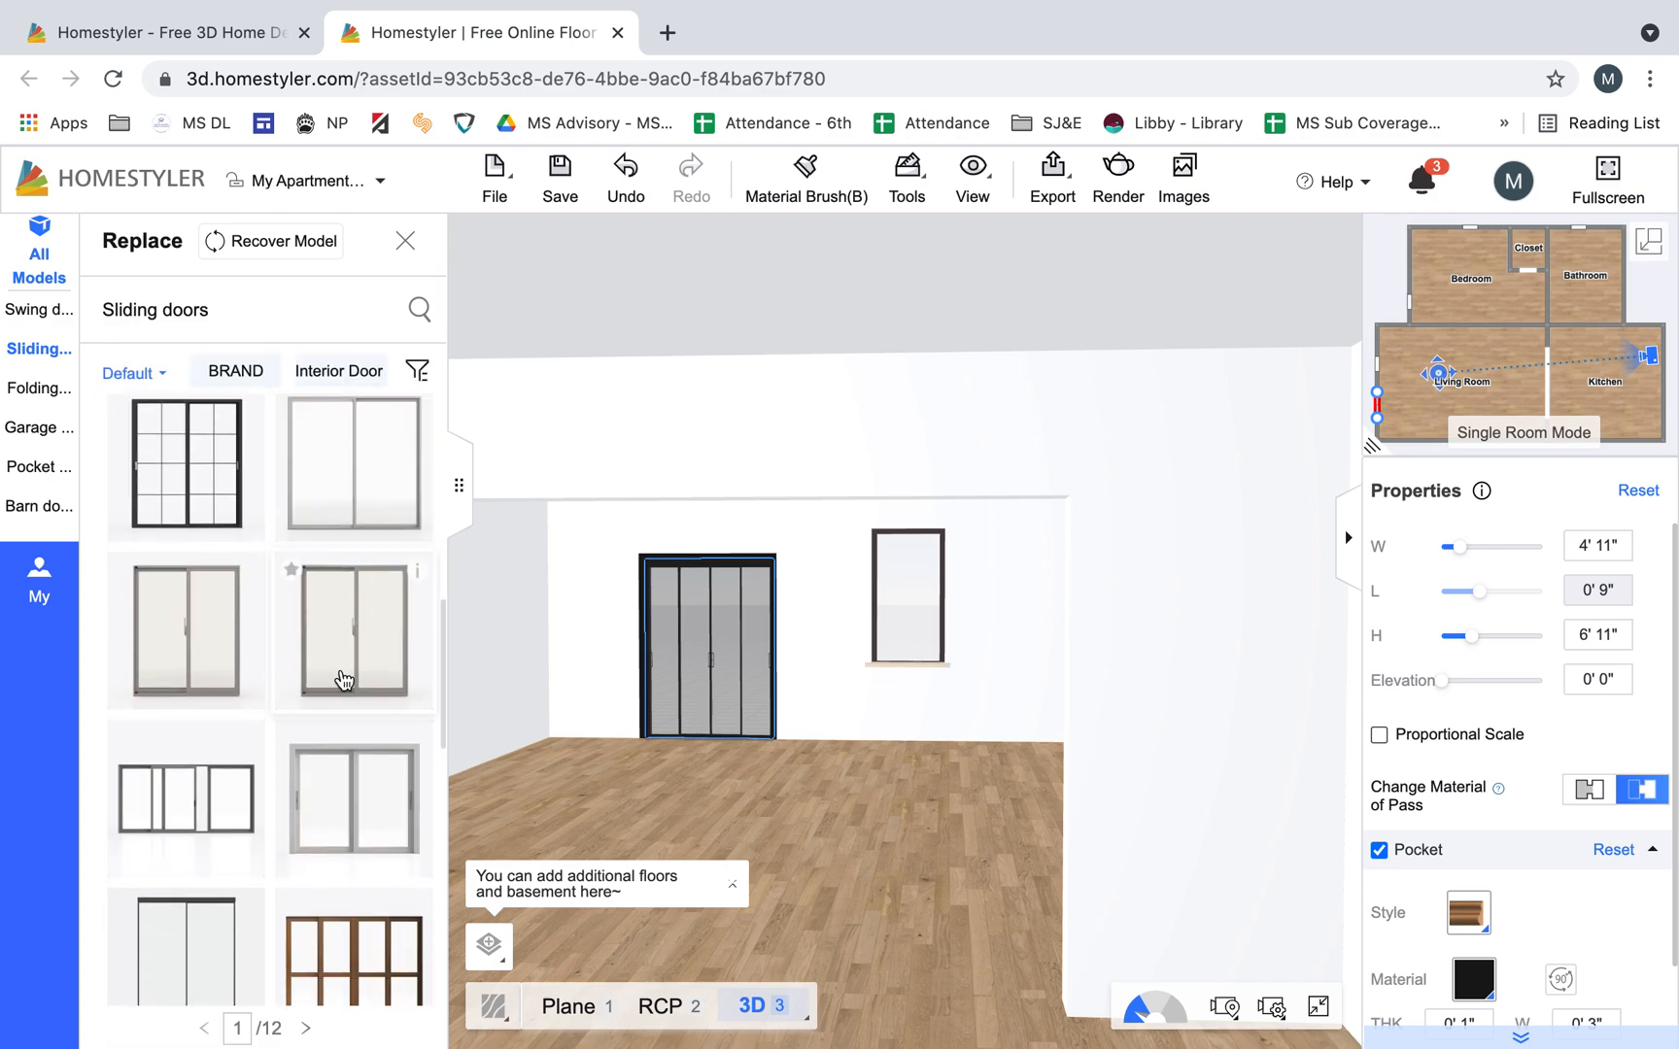
scroll(343, 681, "up", 3)
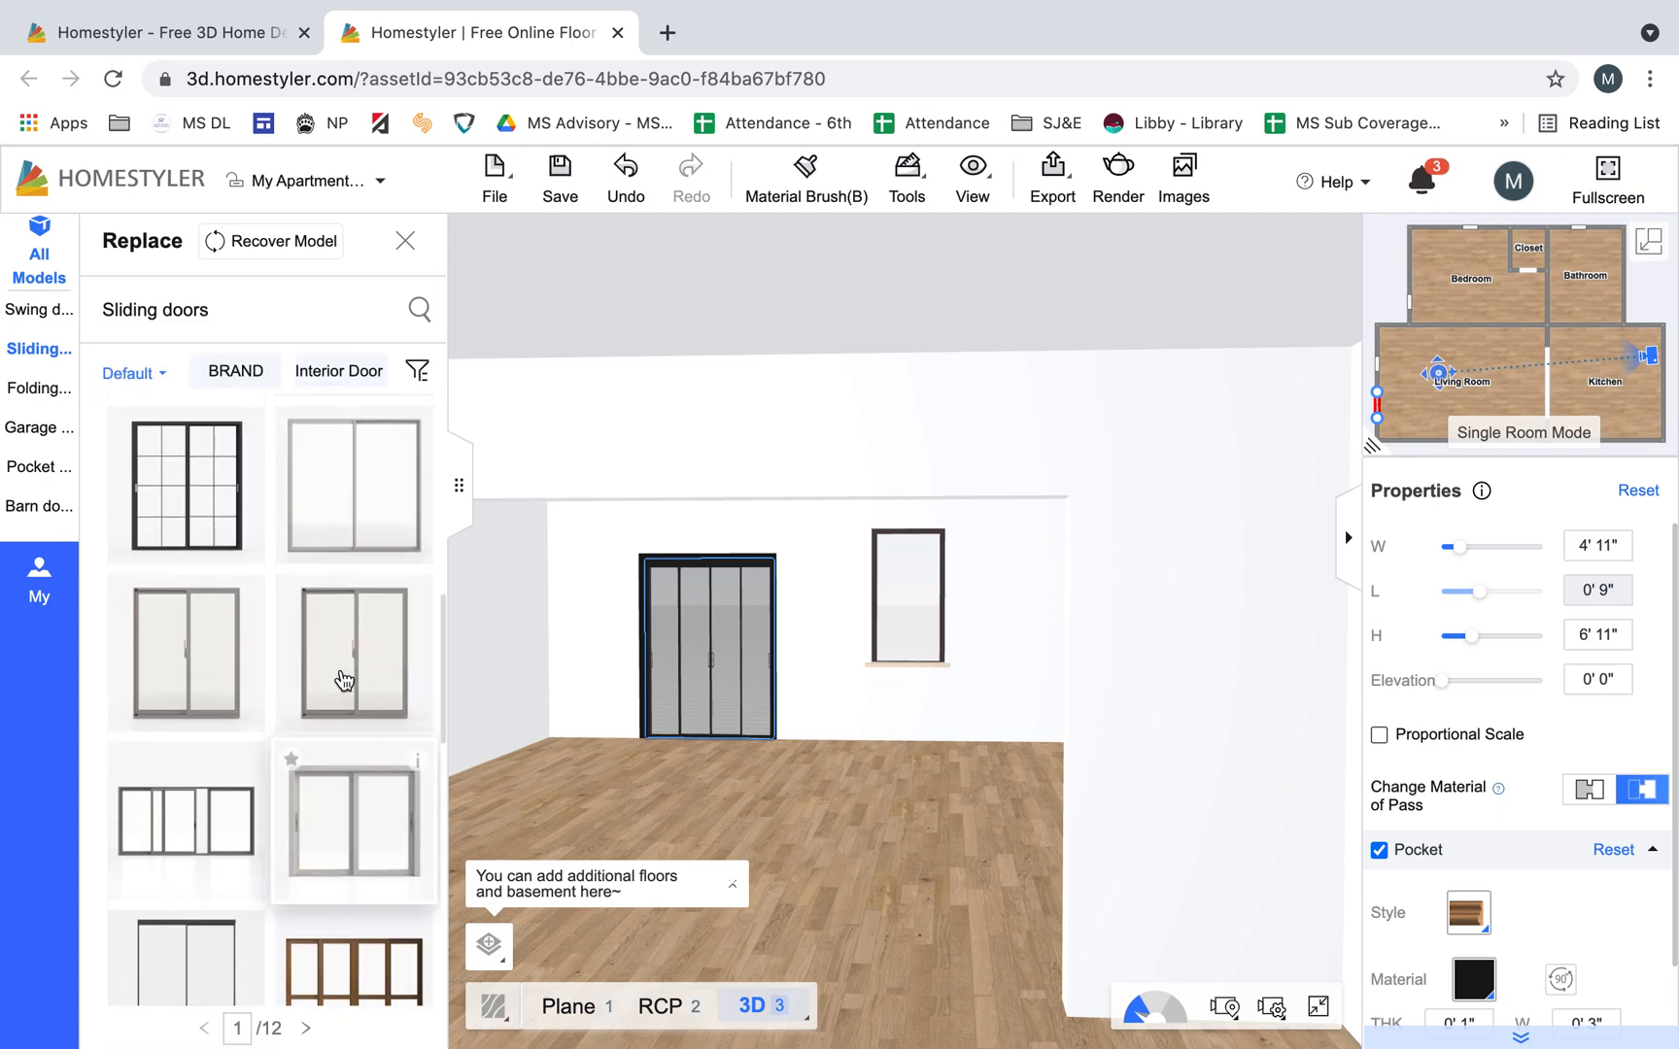
left_click(207, 508)
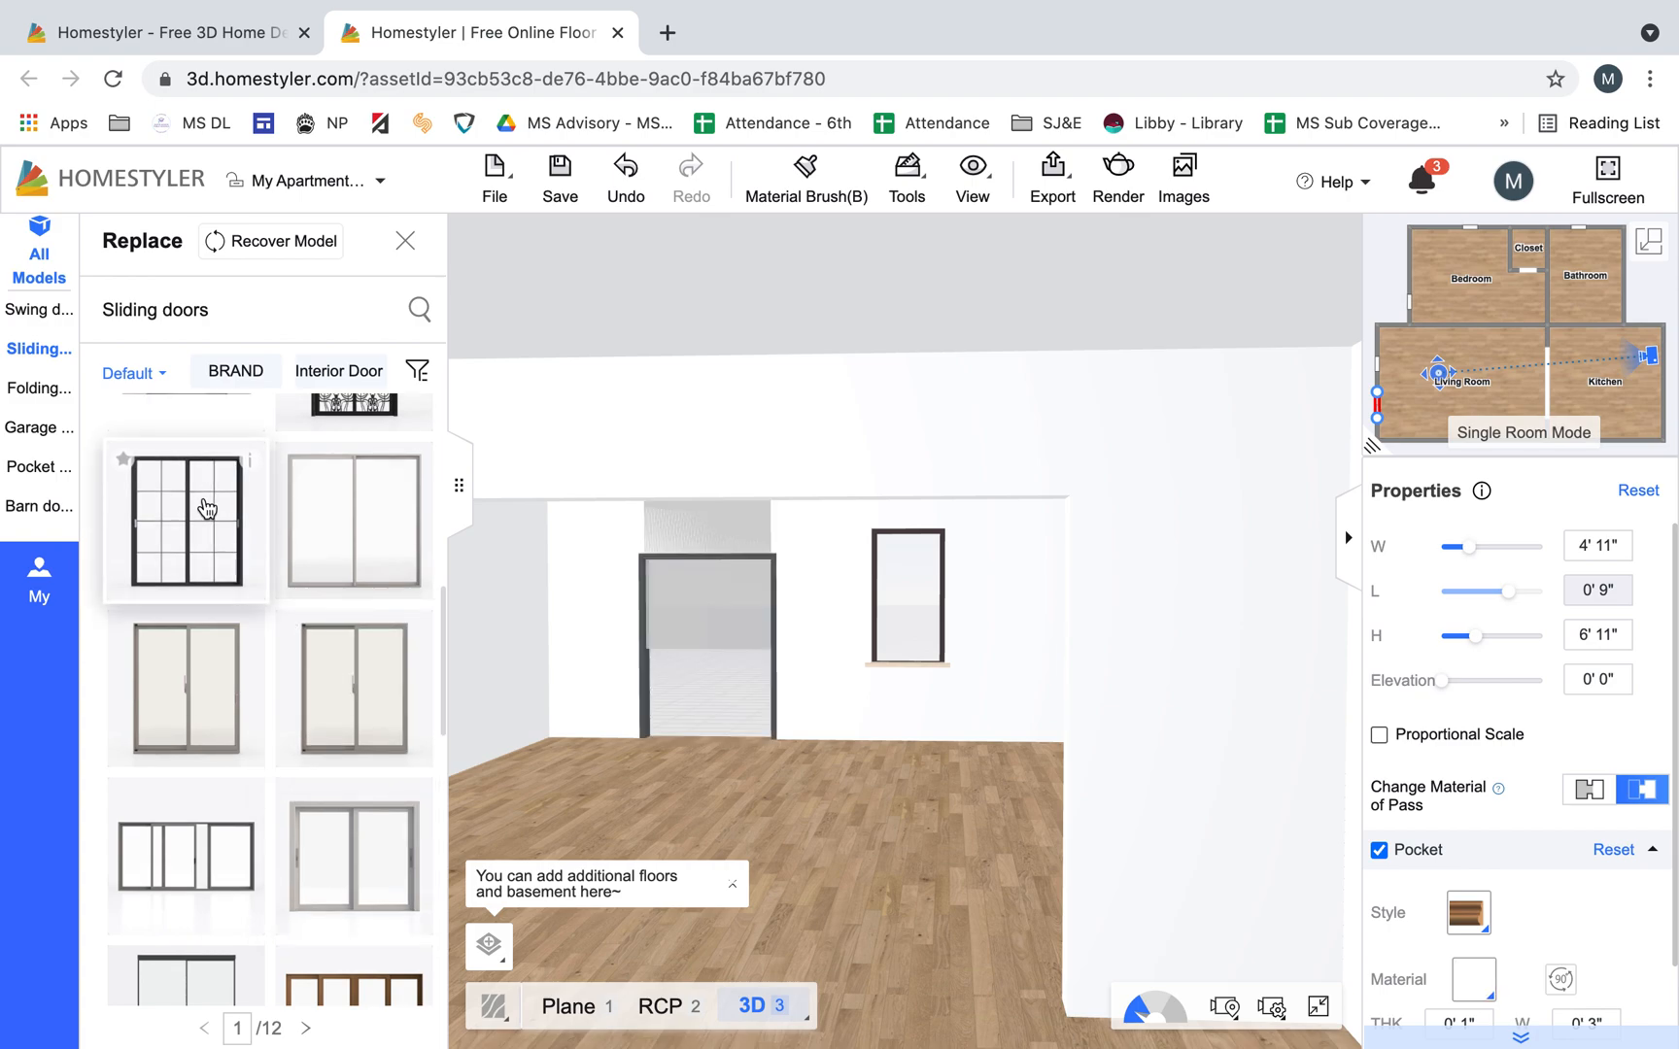
left_click(571, 639)
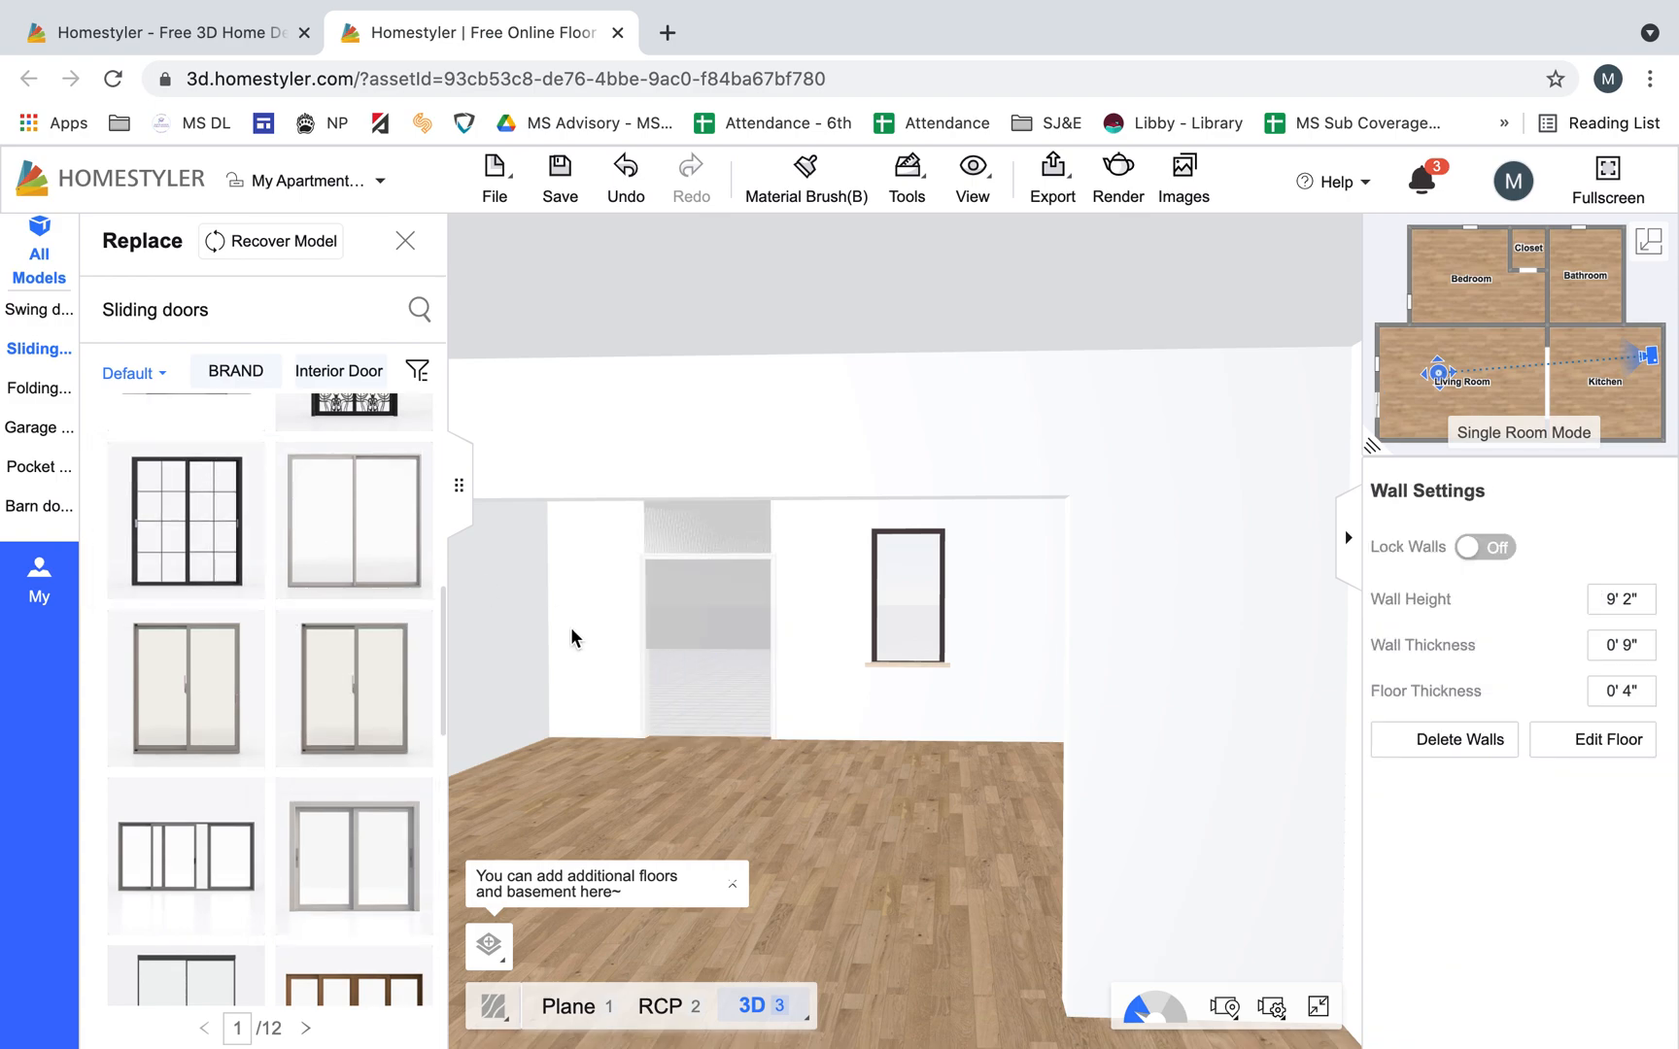
left_click(234, 541)
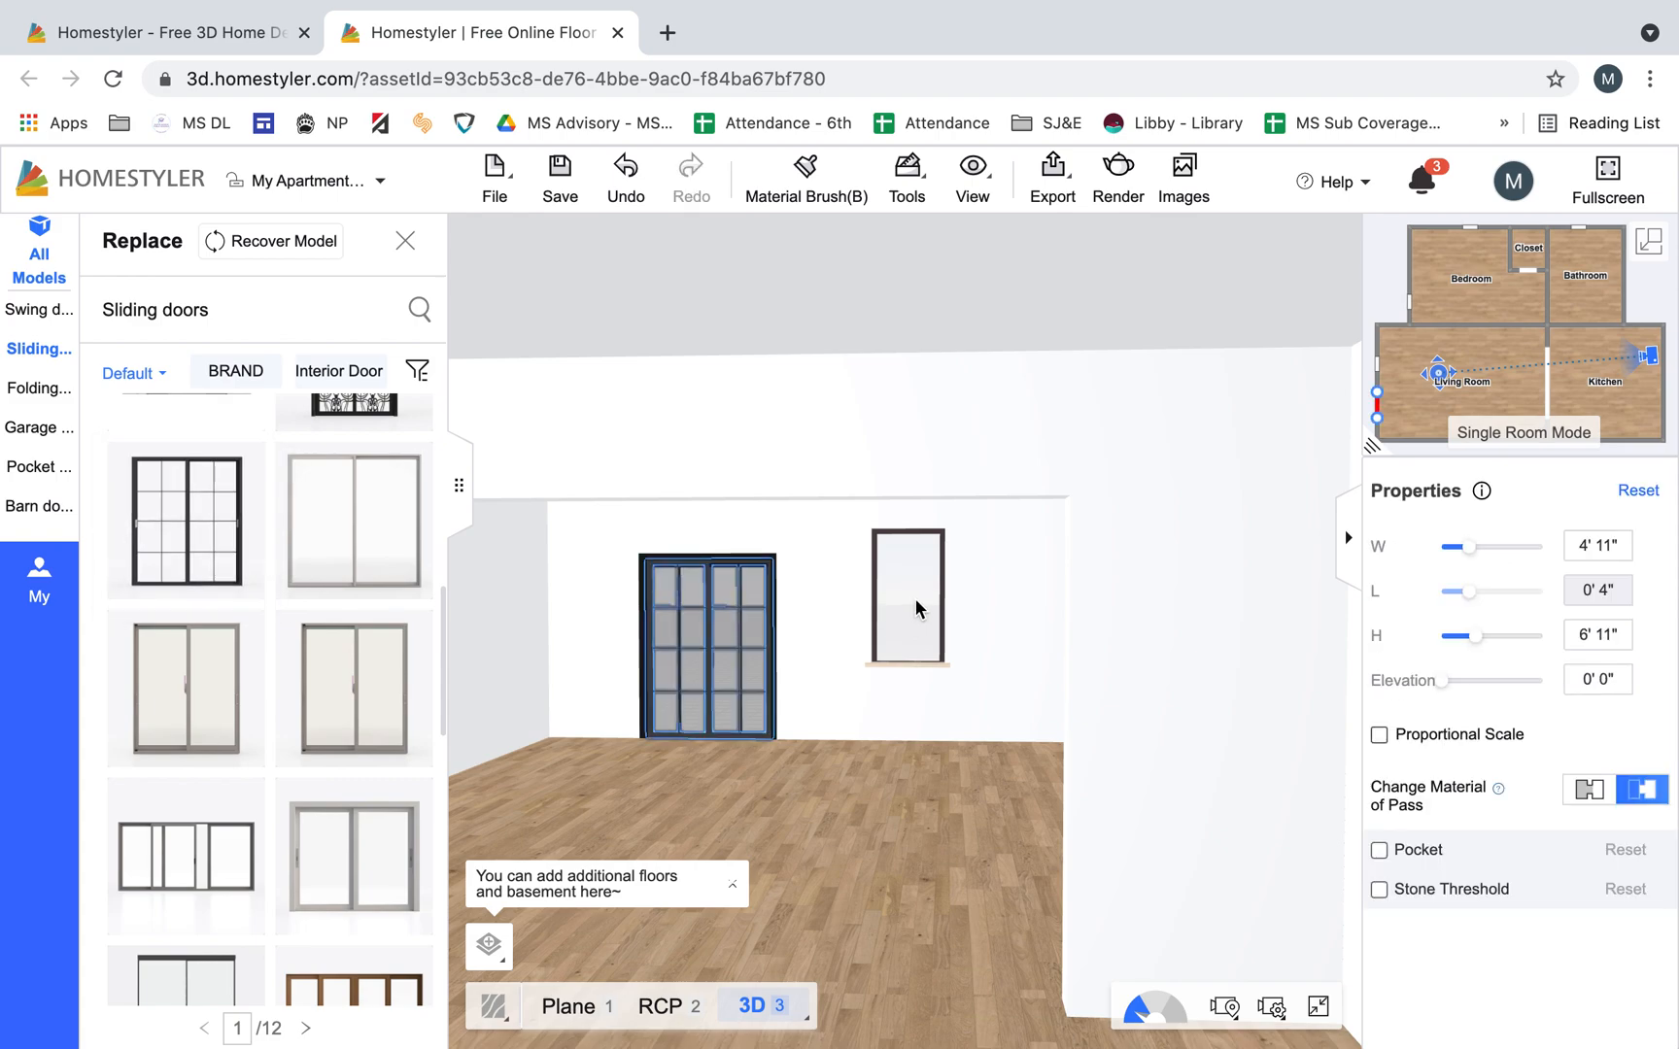
Try black-framed standard windows on the living room window and replace it with the dark blue two-panel window
left_click(914, 599)
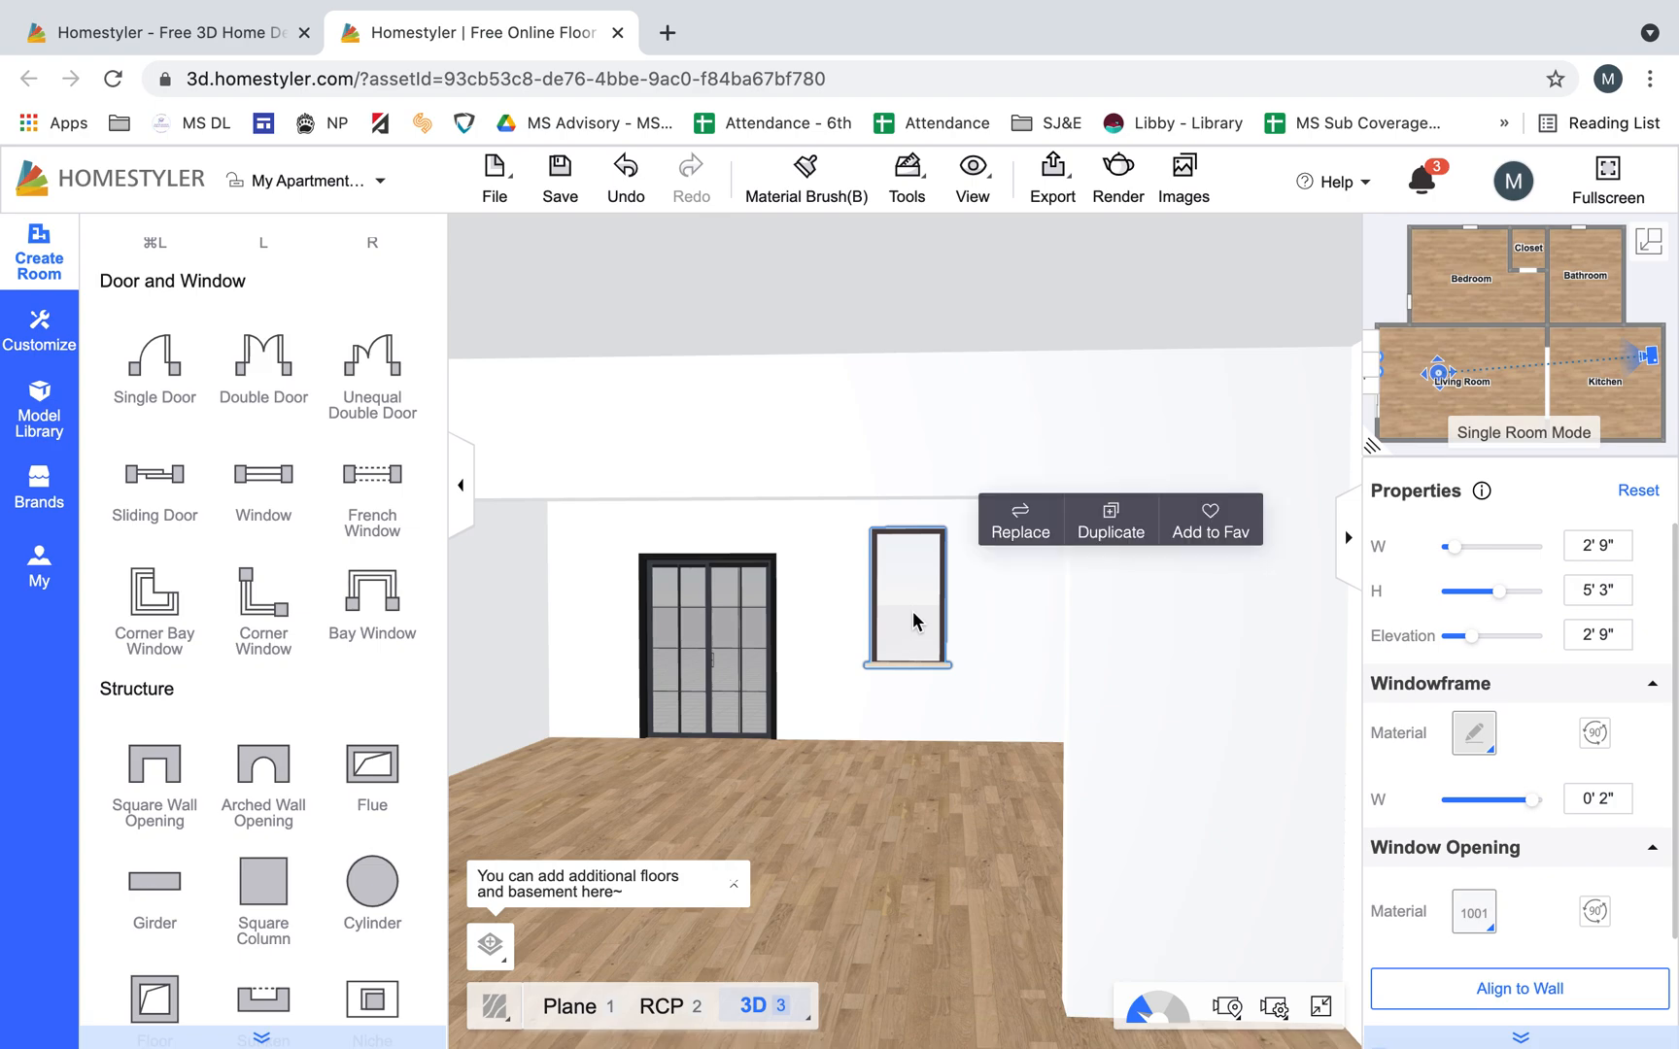
left_click(1022, 524)
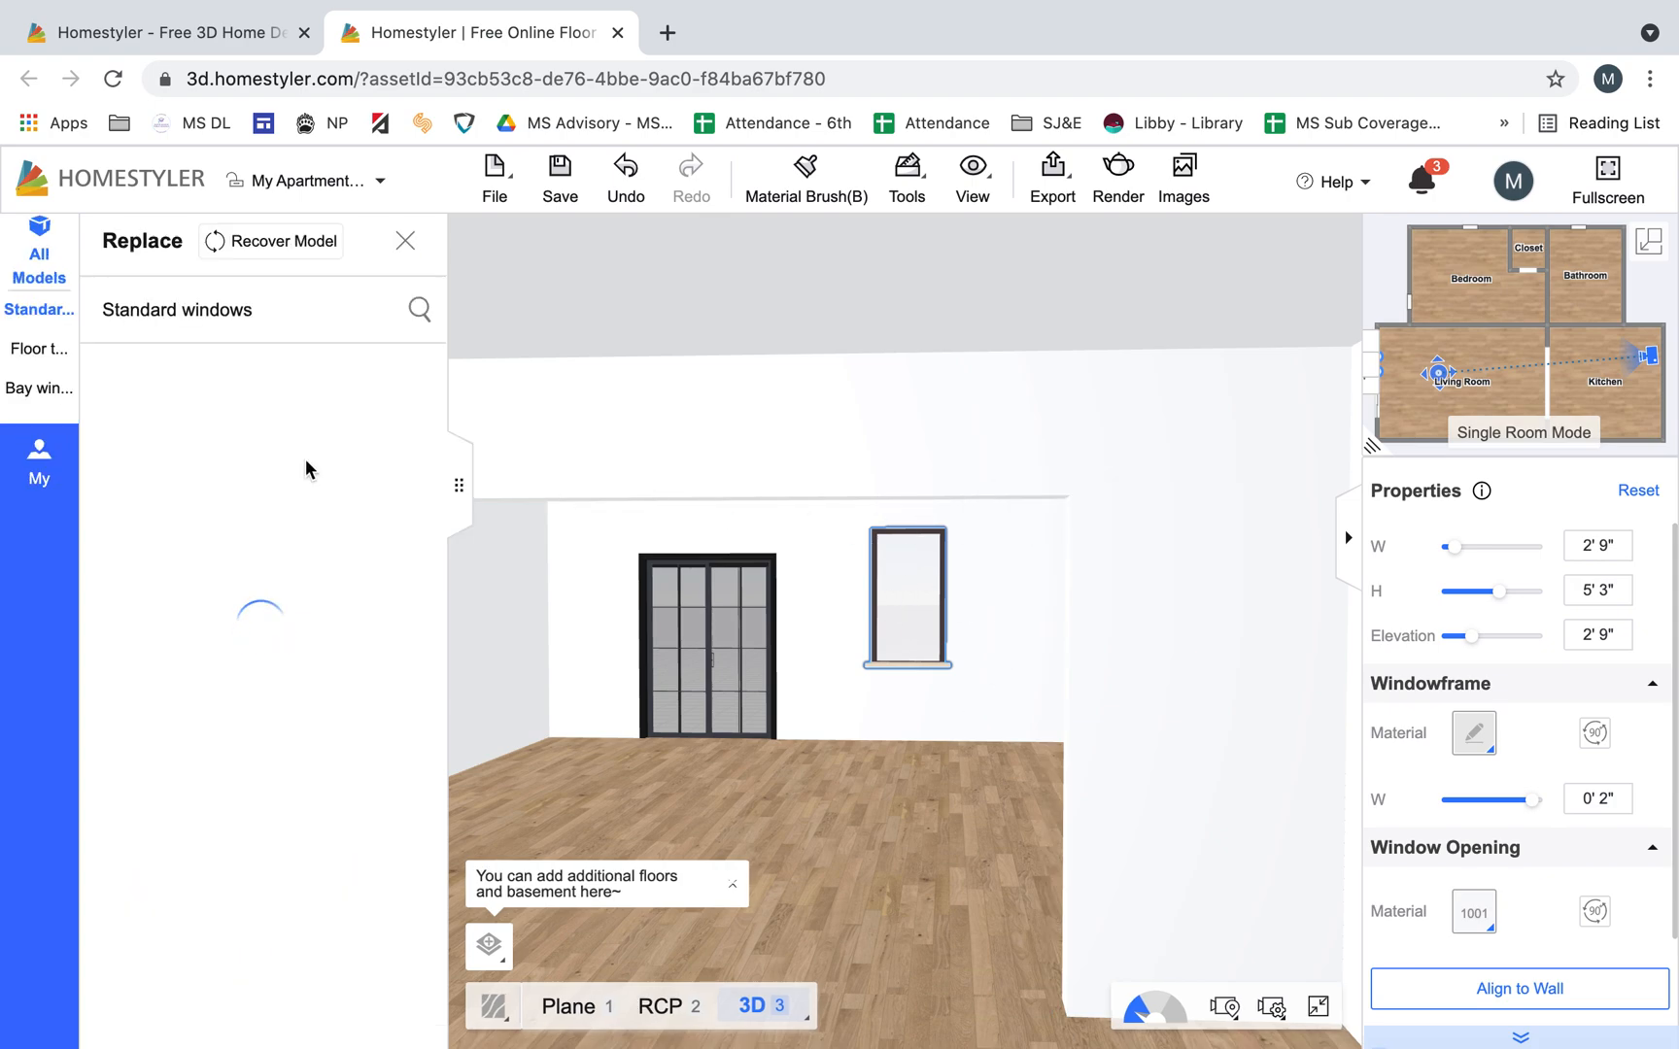
scroll(295, 652, "down", 1)
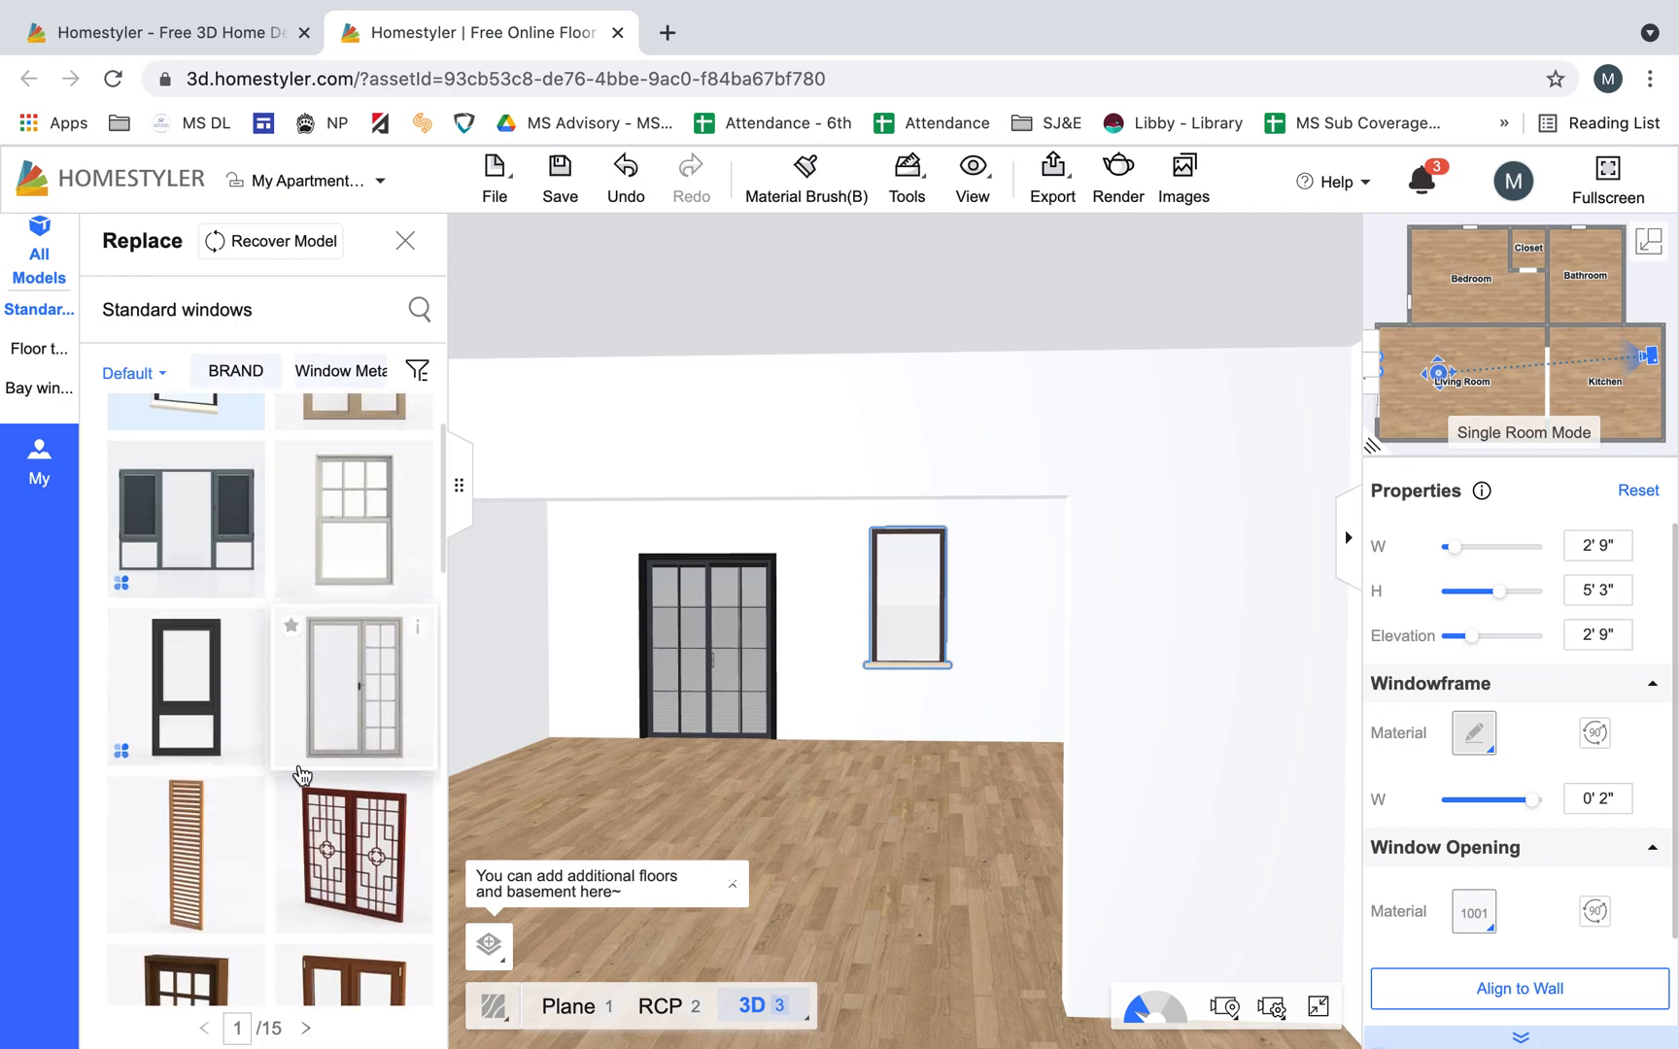
scroll(297, 680, "down", 10)
scroll(302, 774, "down", 10)
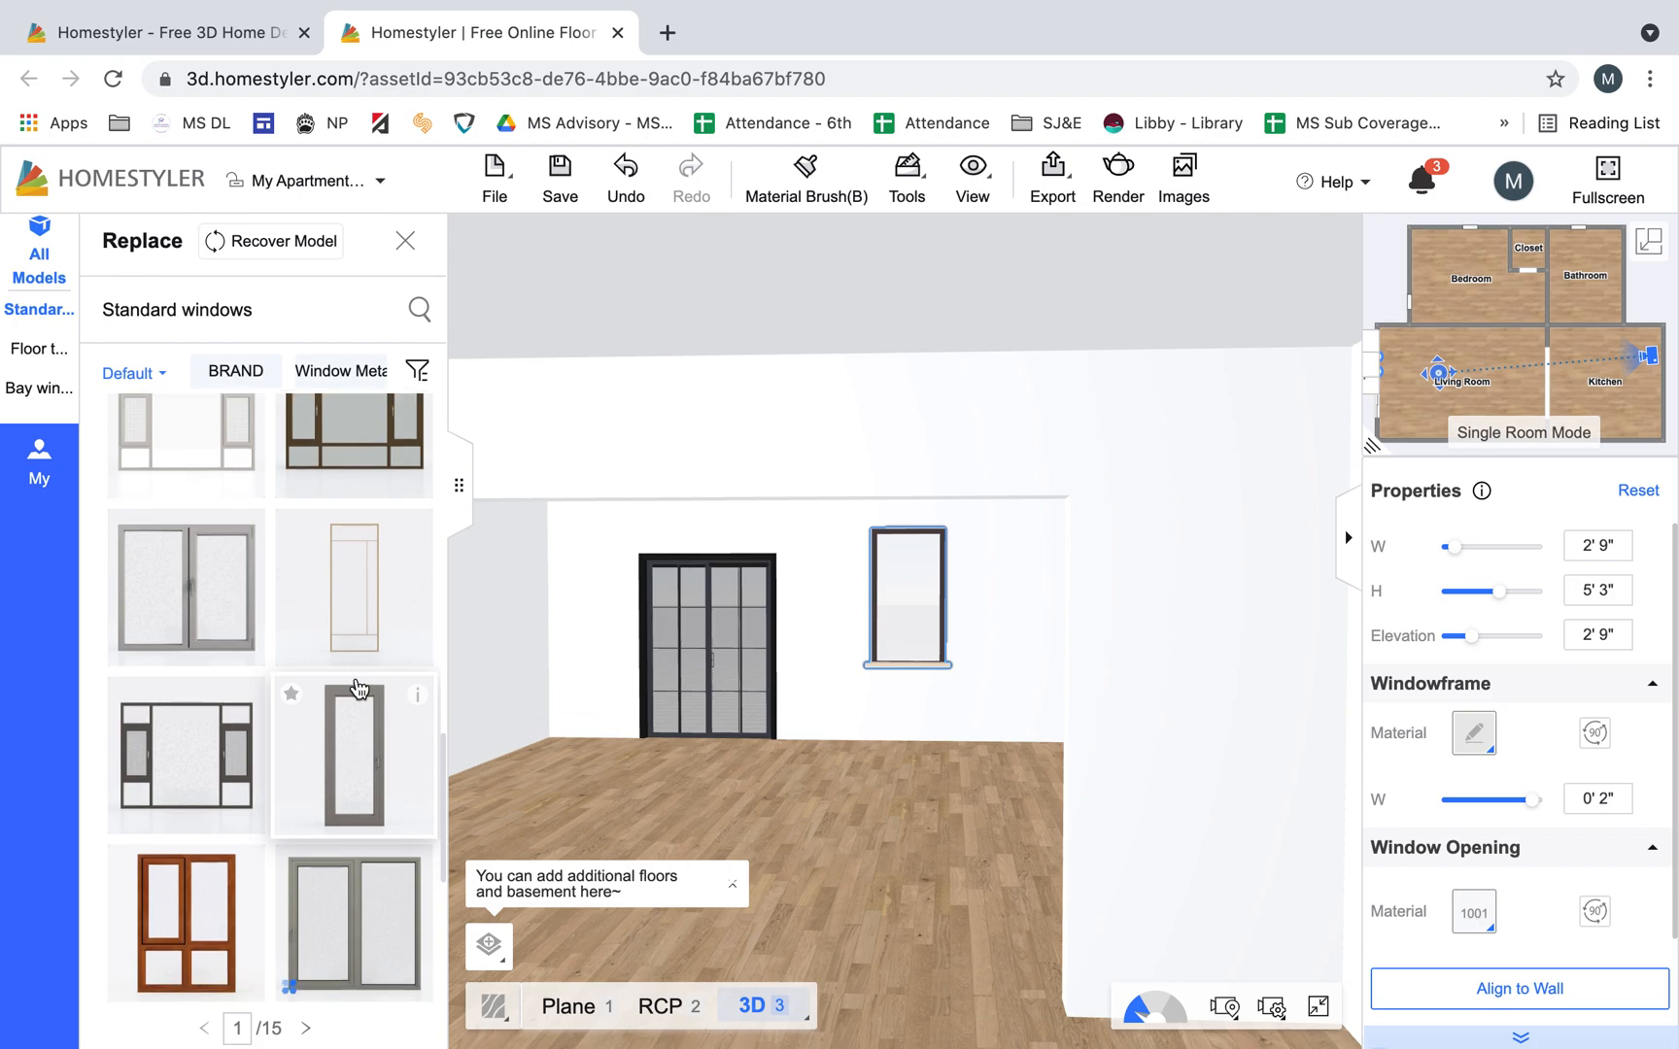
scroll(335, 768, "down", 5)
scroll(338, 767, "down", 5)
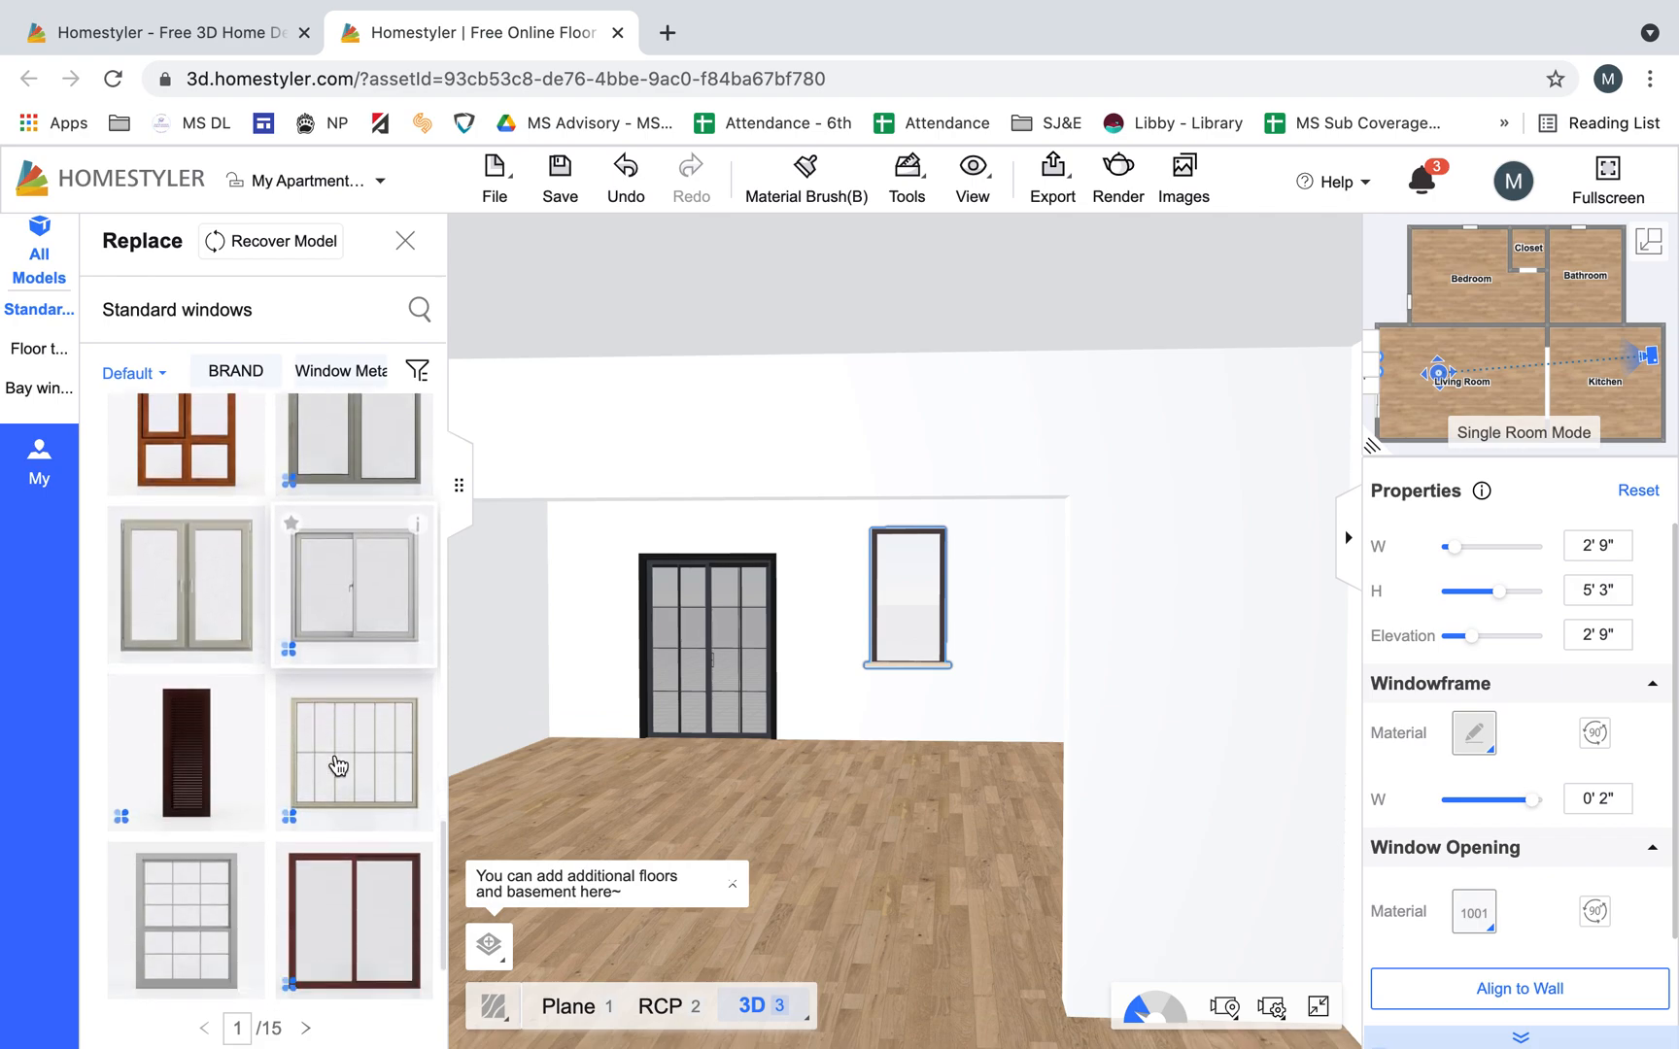
scroll(337, 766, "down", 5)
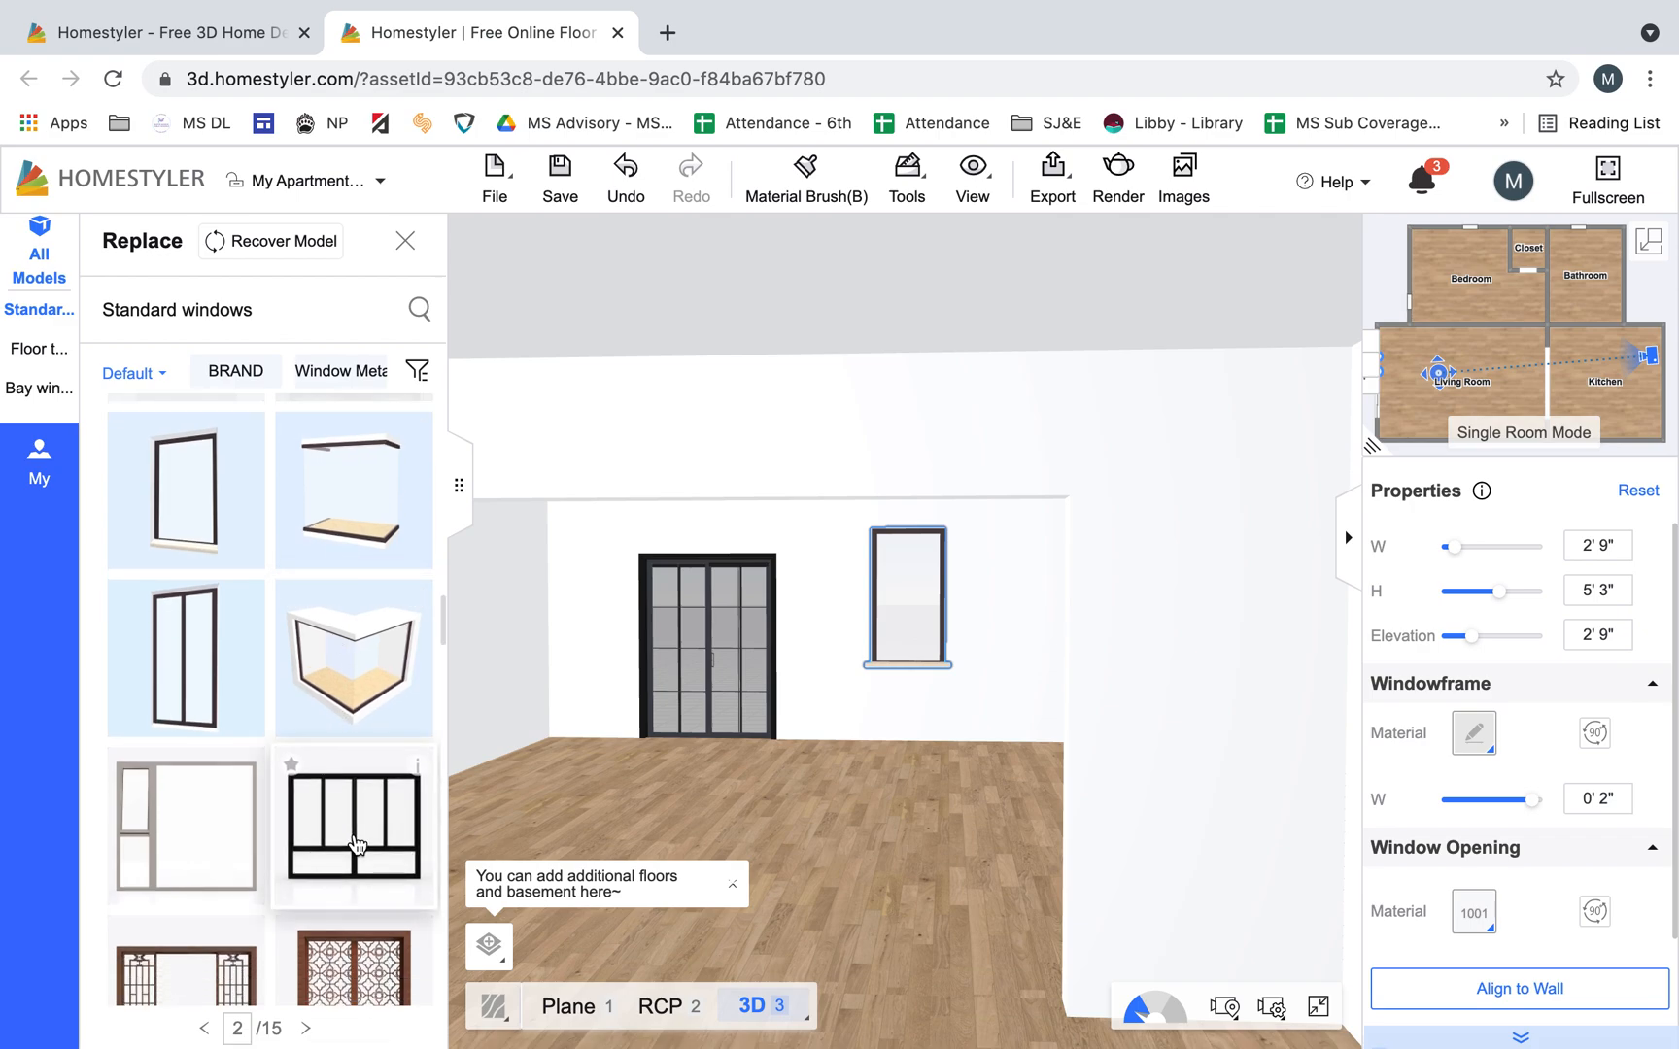
left_click(357, 844)
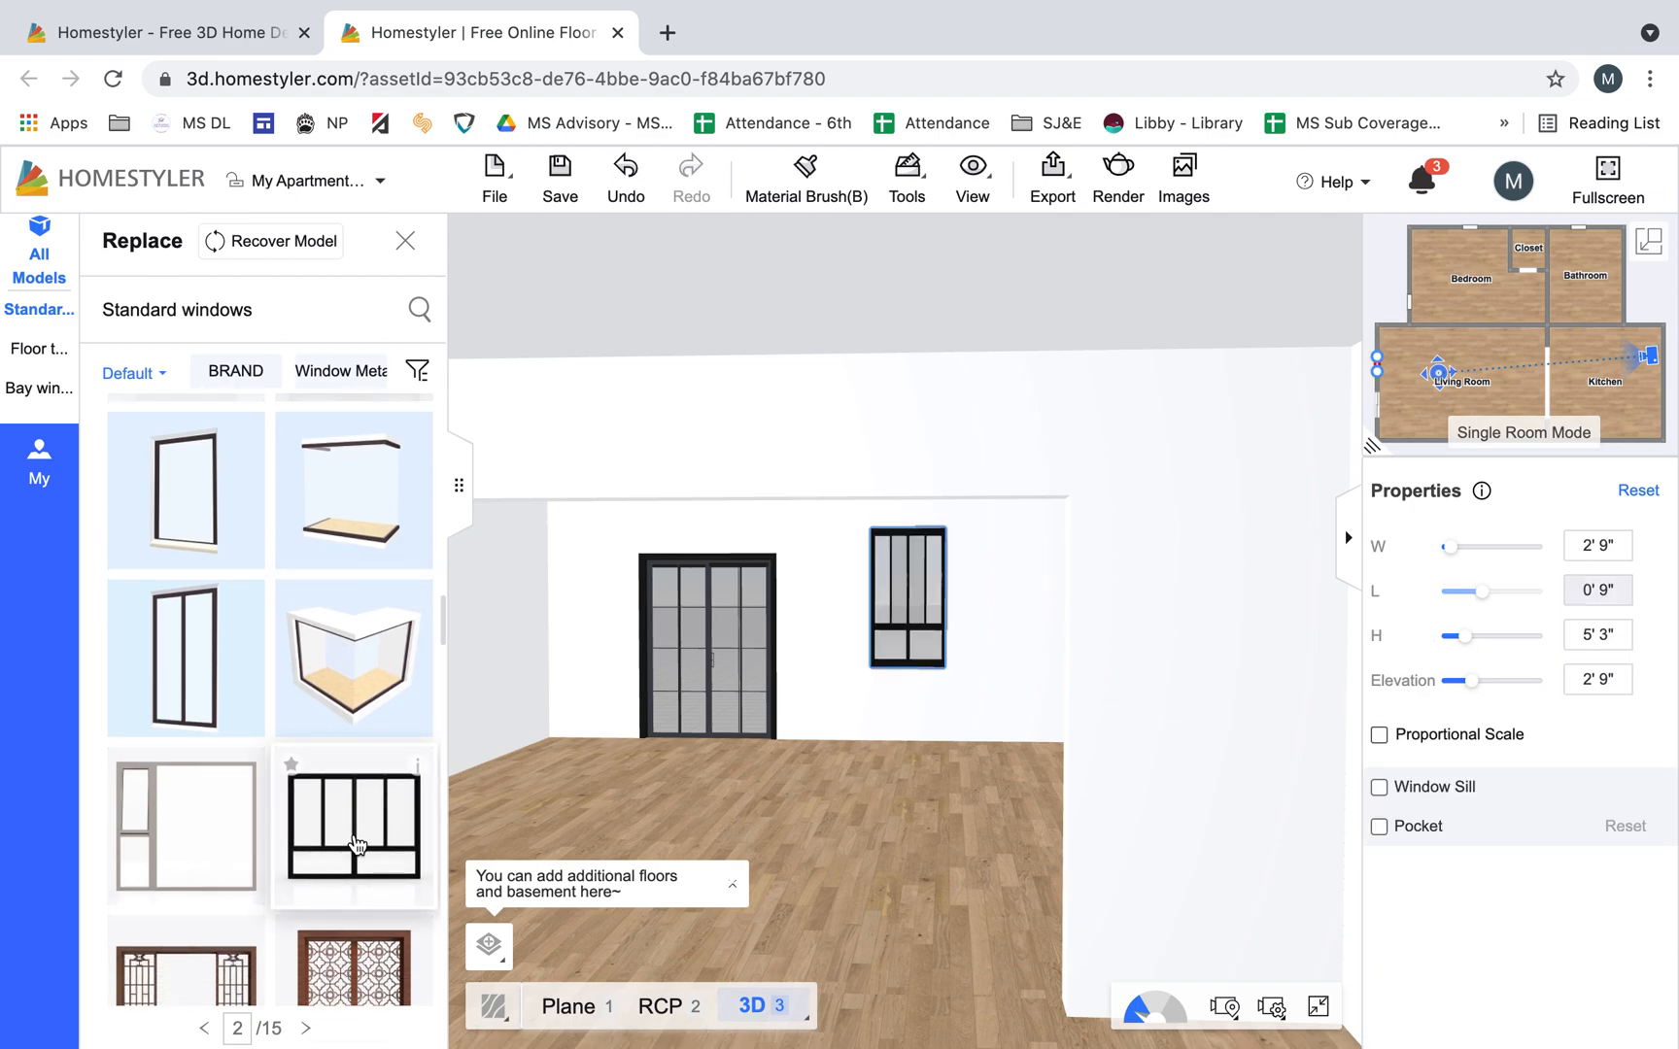
scroll(358, 844, "down", 10)
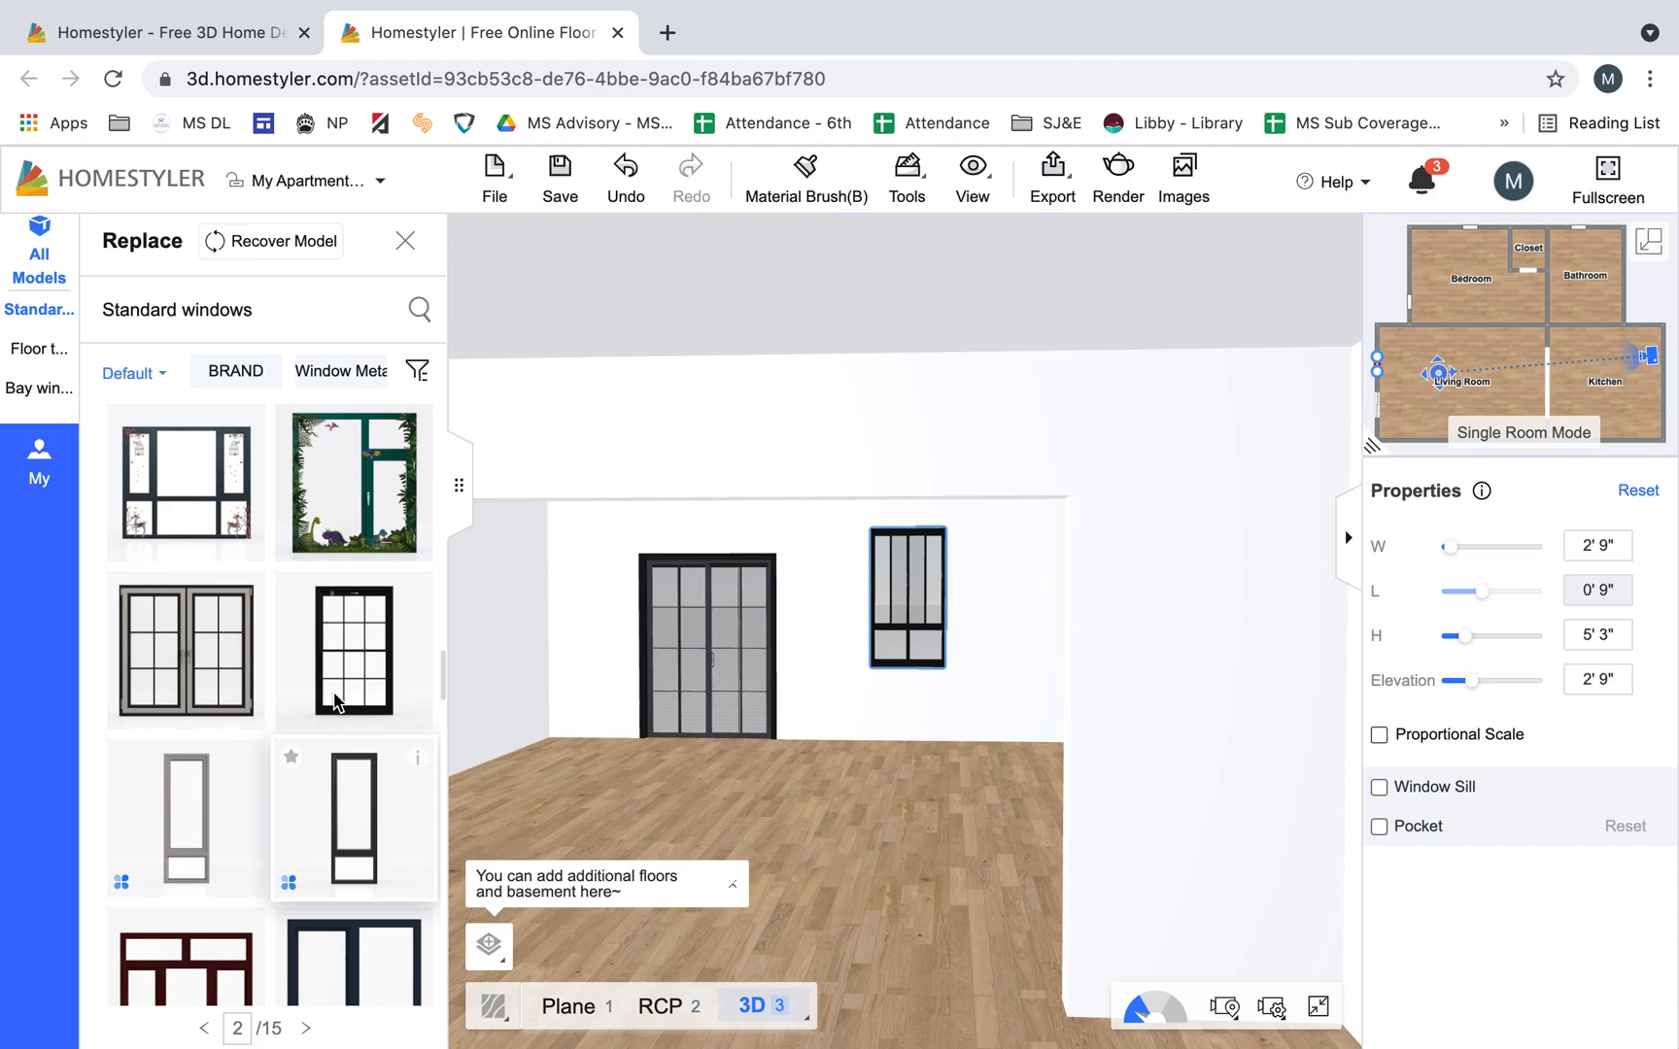
left_click(348, 680)
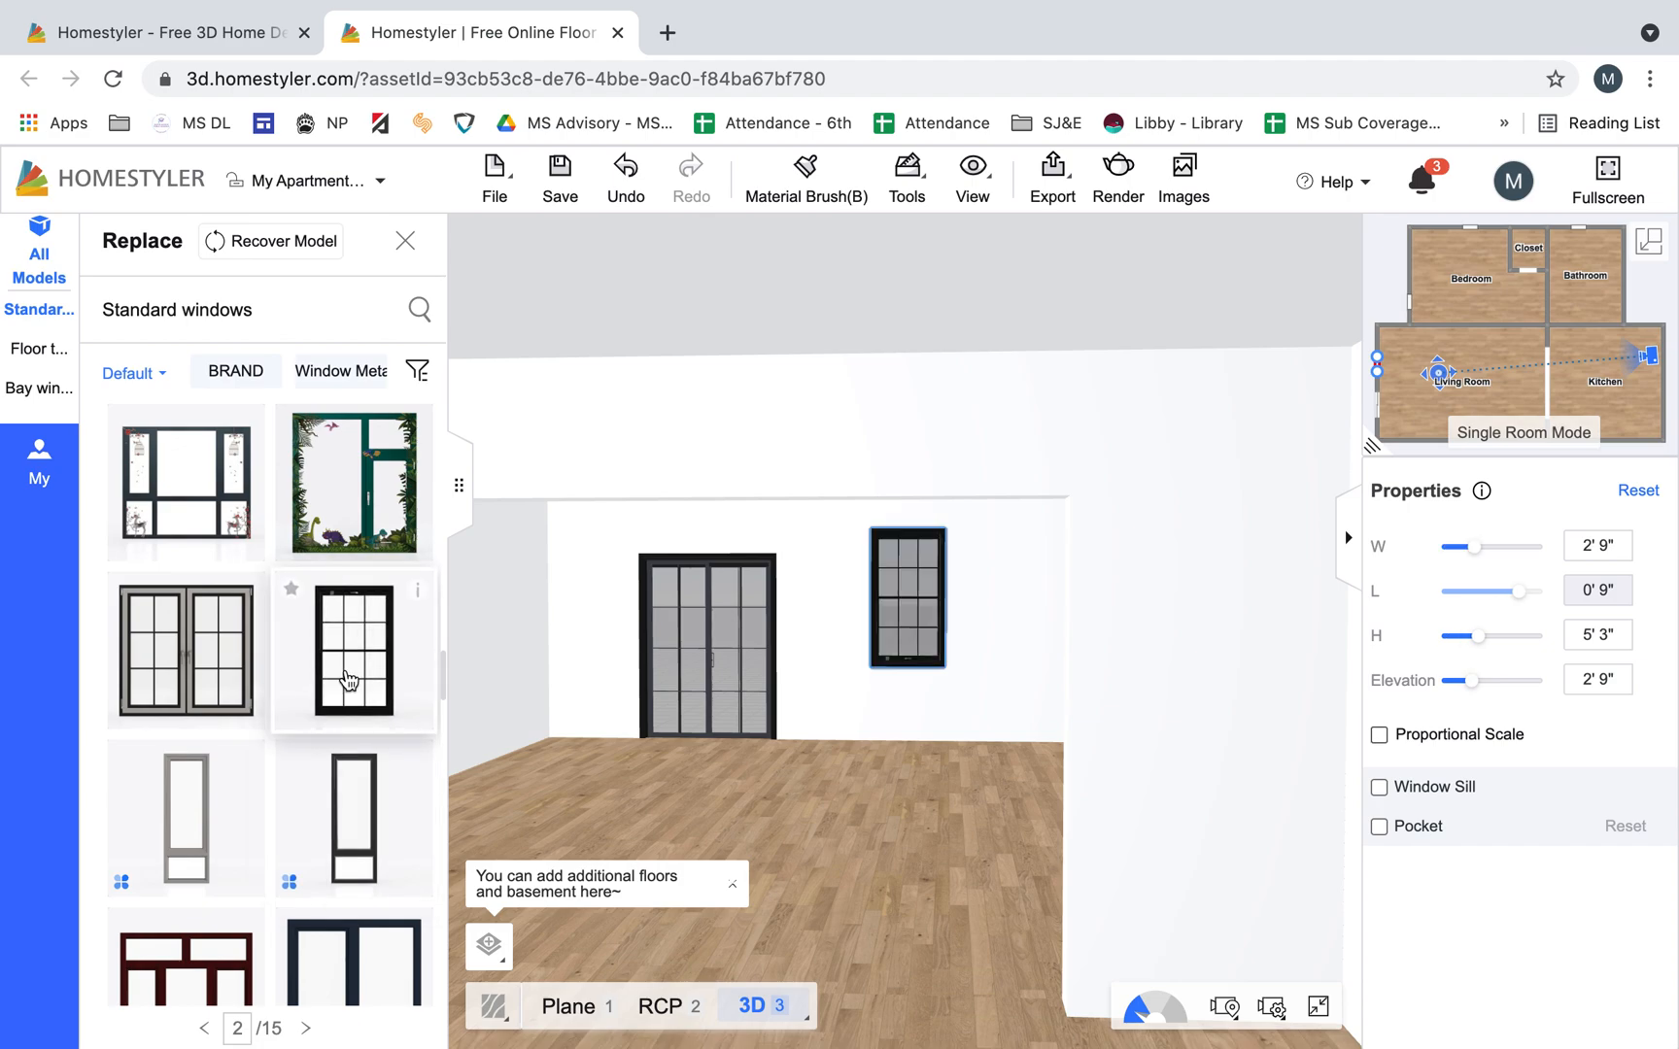
scroll(350, 680, "down", 3)
left_click(375, 688)
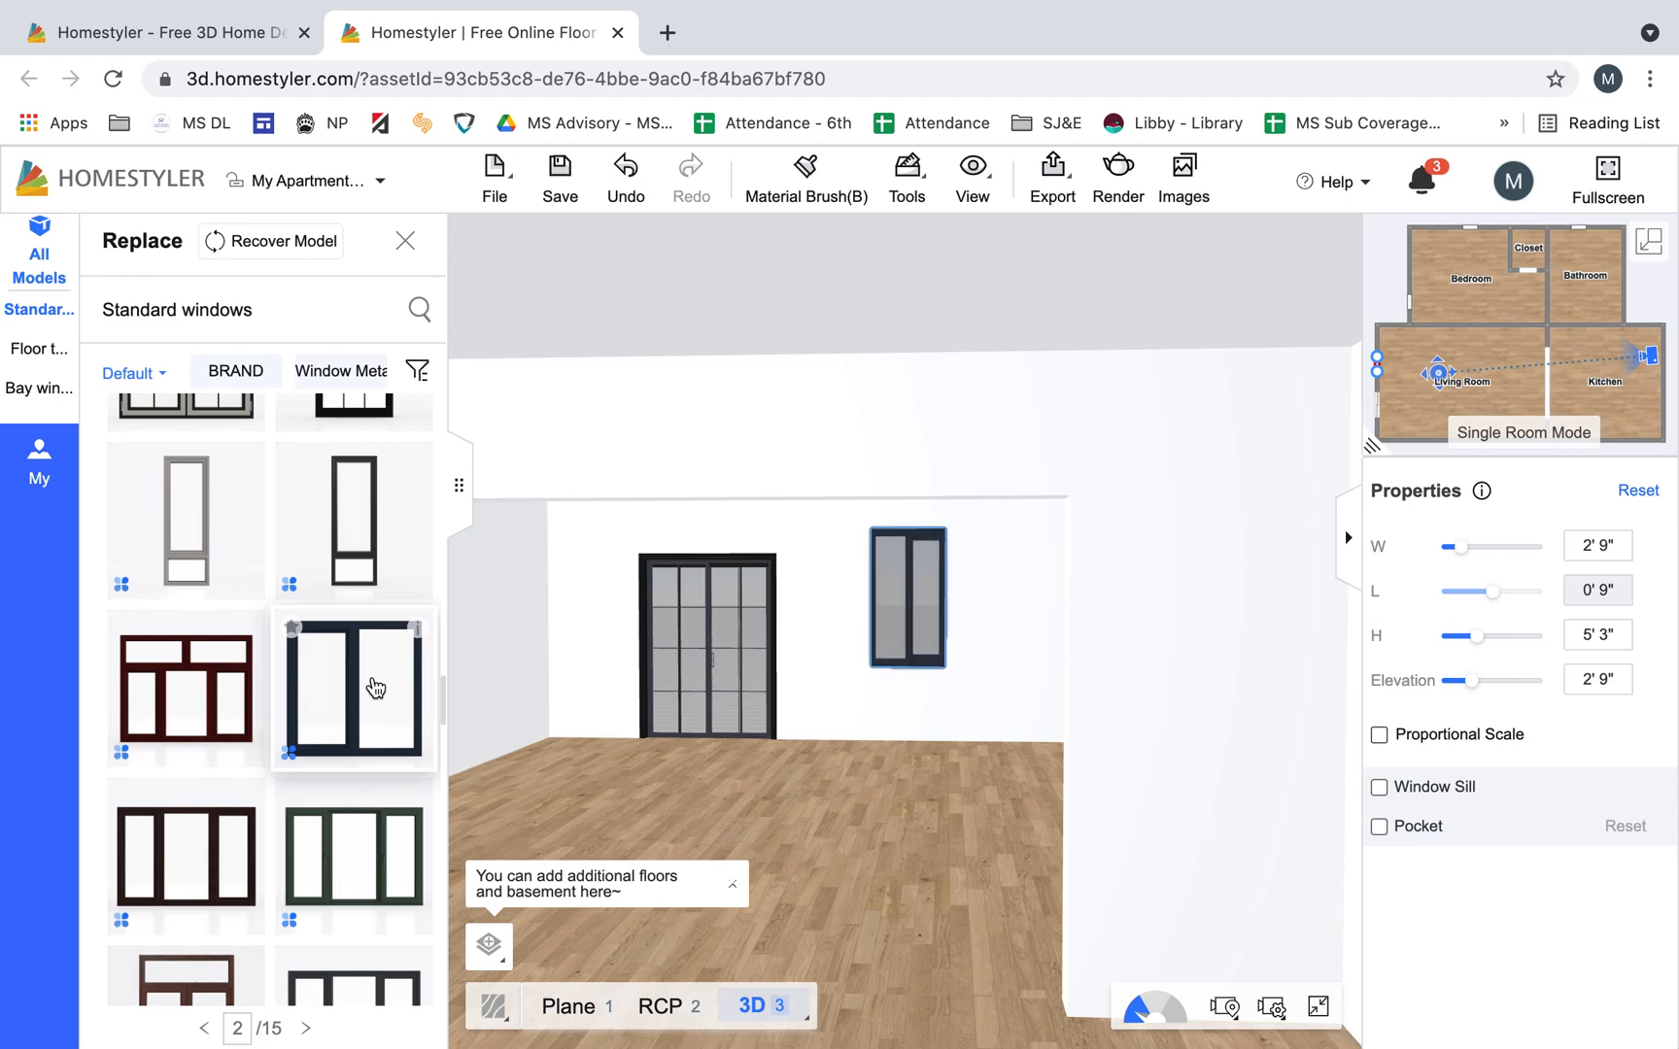
left_click_drag(997, 622, 853, 555)
left_click_drag(851, 676, 863, 714)
key("super+z")
left_click(687, 199)
left_click_drag(985, 641, 984, 690)
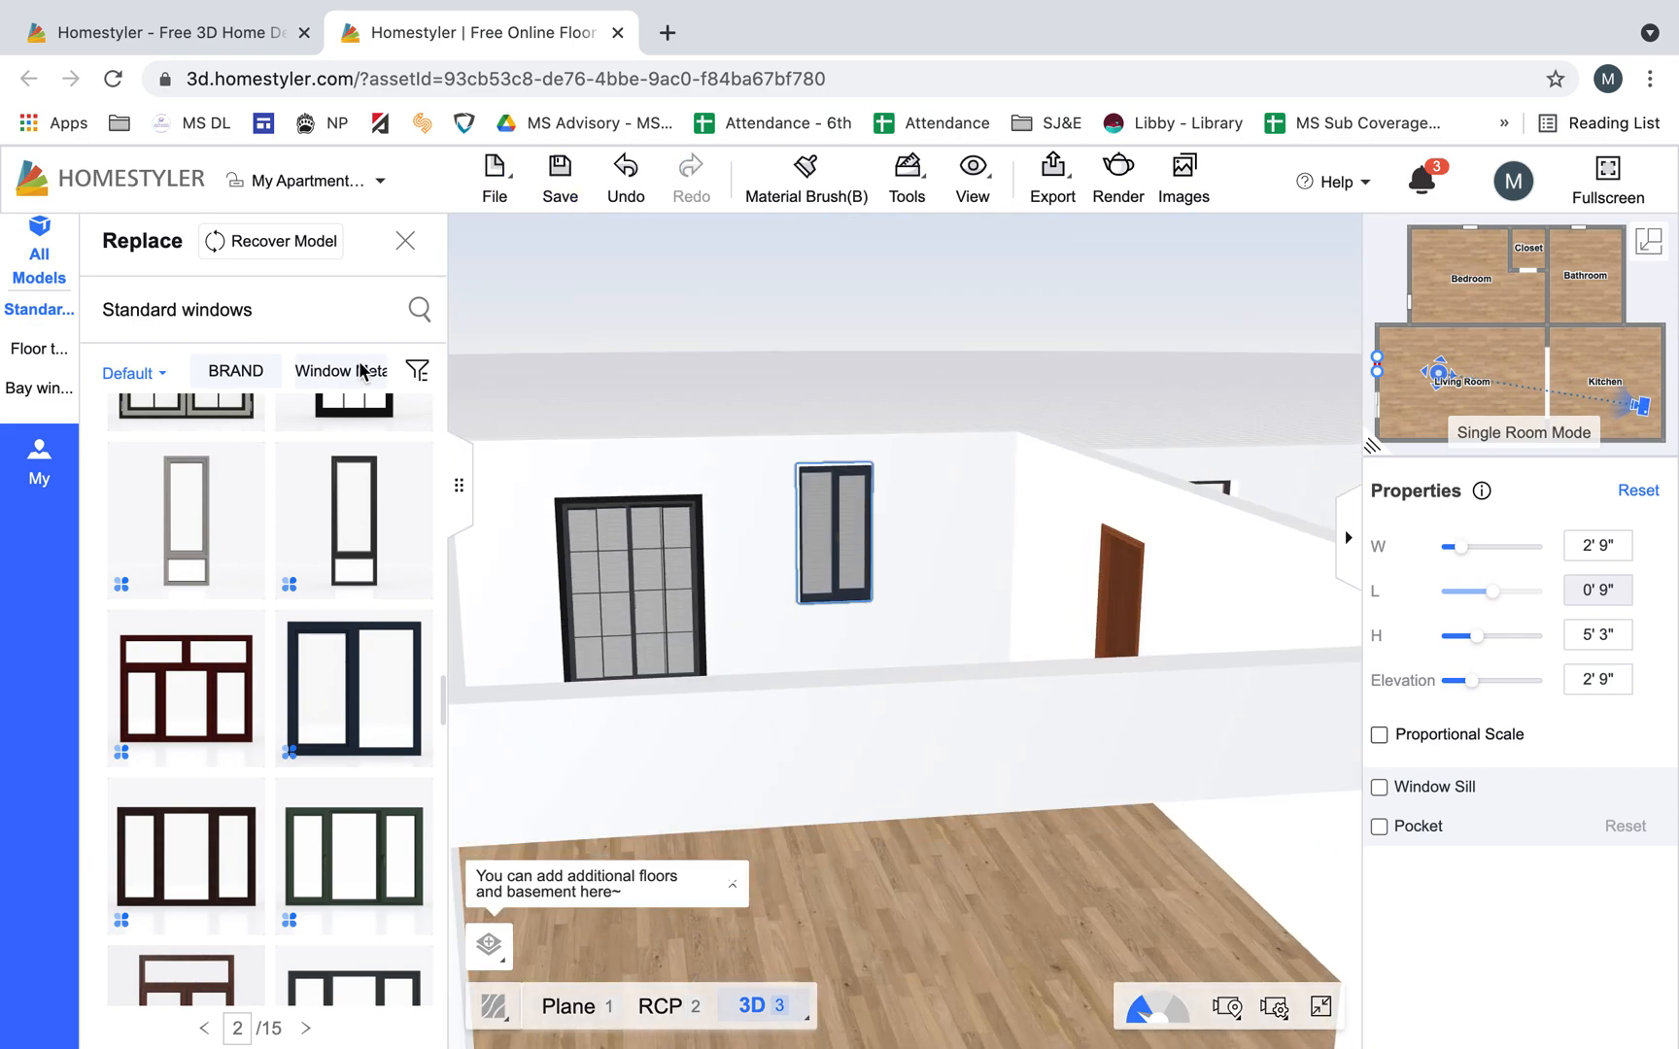
Leave the window replacement and open the living room's Sofa Sets category in the model library catalog
left_click(46, 266)
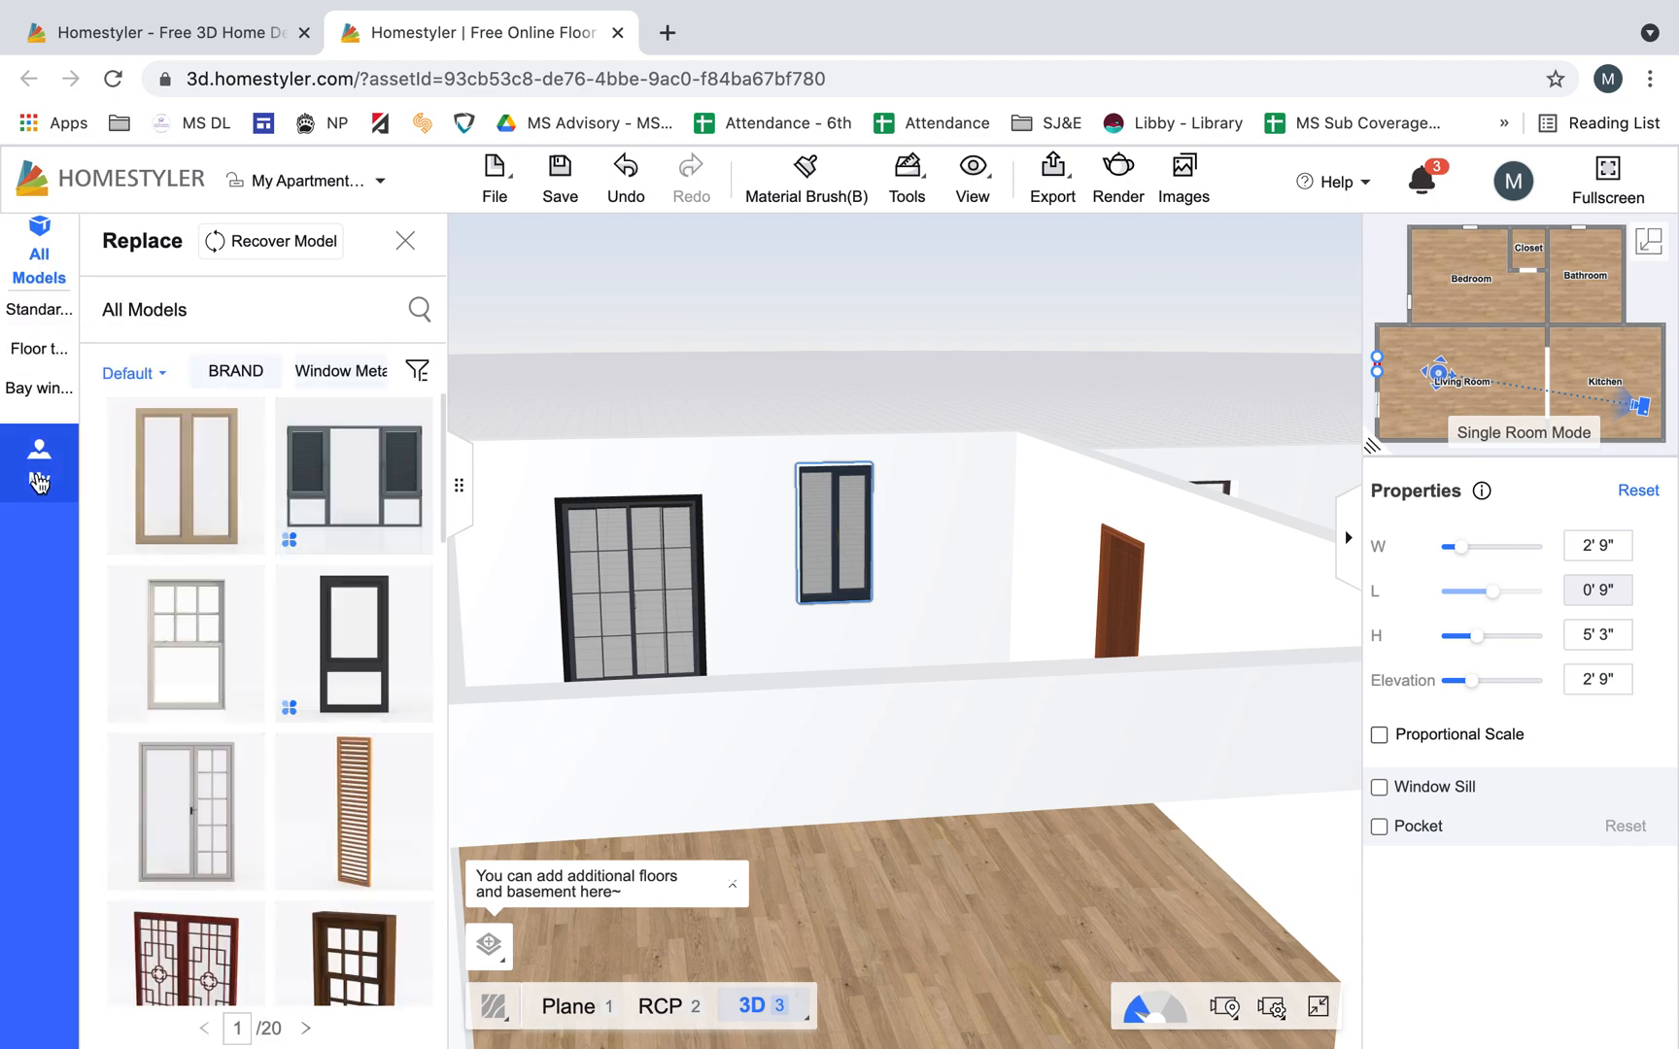
left_click(408, 244)
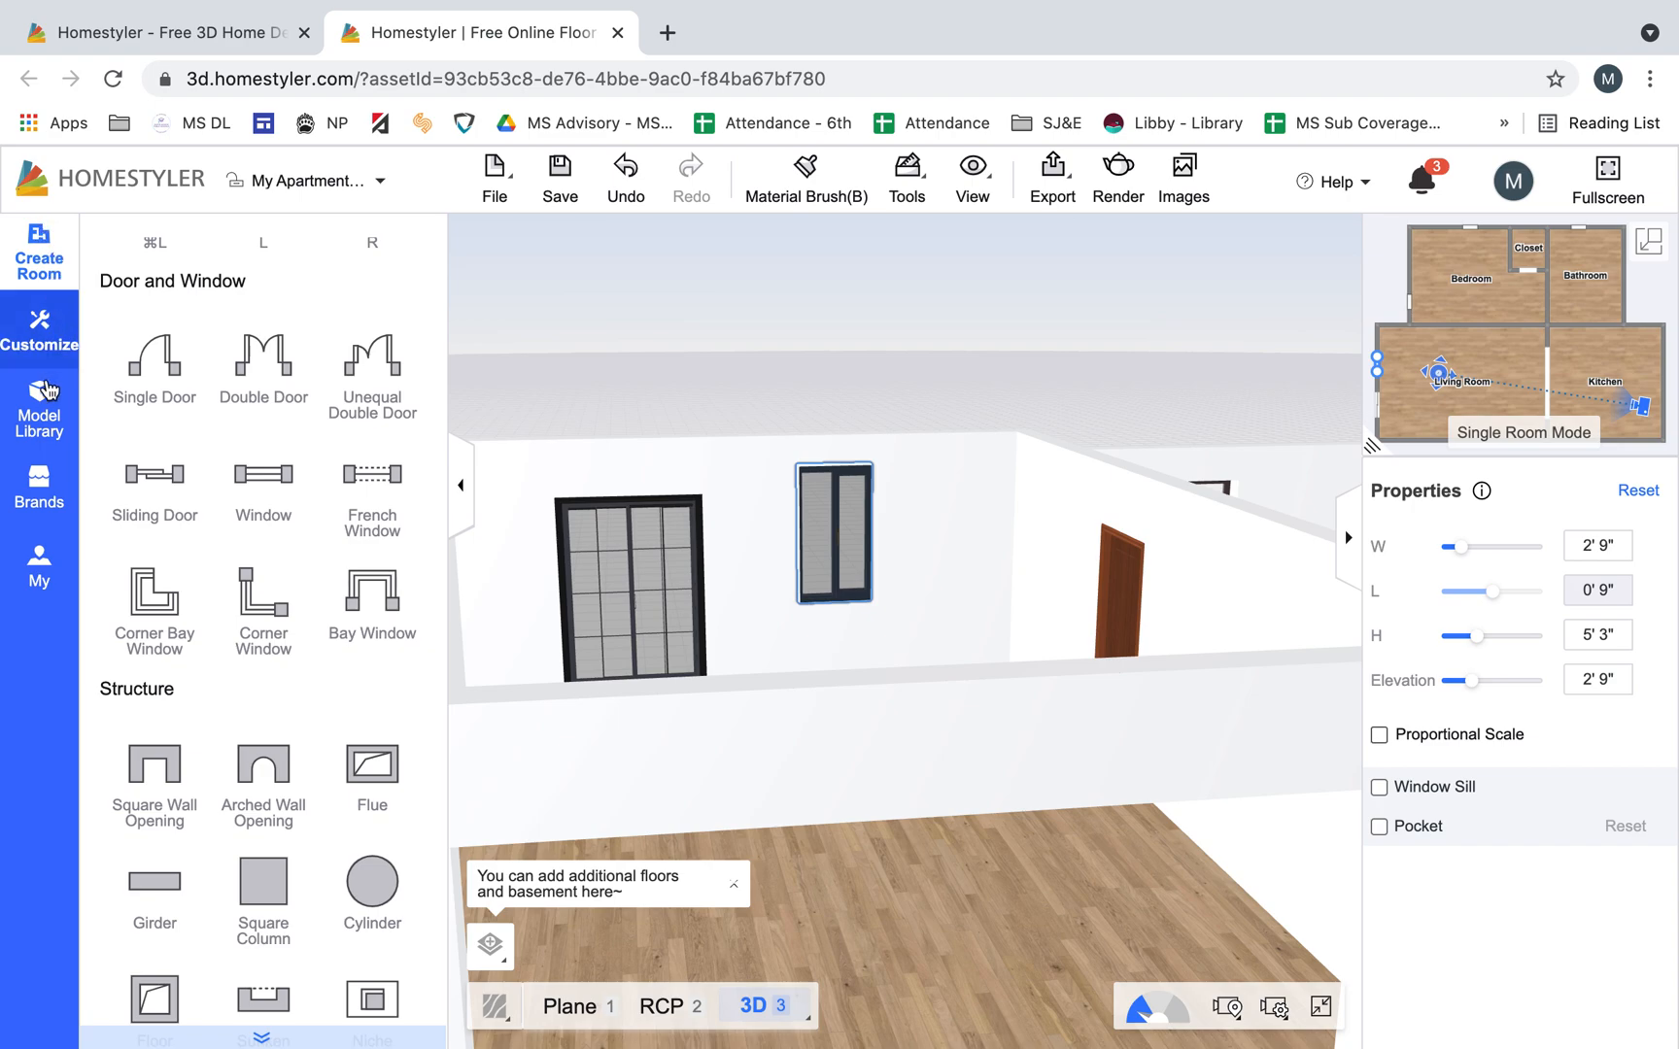
left_click(41, 417)
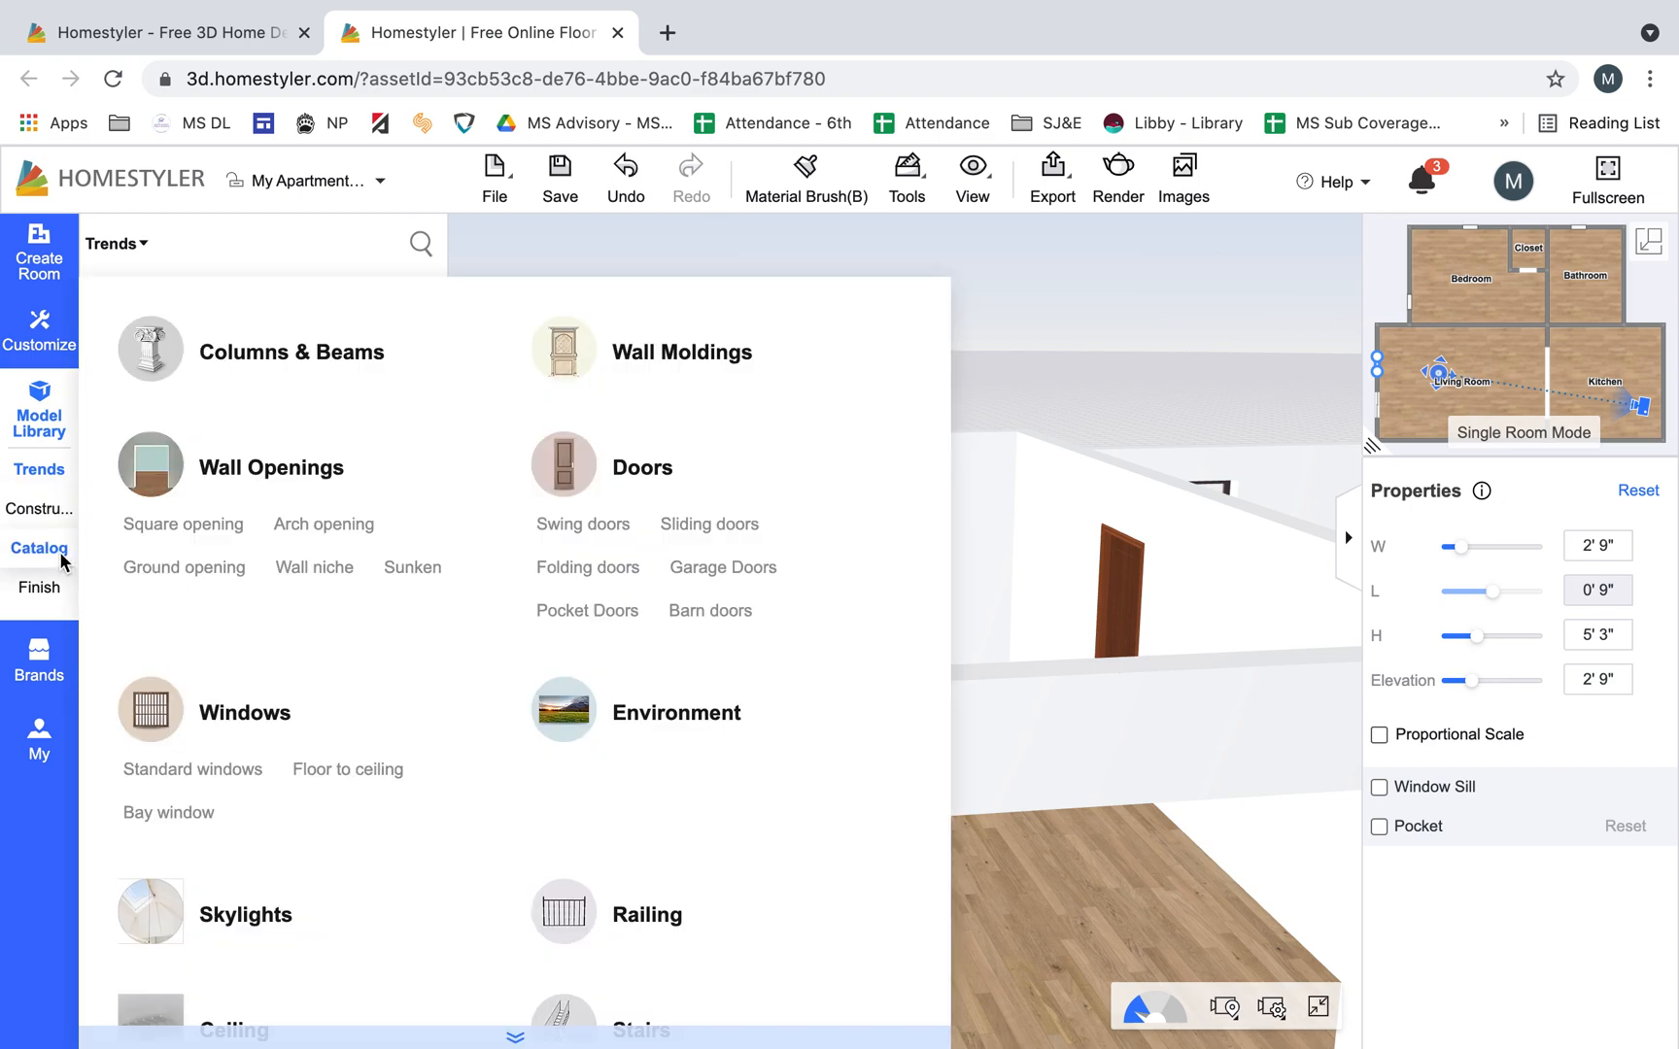
mouse_move(54, 555)
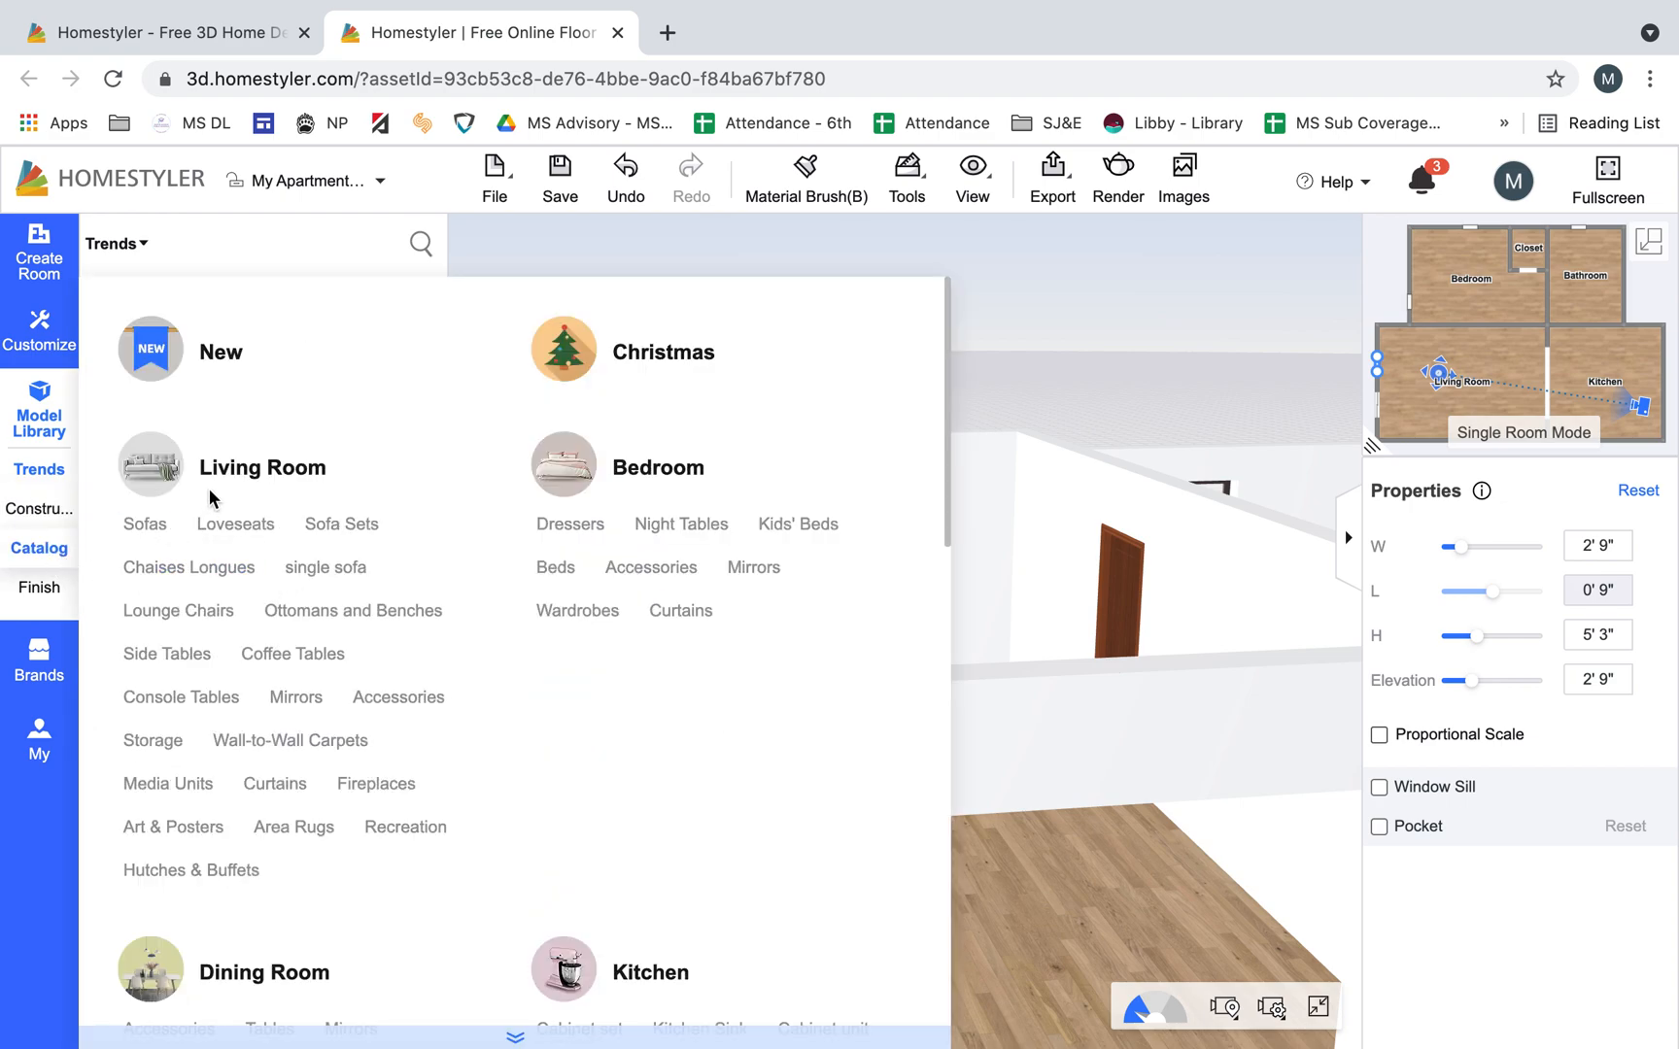
scroll(209, 490, "down", 2)
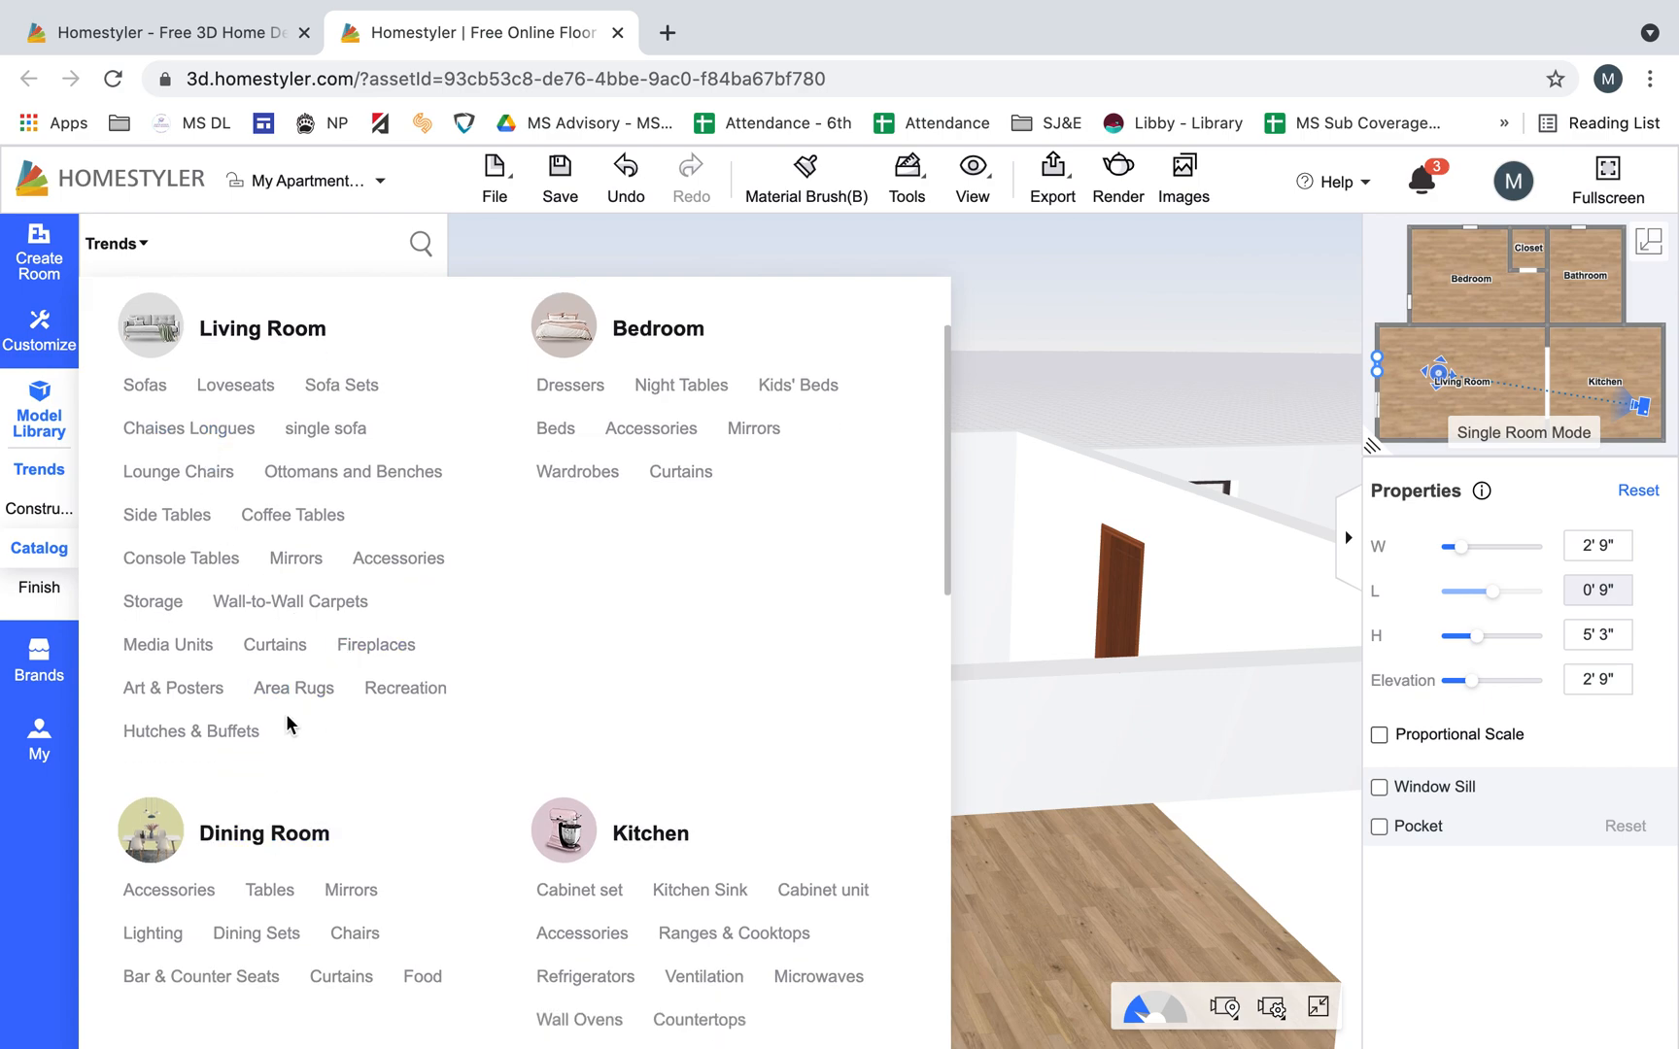
scroll(271, 476, "up", 2)
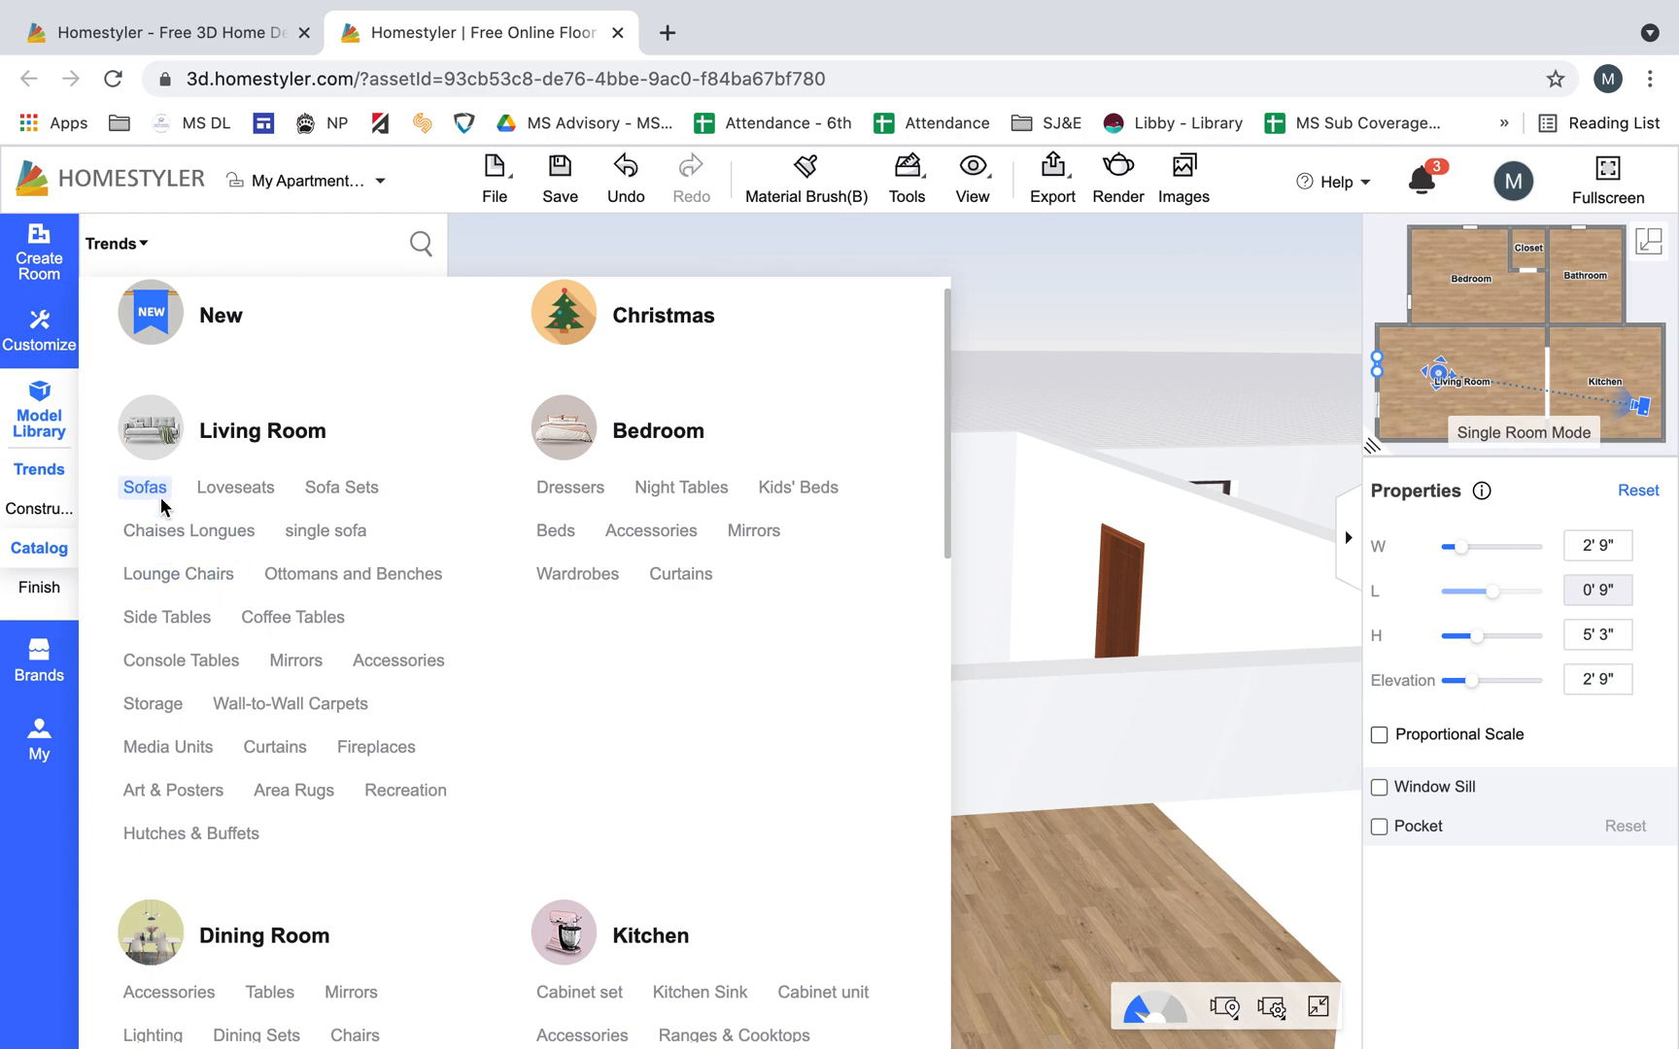
left_click(338, 486)
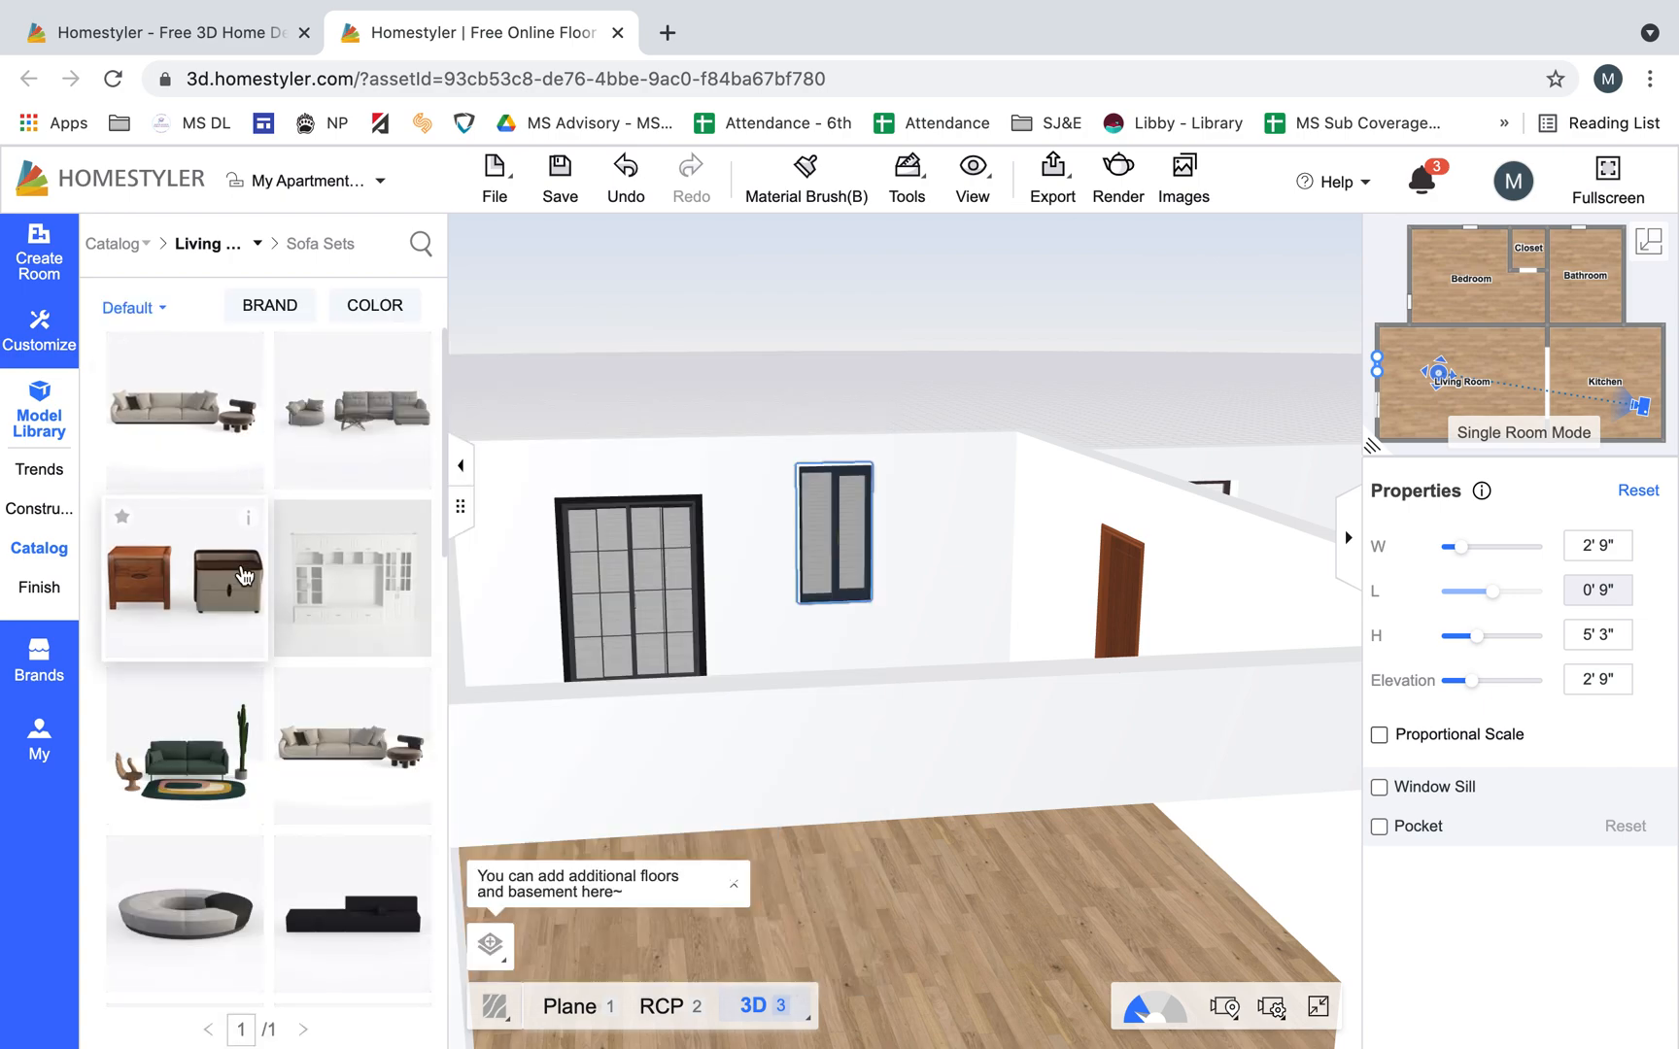
Place the green sofa set with chair, oval rug and cactus in the living room, against the wall beneath the window
left_click(205, 775)
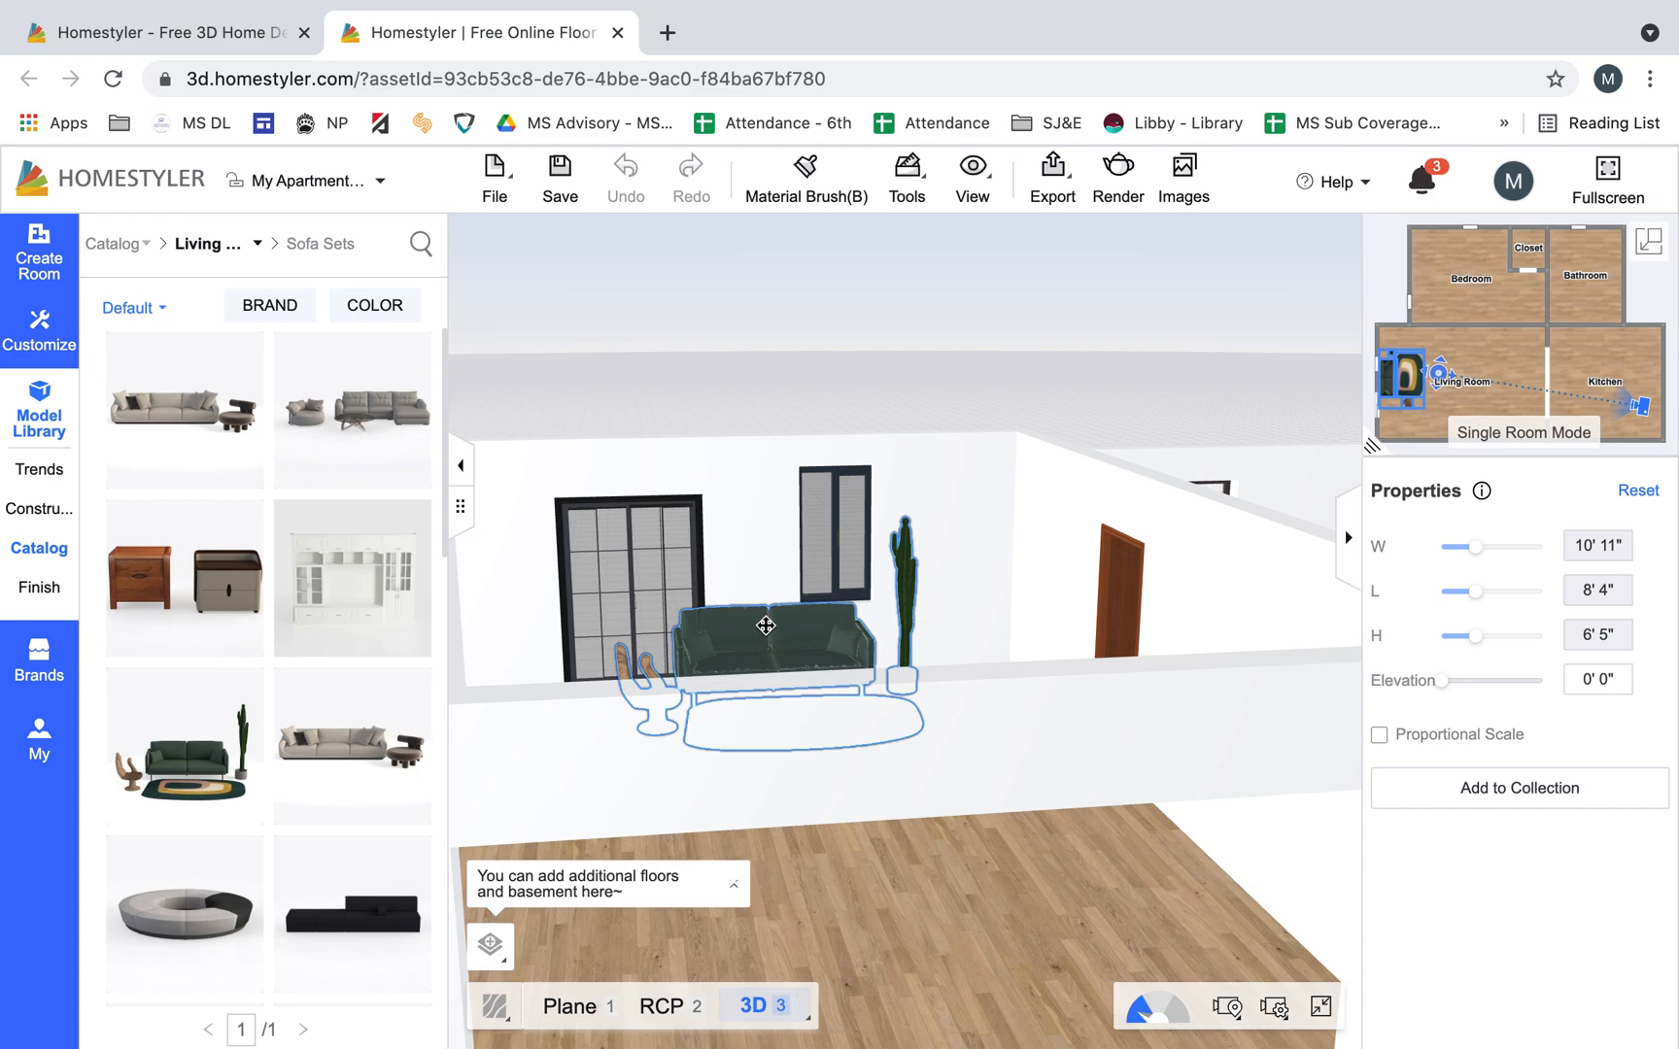
left_click(862, 671)
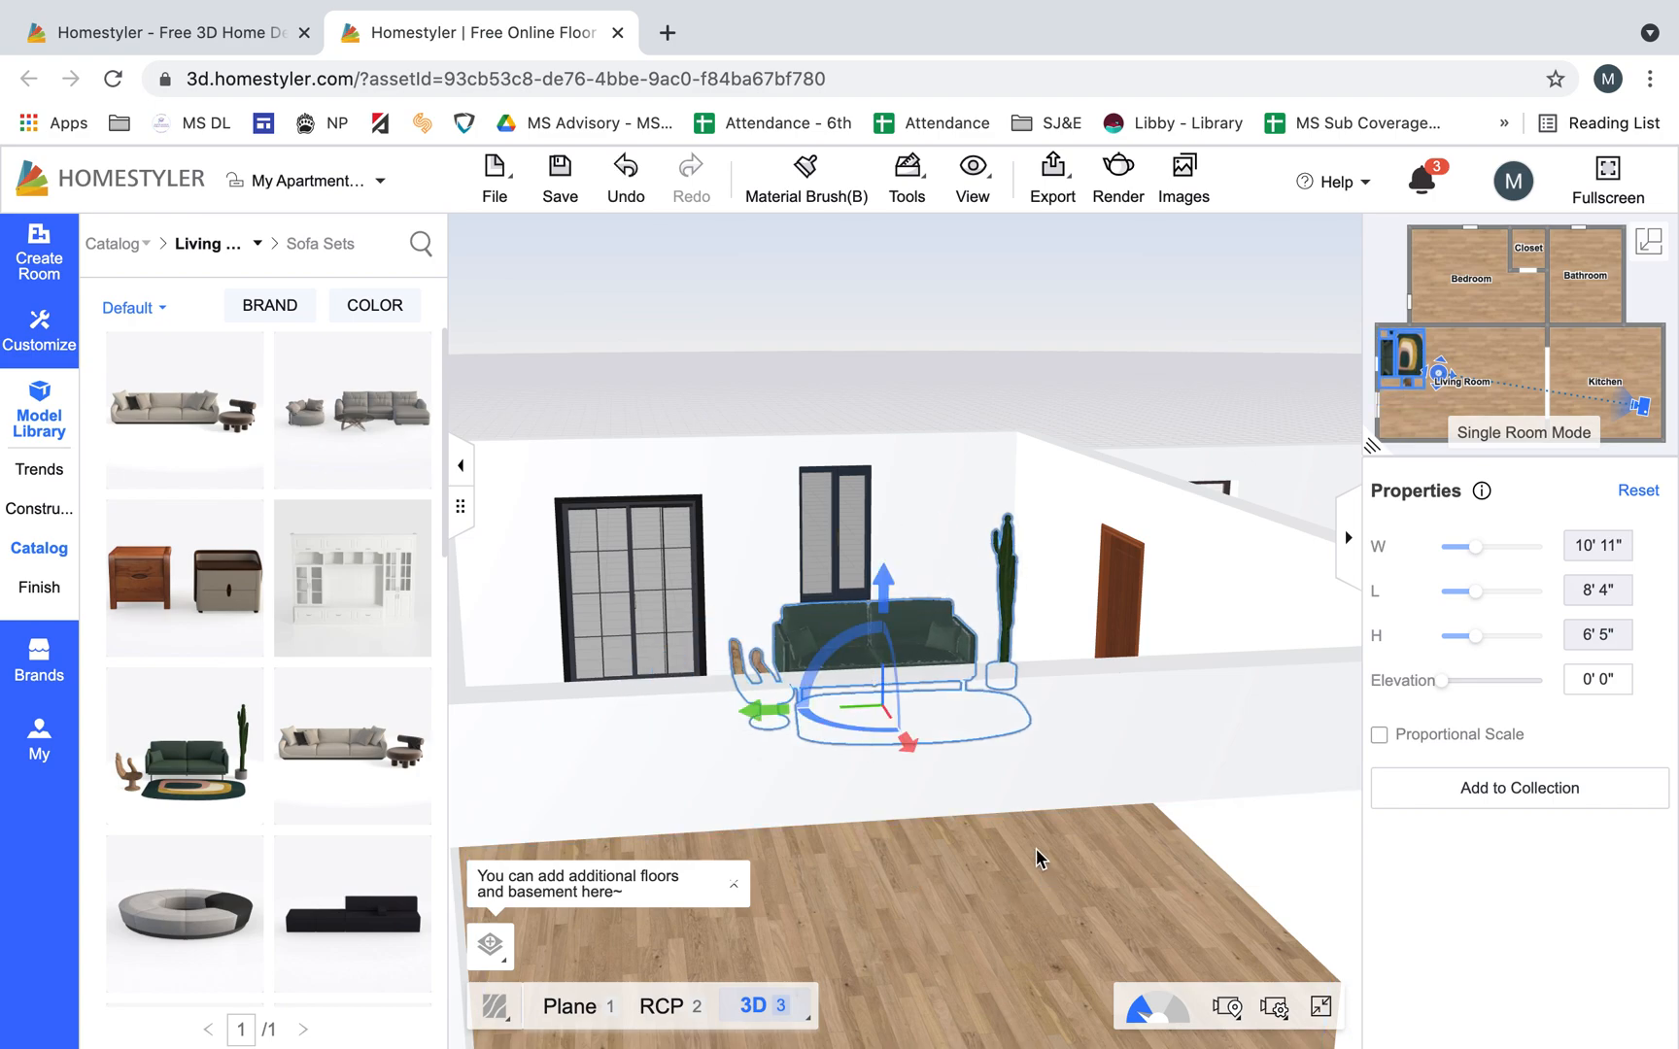
scroll(952, 836, "down", 4)
scroll(952, 839, "up", 4)
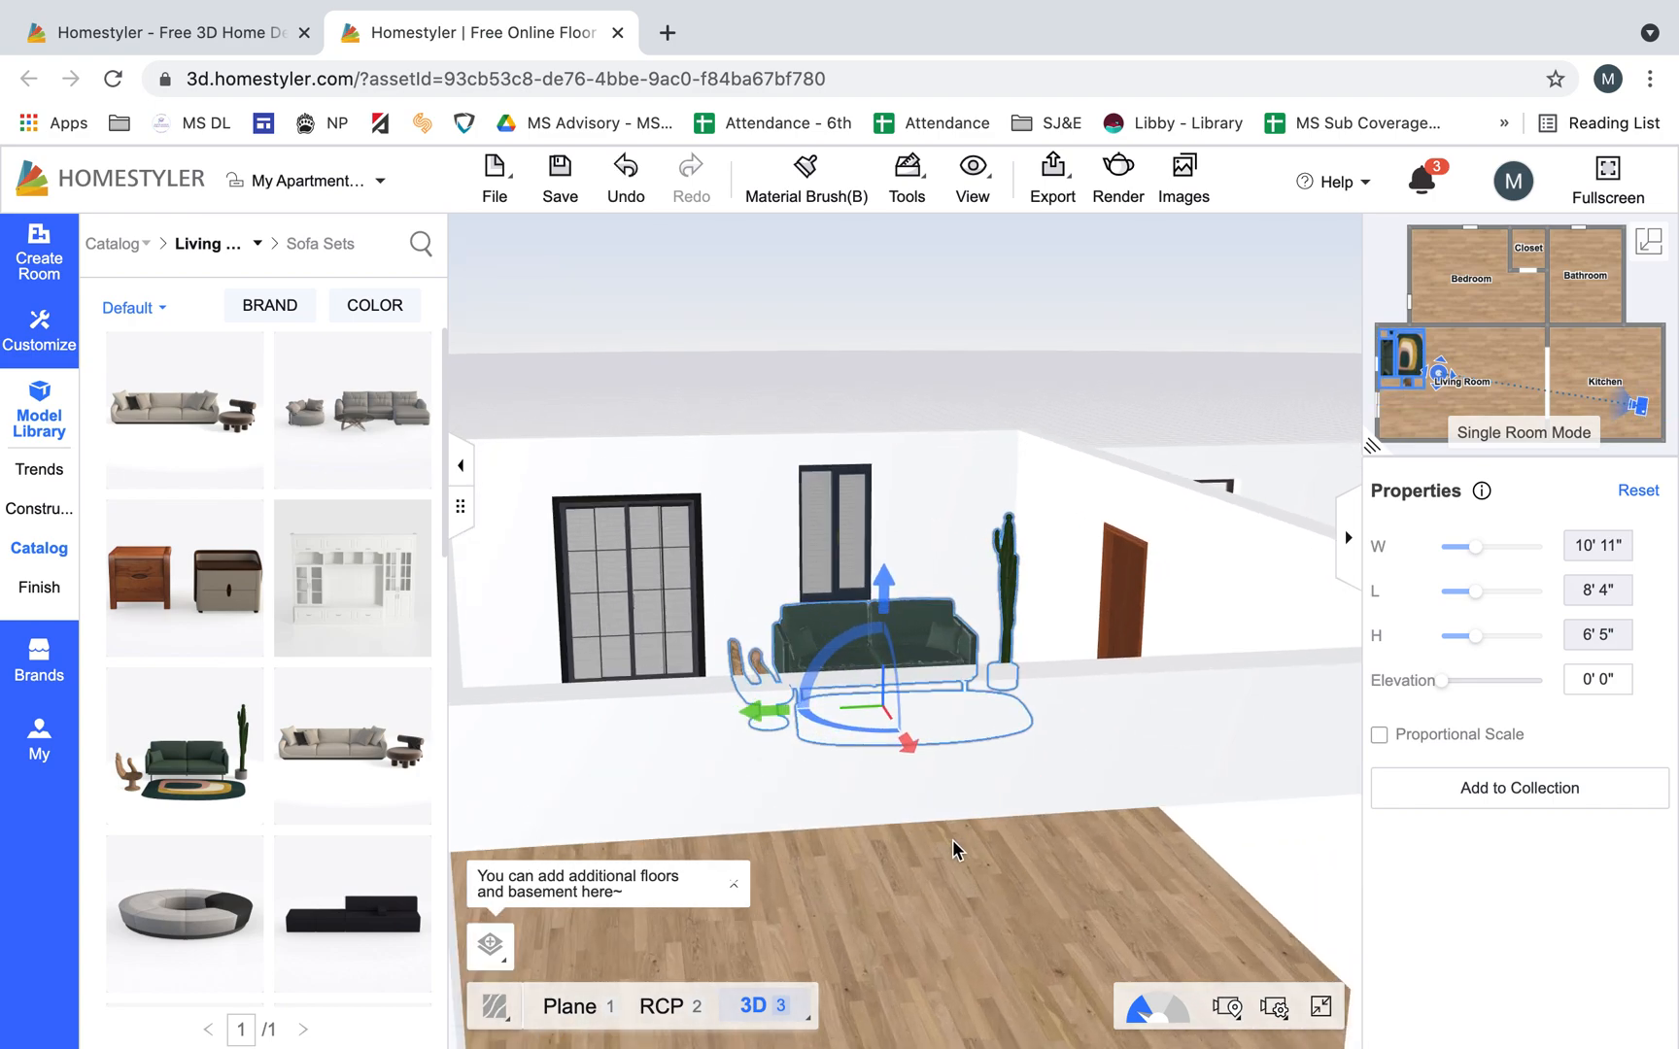
mouse_move(962, 842)
left_mouse_down()
mouse_move(940, 746)
mouse_move(956, 825)
left_mouse_up()
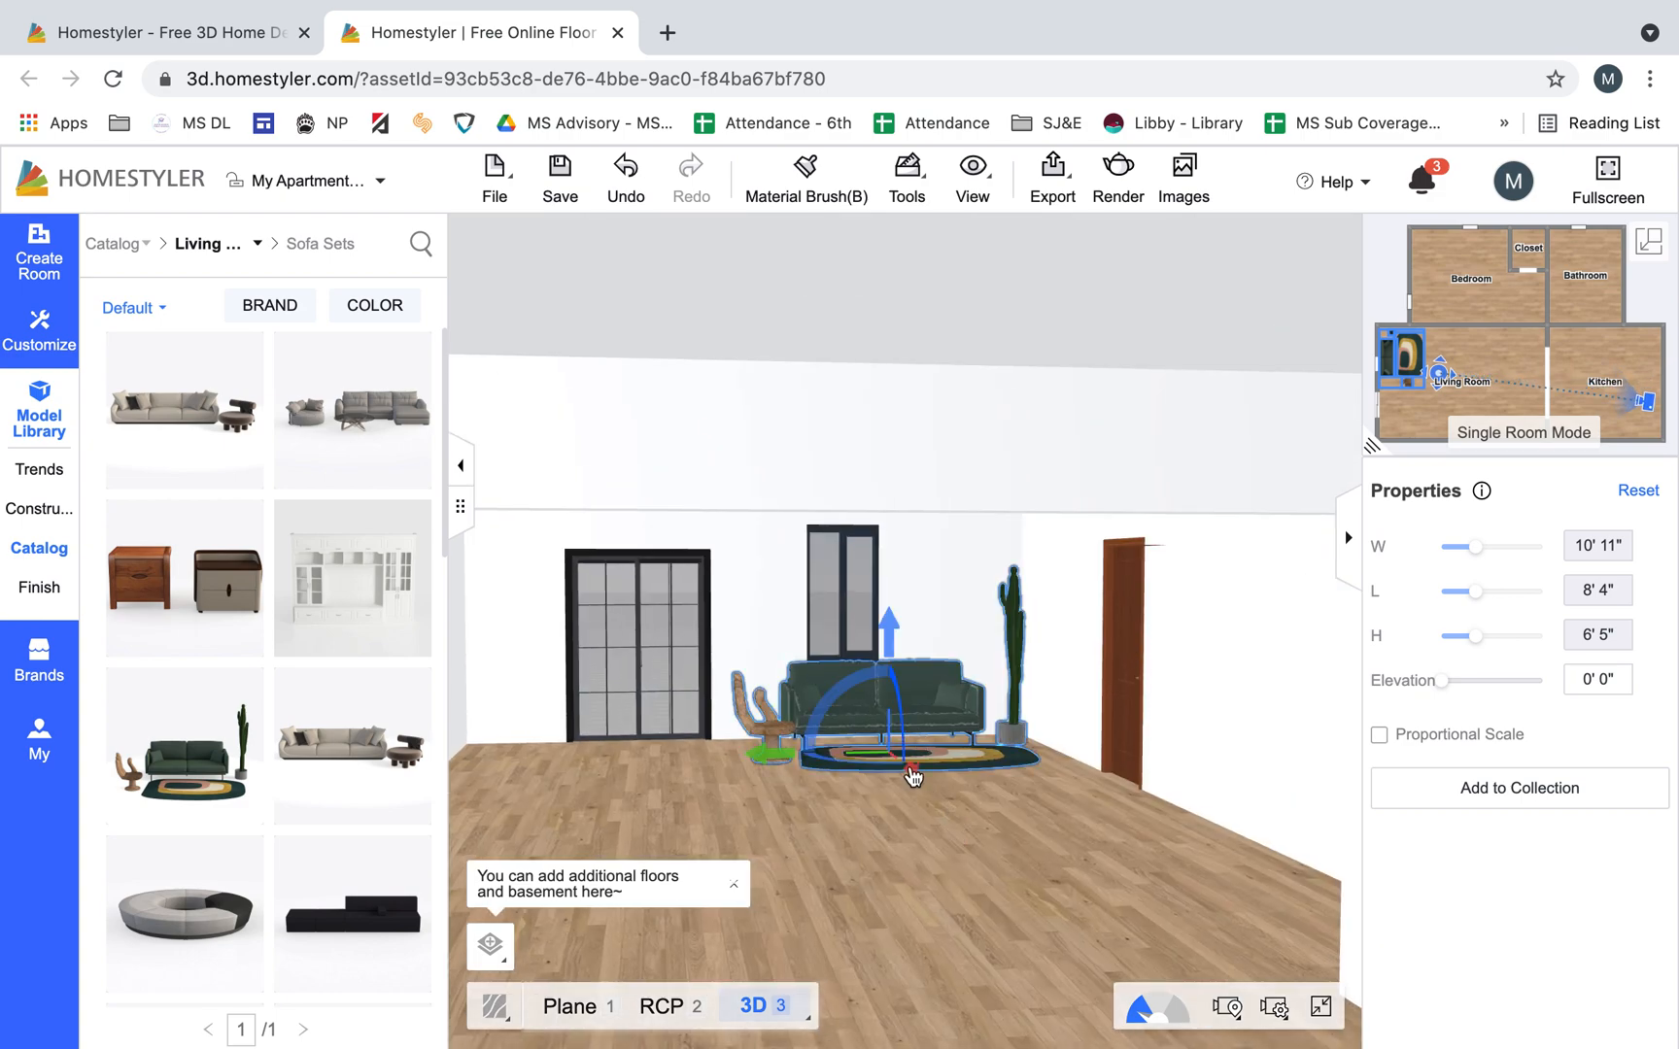
Try to move the green sofa set away from the window wall while working in the 3D view
left_click(913, 777)
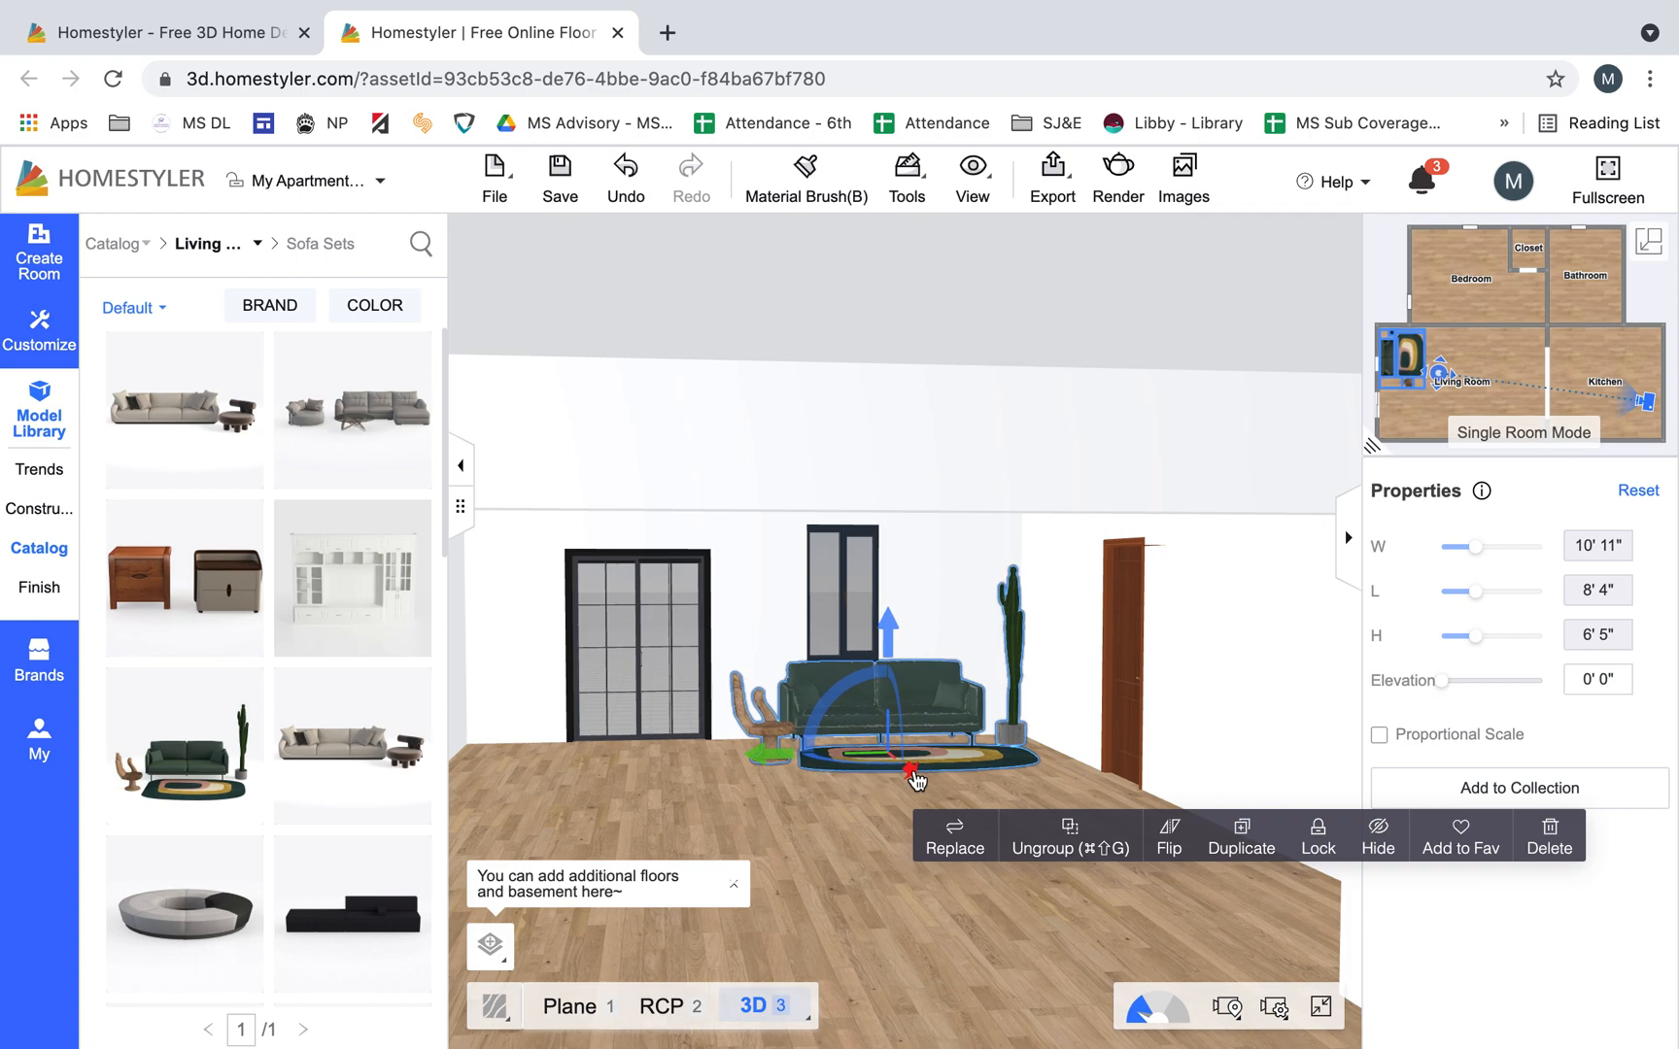
left_click_drag(913, 775, 1049, 671)
left_click_drag(1572, 381, 1457, 383)
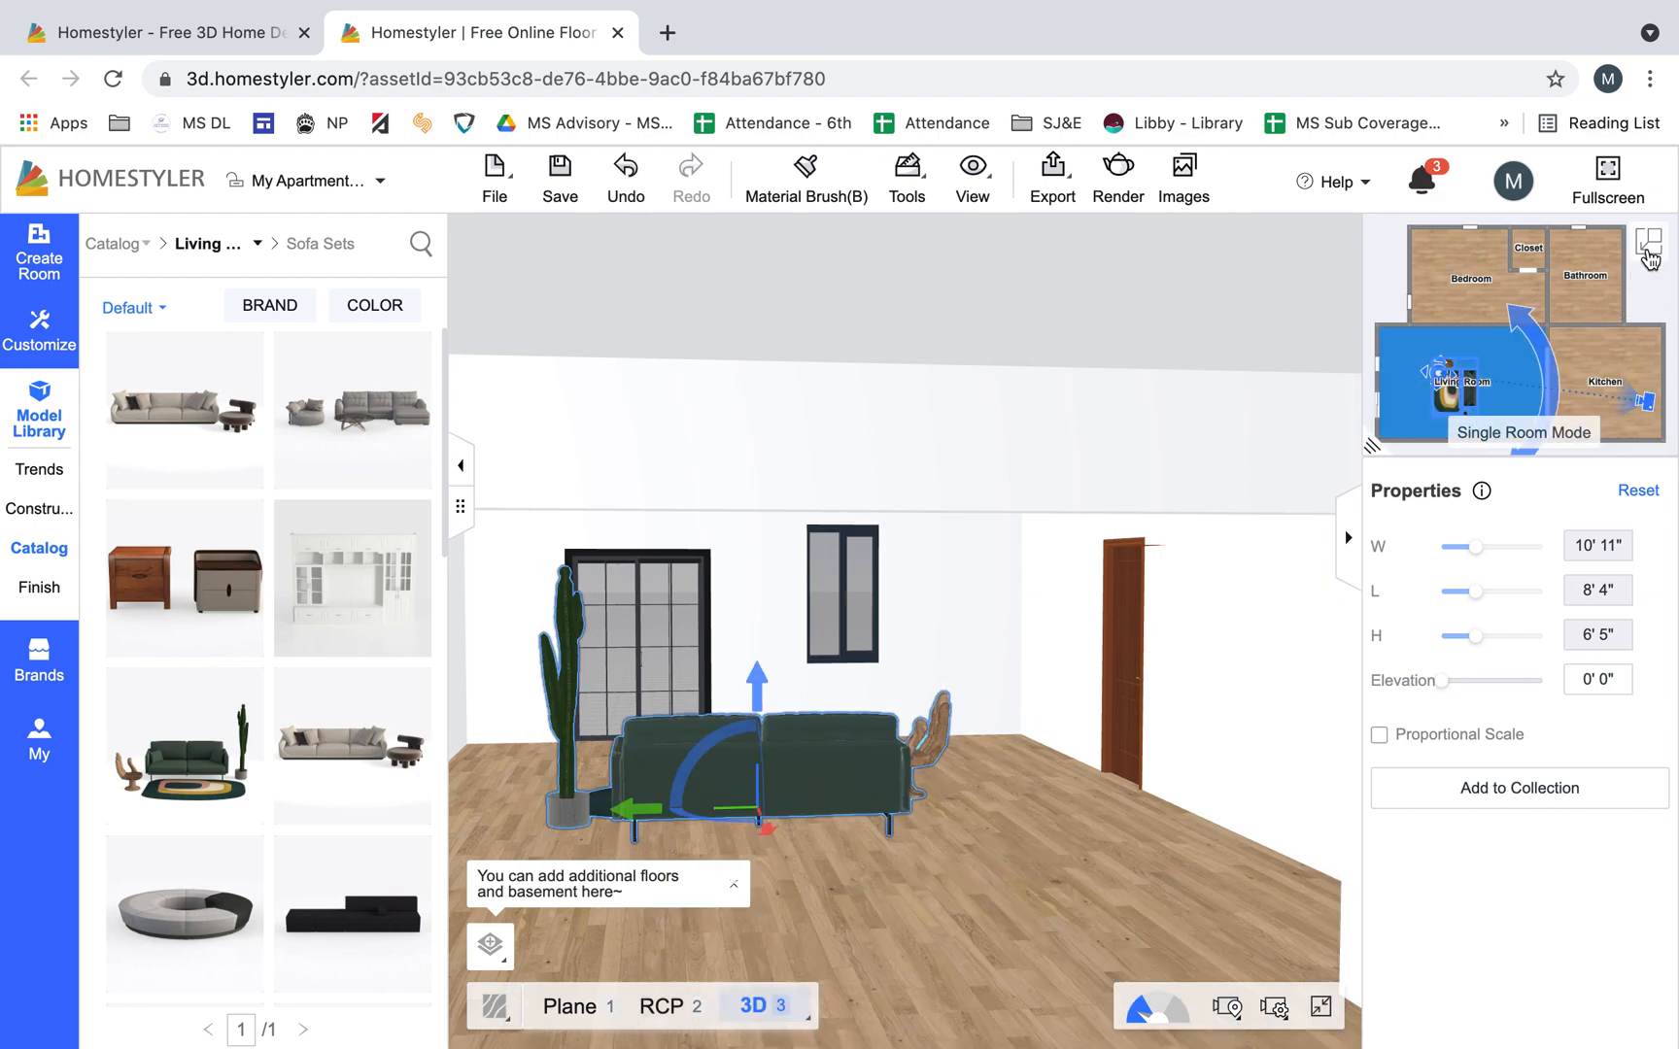
left_click_drag(886, 774, 1214, 622)
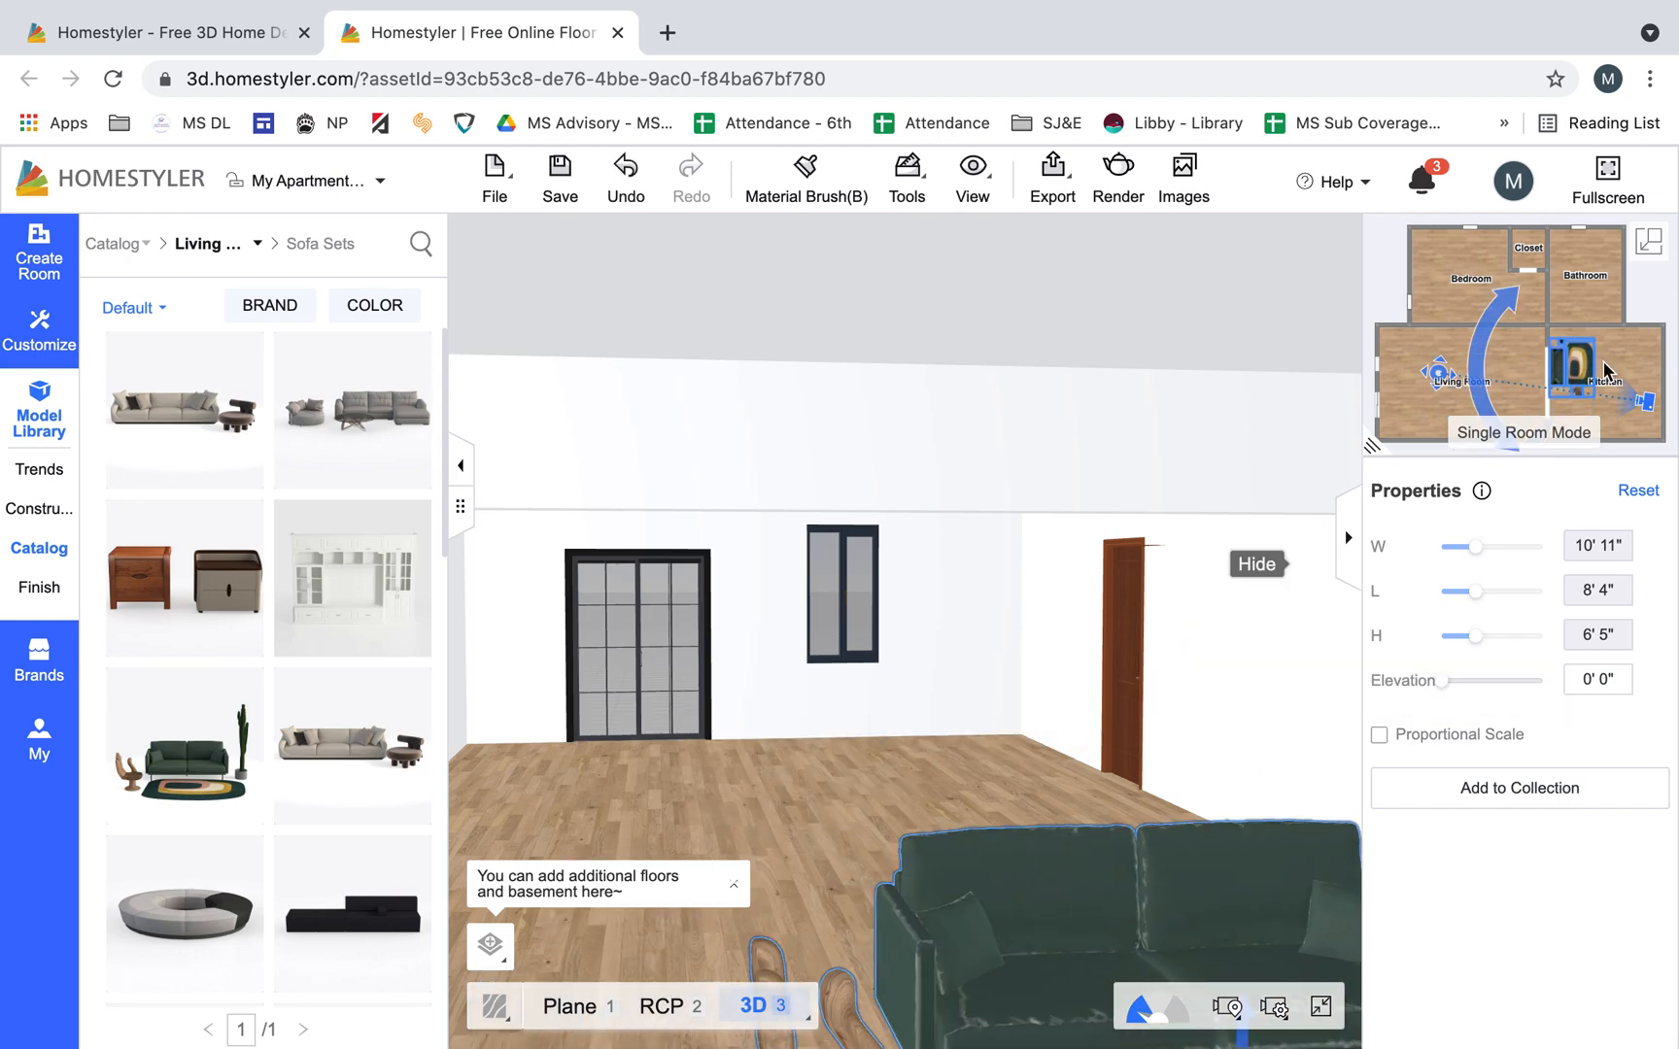
Make the floor plan the main view and move the sofa set against the living room's south wall, about 5' 6" from the kitchen wall
left_click(1649, 241)
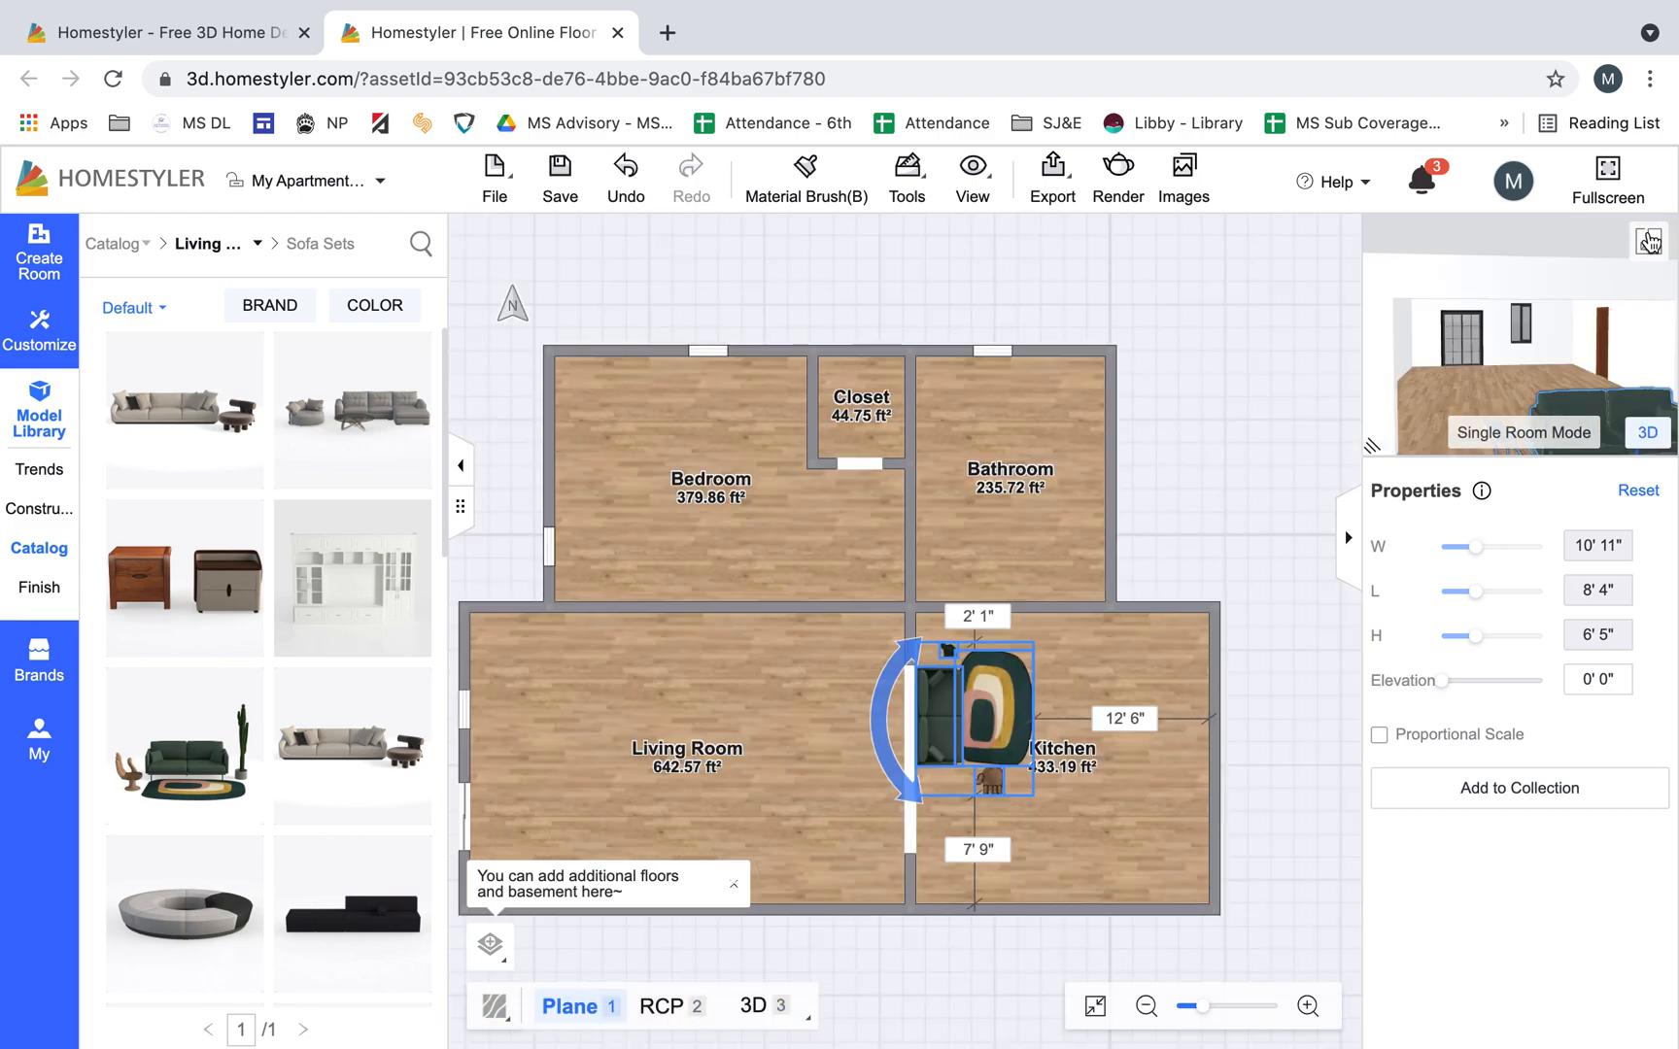
left_click_drag(856, 727, 780, 841)
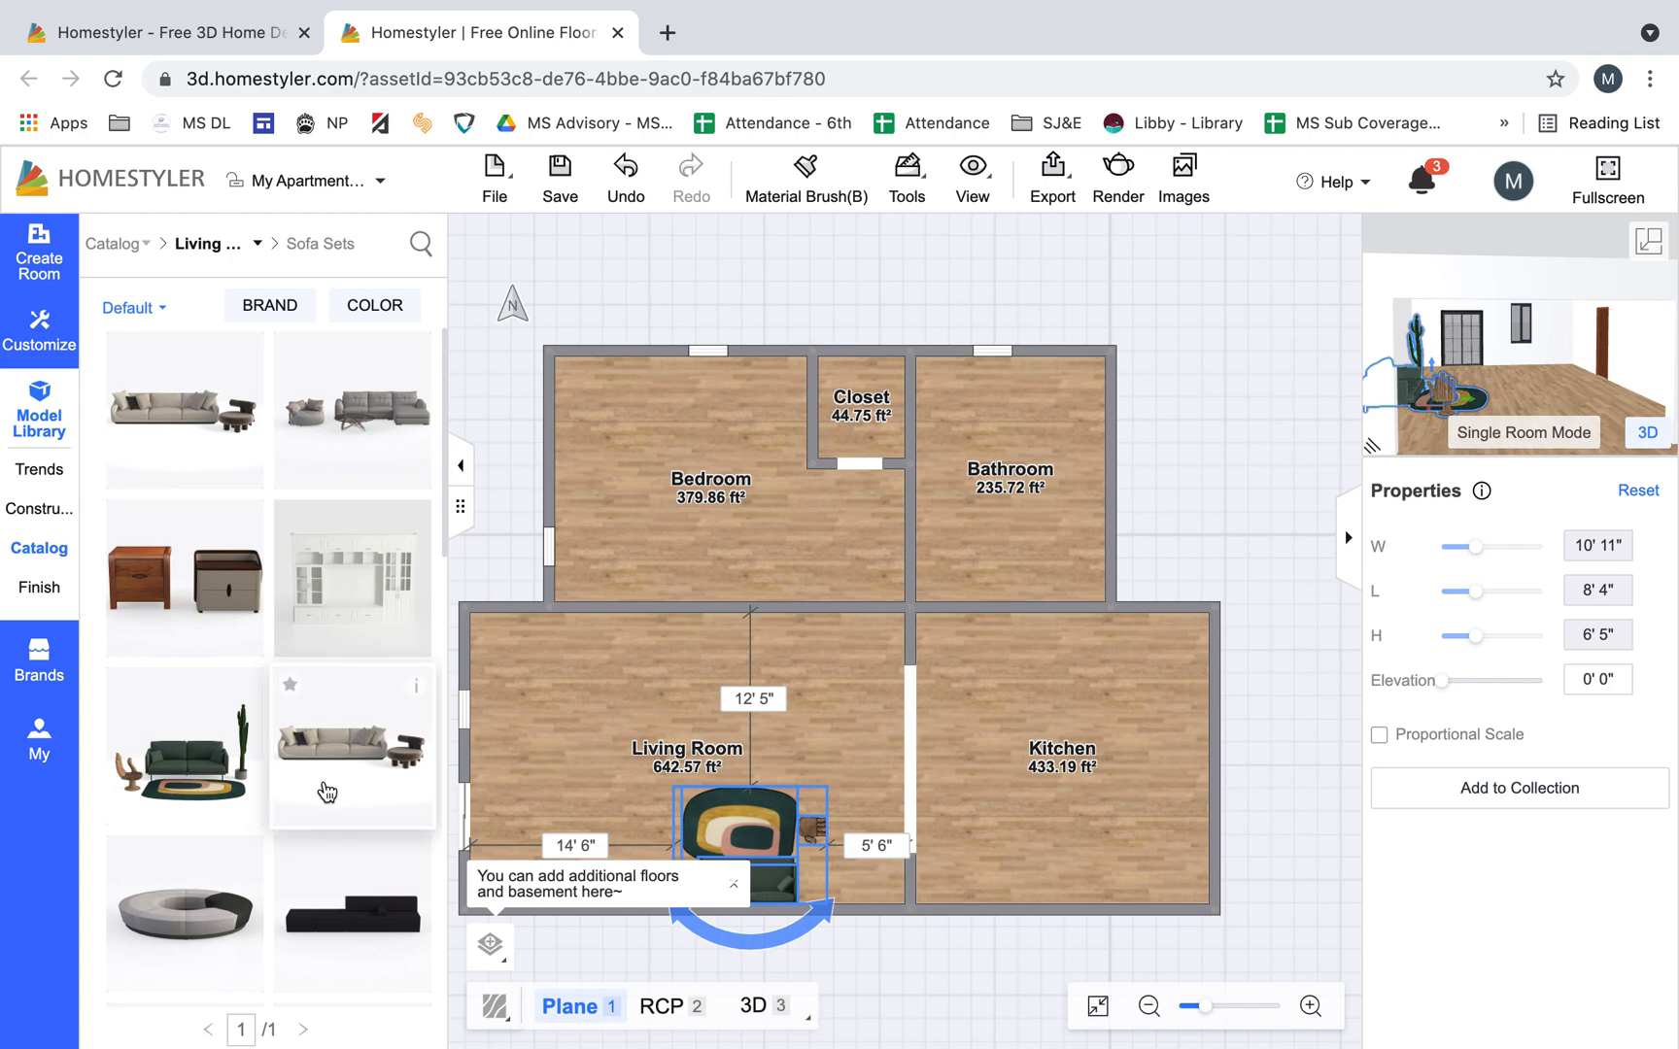
Look through more sofa sets in the catalog and save the apartment project
scroll(340, 719, "down", 2)
scroll(335, 738, "down", 5)
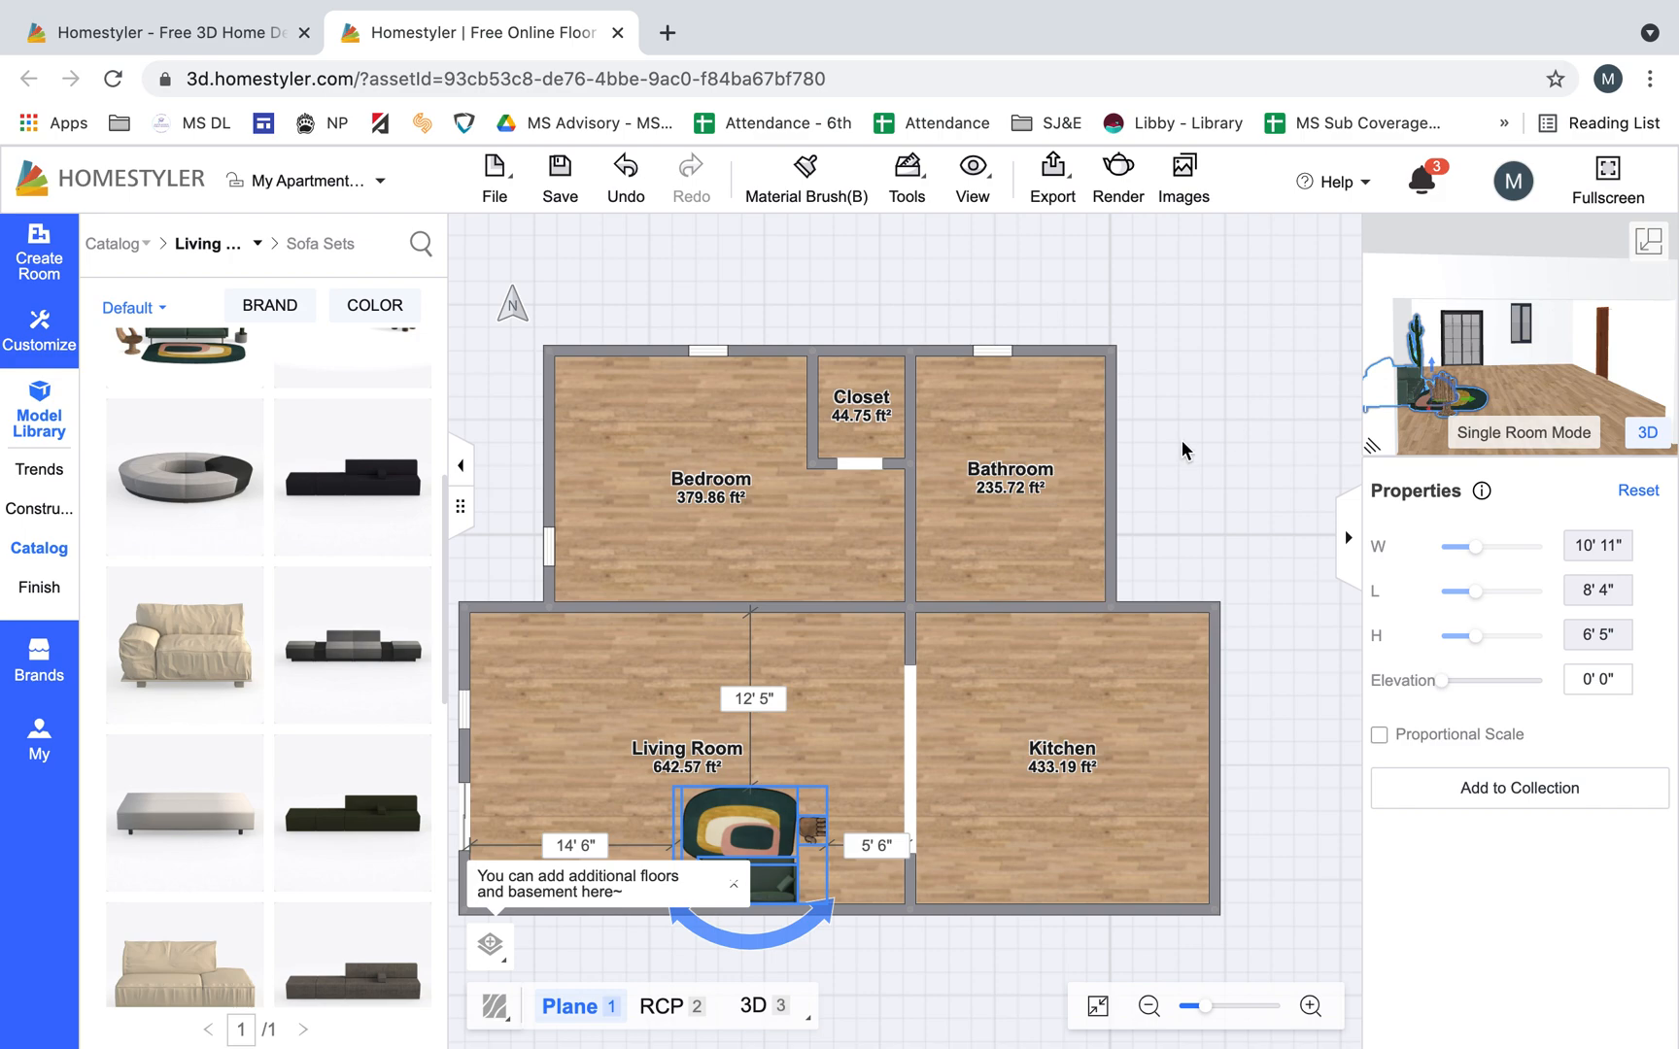
left_click(561, 184)
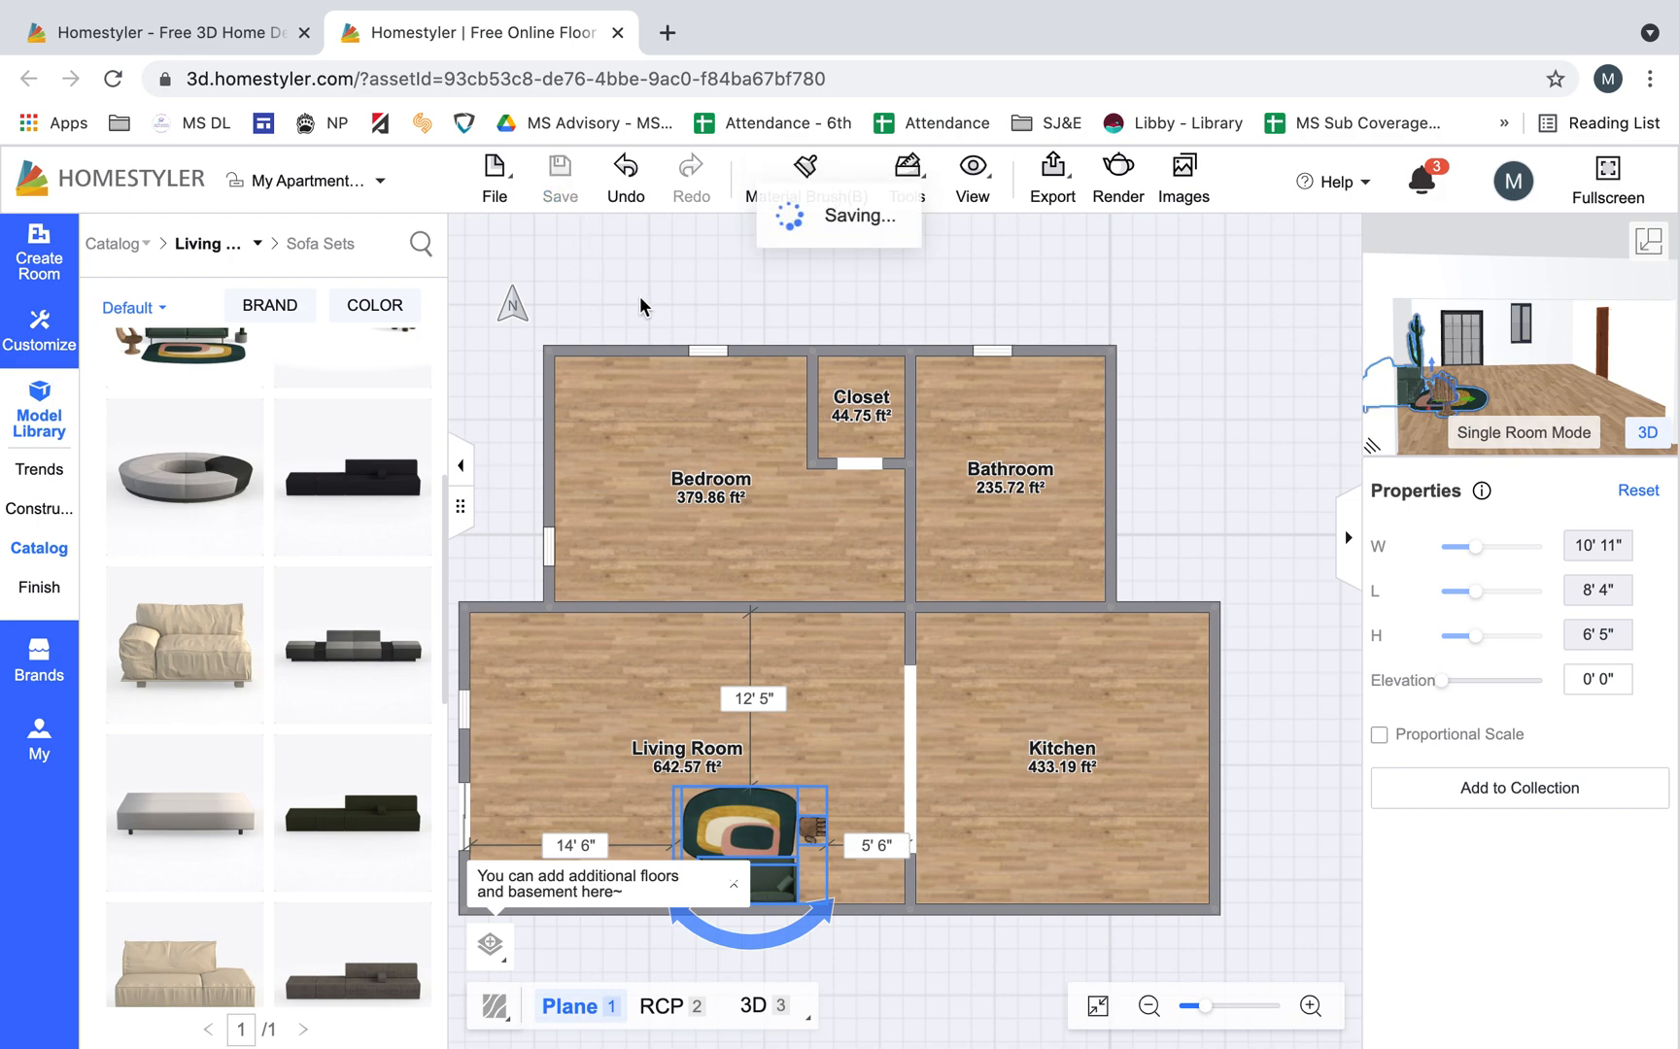